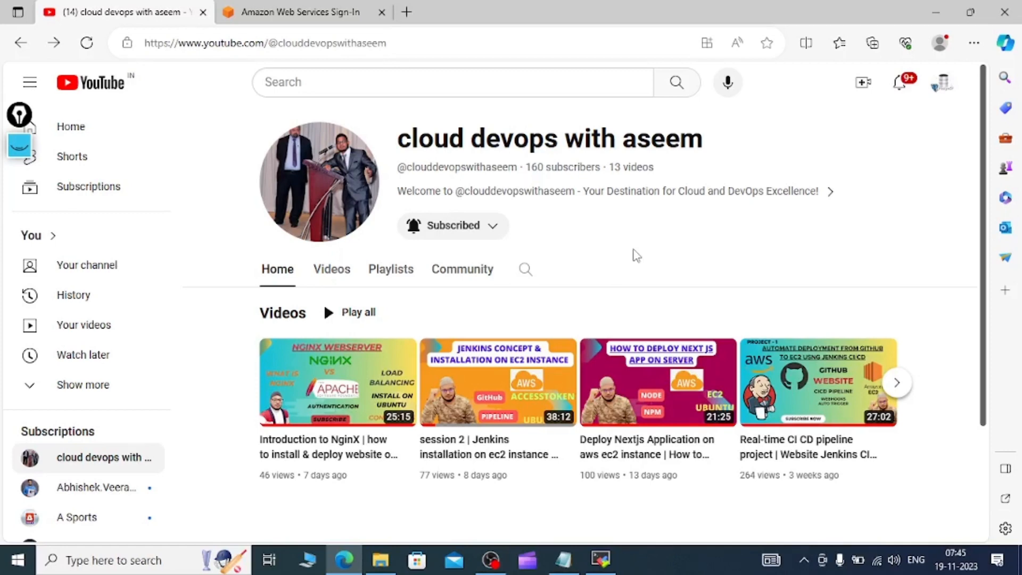
Switch to the windows server notes in Notepad and mark series items 1 to 5 and 7 as covered with the pink annotation pen
left_click(564, 559)
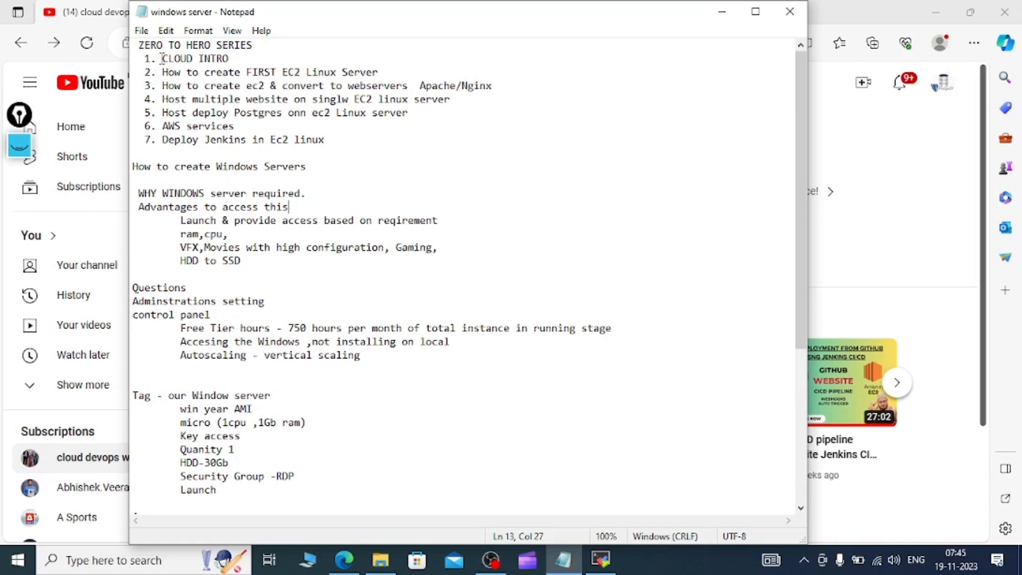
left_click(22, 153)
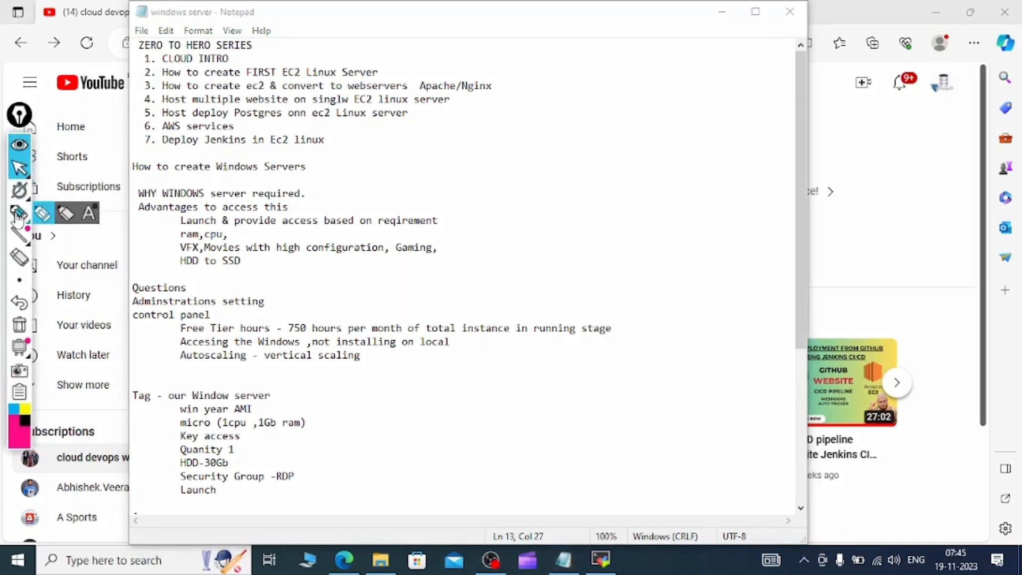
left_click(42, 214)
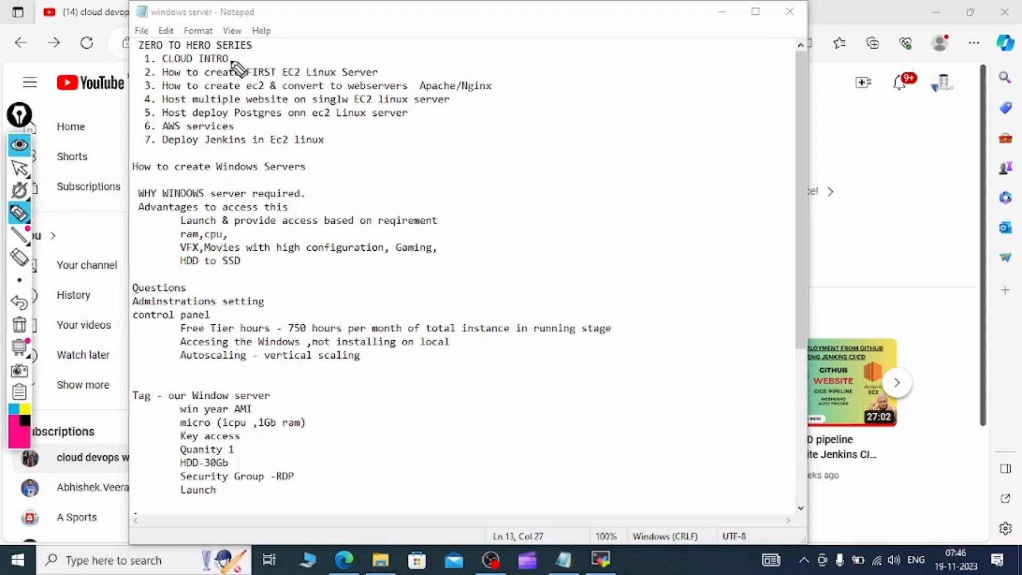
left_click_drag(234, 60, 251, 57)
left_click_drag(384, 72, 420, 56)
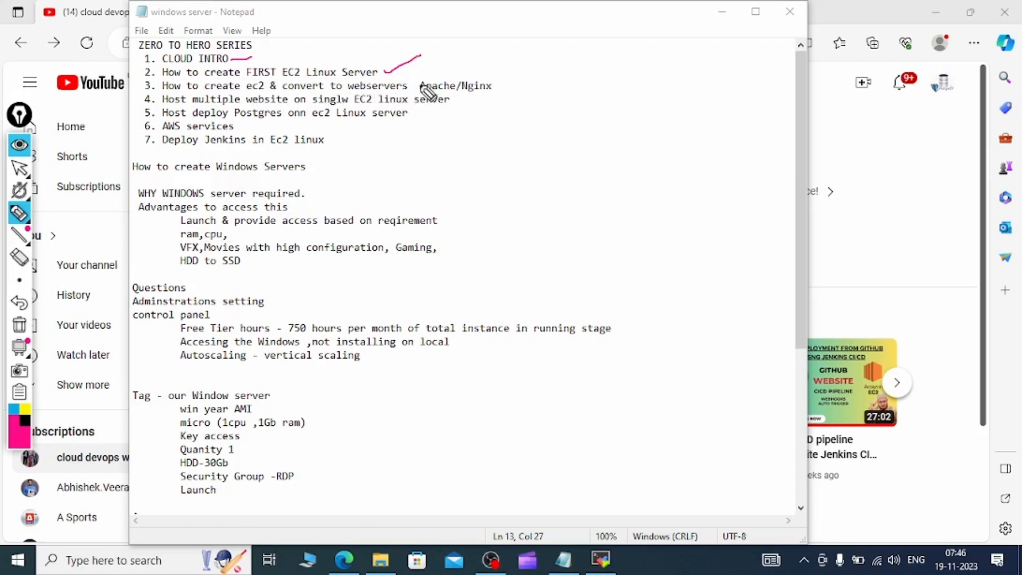
left_click_drag(497, 86, 529, 69)
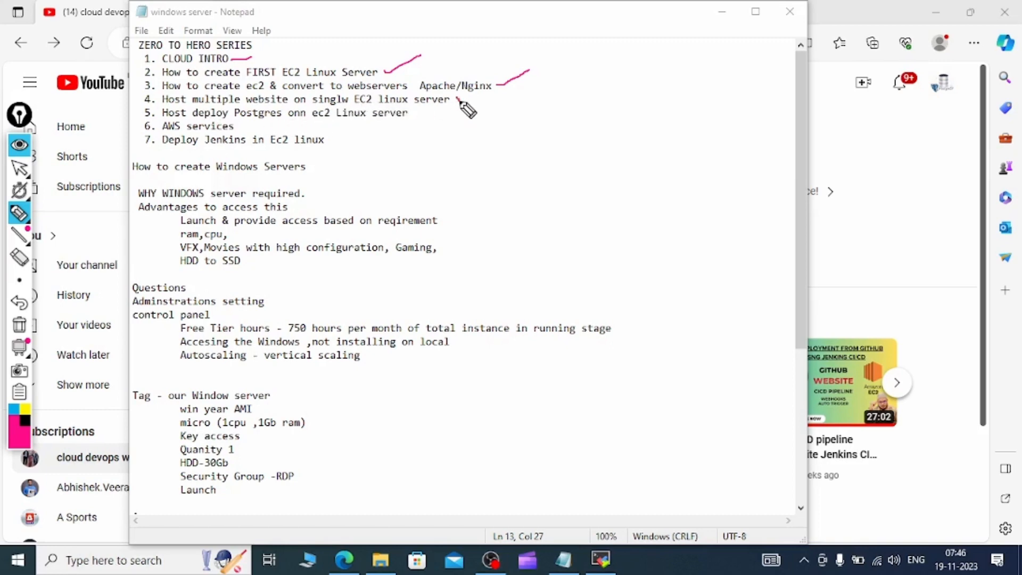
left_click_drag(457, 99, 489, 91)
left_click_drag(415, 114, 442, 103)
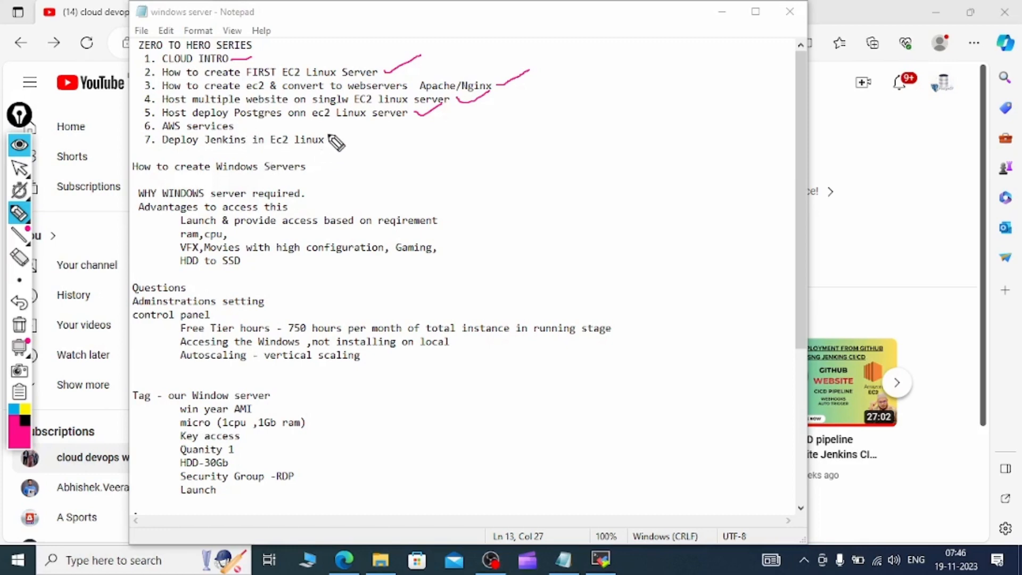
mouse_move(329, 136)
left_mouse_down()
mouse_move(334, 144)
mouse_move(352, 131)
left_mouse_up()
Underline the Linux server mentions in items 2, 4 and 5 and "Ec2 linux" in item 7 in pink
mouse_move(306, 79)
left_mouse_down()
mouse_move(377, 78)
mouse_move(399, 105)
mouse_move(448, 104)
left_mouse_up()
left_click_drag(331, 113, 407, 113)
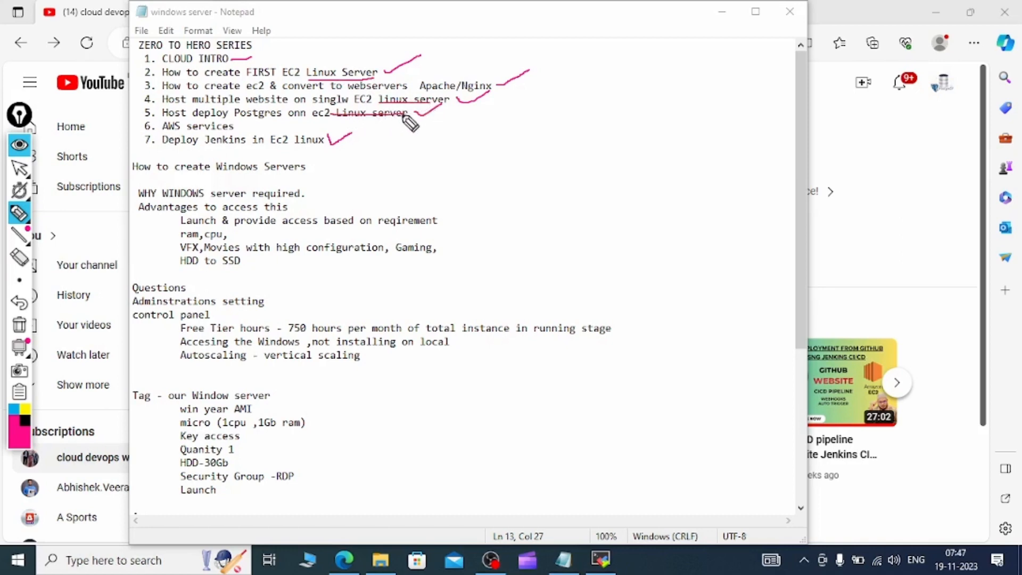
left_click_drag(271, 140, 322, 140)
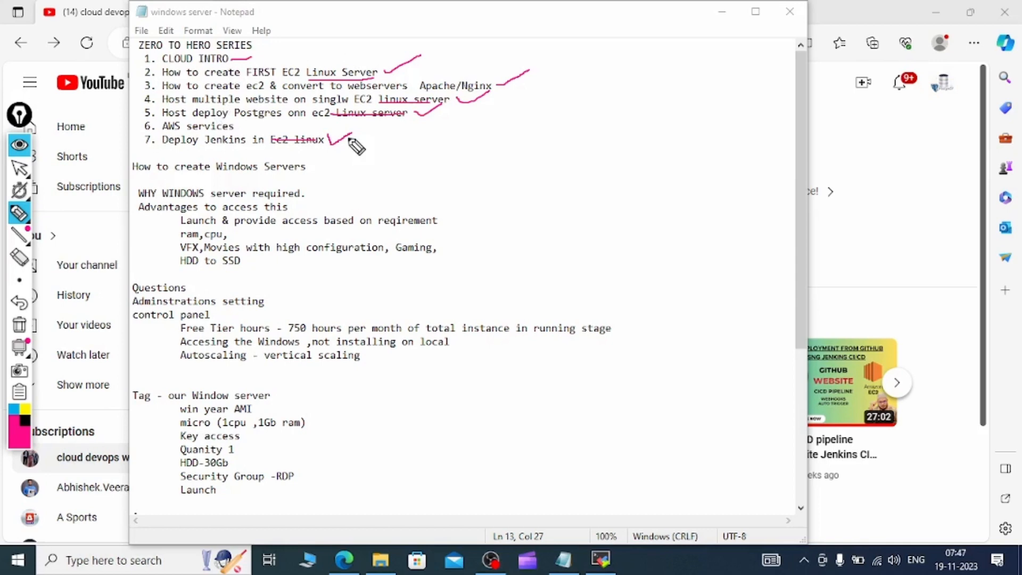
Underline "create" and "Windows Servers" in the "How to create Windows Servers" heading in yellow
left_click(24, 407)
left_click_drag(218, 175, 311, 179)
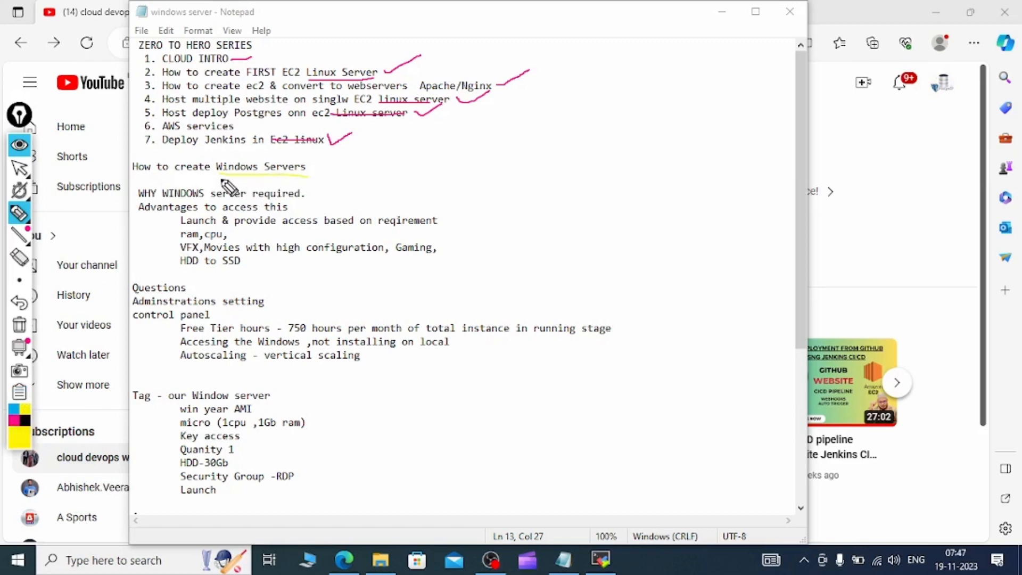
left_click_drag(177, 173, 218, 174)
Underline the "VFX,Movies with high configuration, Gaming" and "HDD to SSD" lines under the advantages in blue
left_click(22, 445)
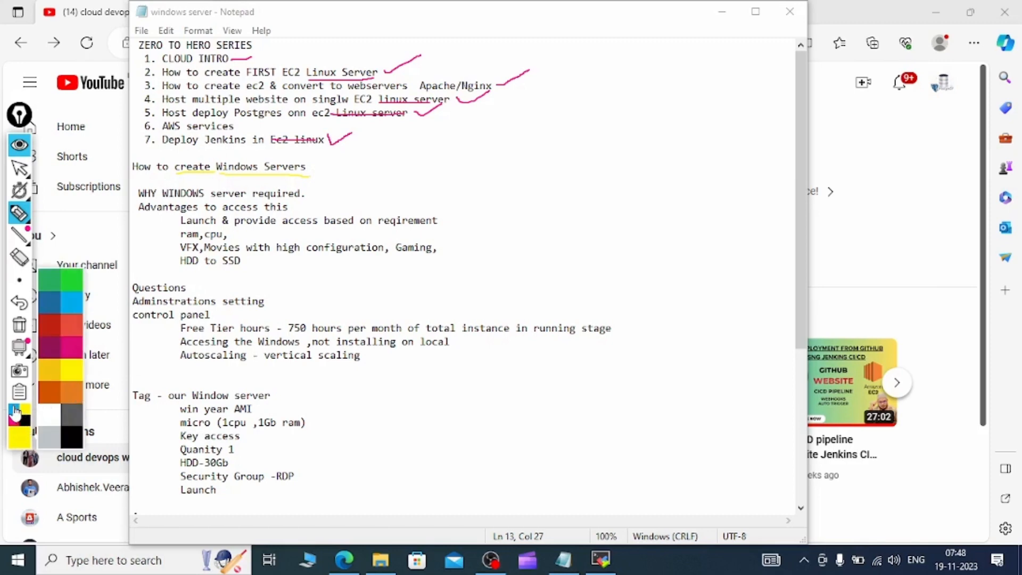
left_click(12, 408)
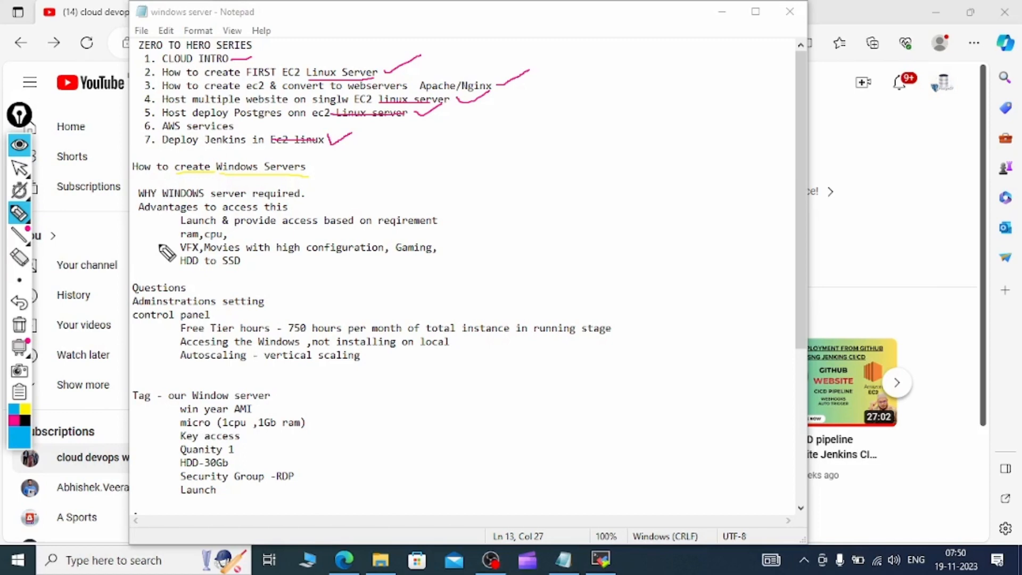
left_click_drag(178, 257, 449, 256)
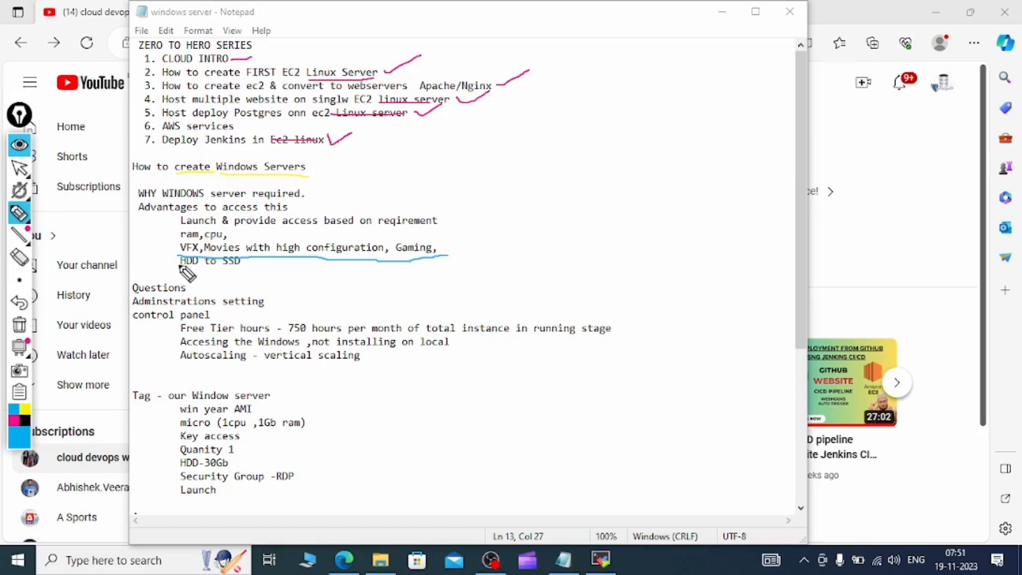
left_click_drag(179, 266, 230, 273)
Exit annotation mode to remove the pen marks and minimize the notes window
left_click(23, 214)
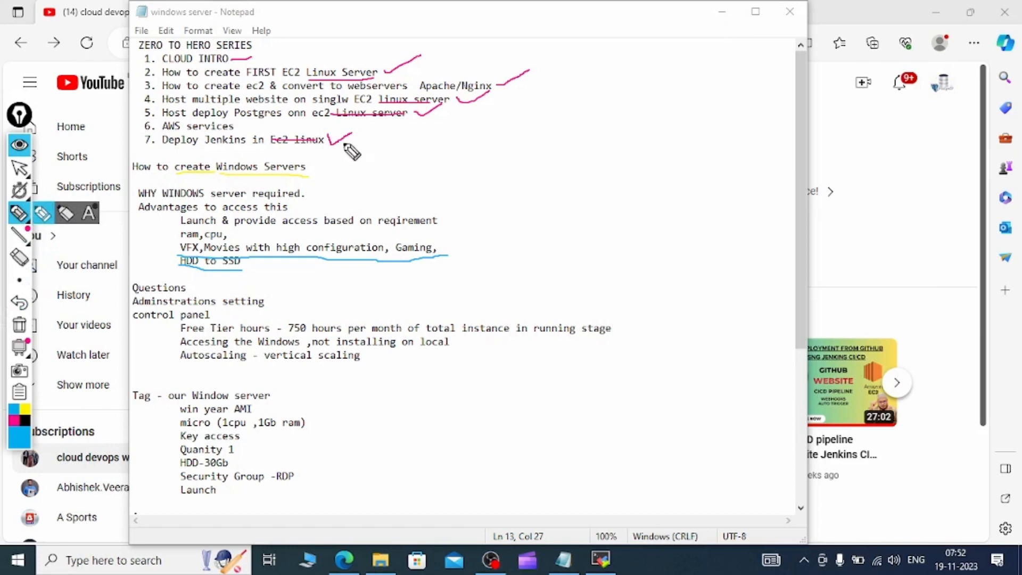
left_click(27, 166)
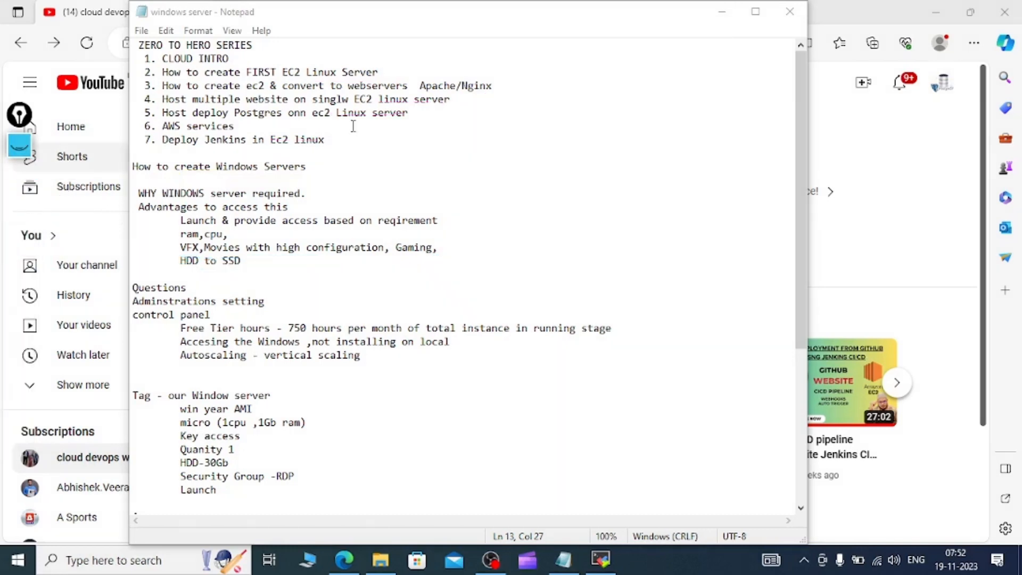
left_click(720, 14)
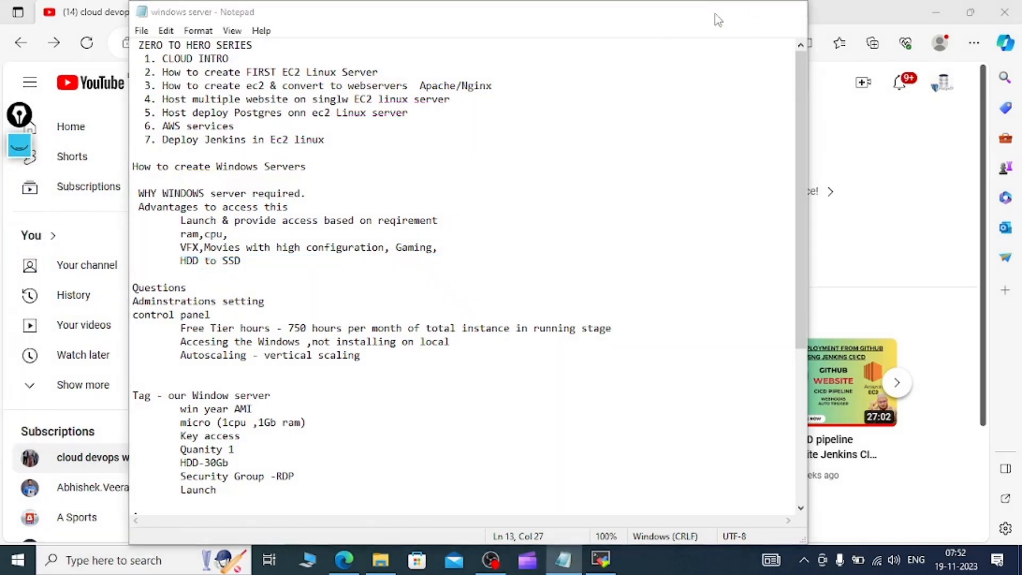
Open the cloud devops with aseem channel's video list and look through the uploaded AWS, Jenkins and PostgreSQL tutorials
scroll(279, 260, "down", 1)
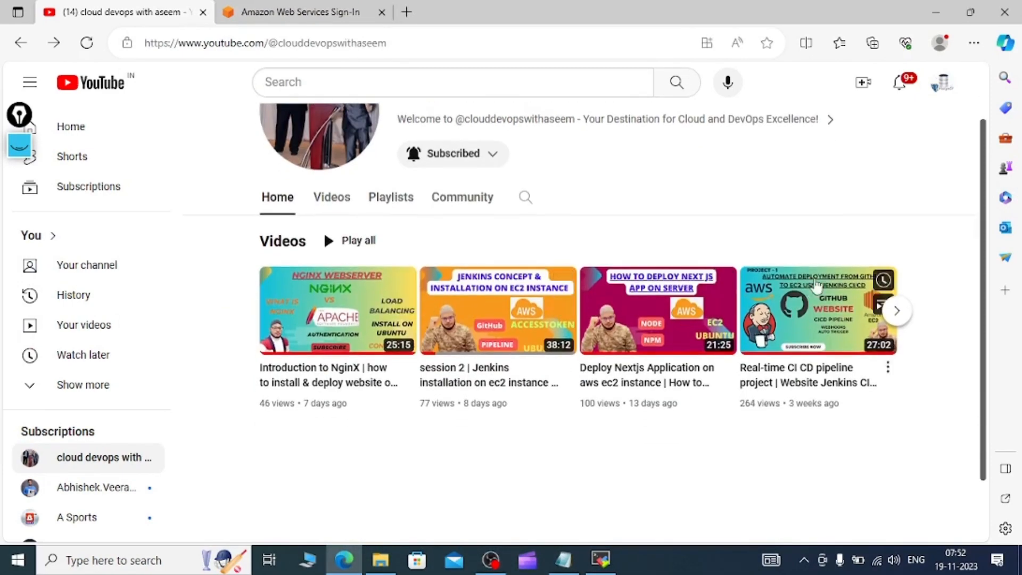
left_click(335, 202)
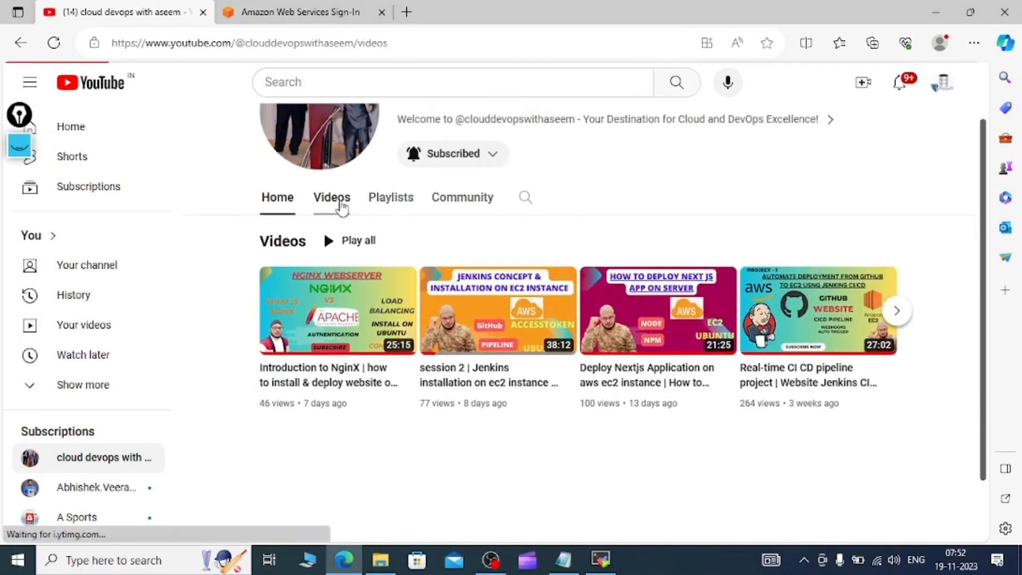
scroll(342, 205, "down", 2)
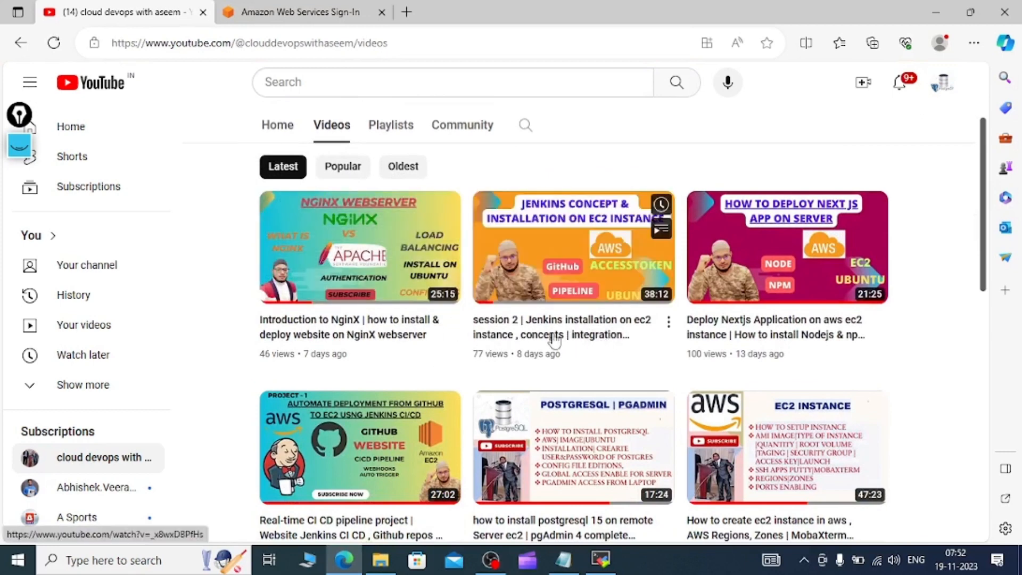
scroll(612, 333, "down", 3)
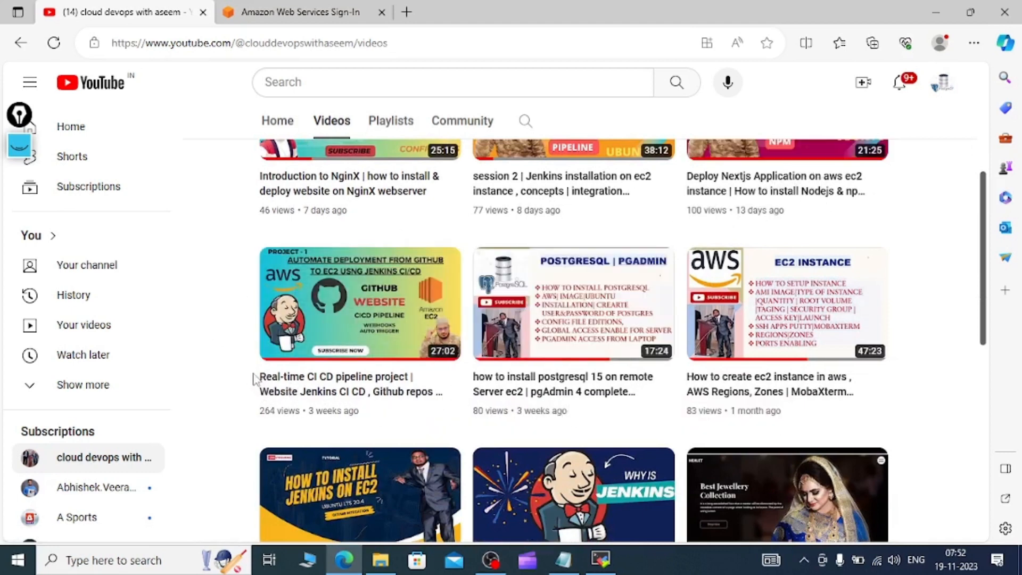
scroll(253, 376, "down", 1)
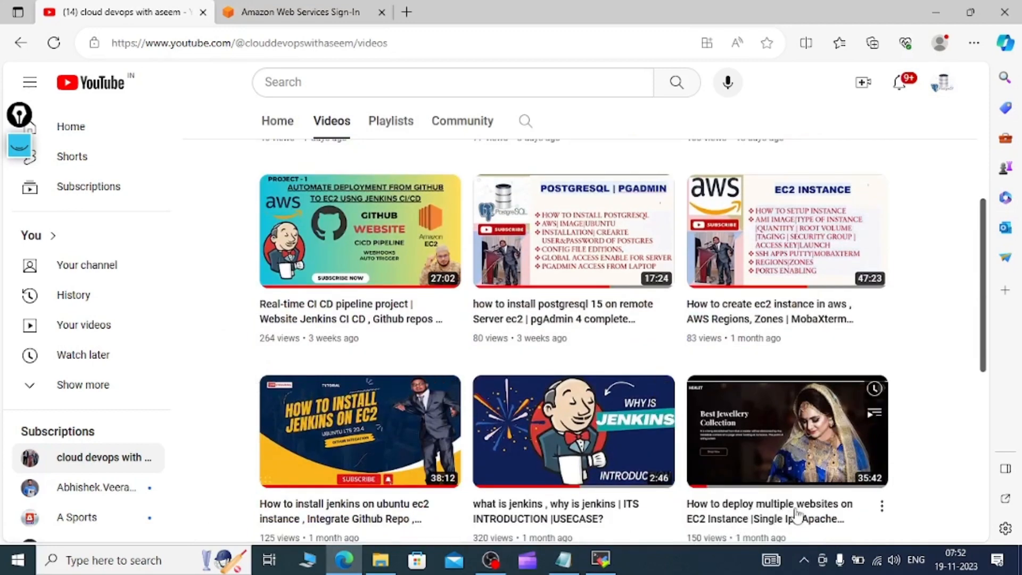
scroll(788, 514, "down", 2)
scroll(688, 345, "up", 2)
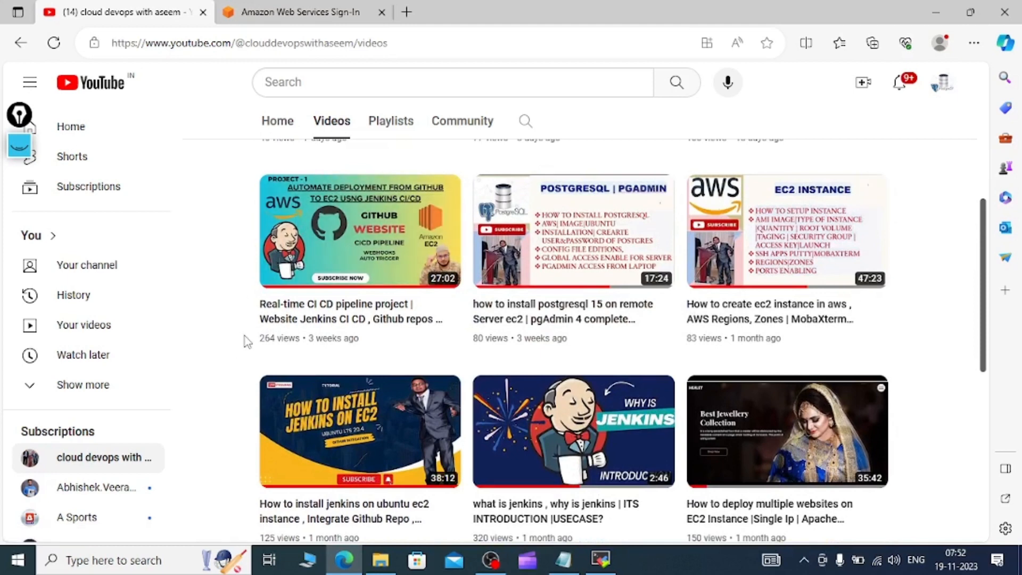
scroll(246, 341, "up", 2)
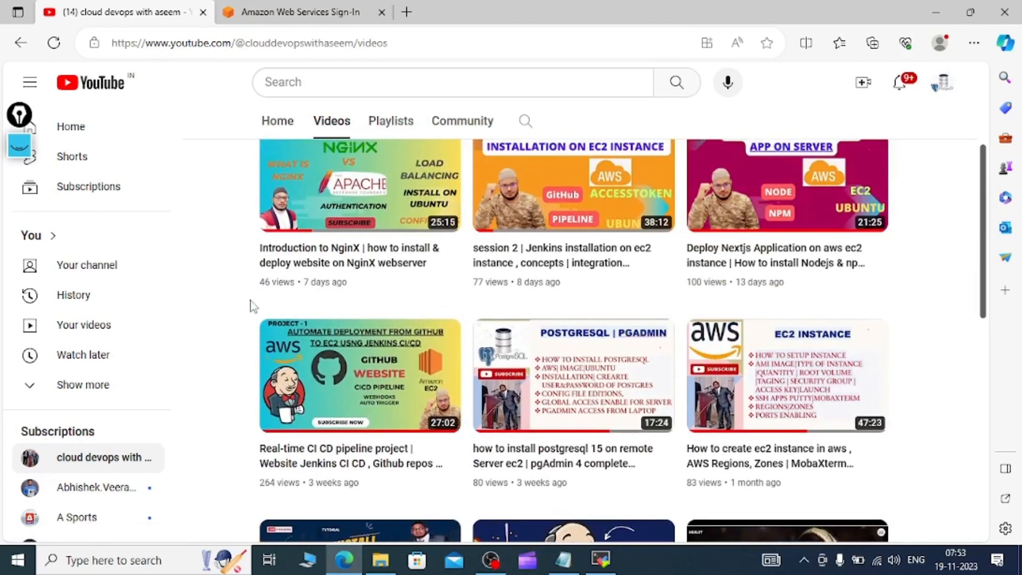
Go to the AWS sign-in page and sign in as root user with the saved account password, retrying from the error page
left_click(256, 13)
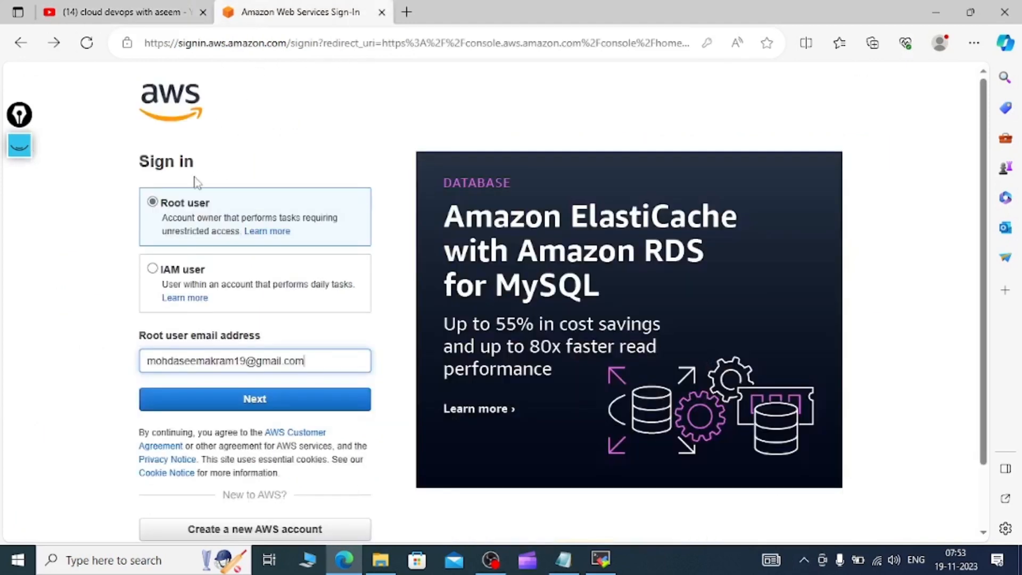
left_click(225, 401)
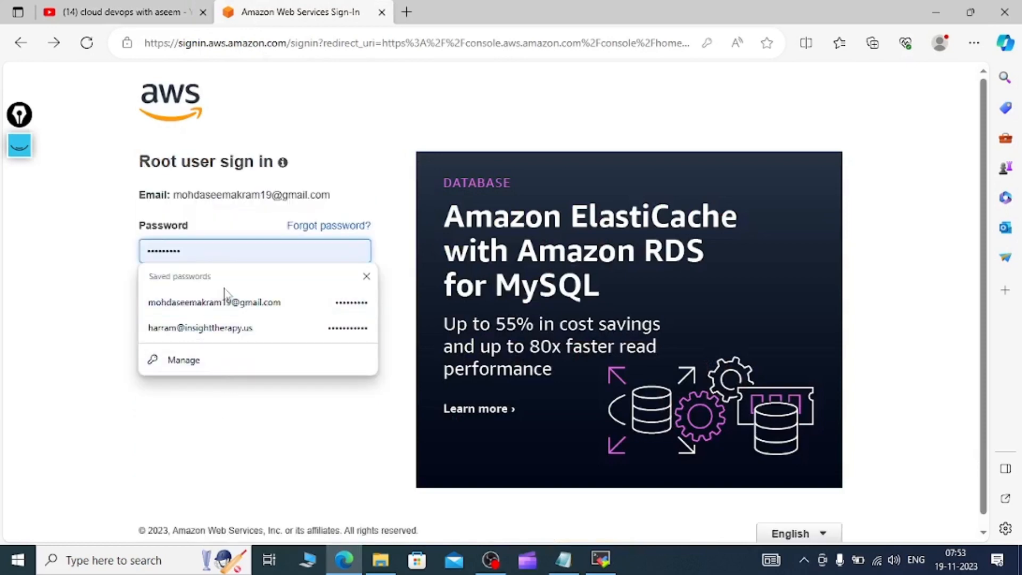
left_click(120, 279)
left_click(250, 297)
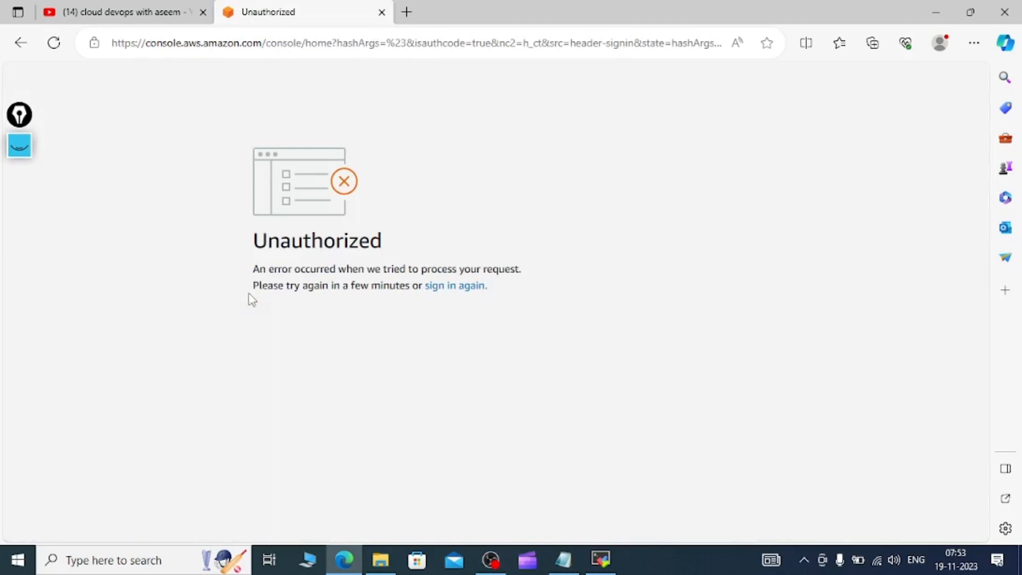
left_click(439, 289)
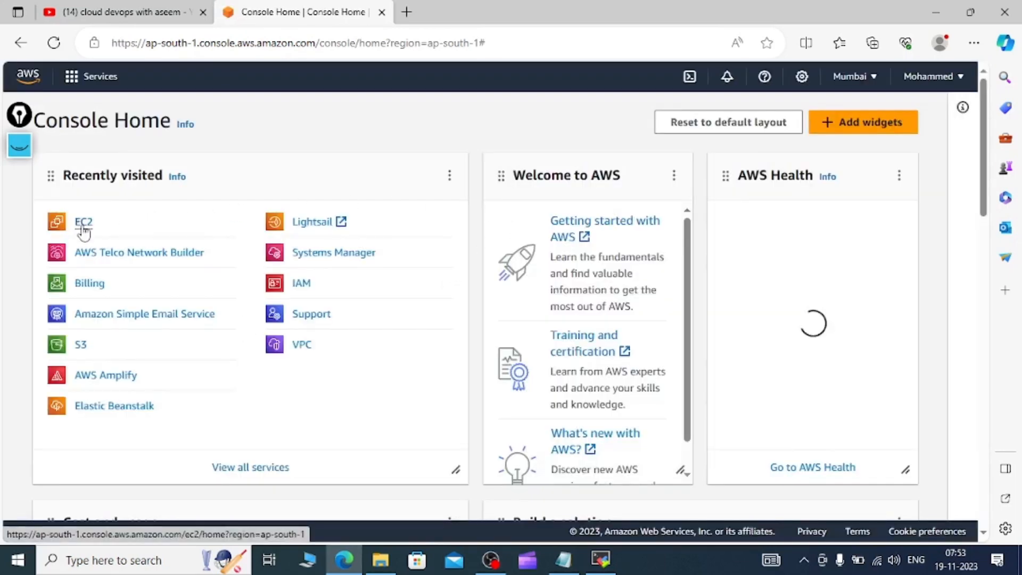
Open the list of EC2 instances and look through the available AWS regions, keeping Mumbai selected
left_click(83, 229)
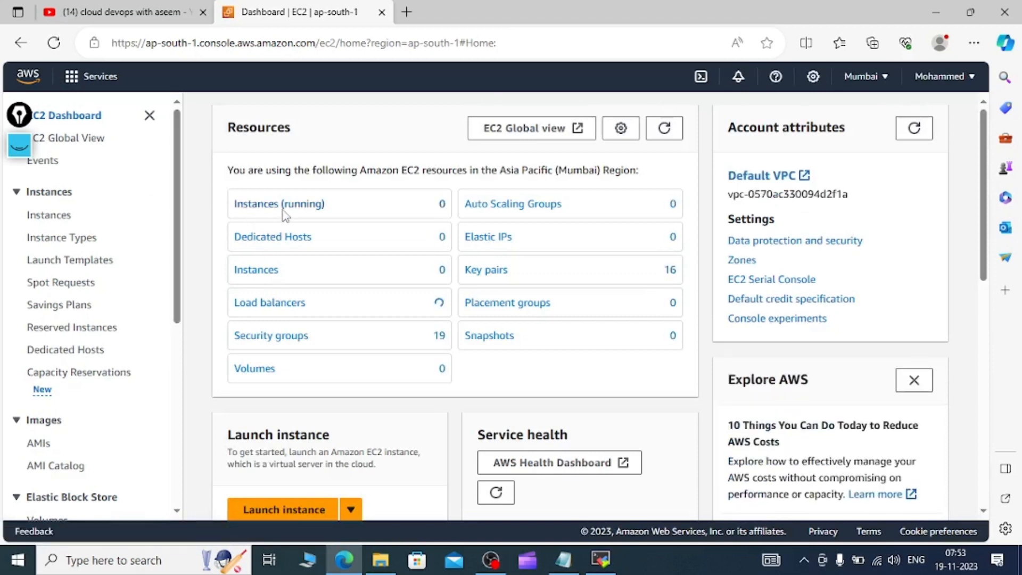
left_click(264, 269)
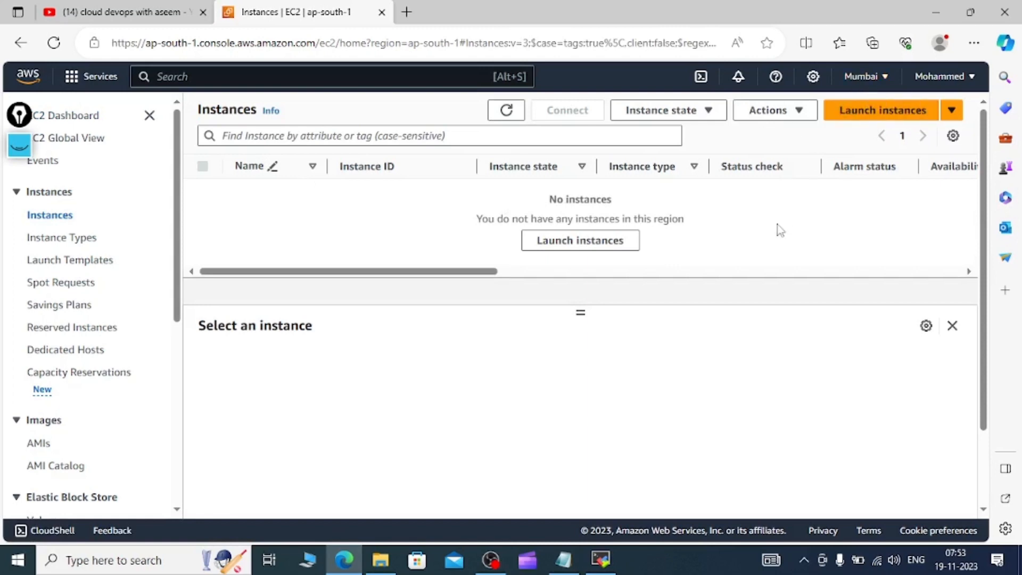
left_click(885, 78)
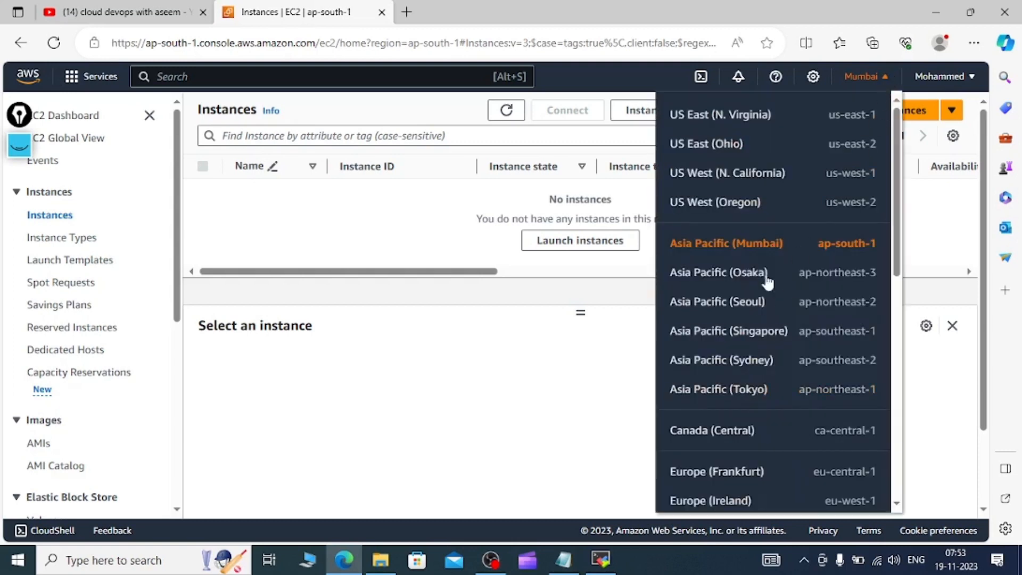
scroll(771, 331, "down", 10)
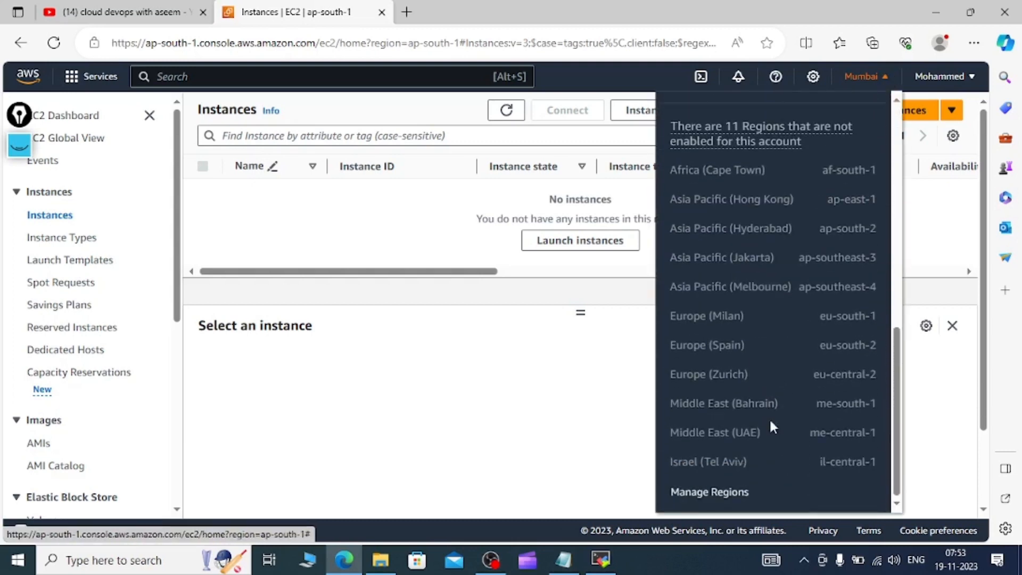
scroll(771, 423, "up", 10)
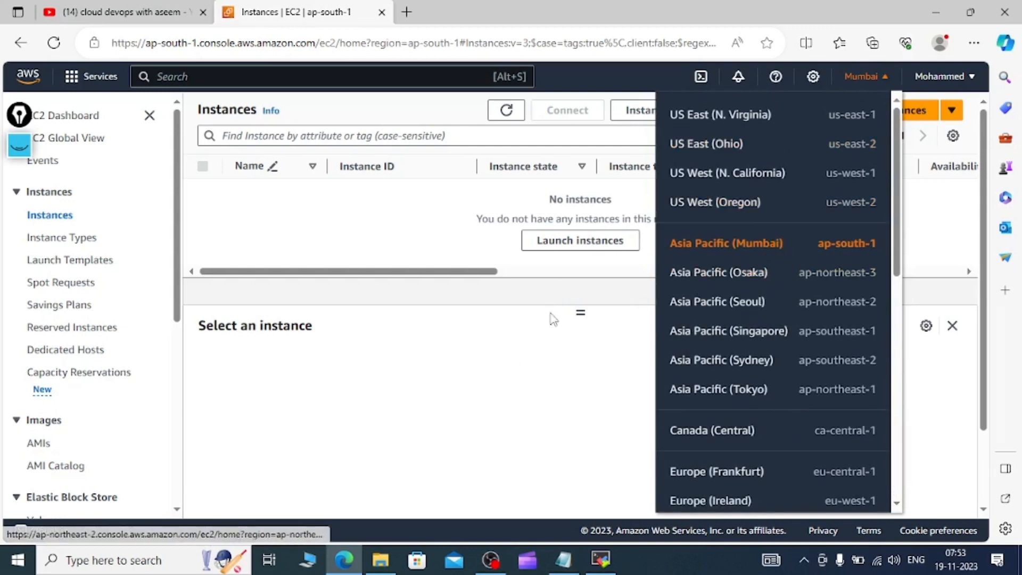
left_click(465, 331)
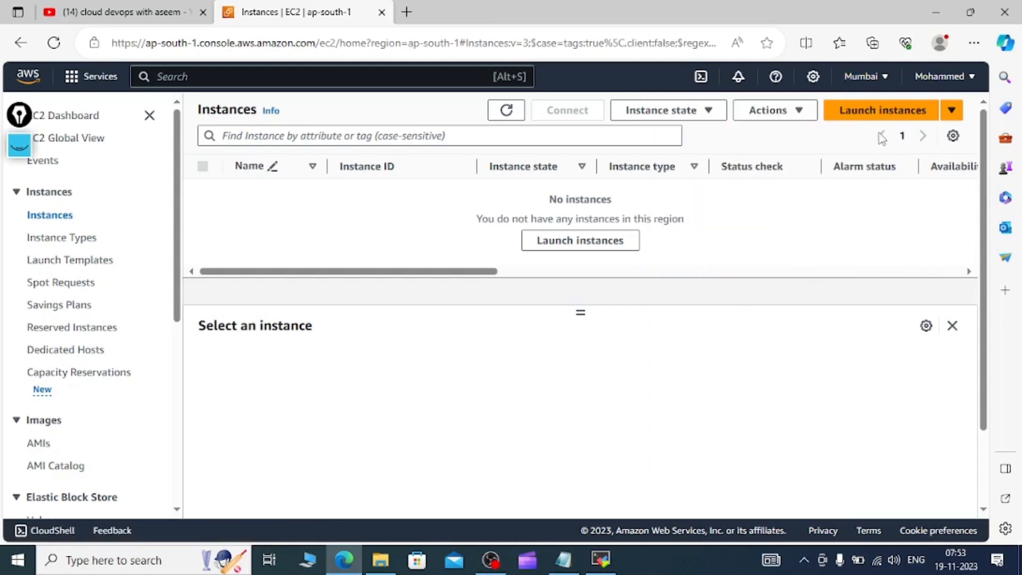
Start launching a new EC2 instance and bring up the Notepad notes in a narrower window over the launch form
left_click(875, 111)
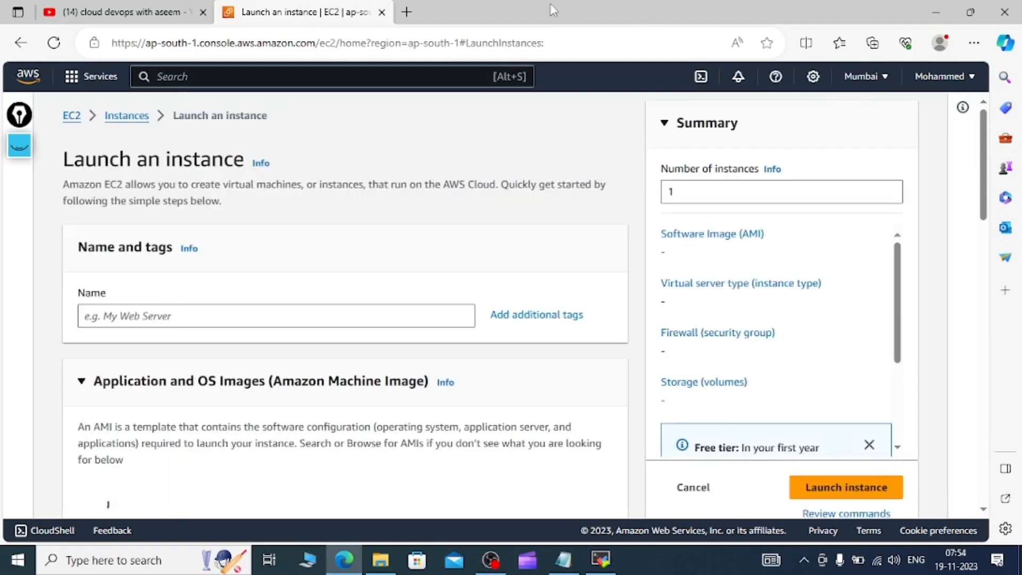
left_click(564, 559)
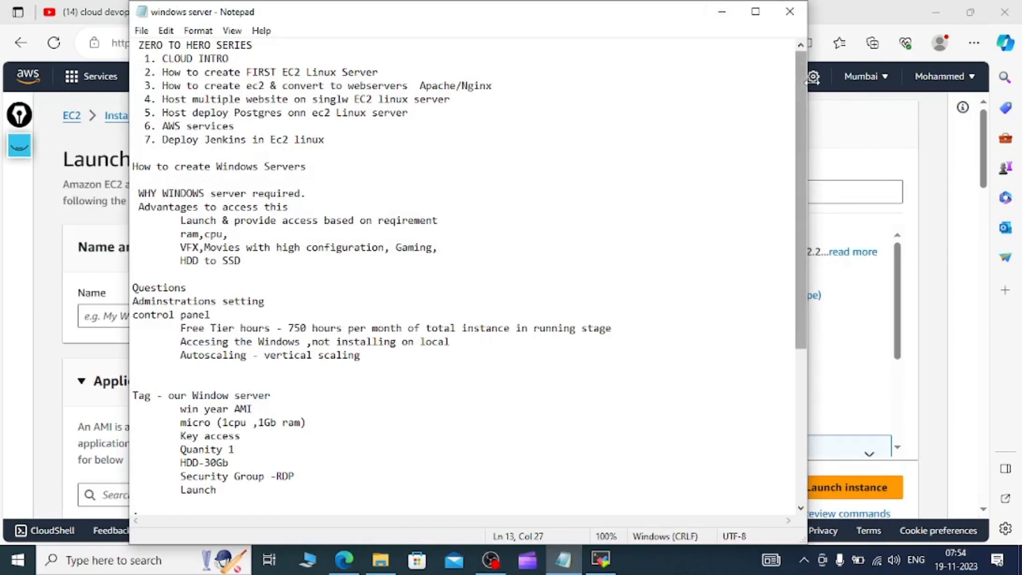
left_click_drag(806, 78, 581, 110)
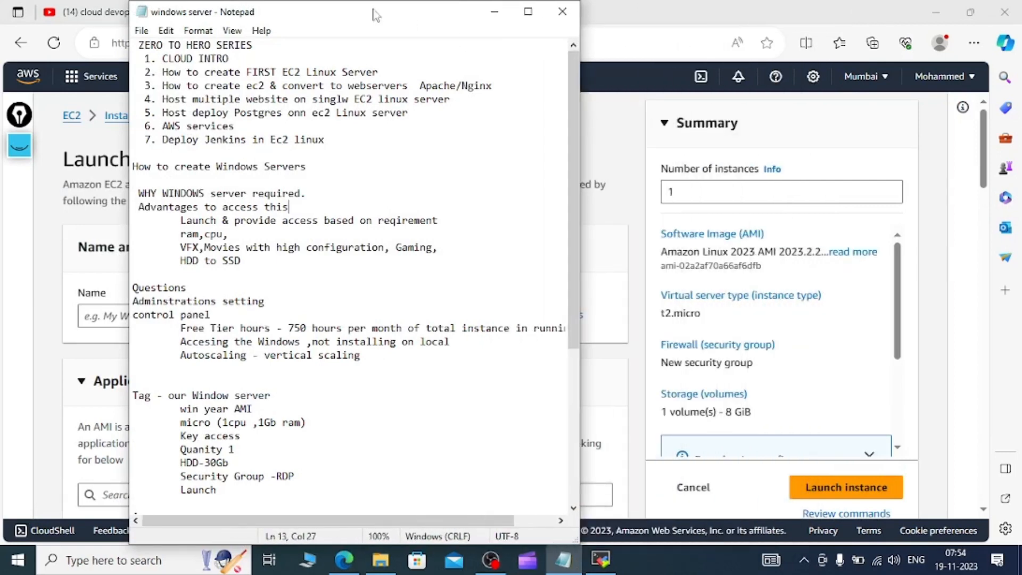
Move the notes window aside to check the planned server settings and name the new instance "Our Windows Server"
left_click_drag(317, 6, 537, 6)
scroll(520, 346, "down", 6)
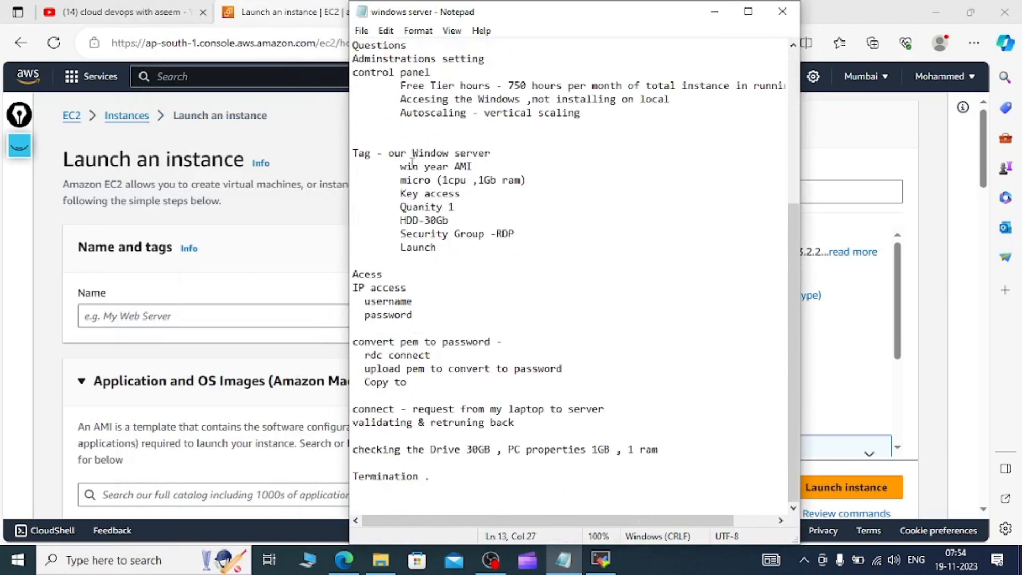
left_click(162, 314)
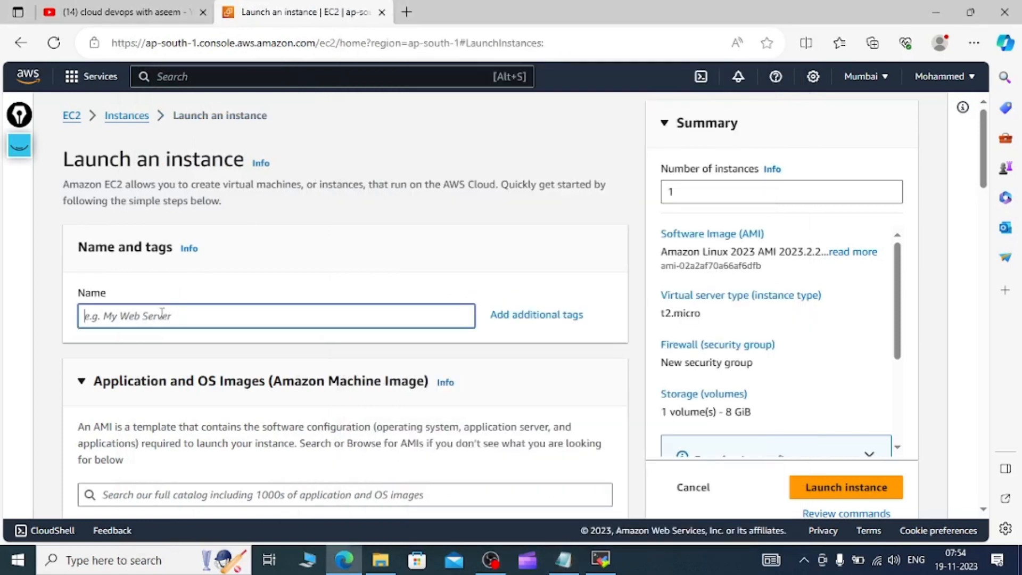
type("Our Windows Server")
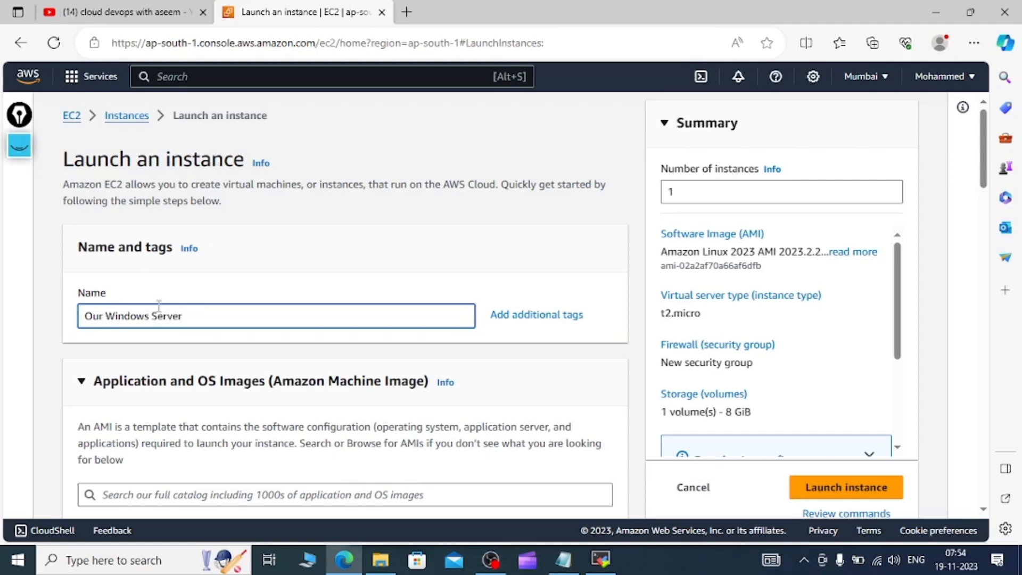
Choose the Windows quick start image, Microsoft Windows Server 2022 Base, as the instance's AMI and review its description
scroll(158, 309, "down", 5)
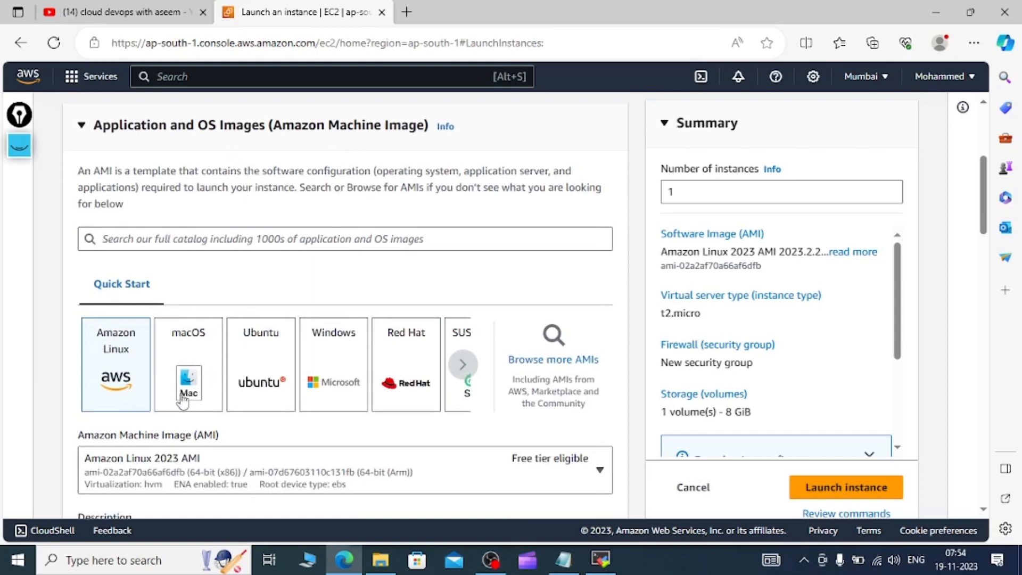
left_click(335, 378)
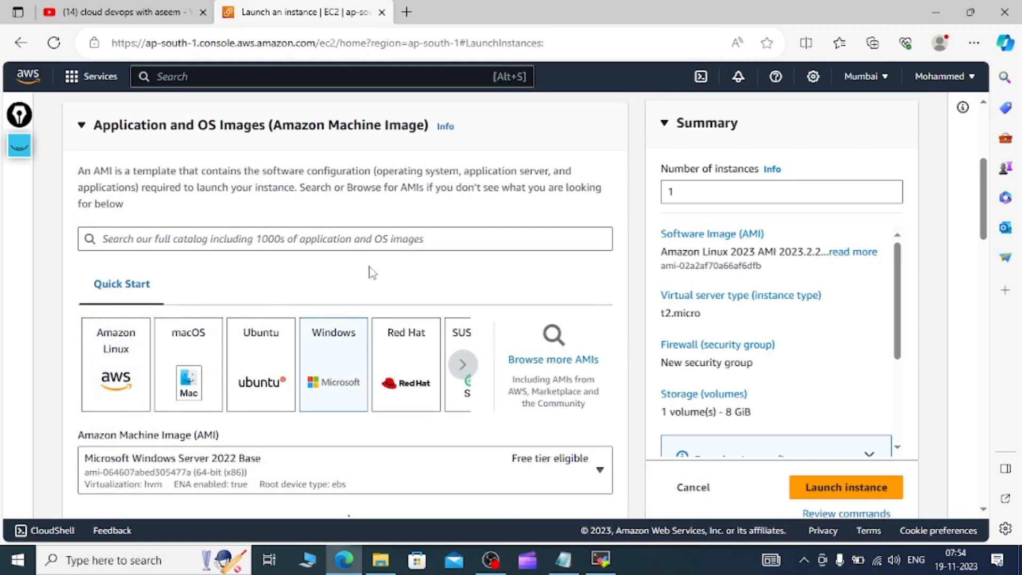
scroll(368, 271, "down", 5)
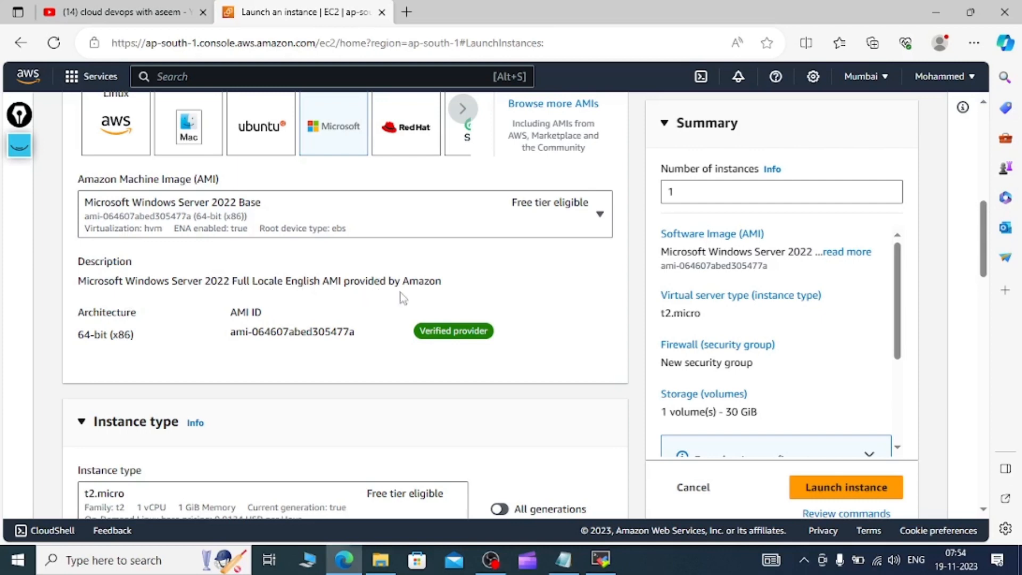
Look through the available instance types and their pricing, from t2.nano to t2.2xlarge, keeping t2.micro selected
scroll(410, 287, "down", 5)
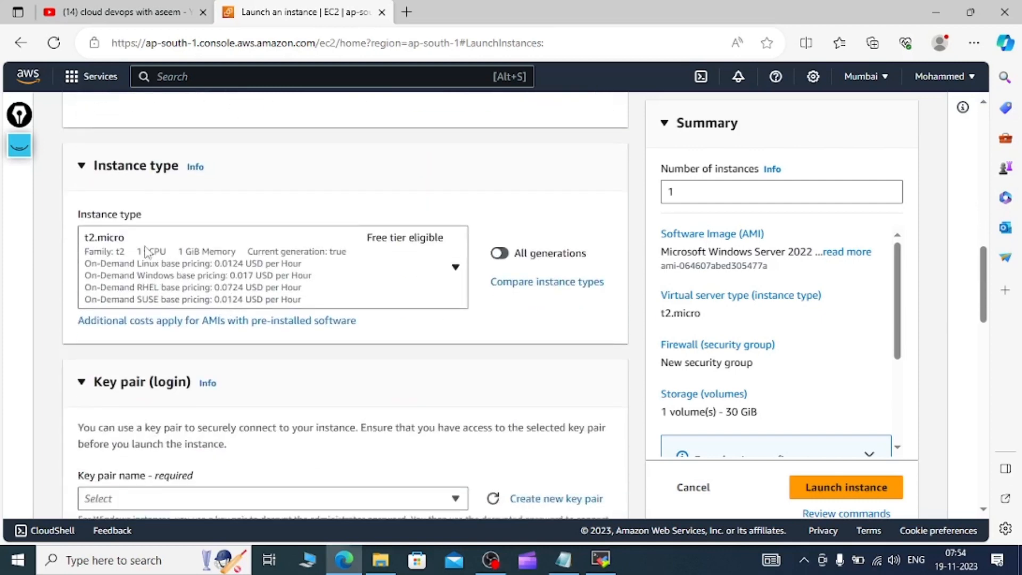
left_click(448, 271)
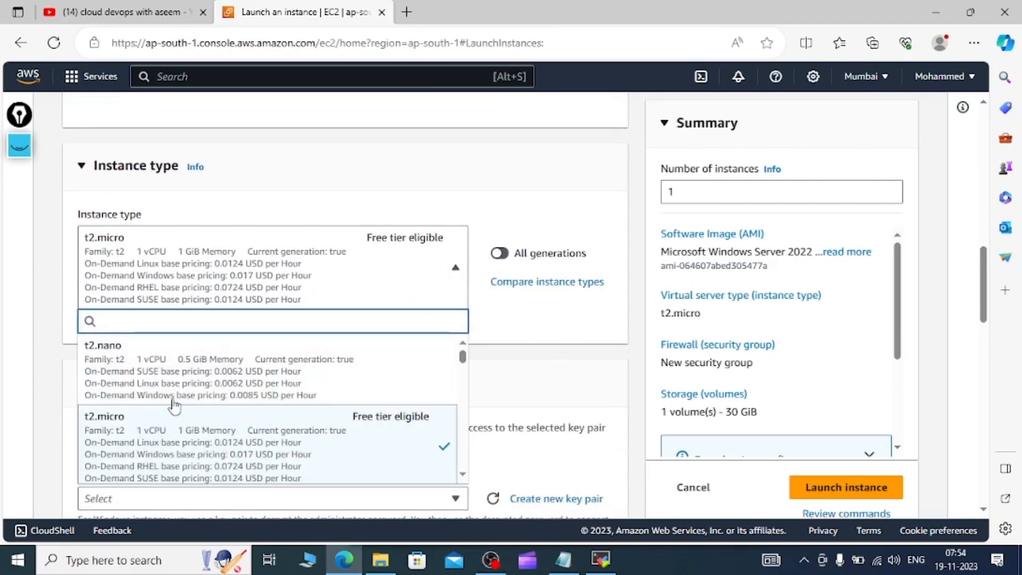
scroll(178, 410, "down", 5)
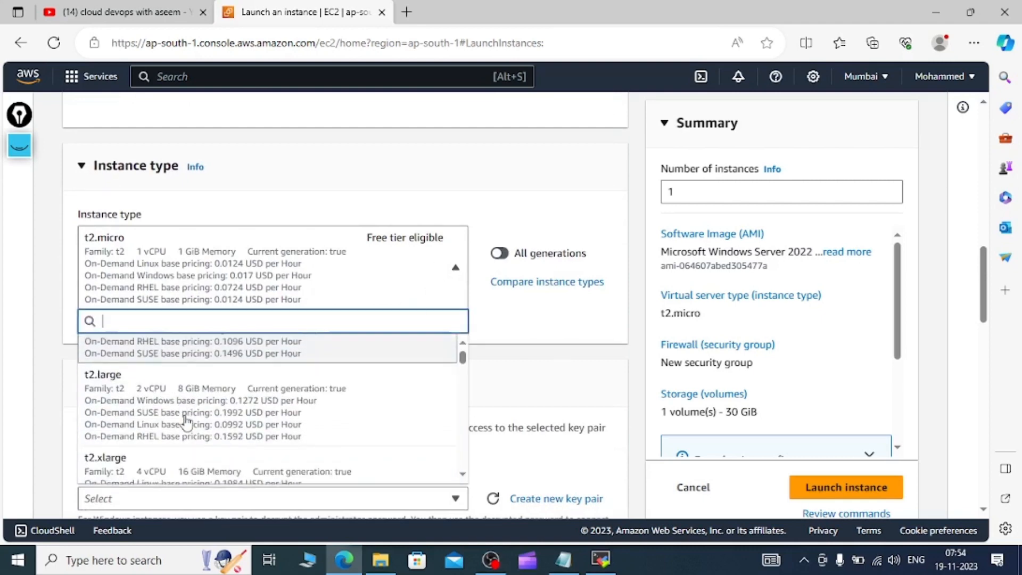
scroll(185, 421, "down", 3)
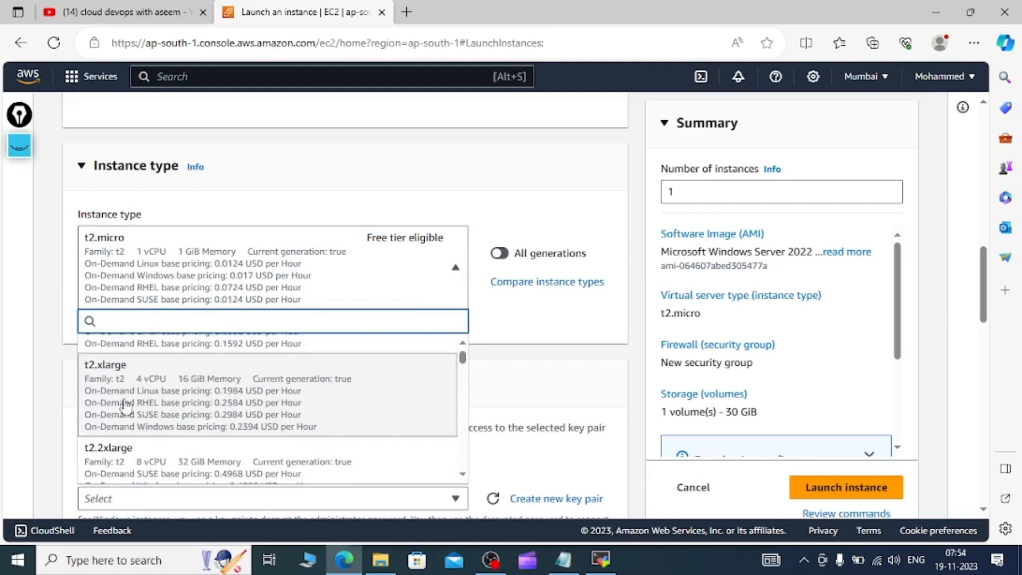
scroll(154, 399, "up", 3)
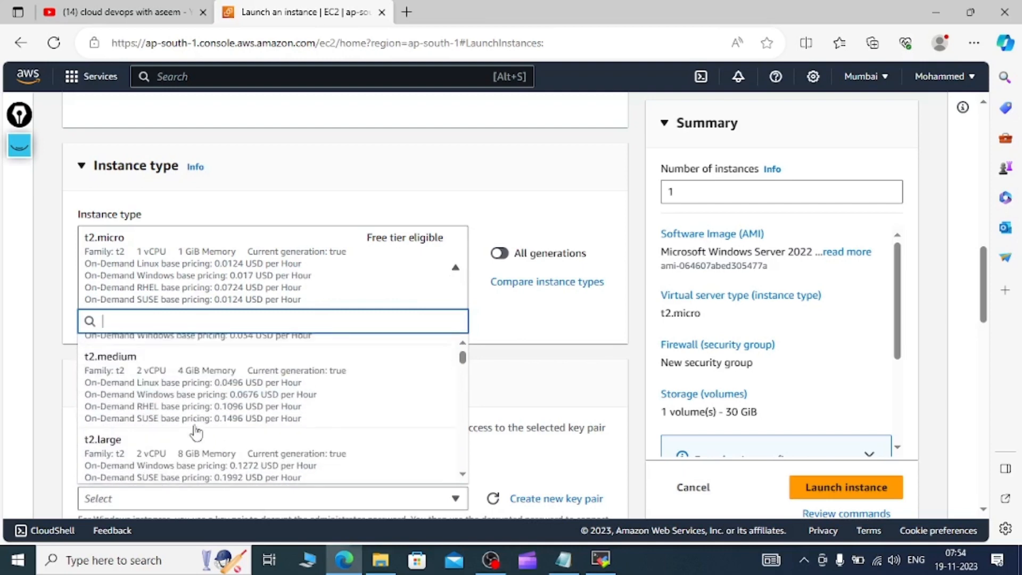
Bring up the notes and use the screen pen to tick off the tag, AMI and micro items and underline the 1 vCPU specification
left_click(563, 559)
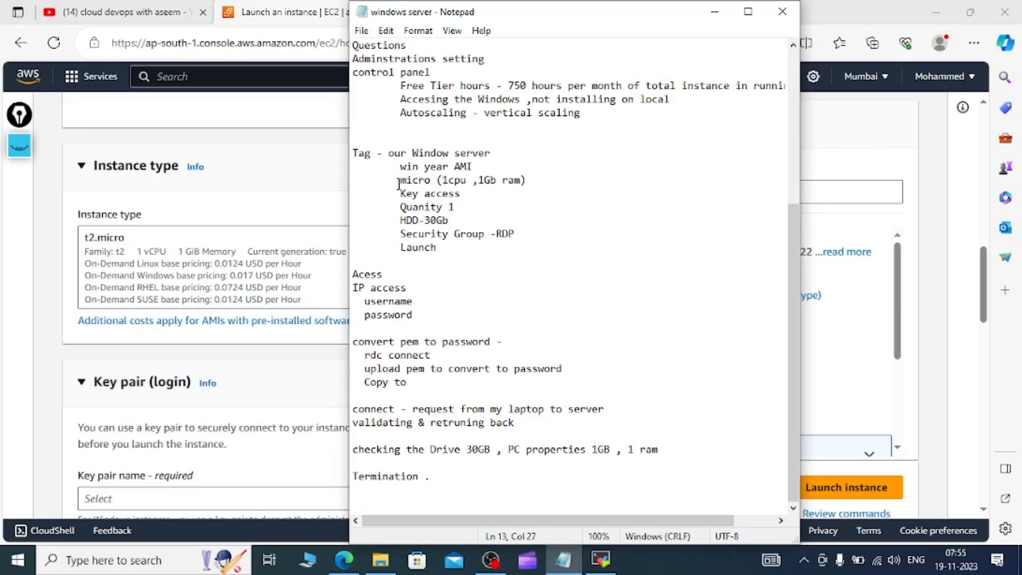
left_click(19, 120)
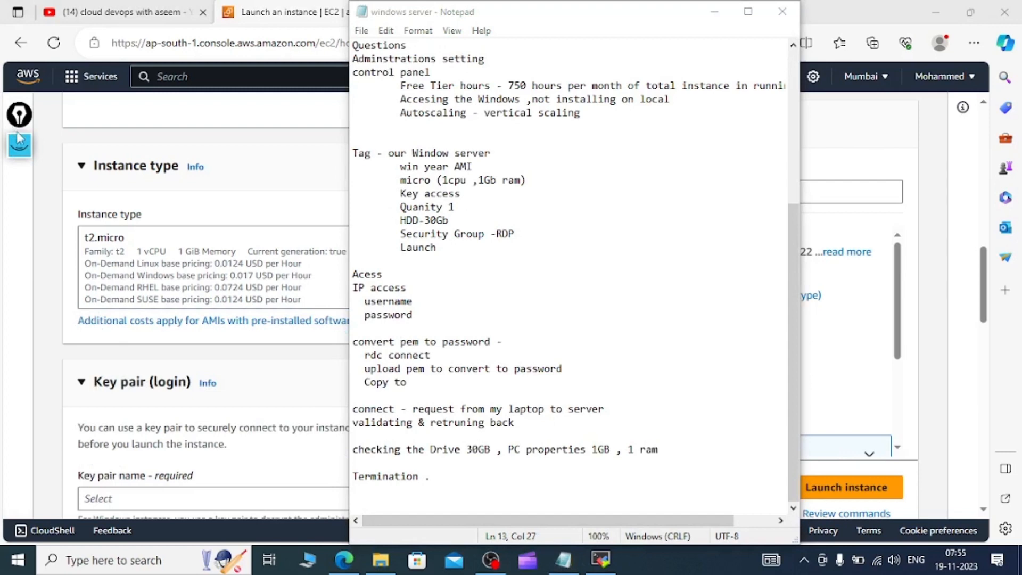
left_click(19, 140)
left_click(19, 212)
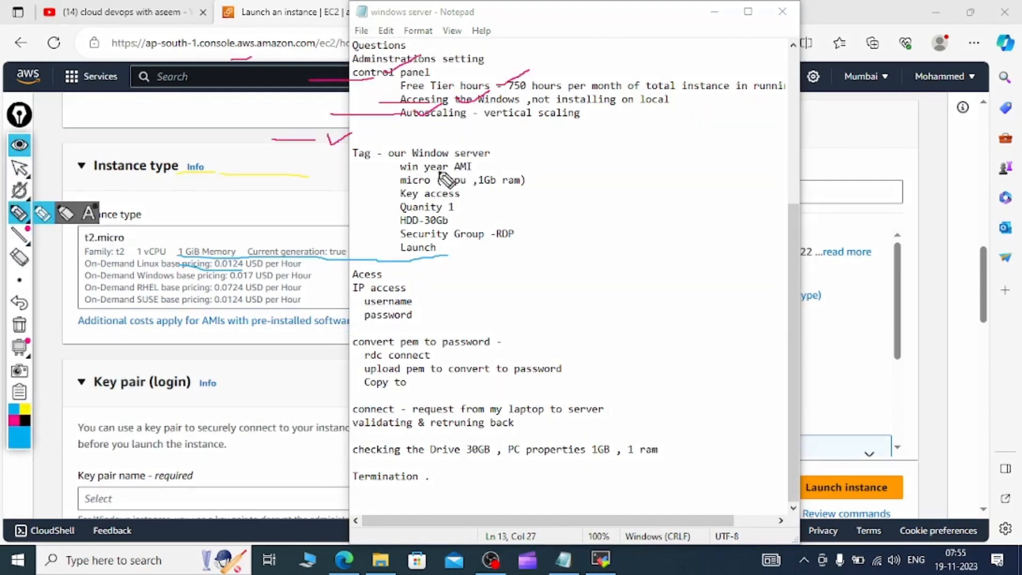
left_click_drag(487, 154, 525, 156)
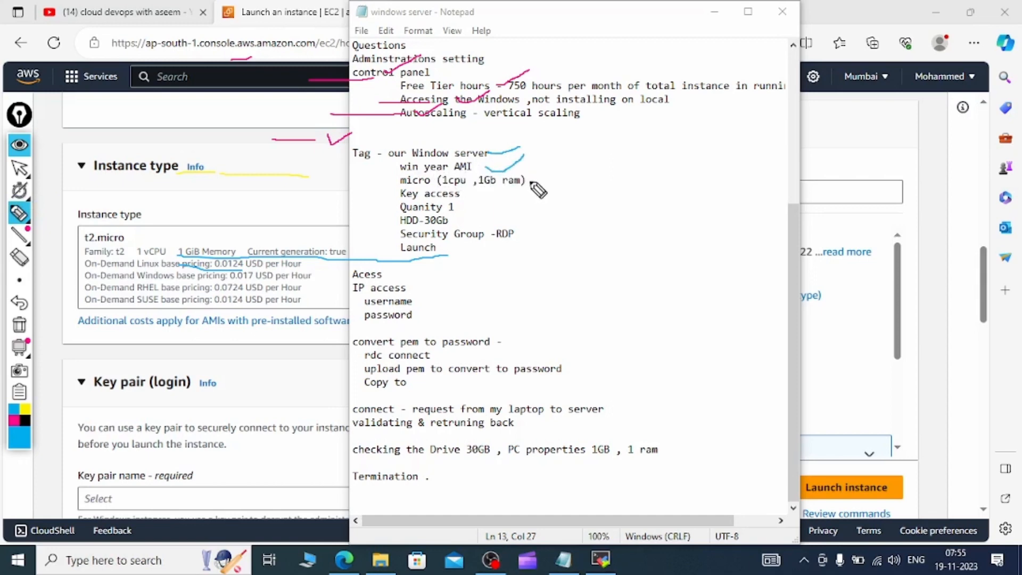
left_click_drag(530, 183, 584, 171)
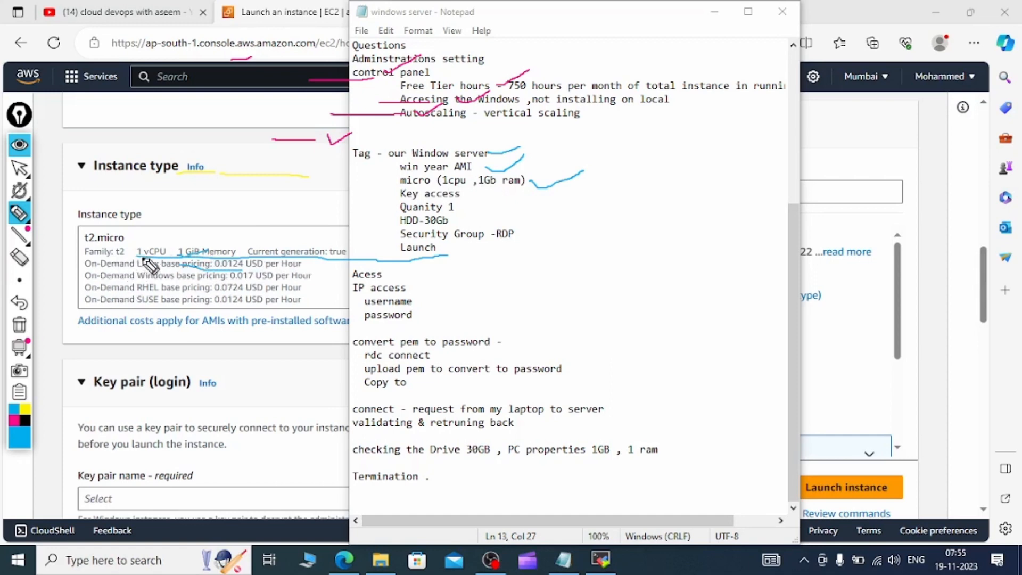
left_click_drag(116, 257, 136, 253)
Clear all pen marks, tick off the tag, AMI, micro and key access items in blue, and hide the annotation tools
left_click(19, 324)
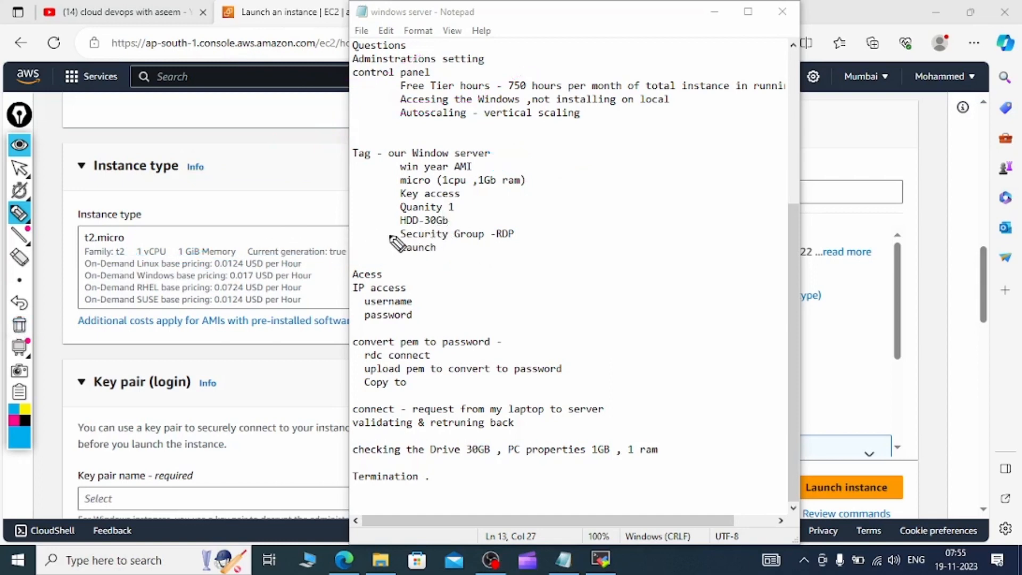
mouse_move(492, 156)
left_mouse_down()
mouse_move(515, 151)
mouse_move(547, 170)
left_mouse_up()
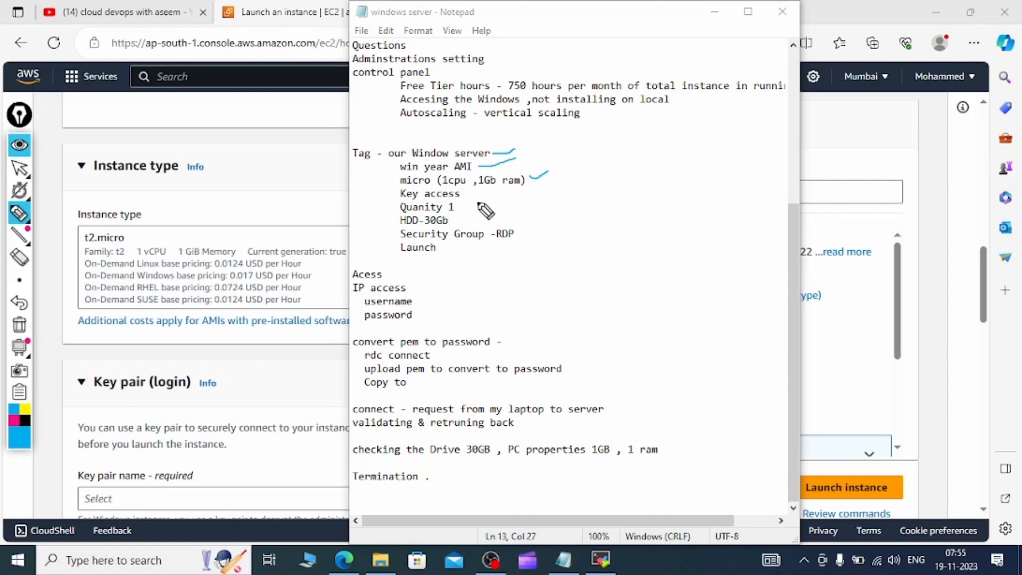
left_click_drag(464, 193, 497, 180)
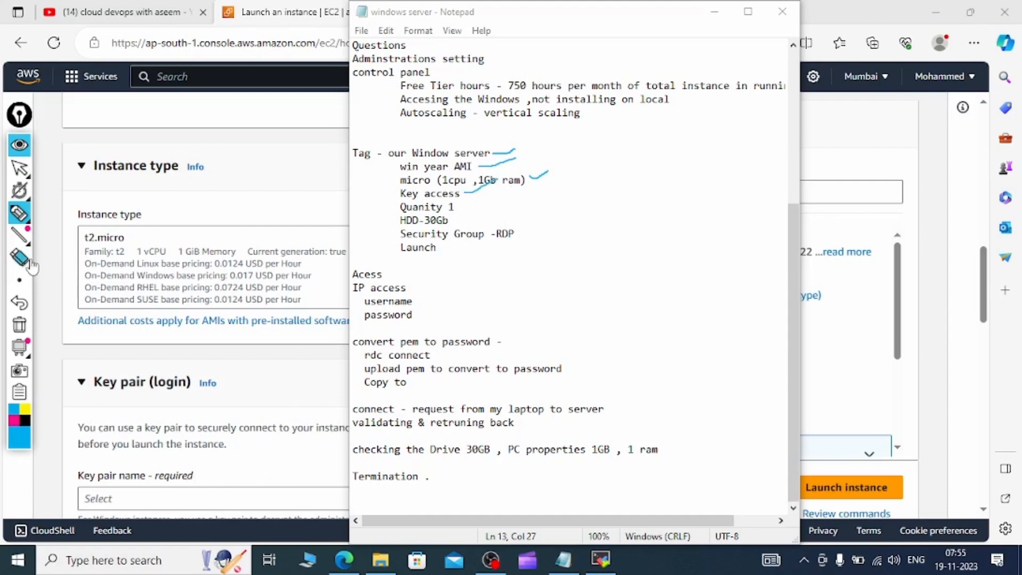
mouse_move(21, 217)
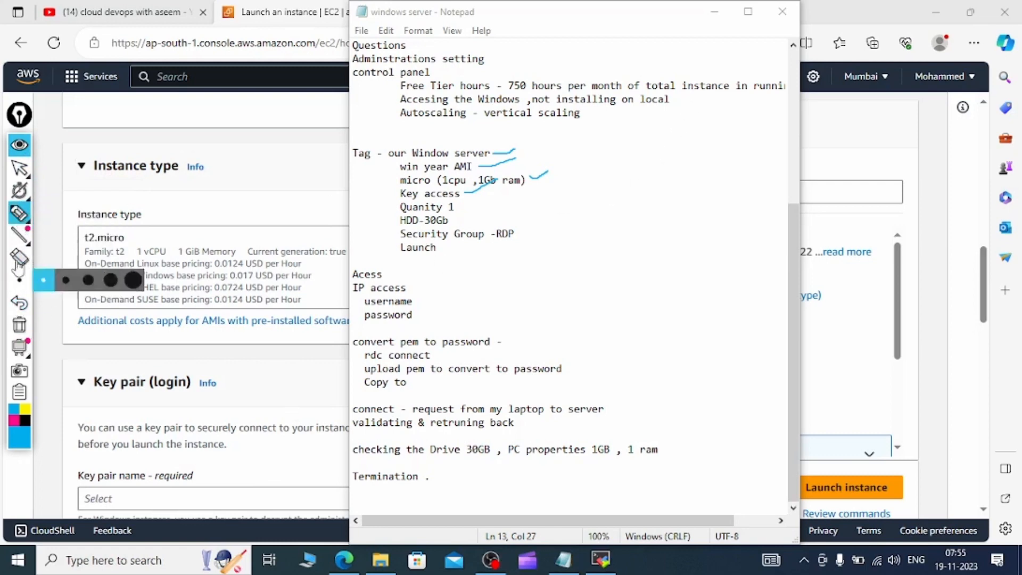
left_click(19, 144)
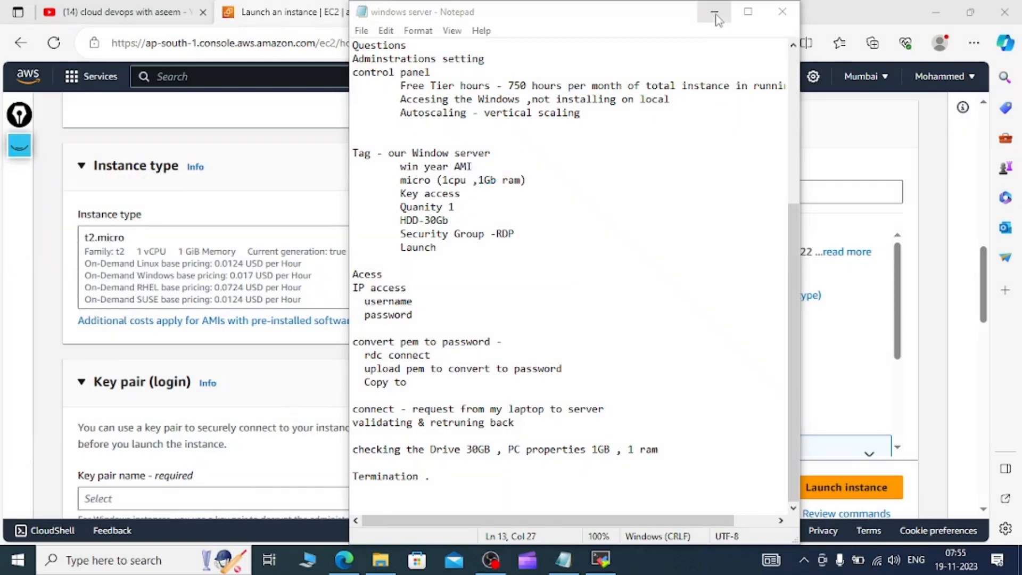
Create an RSA key pair named "windows key" in .pem format for the instance and download its private key file
left_click_drag(519, 22, 716, 27)
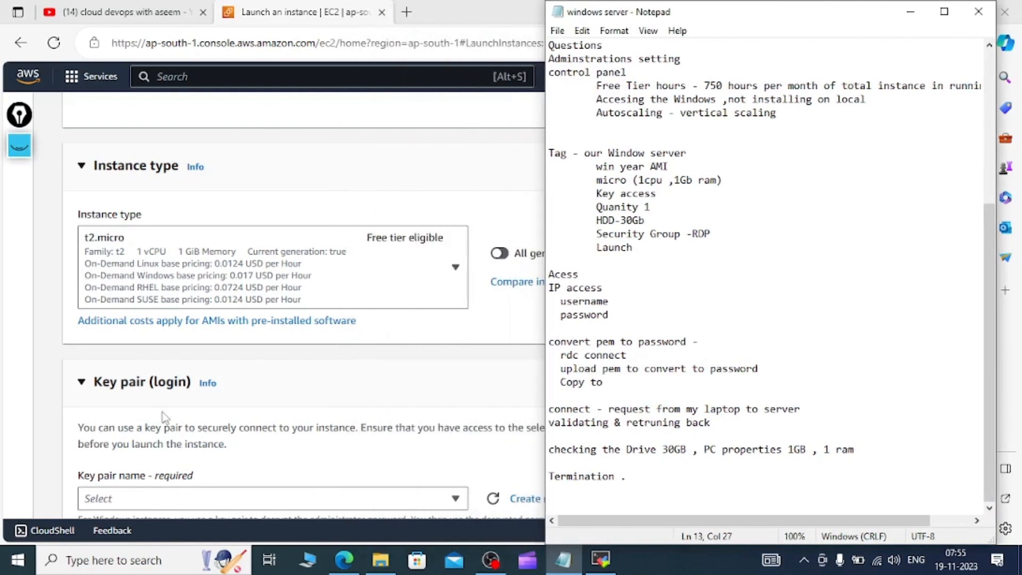
left_click(460, 455)
left_click(553, 498)
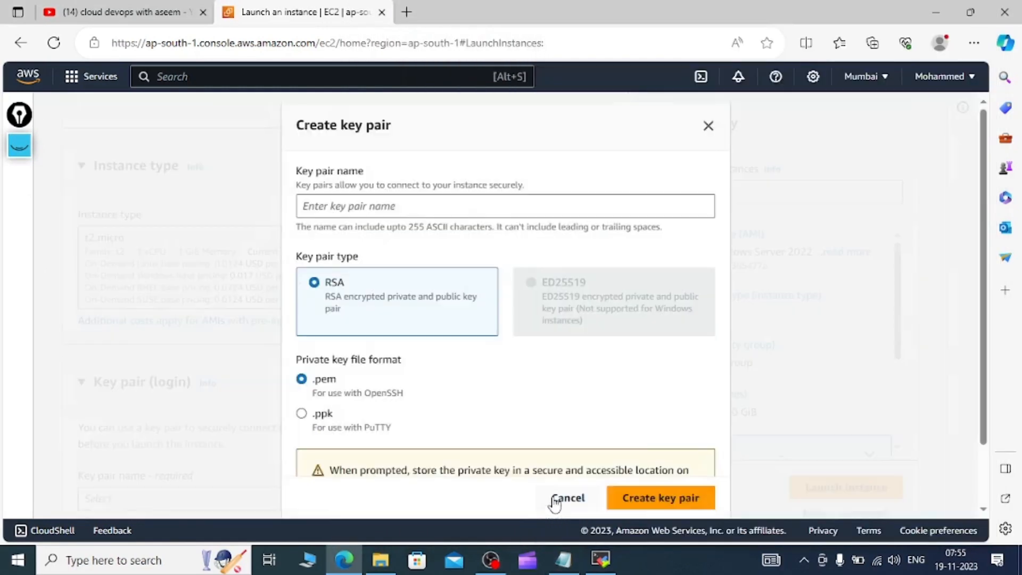
left_click(381, 206)
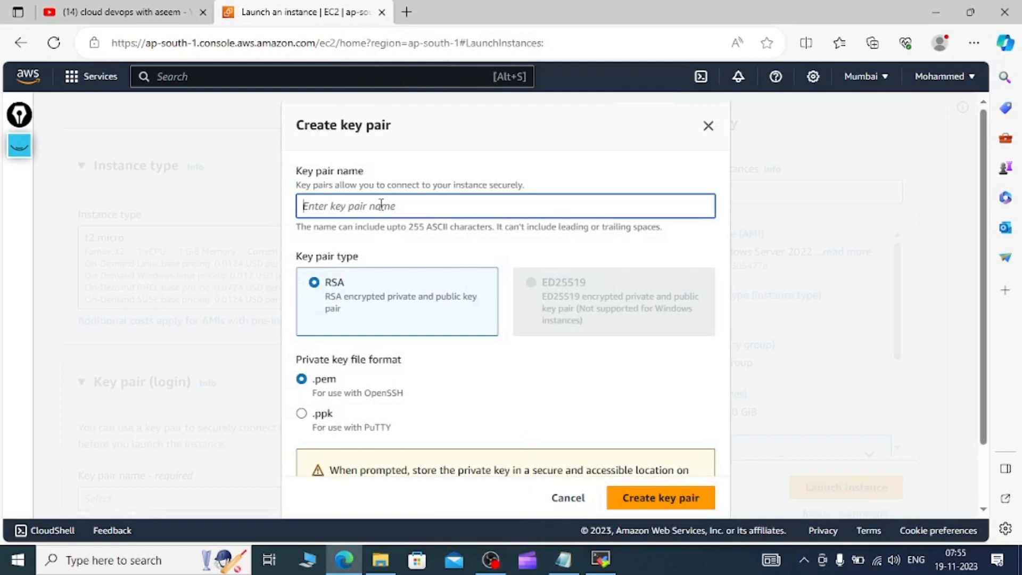
type("windows ")
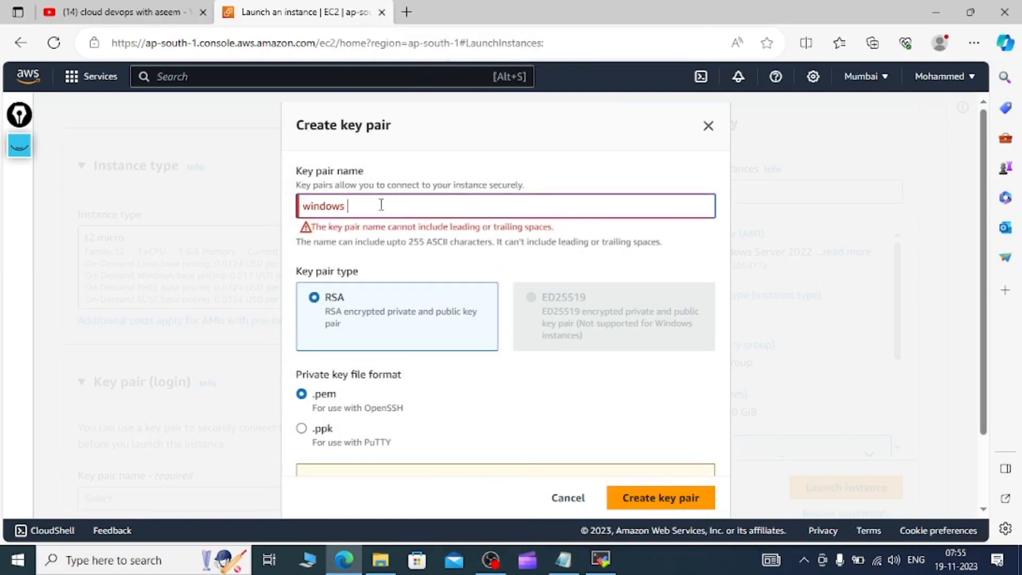
type("key")
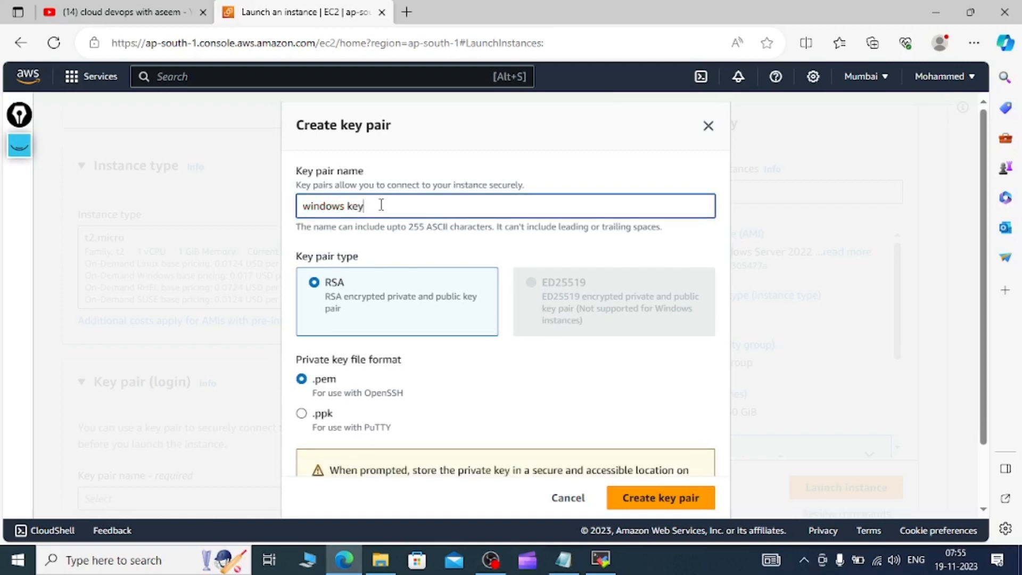
scroll(658, 494, "down", 2)
left_click(668, 498)
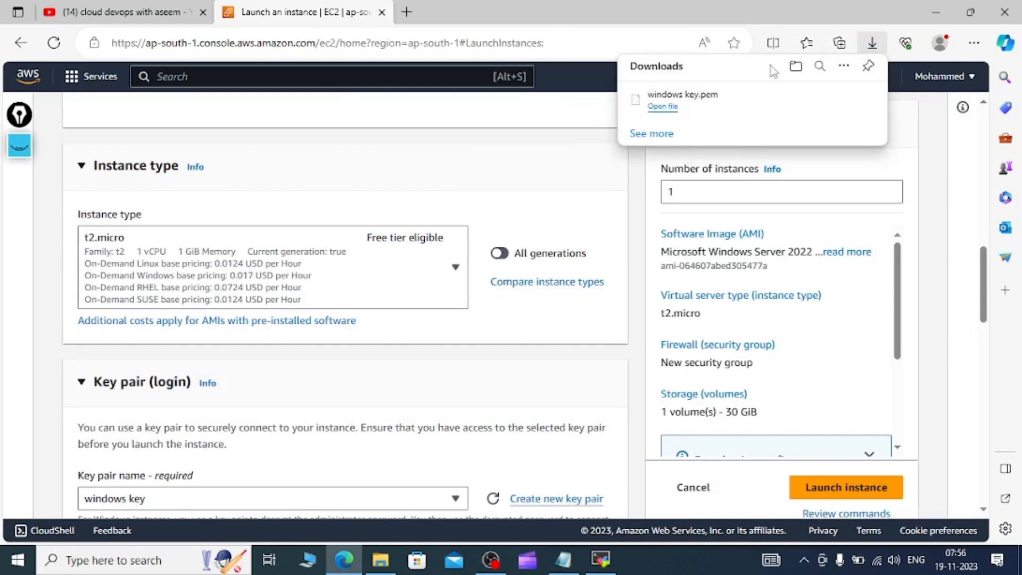
Clear the old pen marks, mark the AMI, micro, key access and quantity items in the notes in pink, and hide the annotation tools
left_click(563, 558)
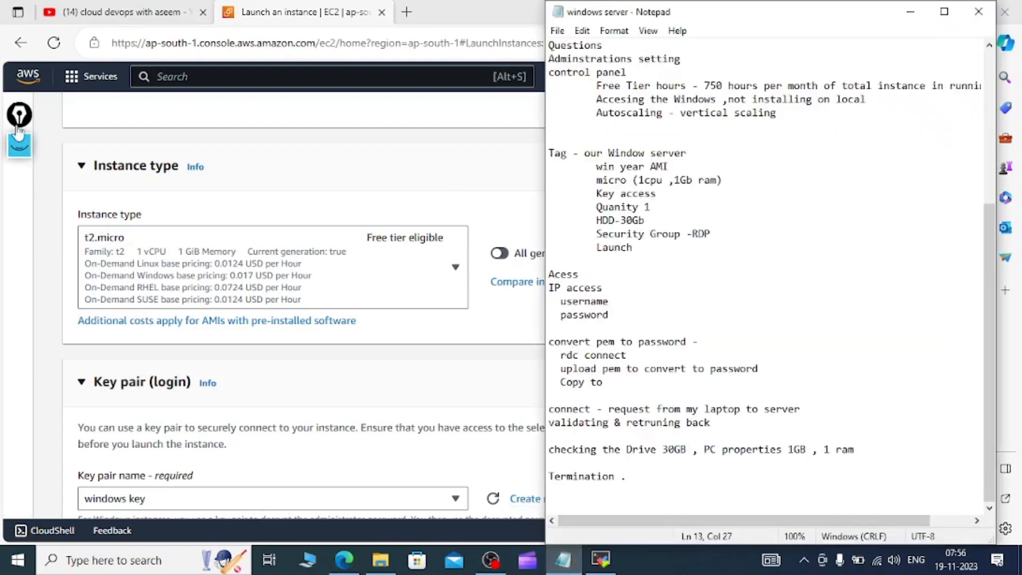
left_click(20, 148)
left_click(19, 213)
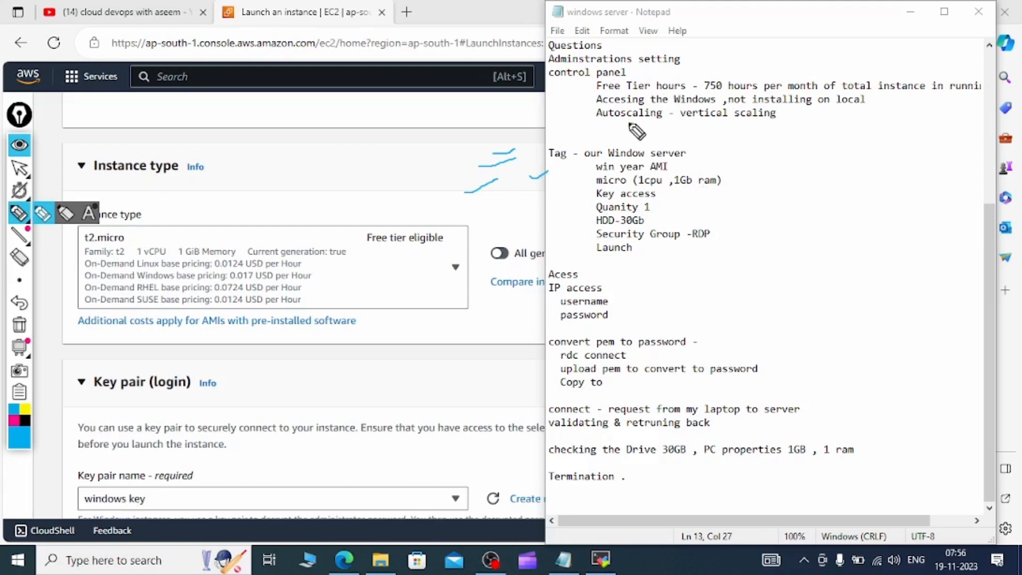
left_click(19, 322)
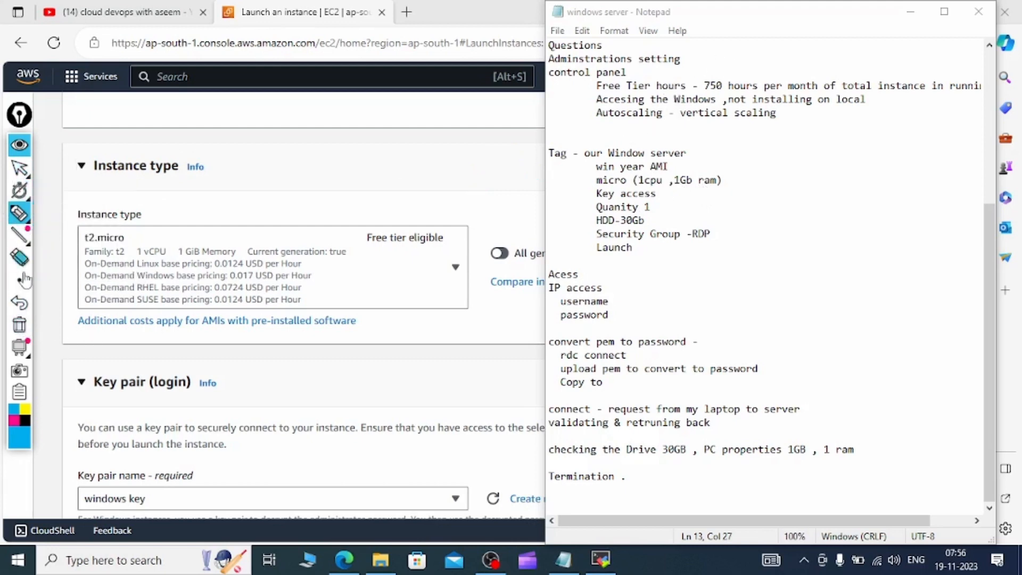
left_click(13, 421)
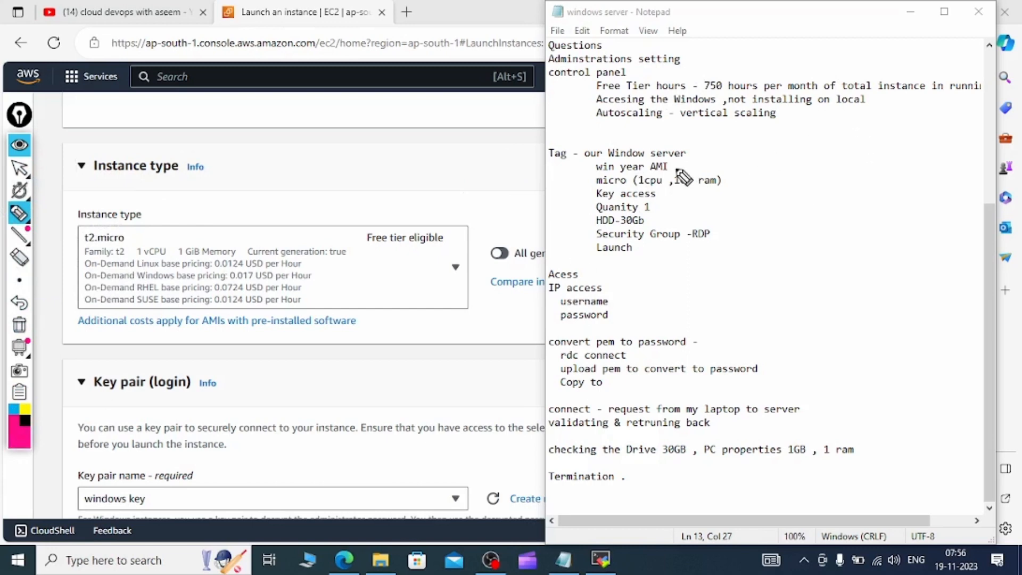
mouse_move(675, 162)
left_mouse_down()
mouse_move(717, 158)
mouse_move(748, 183)
left_mouse_up()
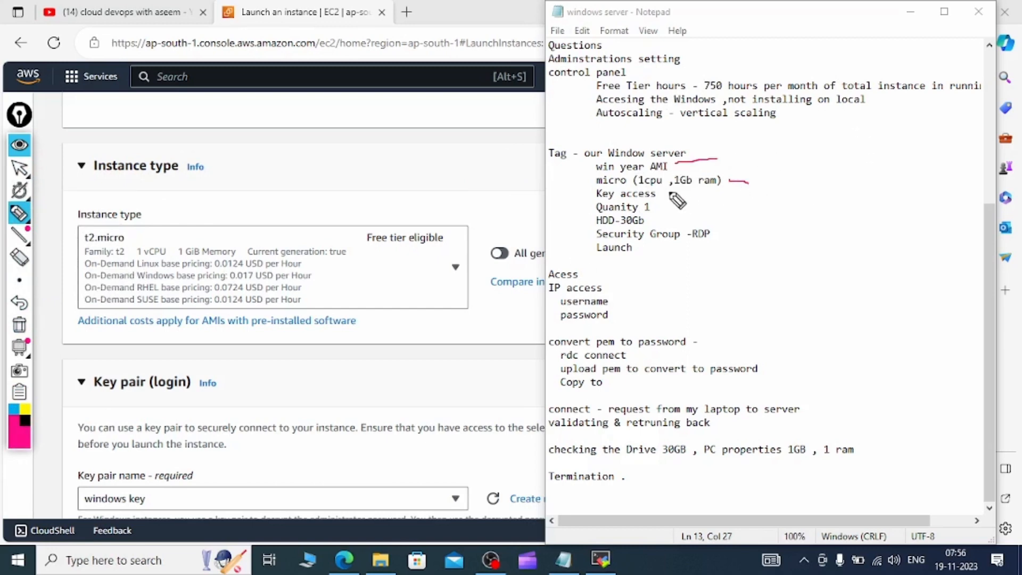
mouse_move(666, 193)
left_mouse_down()
mouse_move(702, 192)
mouse_move(695, 208)
left_mouse_up()
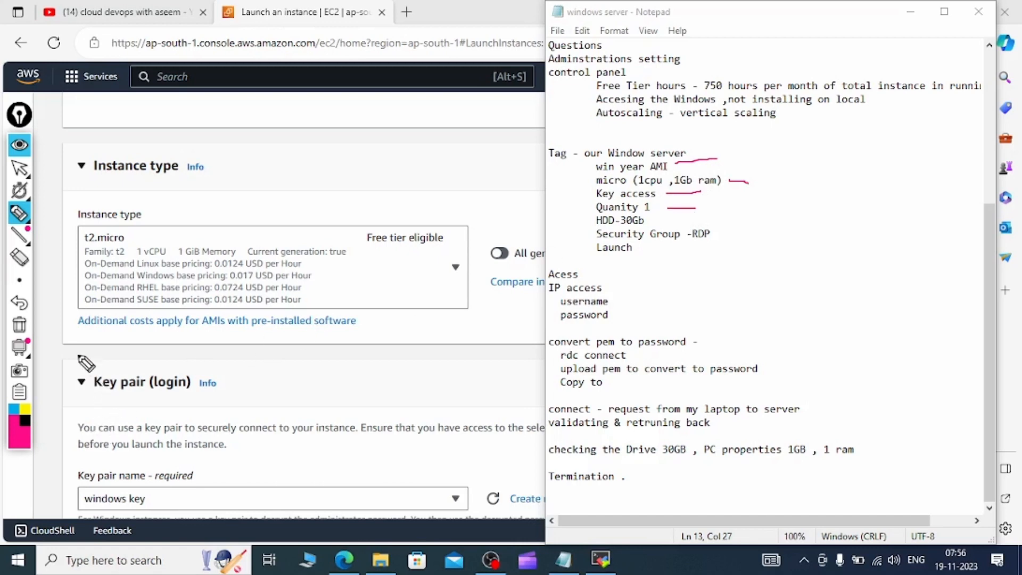
left_click(19, 144)
Check the firewall rule allowing RDP traffic, tick off the Security Group -RDP item in the notes in pink, and hide the annotation tools
scroll(264, 361, "down", 5)
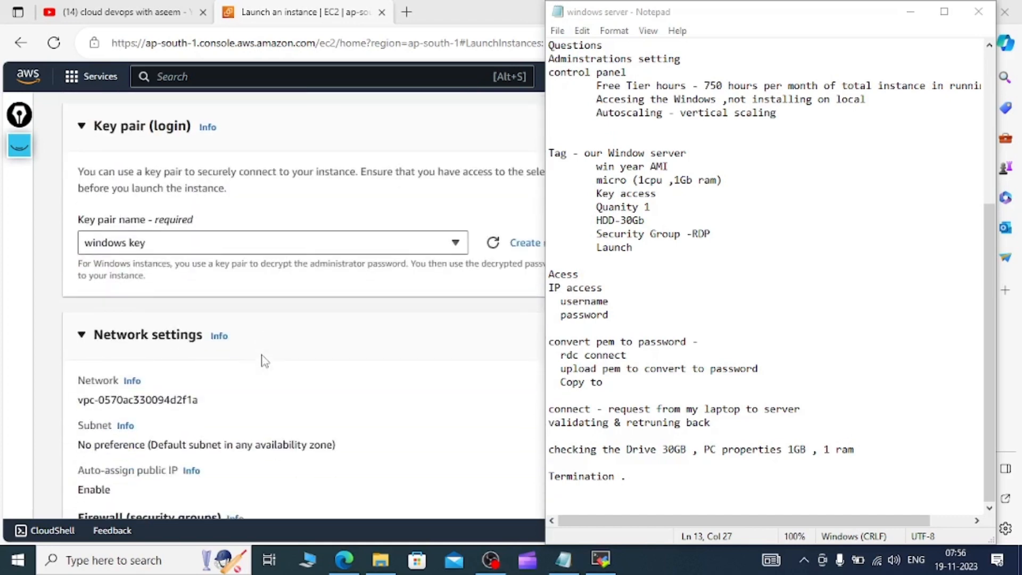
scroll(264, 361, "down", 6)
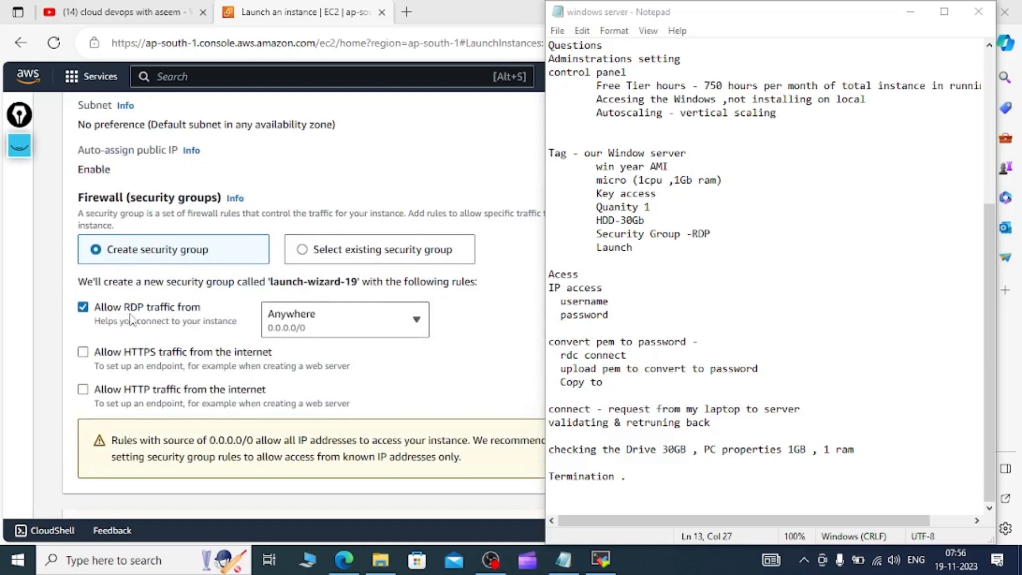
scroll(217, 318, "down", 2)
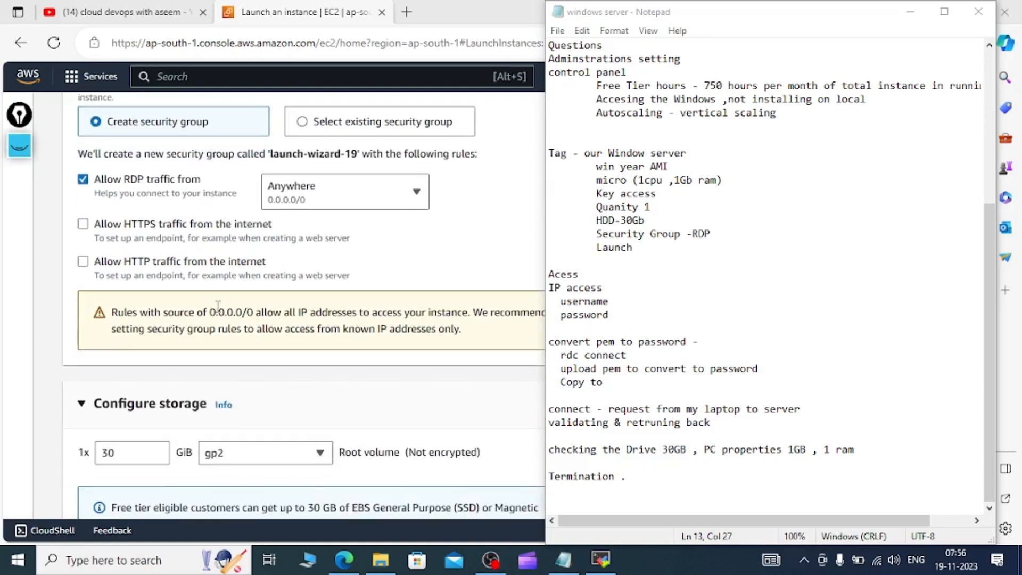
scroll(117, 328, "up", 2)
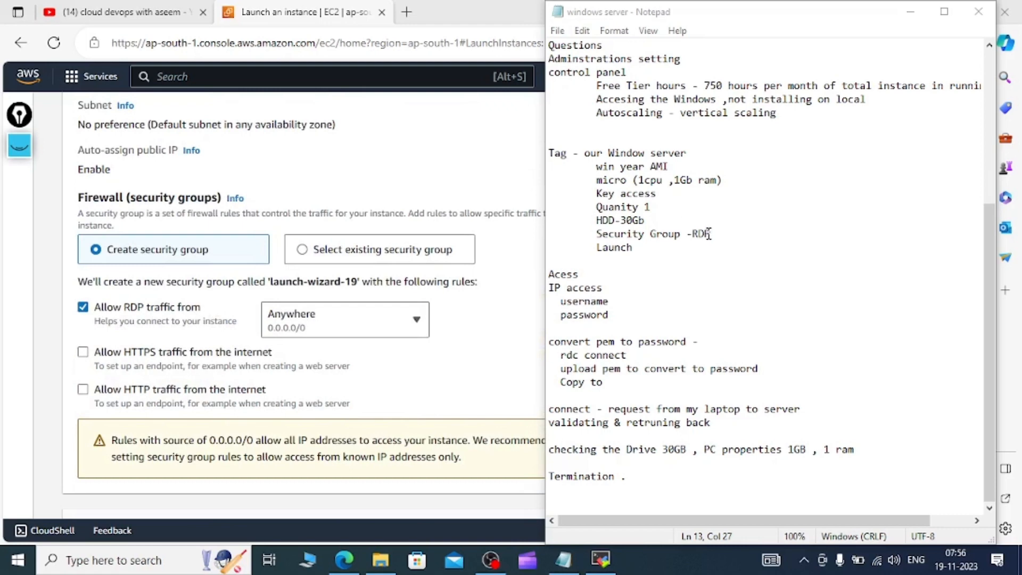
left_click(19, 147)
mouse_move(20, 235)
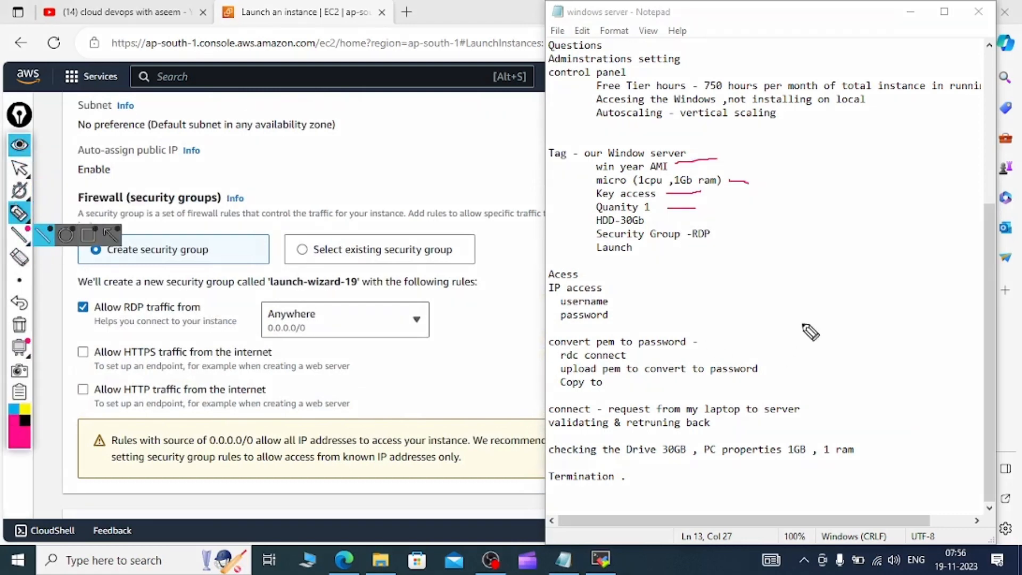
left_click_drag(713, 235, 778, 219)
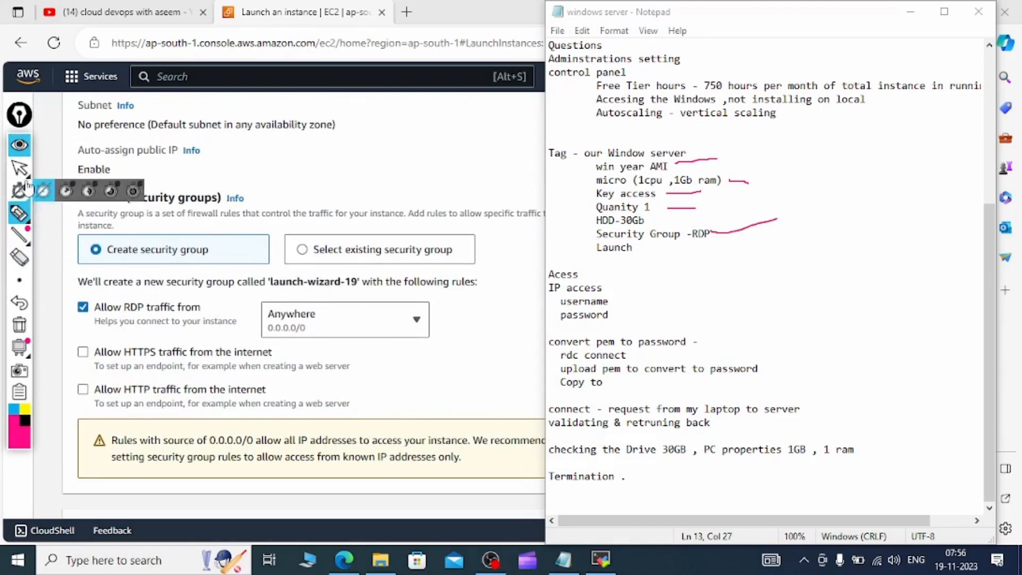
left_click(19, 144)
Check the root volume in the storage settings, mark the HDD-30Gb item in the notes with the pen, and hide the annotation tools
scroll(271, 293, "down", 1)
scroll(271, 294, "down", 2)
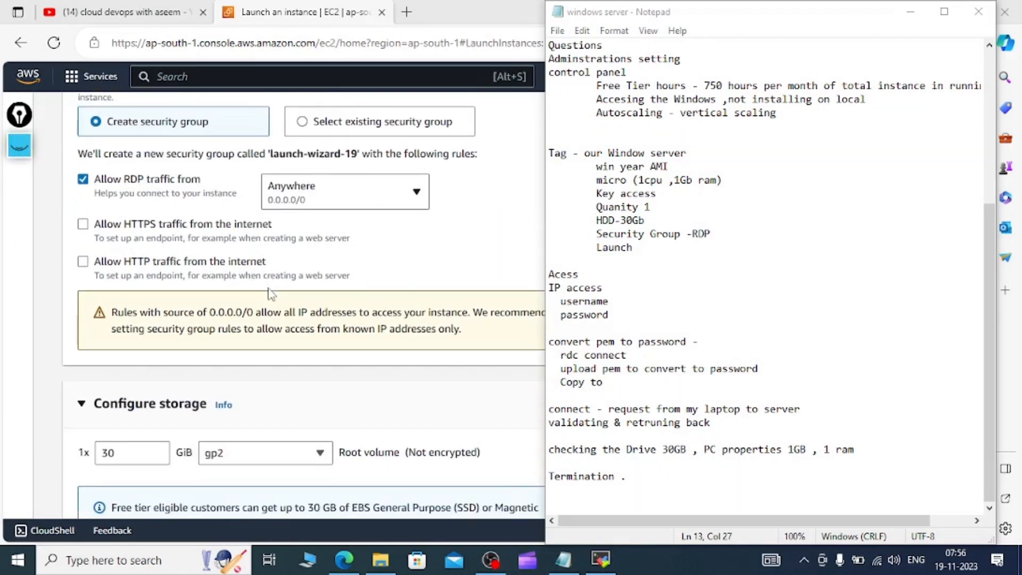
scroll(271, 294, "down", 1)
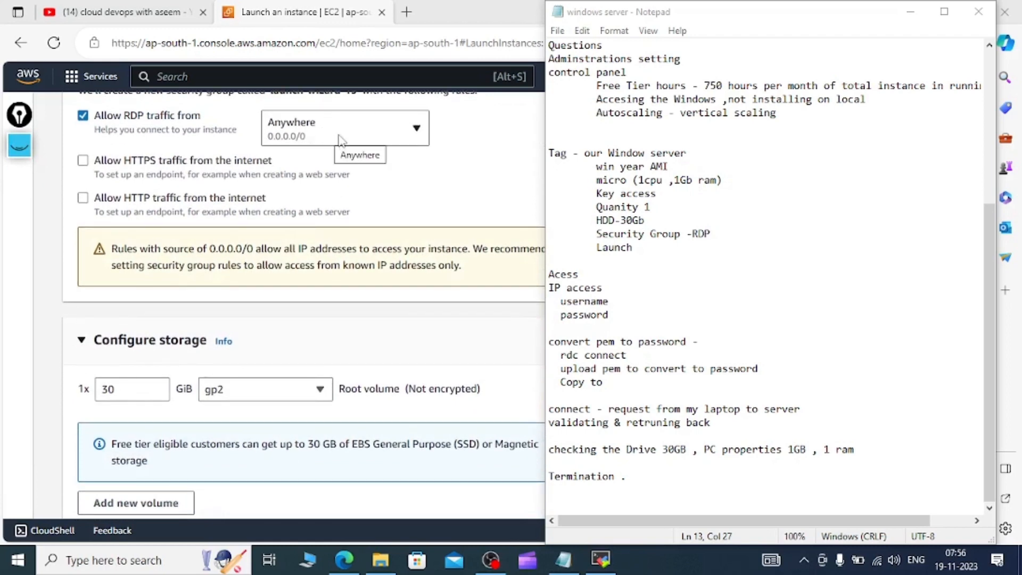
scroll(340, 298, "down", 2)
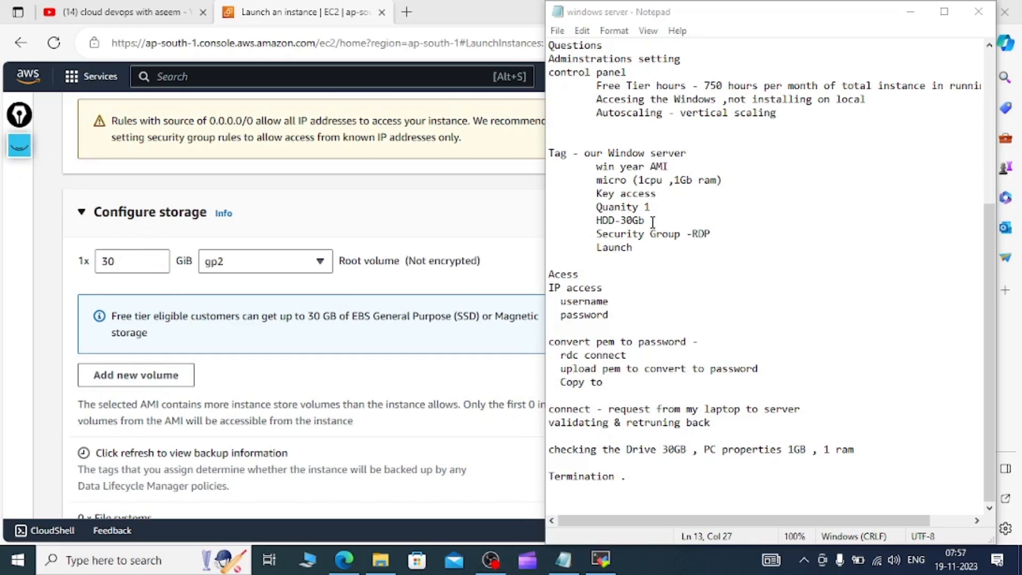
left_click(20, 144)
left_click(19, 213)
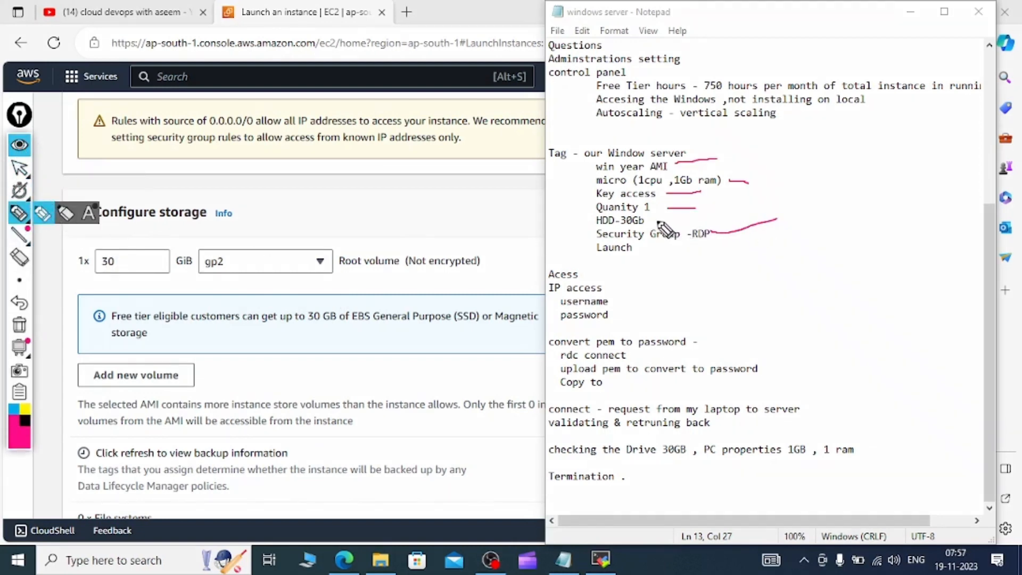
left_click_drag(658, 219, 694, 213)
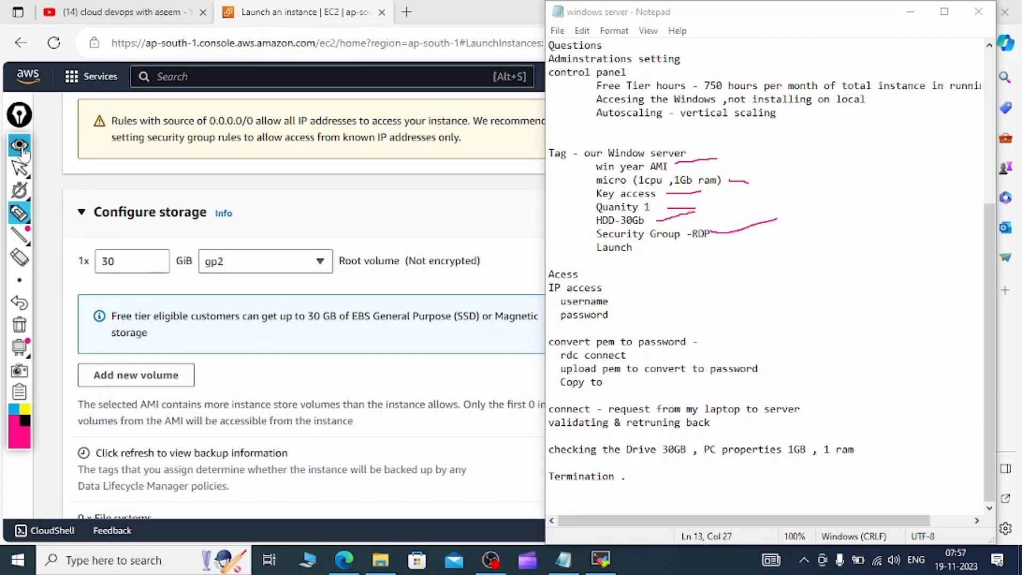
key("Escape")
Expand the advanced details of the instance configuration and set Termination protection to Enable
left_click(457, 217)
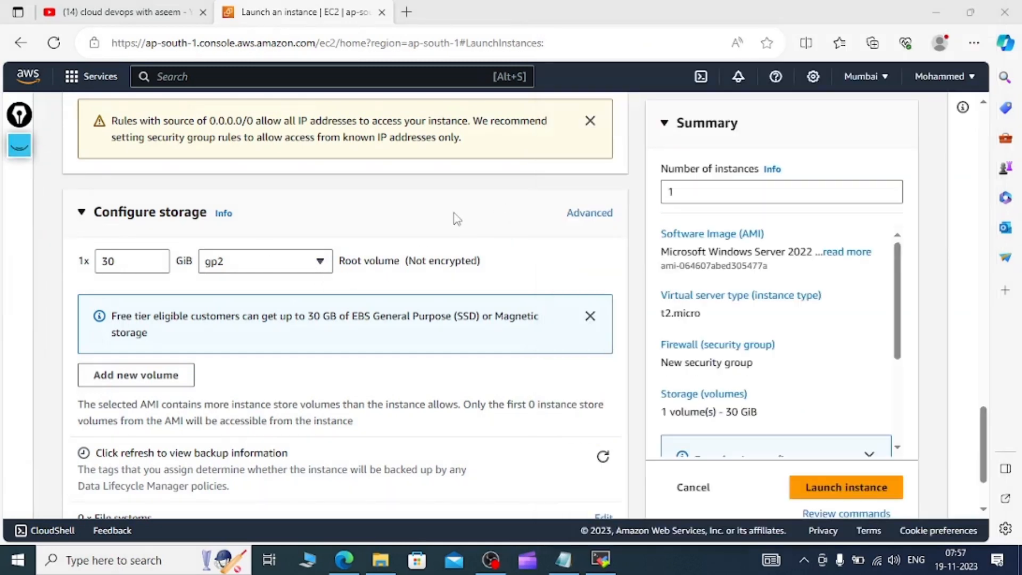
scroll(463, 319, "down", 2)
scroll(367, 296, "up", 1)
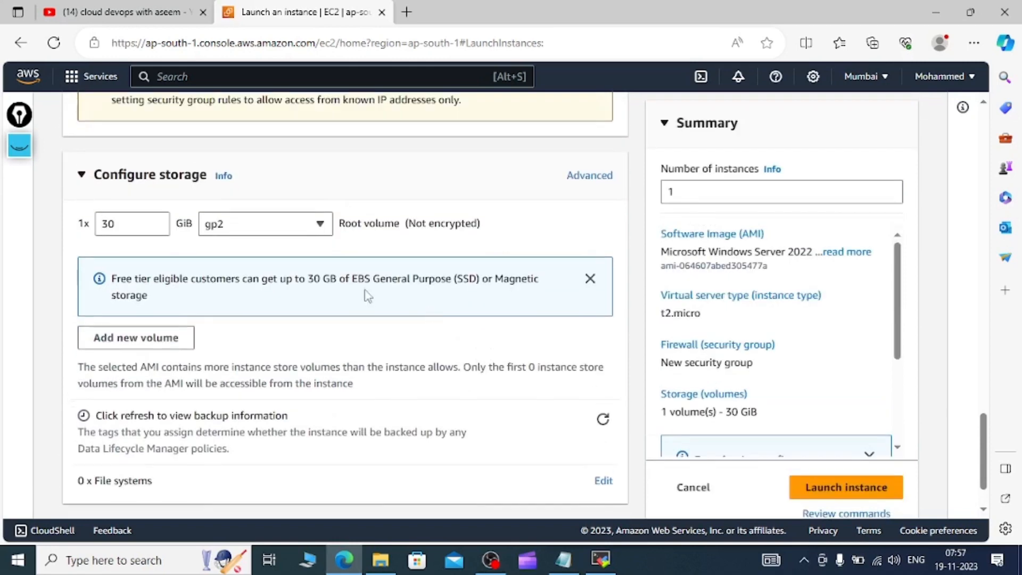
scroll(387, 337, "down", 1)
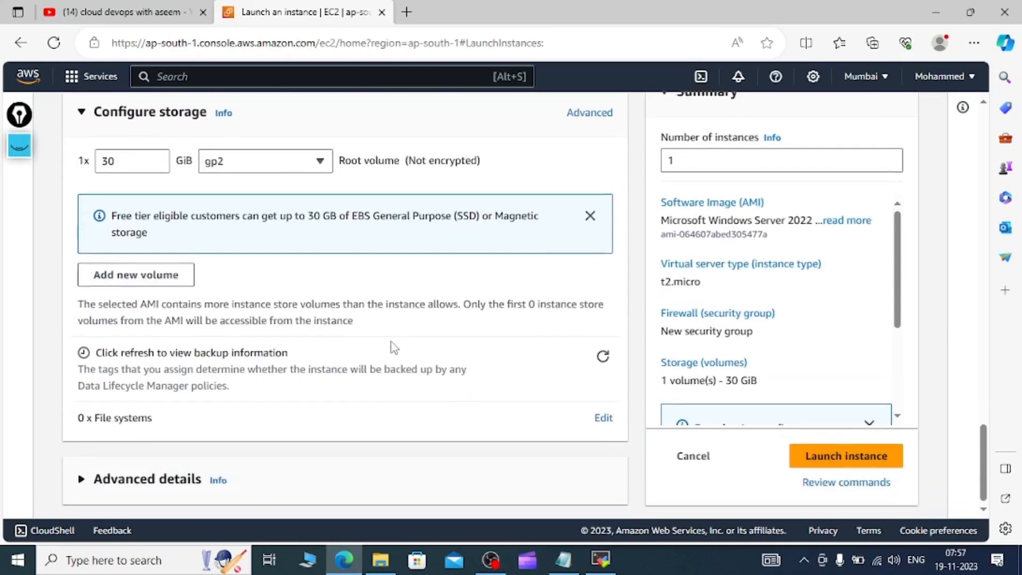
left_click(173, 479)
scroll(367, 390, "down", 2)
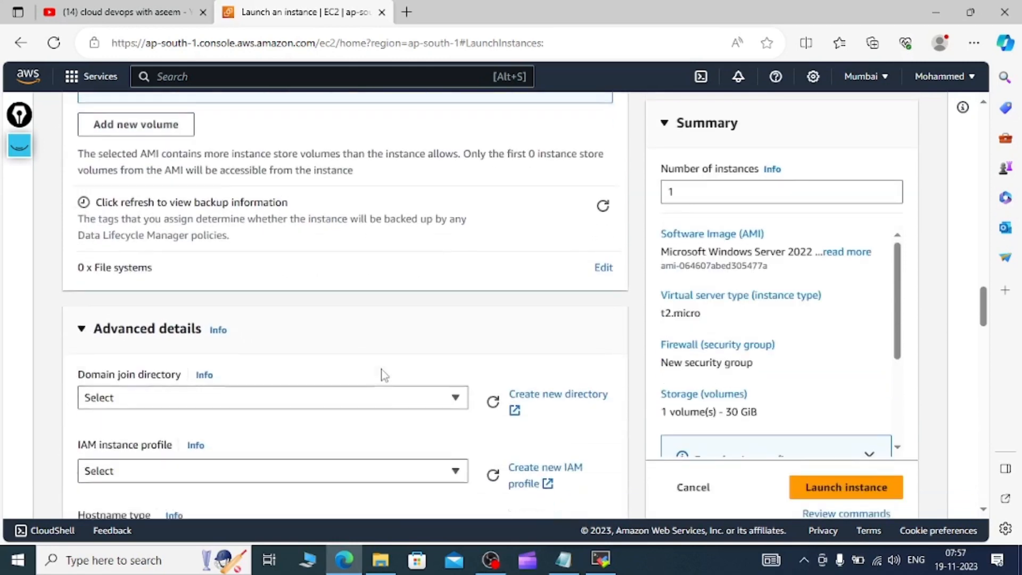
scroll(217, 367, "down", 6)
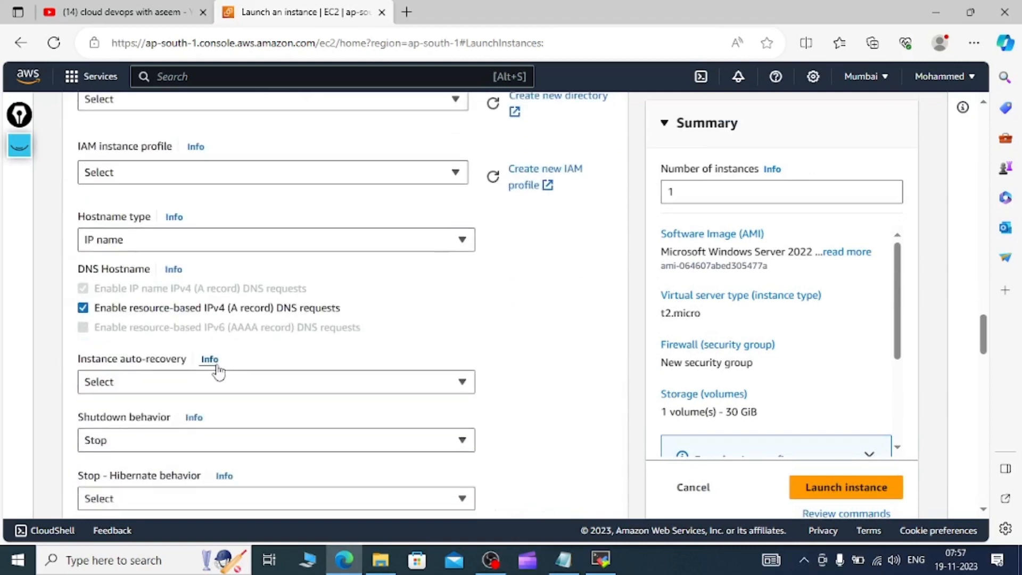
scroll(218, 371, "down", 1)
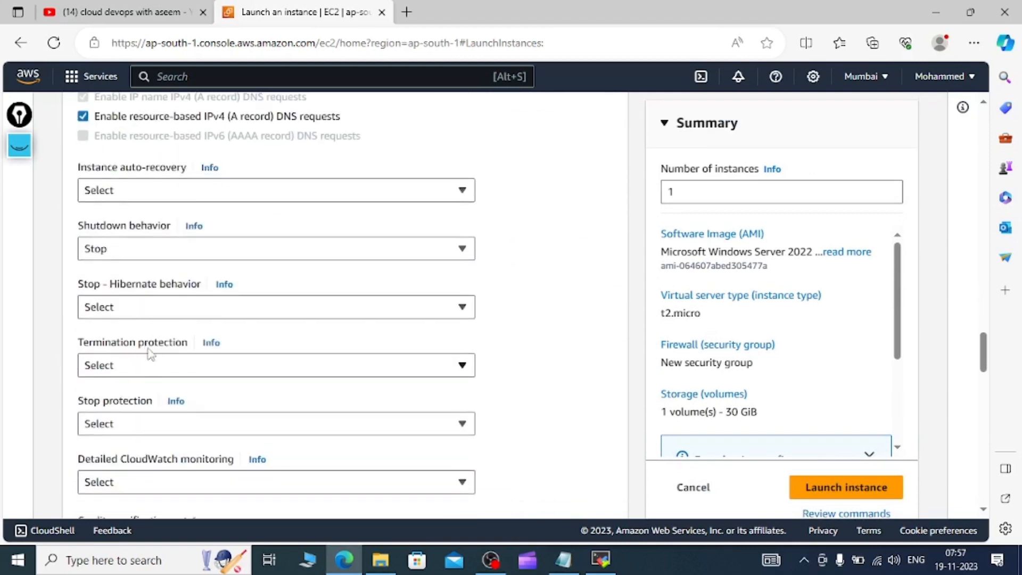
scroll(153, 371, "down", 2)
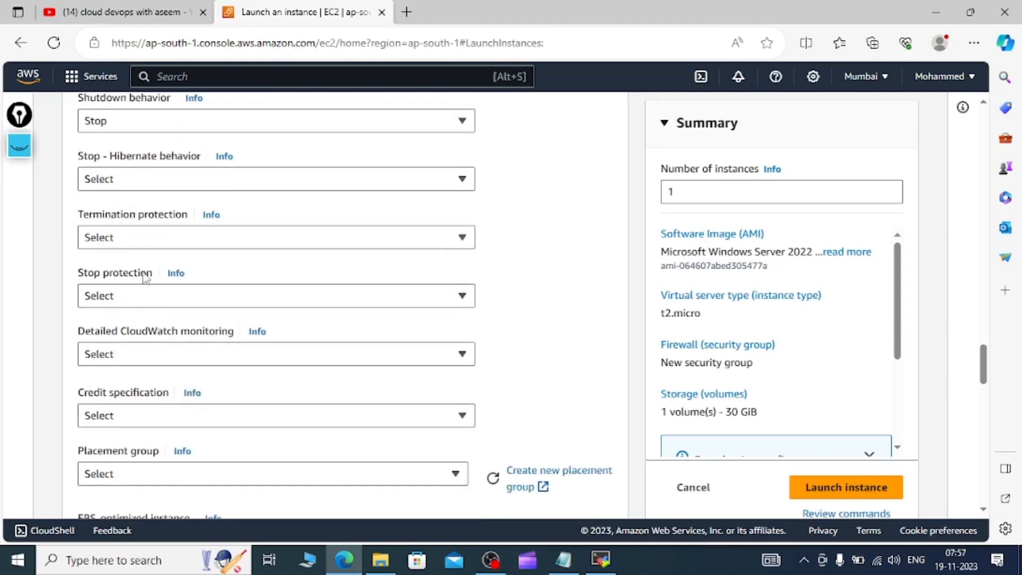
left_click(146, 232)
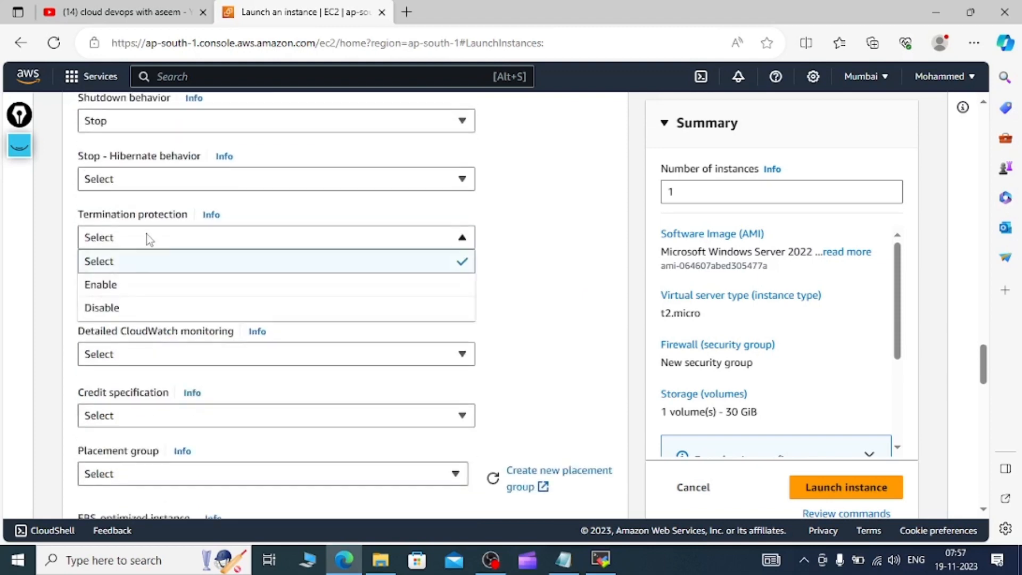
left_click(136, 289)
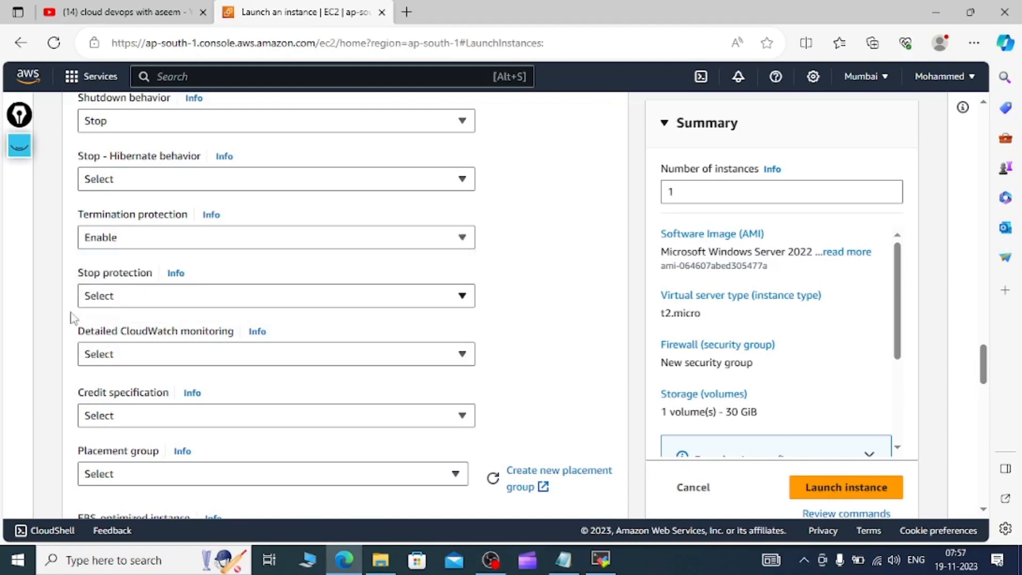
Review the free tier information in the launch summary and launch the instance
scroll(70, 320, "up", 2)
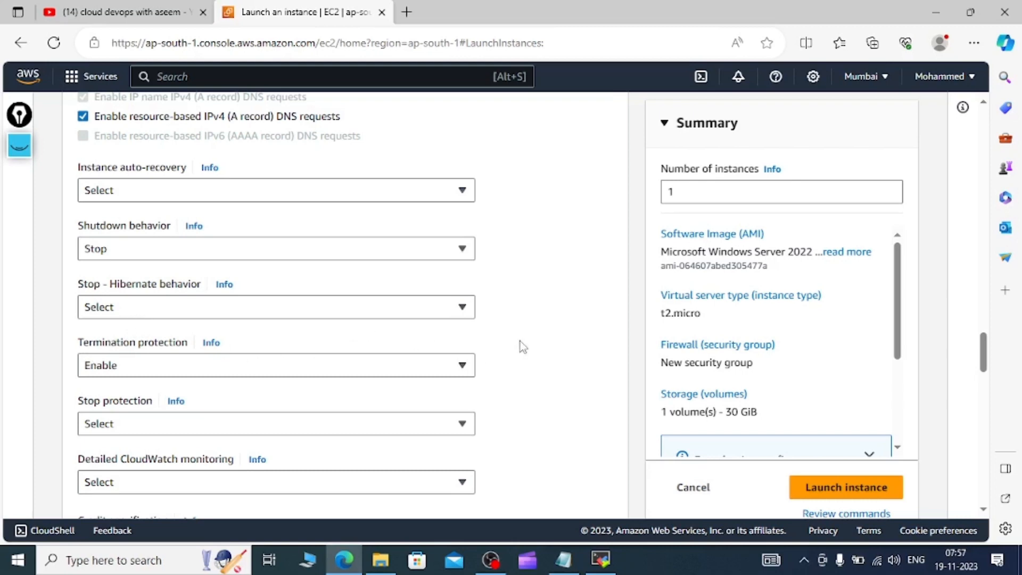
scroll(535, 343, "up", 2)
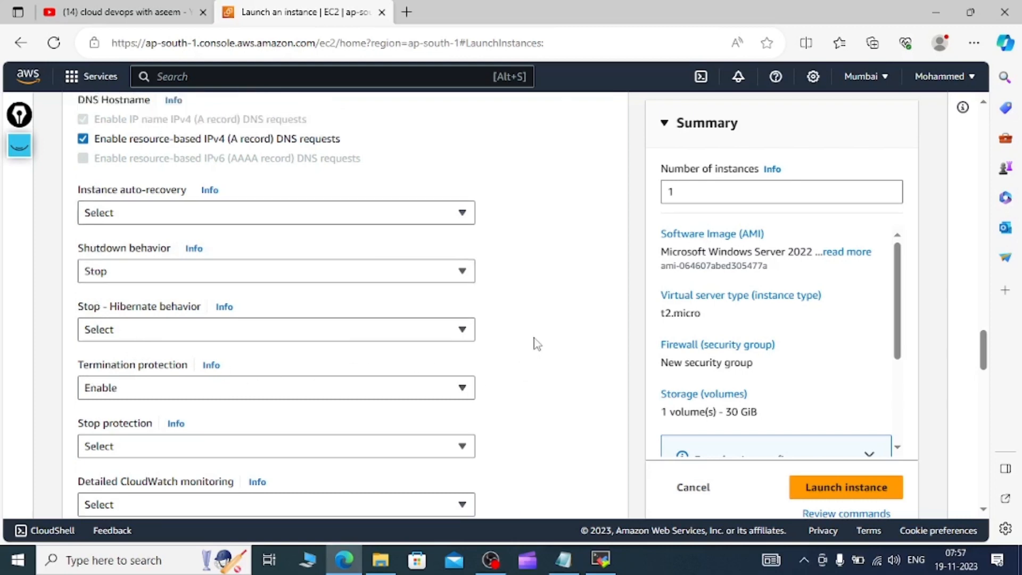
scroll(821, 290, "down", 3)
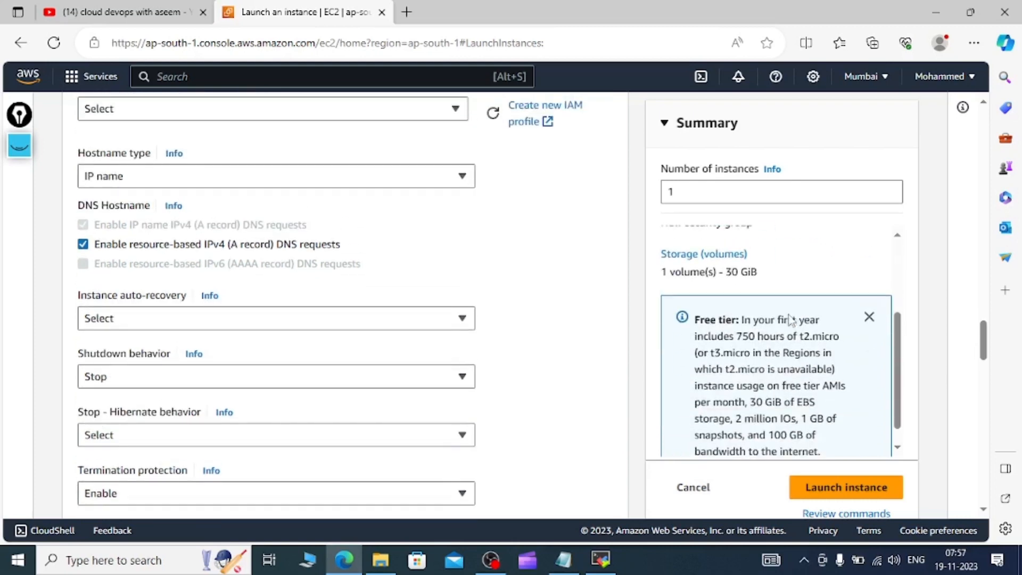
left_click(837, 488)
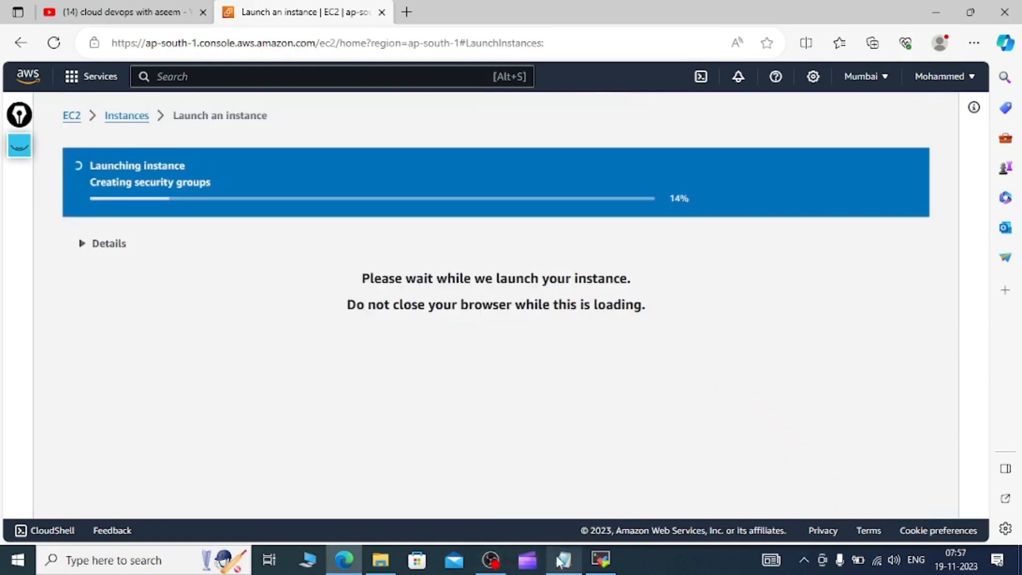
Bring up the notes, tick off the Launch item, cross out the whole Tag checklist with the pen, and hide the annotation tools
left_click(559, 561)
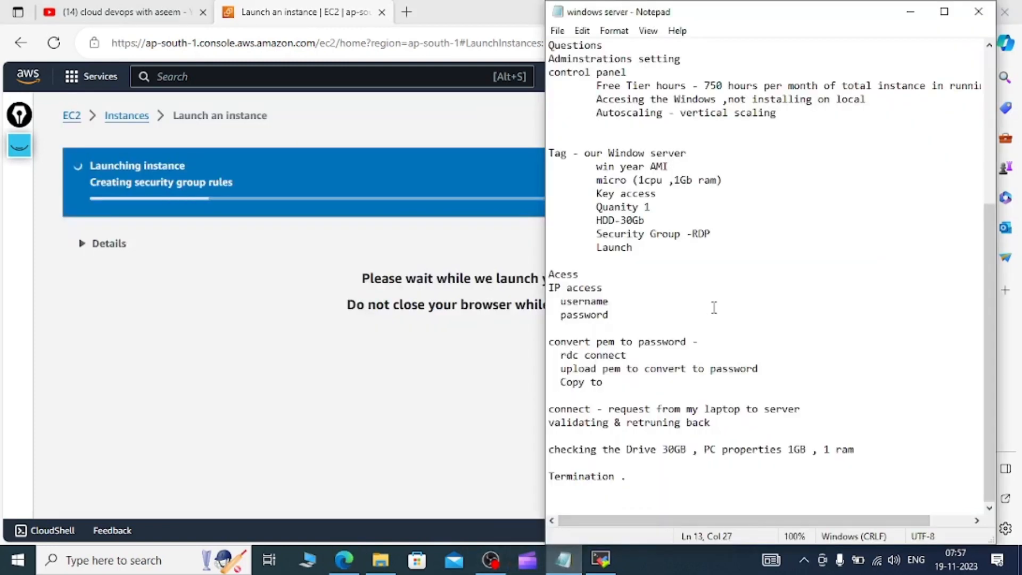
left_click(21, 149)
left_click_drag(633, 246, 667, 243)
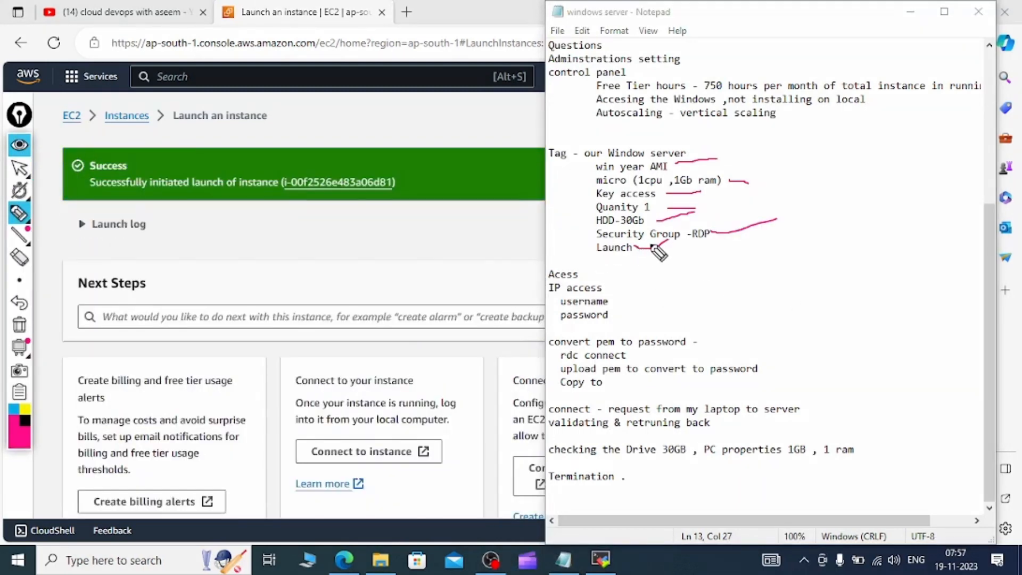
left_click(557, 142)
left_click_drag(571, 153, 698, 218)
left_click_drag(695, 141, 594, 240)
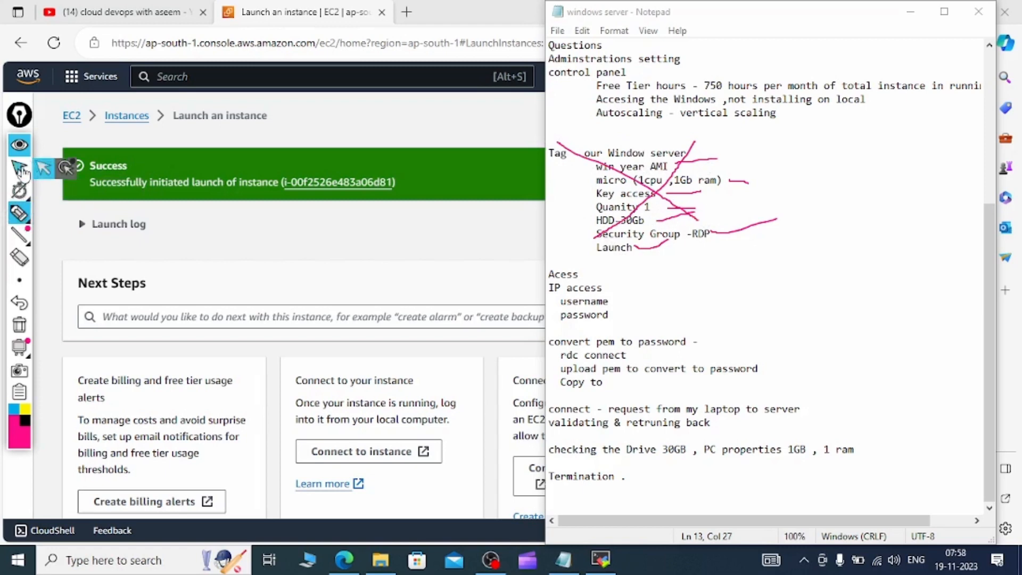
left_click(24, 173)
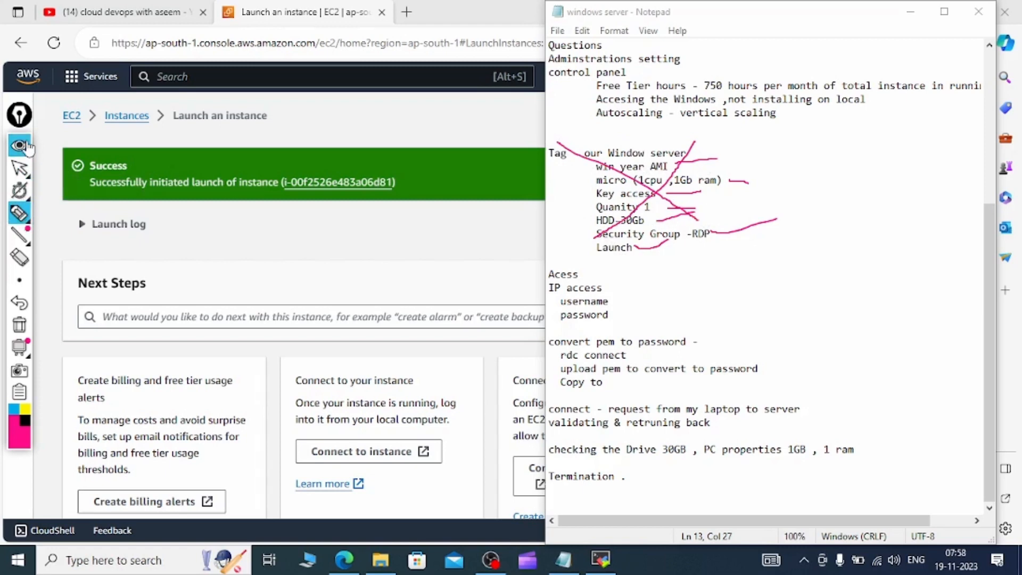
Open the newly launched instance from the success message and select it in the instances list to show its details
left_click(356, 162)
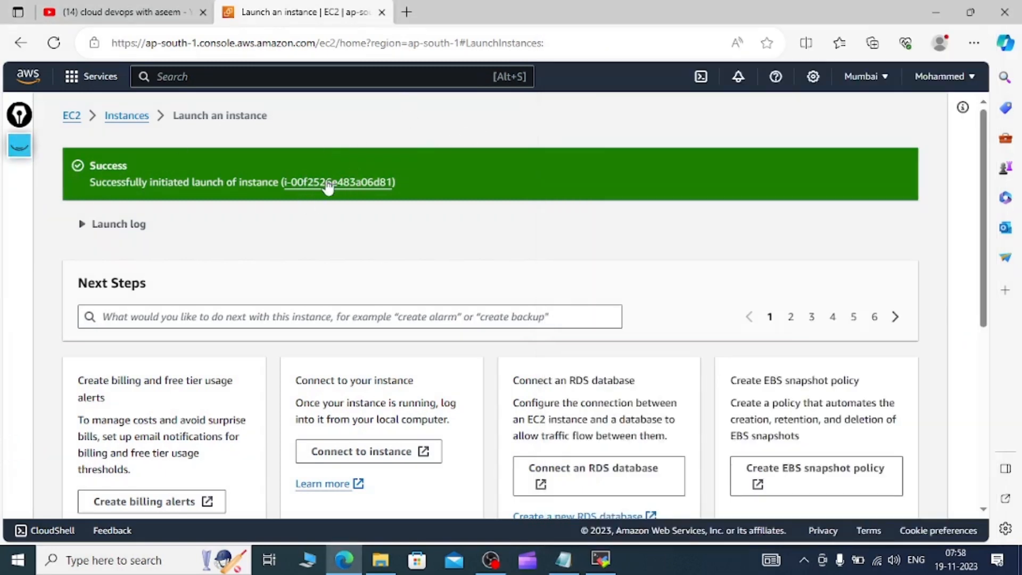
left_click(326, 183)
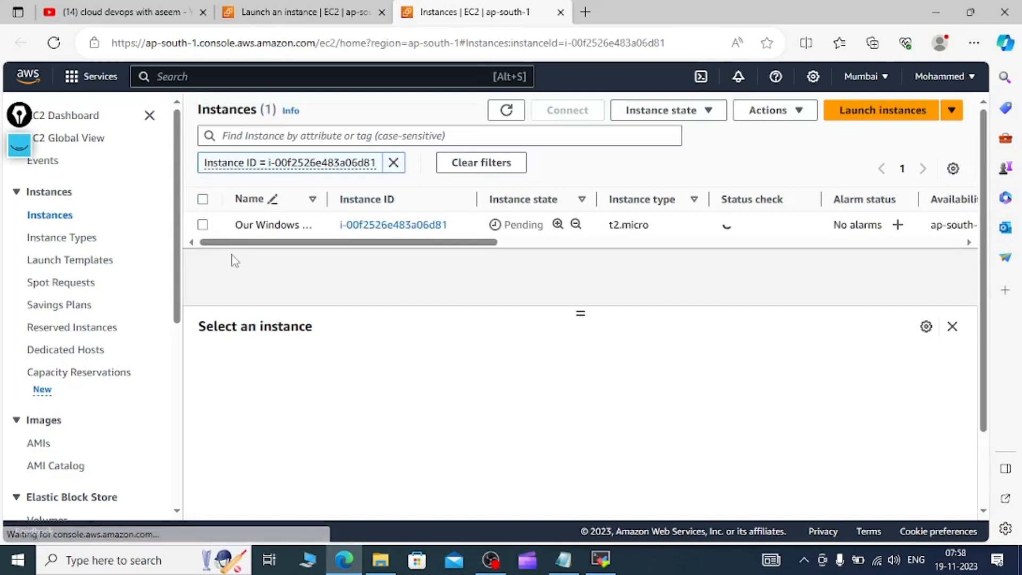
left_click(203, 224)
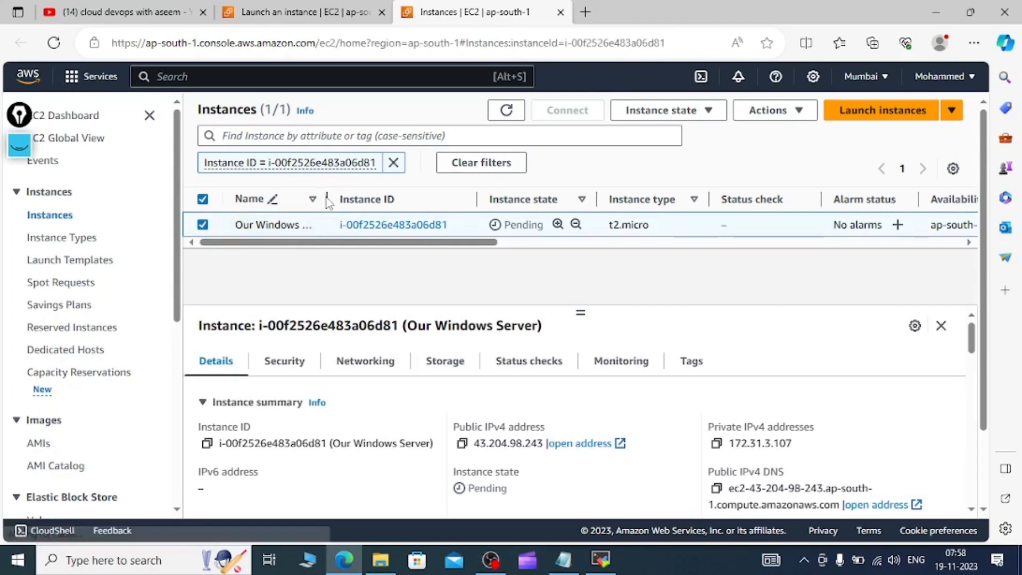
Widen the Name column slightly and look across the instance's type, status check, availability zone and public IP columns
mouse_move(328, 199)
left_mouse_down()
mouse_move(373, 199)
mouse_move(340, 199)
left_mouse_up()
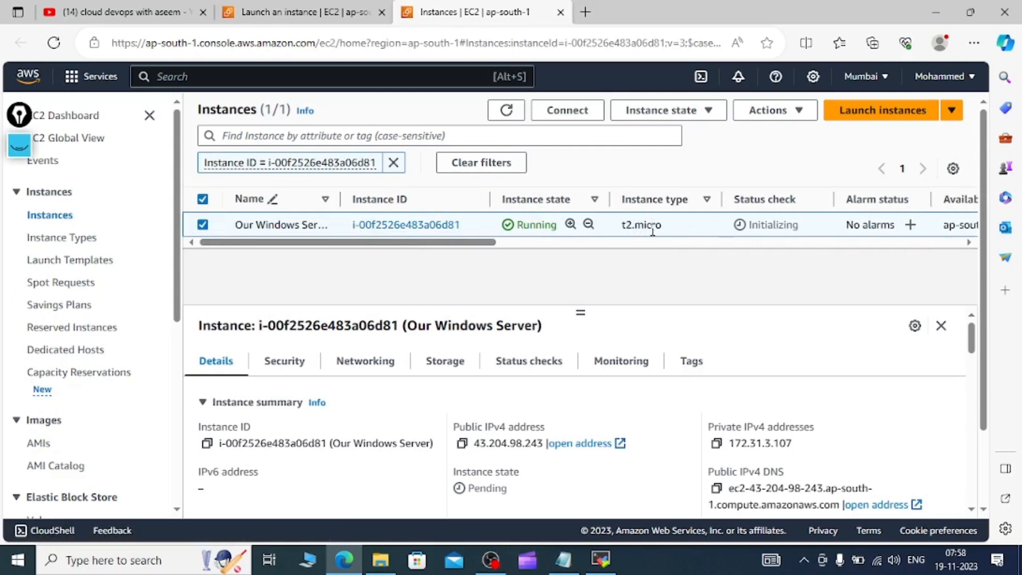
left_click_drag(459, 243, 613, 254)
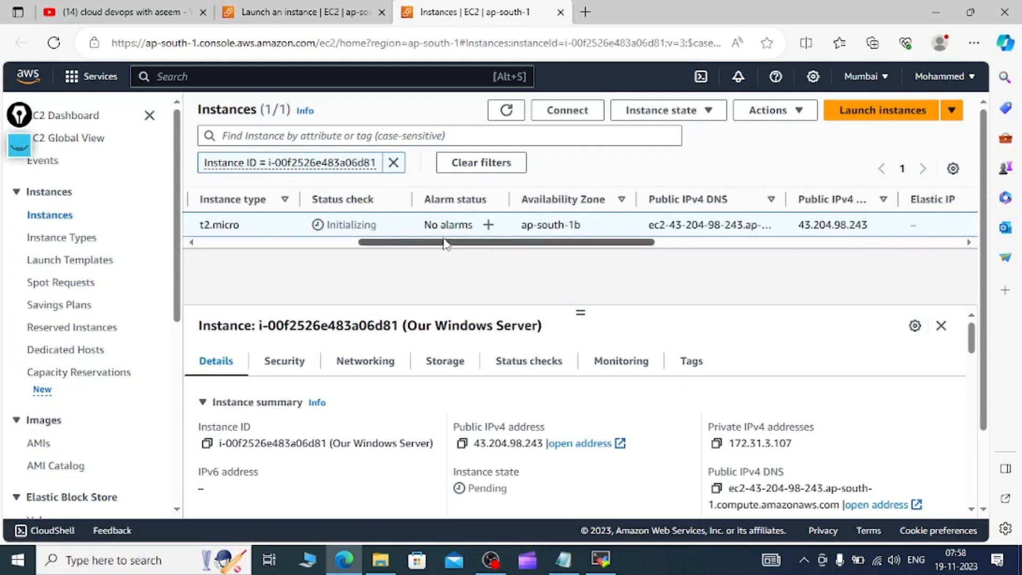
left_click_drag(445, 245, 256, 251)
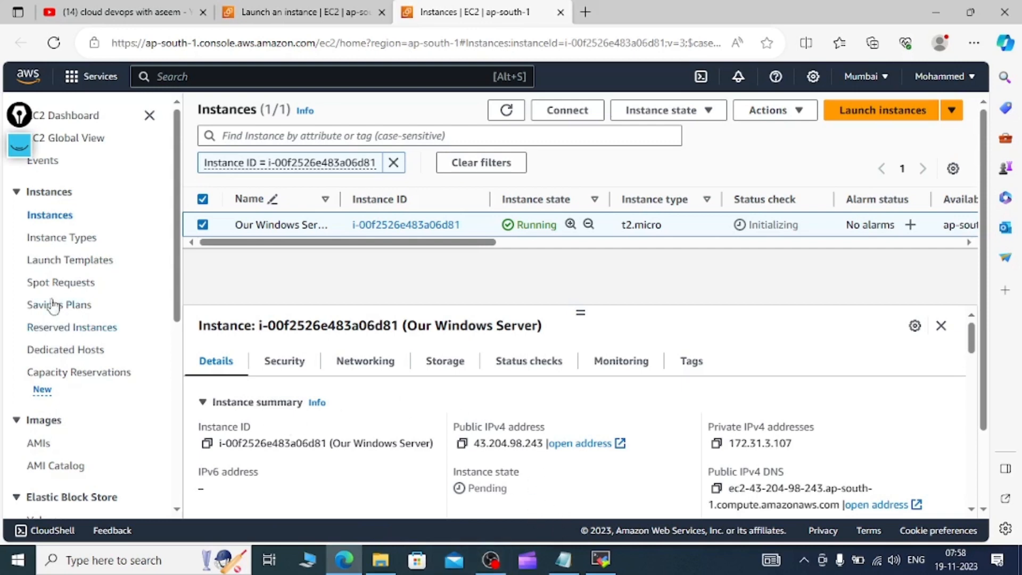
Show the annotation tools, clear the old pen marks, and tick the instance's ID, state, type and name columns with the pen
left_click(20, 144)
mouse_move(27, 211)
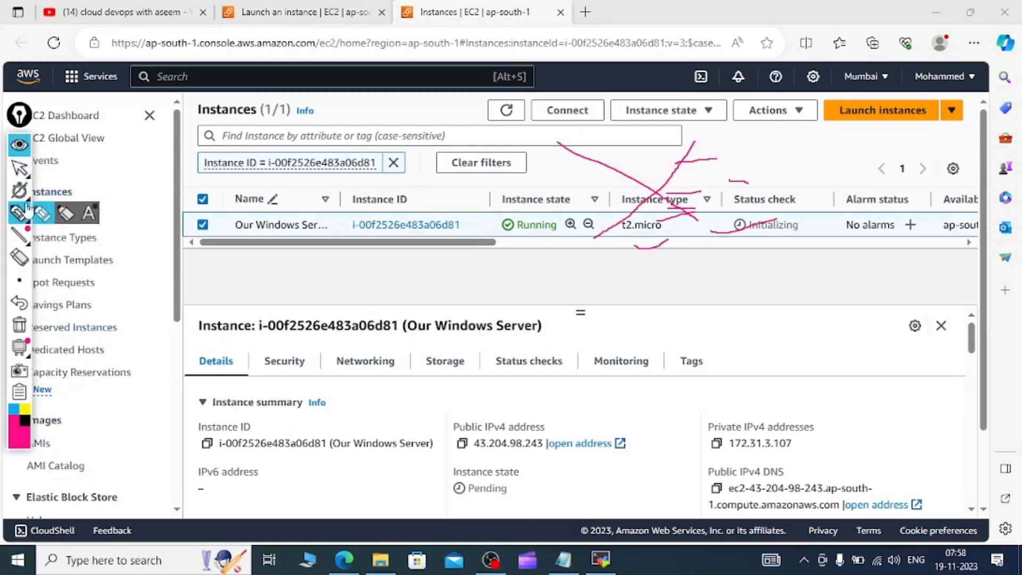
left_click(20, 327)
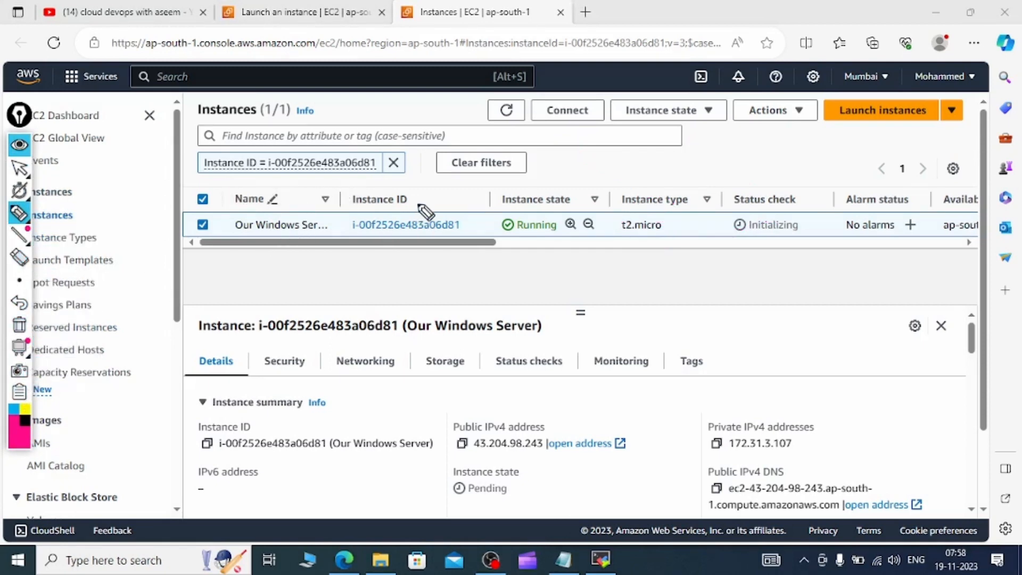
left_click_drag(418, 207, 467, 175)
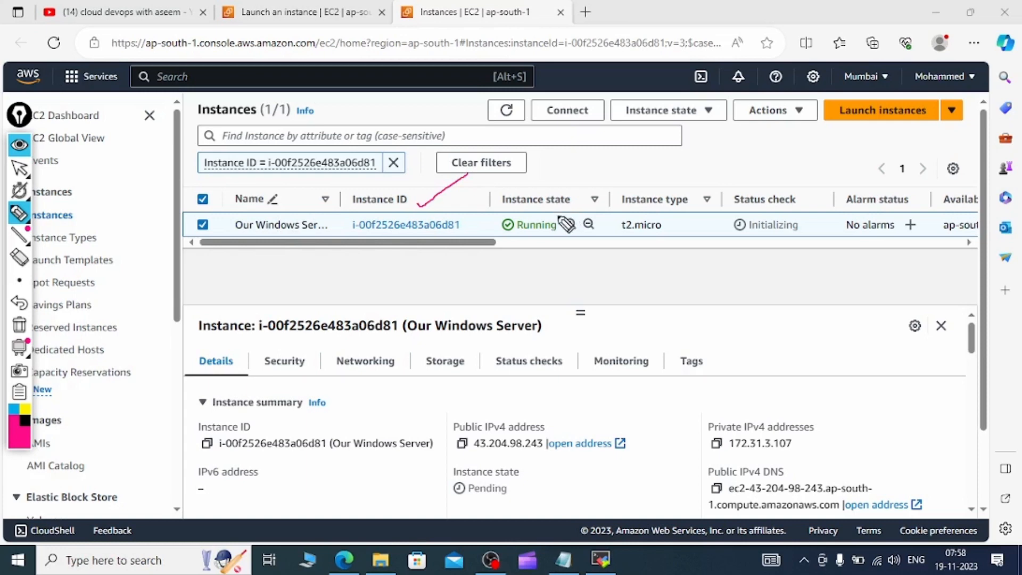
left_click_drag(558, 210, 599, 162)
left_click_drag(643, 203, 677, 178)
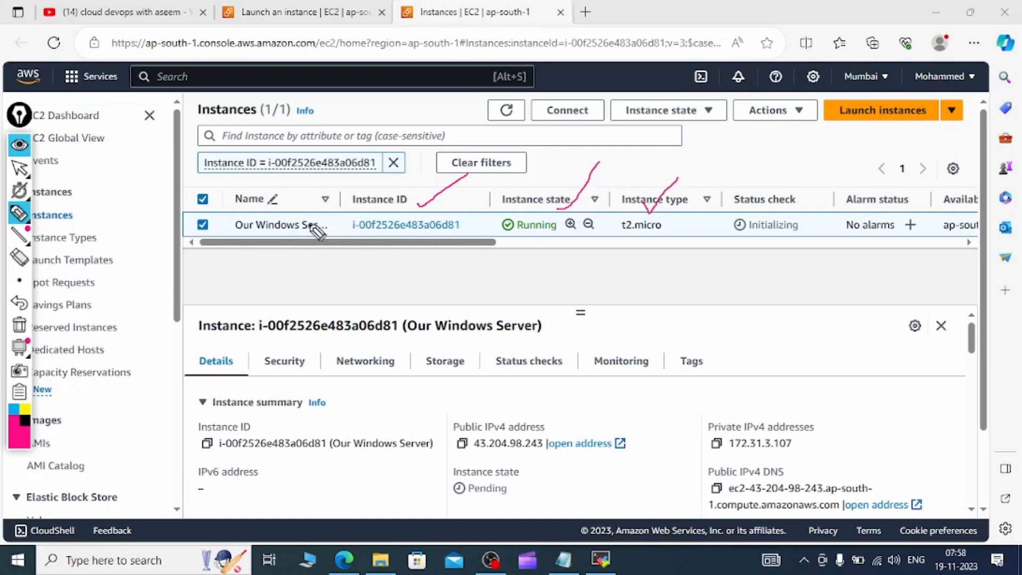
left_click_drag(286, 207, 330, 191)
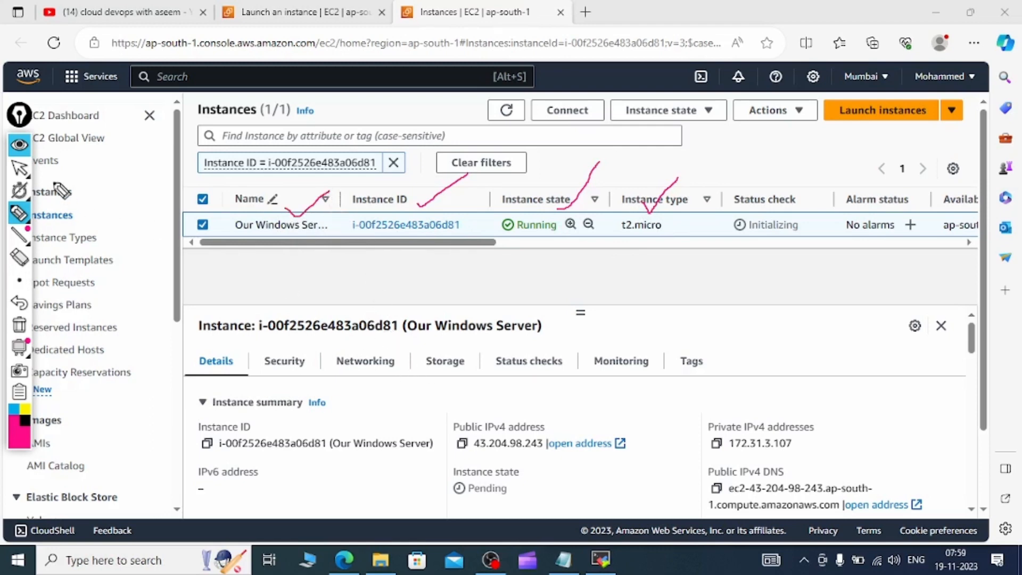
Switch the annotation overlay from pen to cursor and hide it together with the tick marks
mouse_move(24, 219)
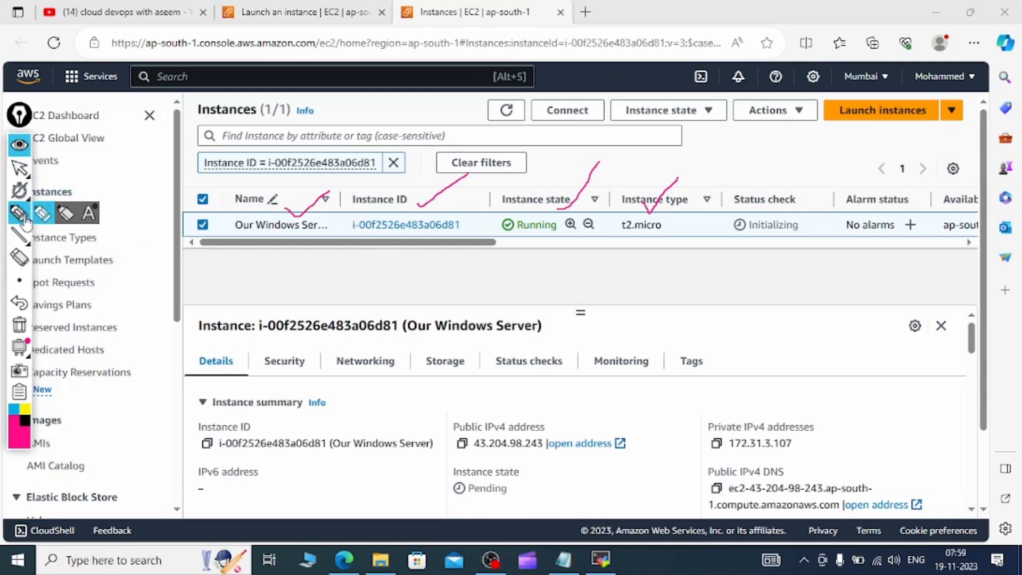
scroll(449, 368, "up", 3)
left_click(21, 169)
scroll(420, 298, "down", 2)
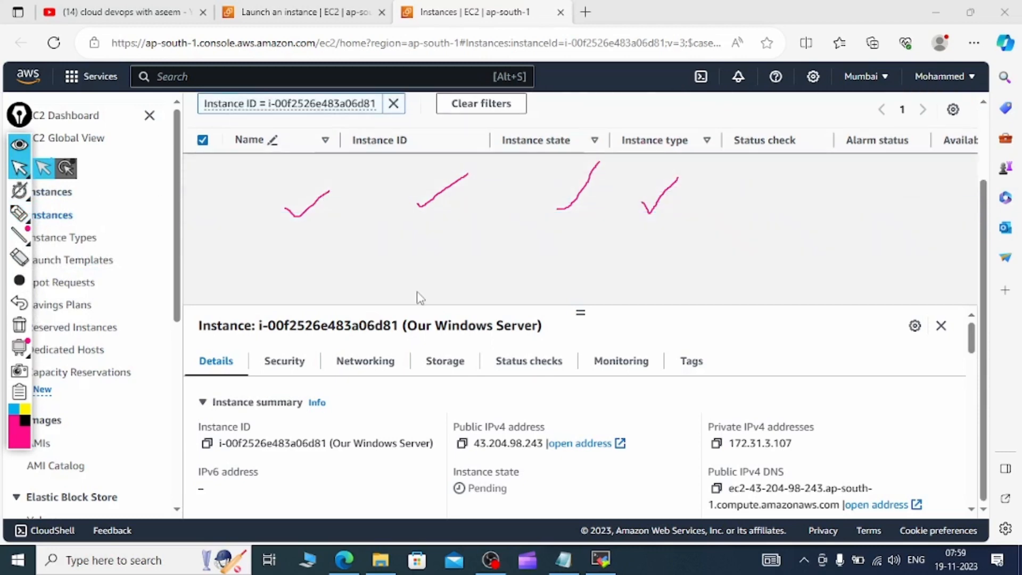
scroll(420, 298, "up", 2)
scroll(420, 298, "down", 2)
scroll(423, 306, "up", 2)
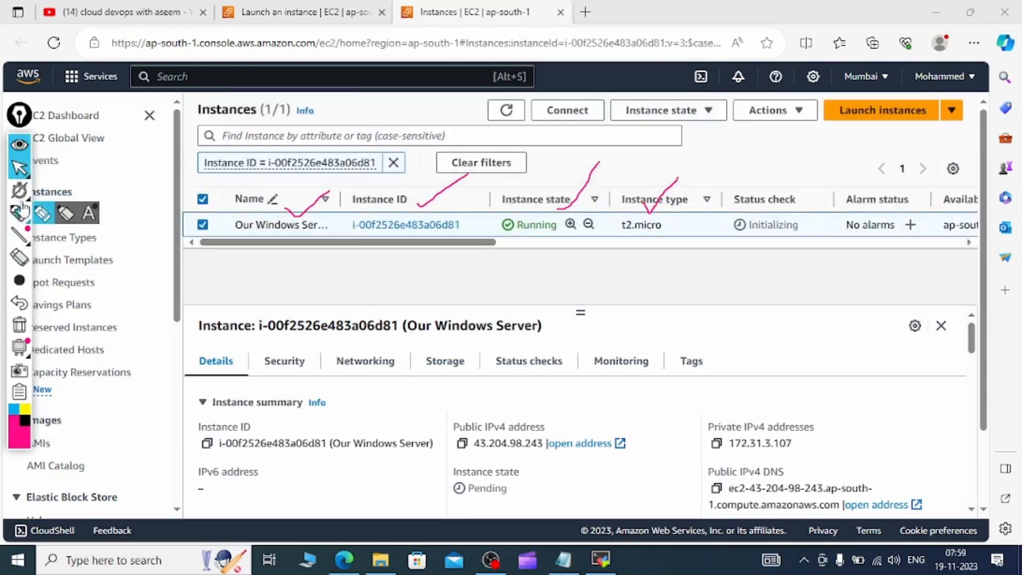
left_click(19, 146)
scroll(355, 291, "down", 2)
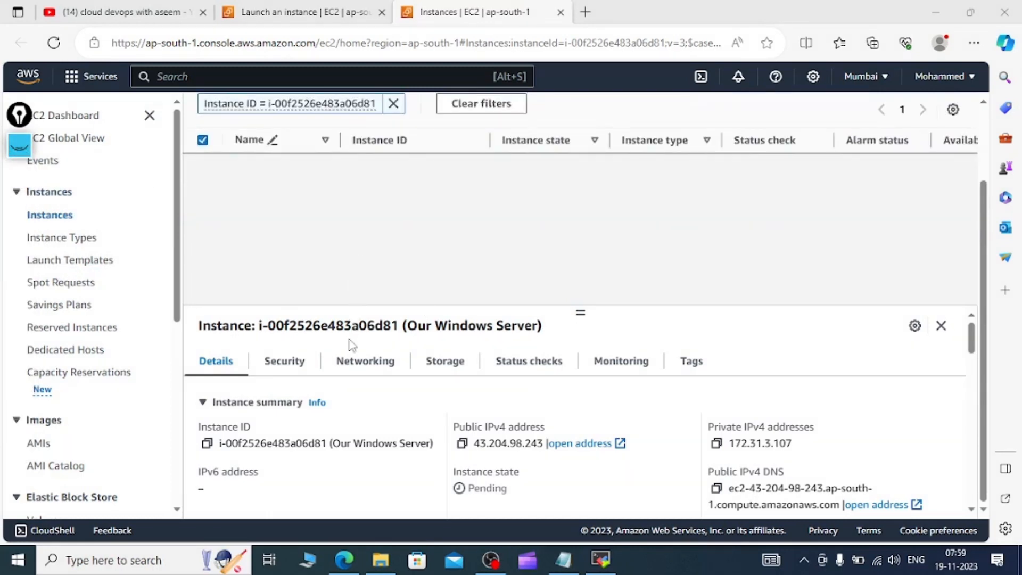
scroll(352, 290, "up", 2)
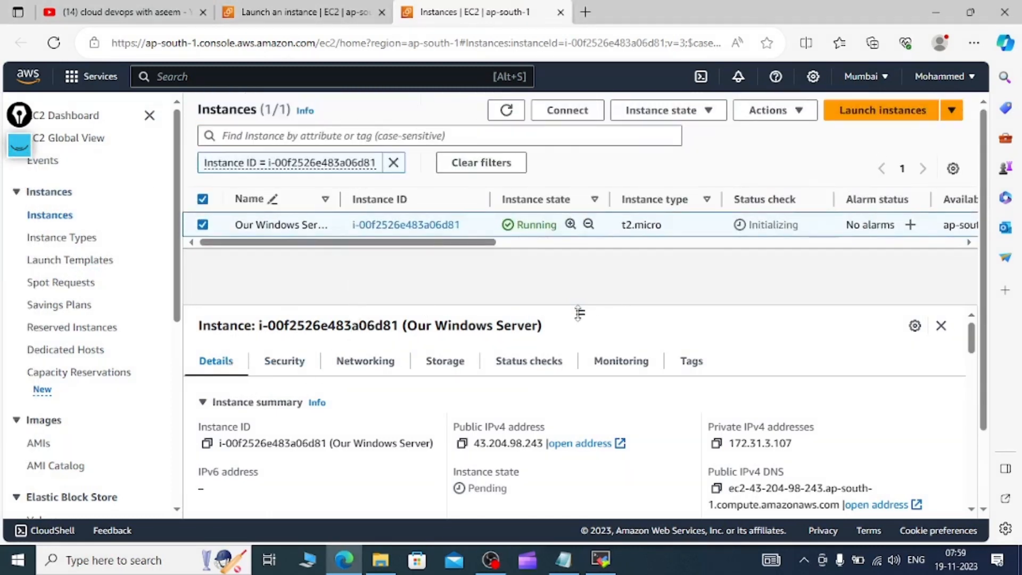
Enlarge the instance details pane slightly and look through the addresses and DNS names in the instance summary
left_click_drag(579, 312, 574, 264)
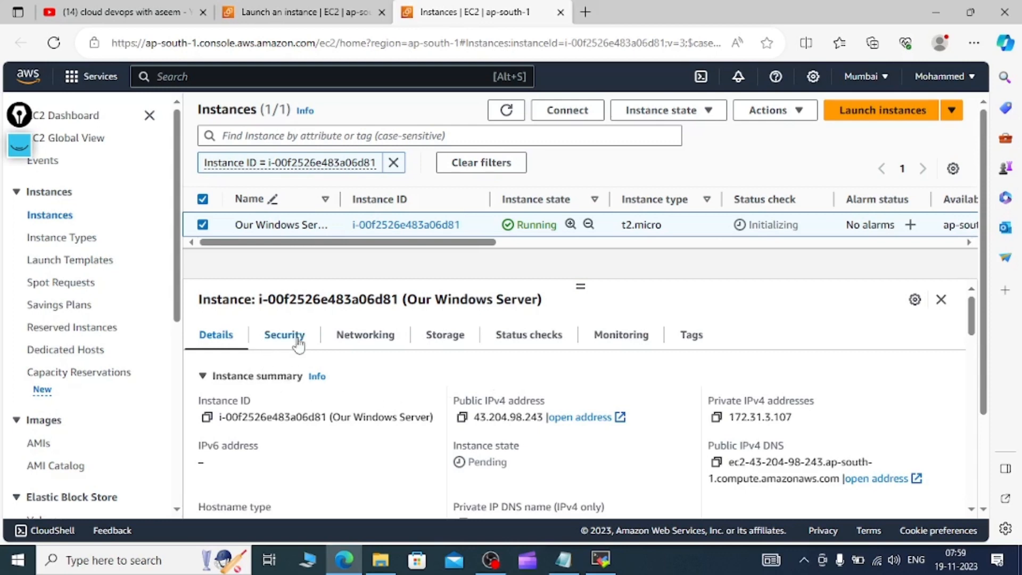
scroll(503, 393, "down", 1)
scroll(503, 394, "down", 1)
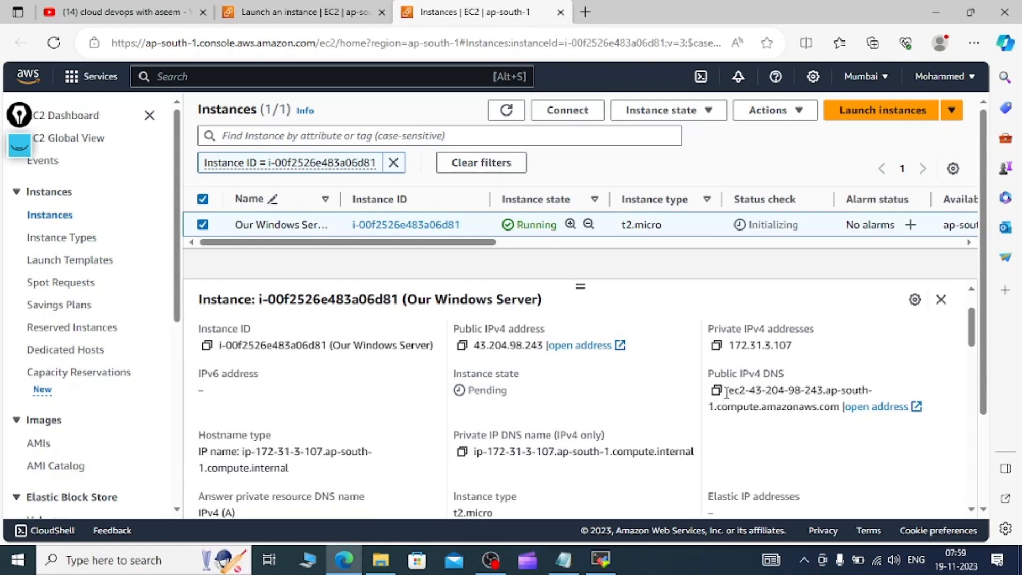
scroll(727, 392, "up", 2)
Check the access section of the Notepad notes, minimise them, and refresh the instances list repeatedly to update the status check
left_click(563, 559)
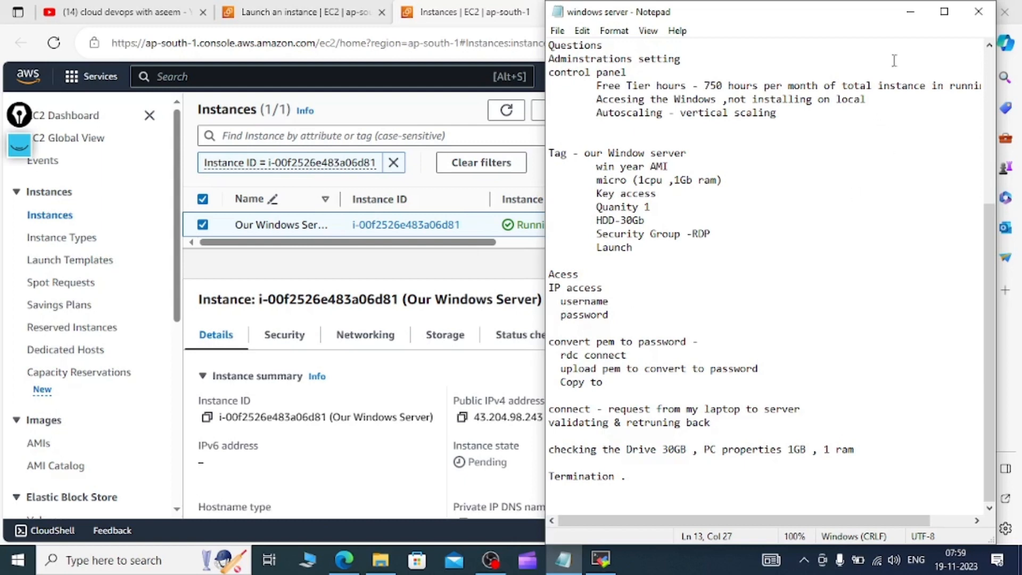
left_click(910, 12)
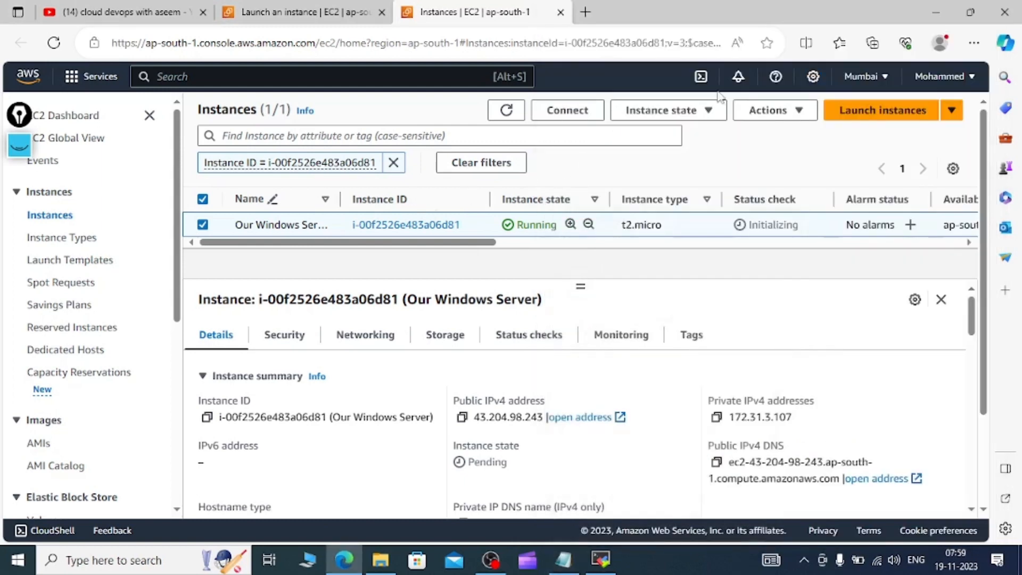
left_click(514, 114)
left_click(516, 118)
left_click(514, 118)
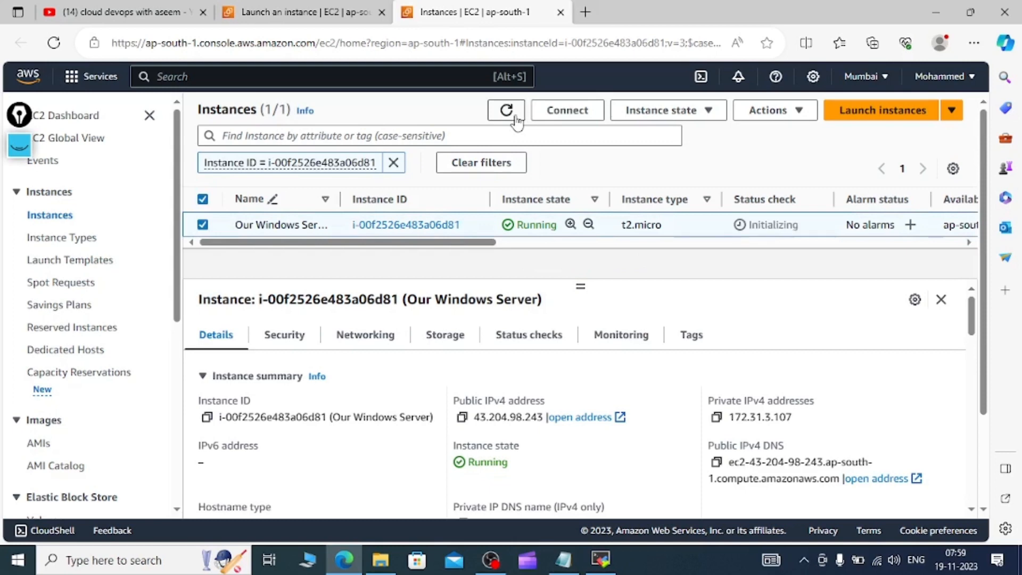
left_click(515, 119)
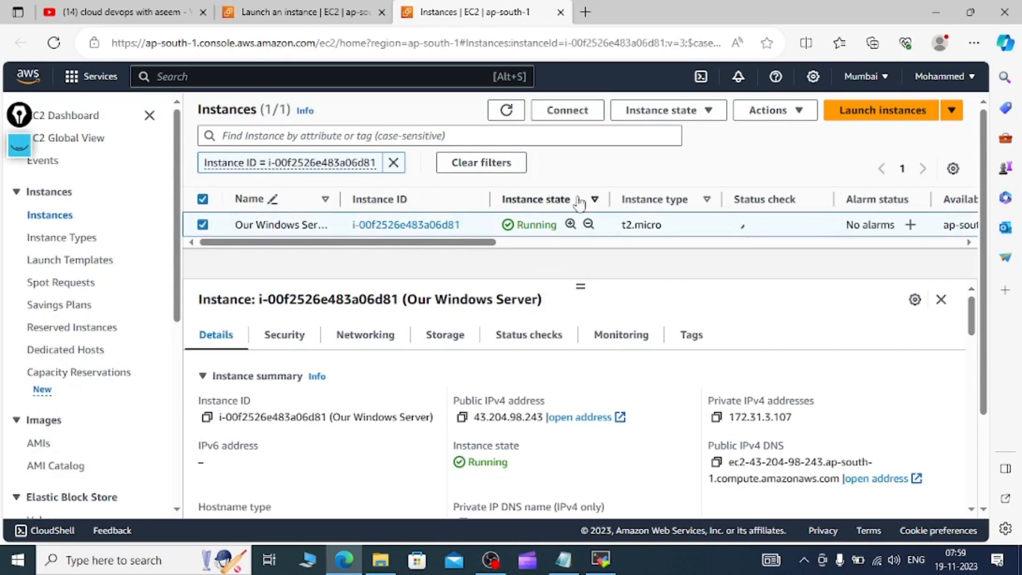
Open the connection page for the selected instance and review the RDP client option with its remote desktop file and login details
left_click(578, 112)
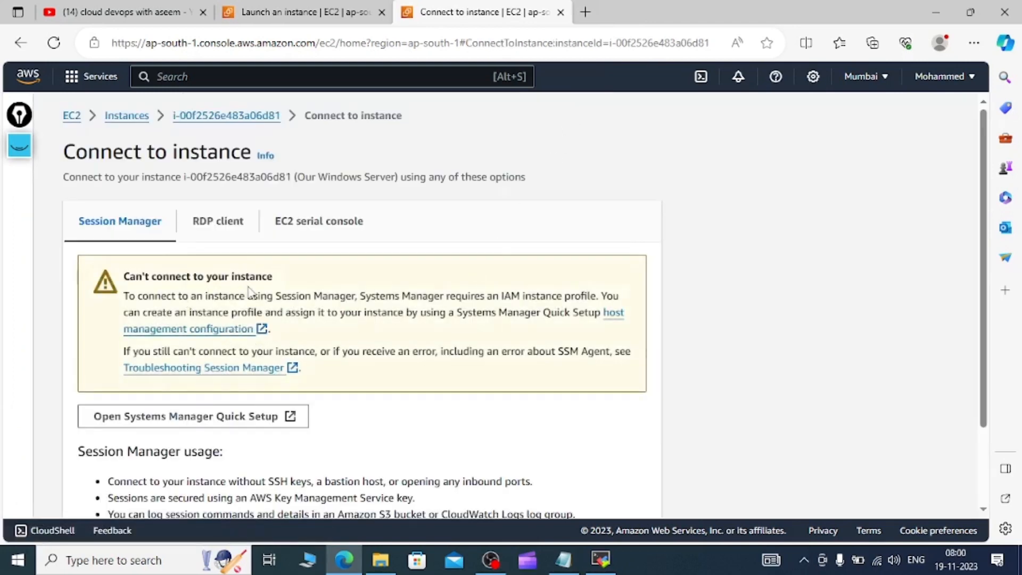
left_click(219, 222)
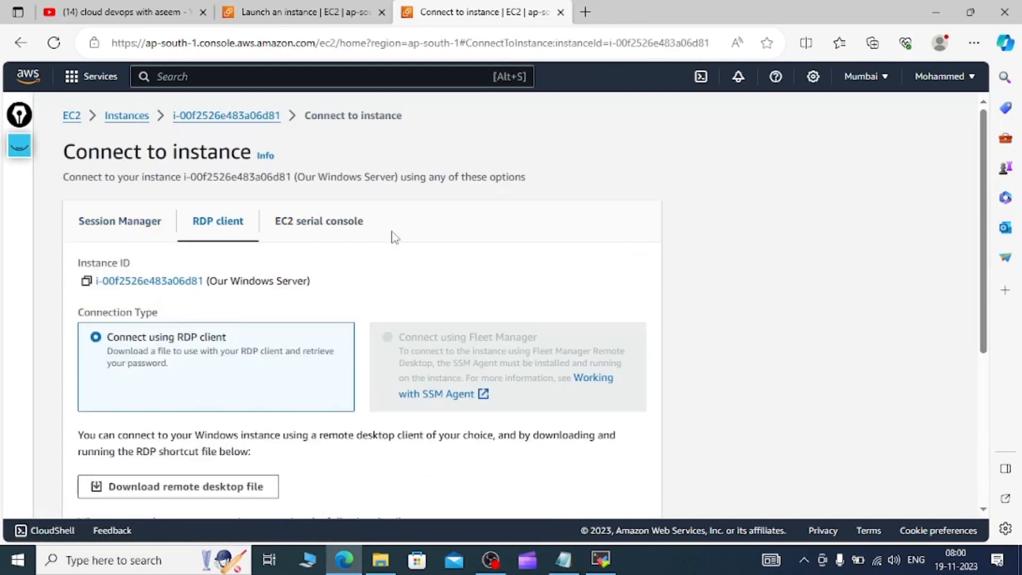
scroll(391, 236, "down", 1)
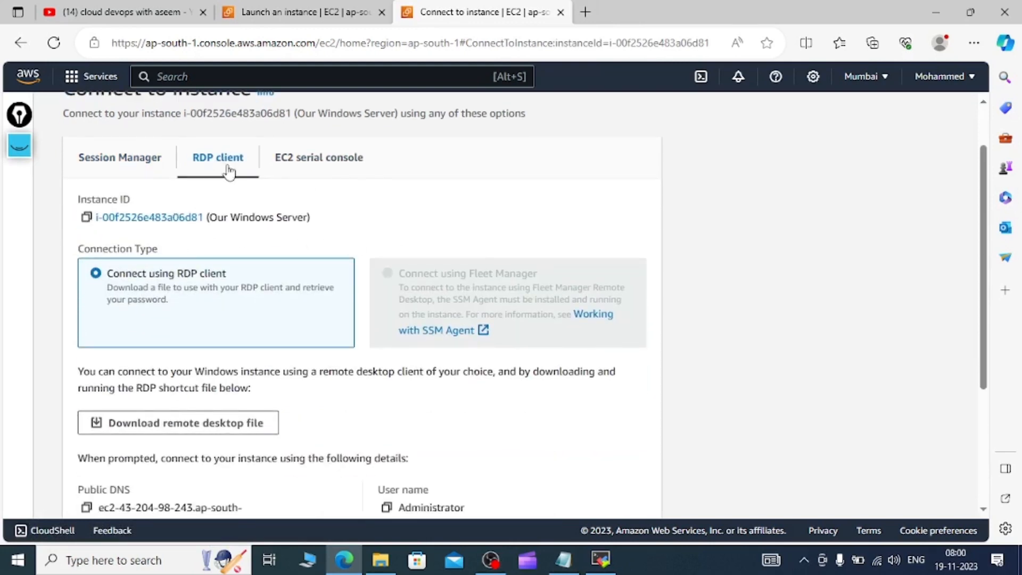
scroll(269, 236, "down", 1)
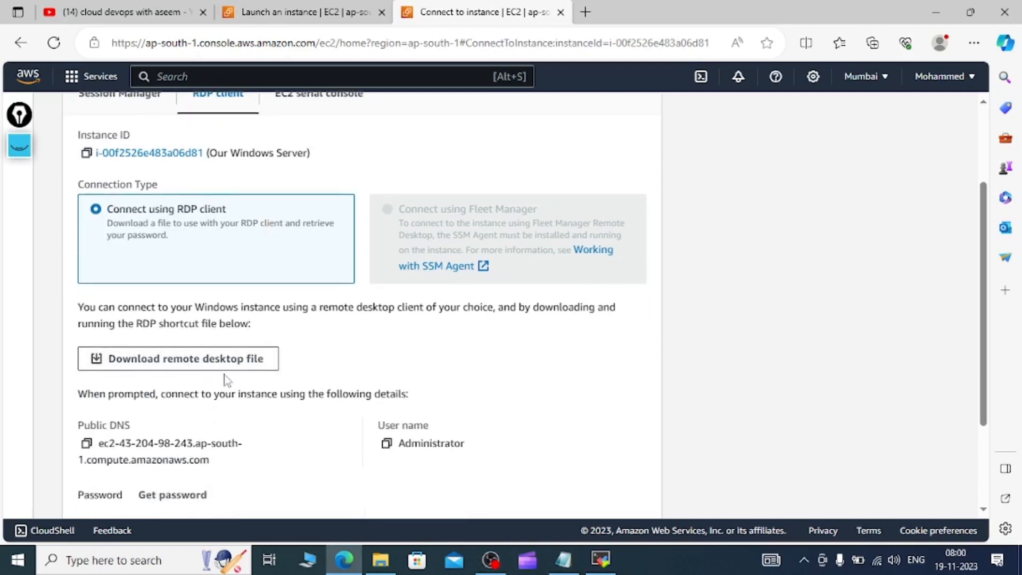
scroll(387, 367, "down", 1)
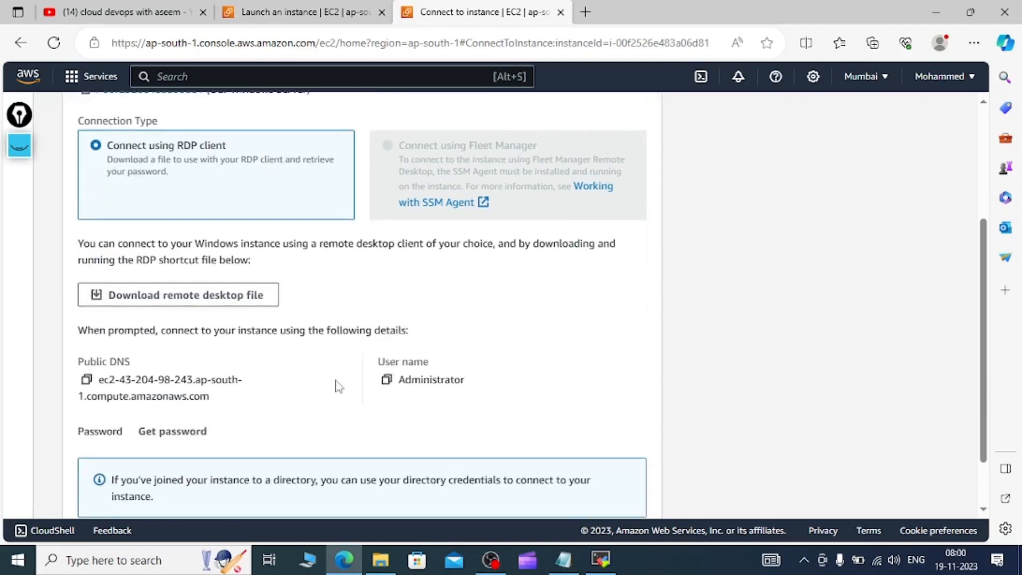
scroll(338, 386, "up", 1)
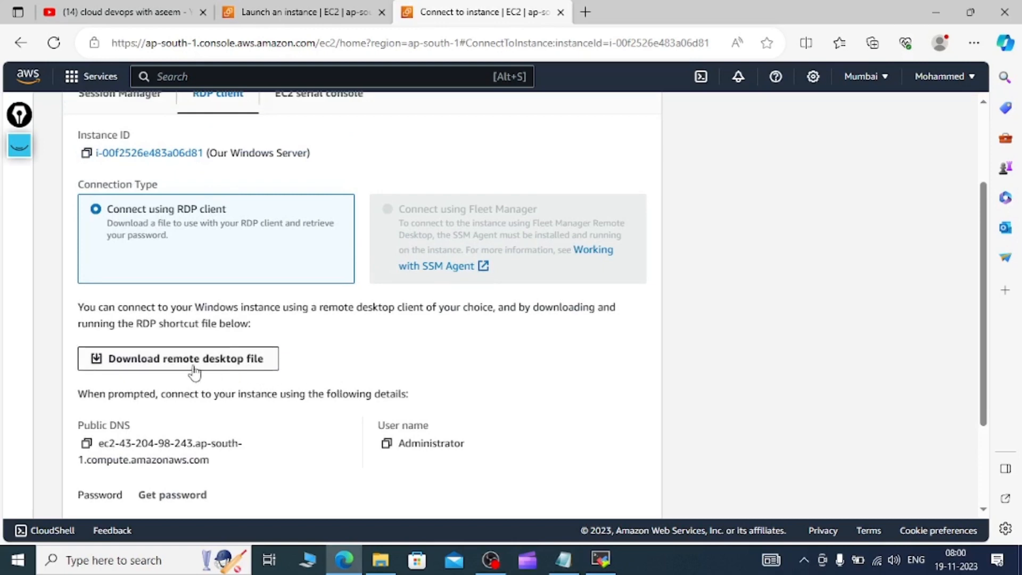
scroll(338, 361, "down", 1)
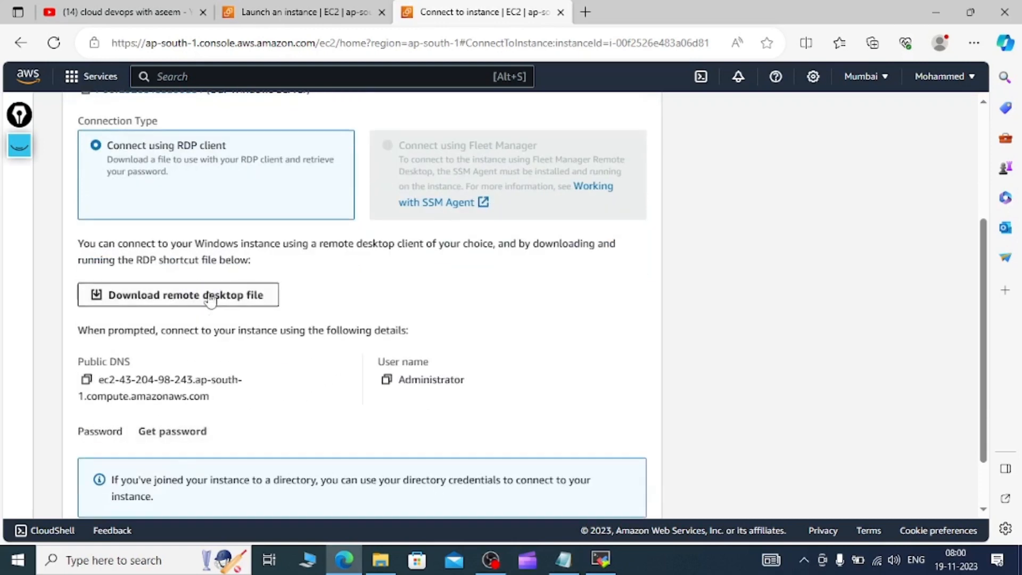
scroll(425, 278, "down", 1)
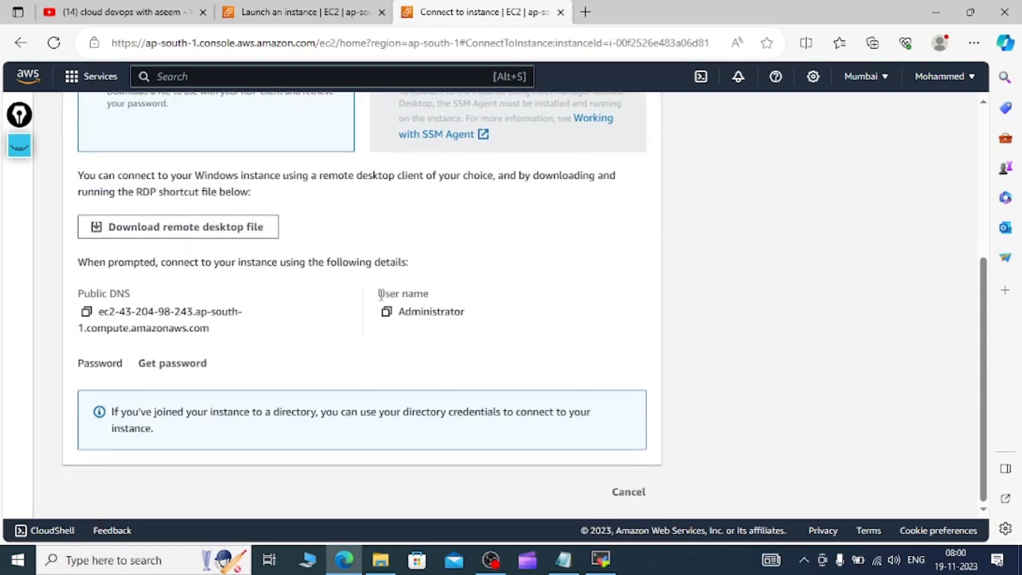
Copy the User name label and its value Administrator into the Notepad notes, below the password line of the access section
left_click_drag(380, 293, 486, 328)
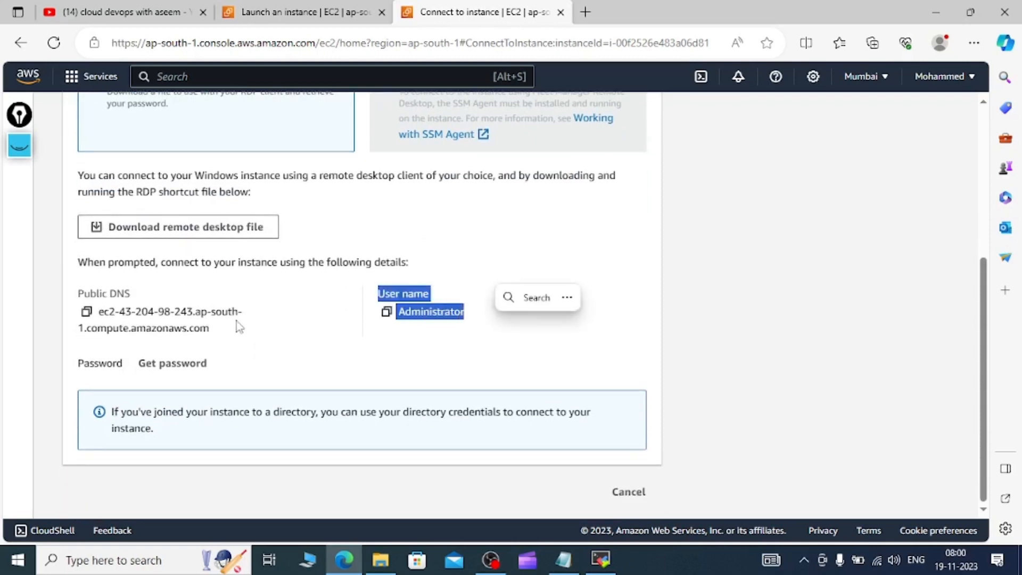
left_click(230, 276)
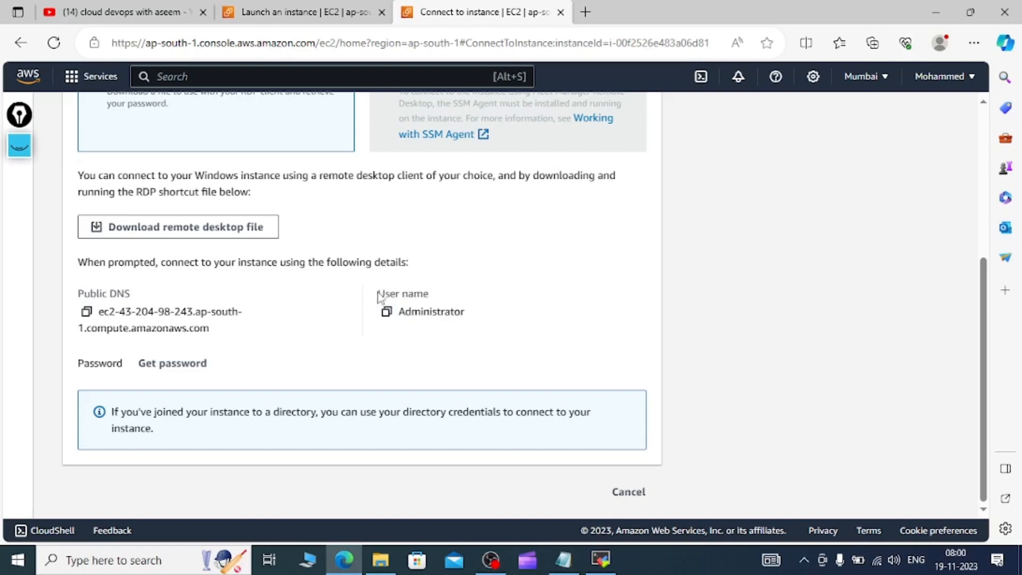
left_click_drag(378, 296, 482, 322)
key("ctrl+c")
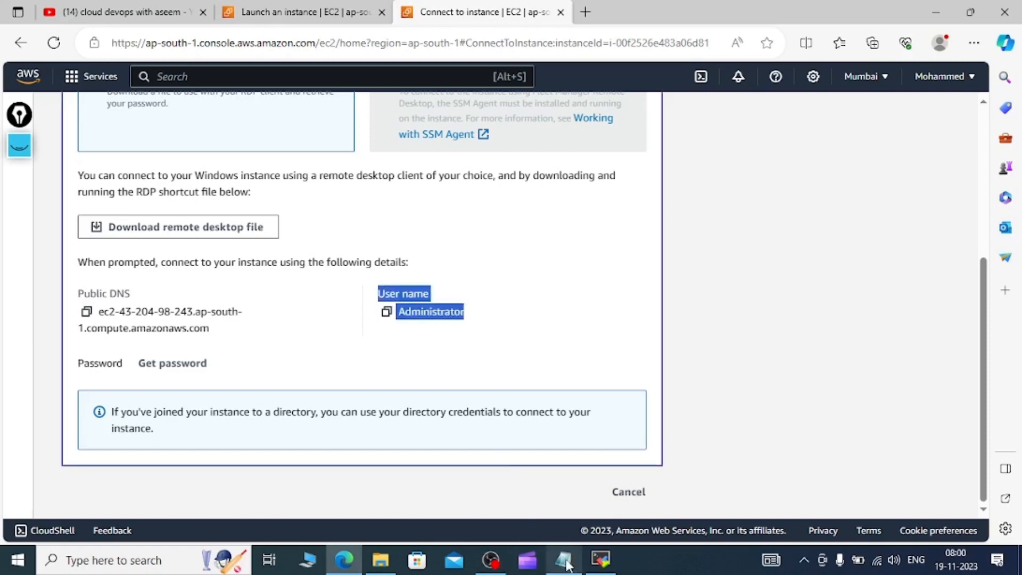
left_click(563, 558)
left_click(595, 263)
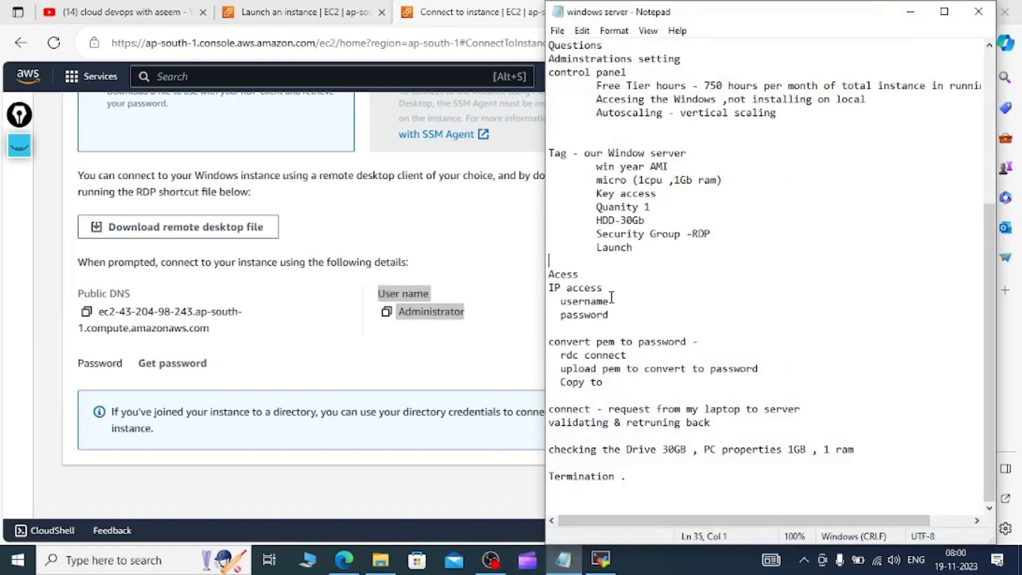
key("Return")
key("Return")
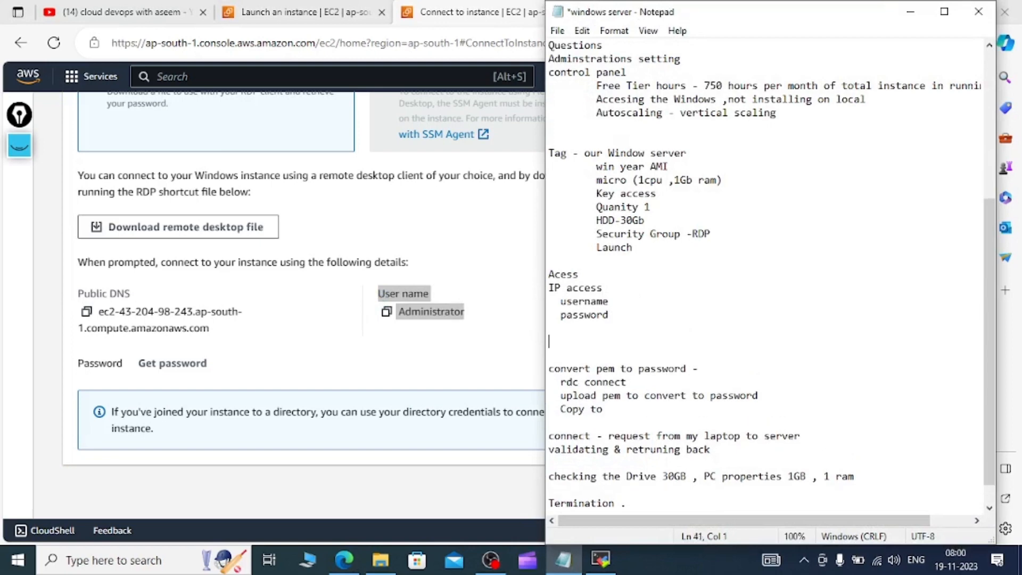
key("ctrl+v")
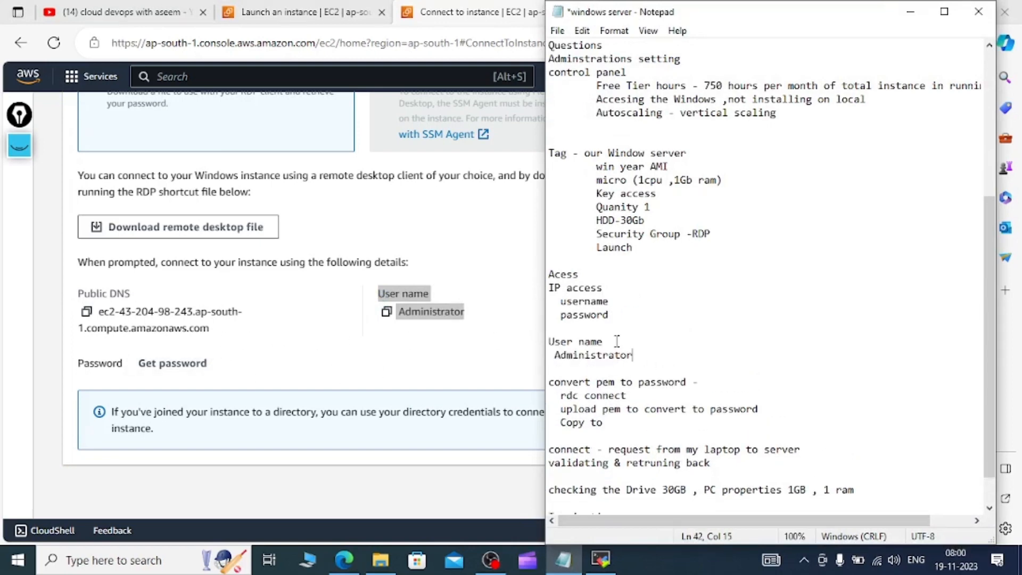
key("Return")
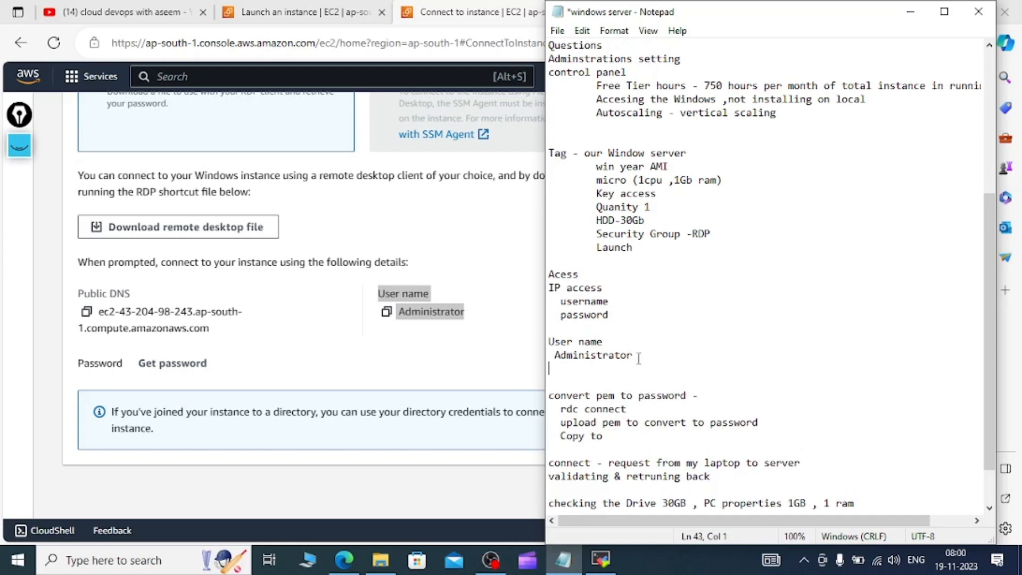
Open the Windows password retrieval page for the instance and upload windows key.pem from the Downloads folder as its private key
left_click(467, 249)
scroll(192, 234, "up", 1)
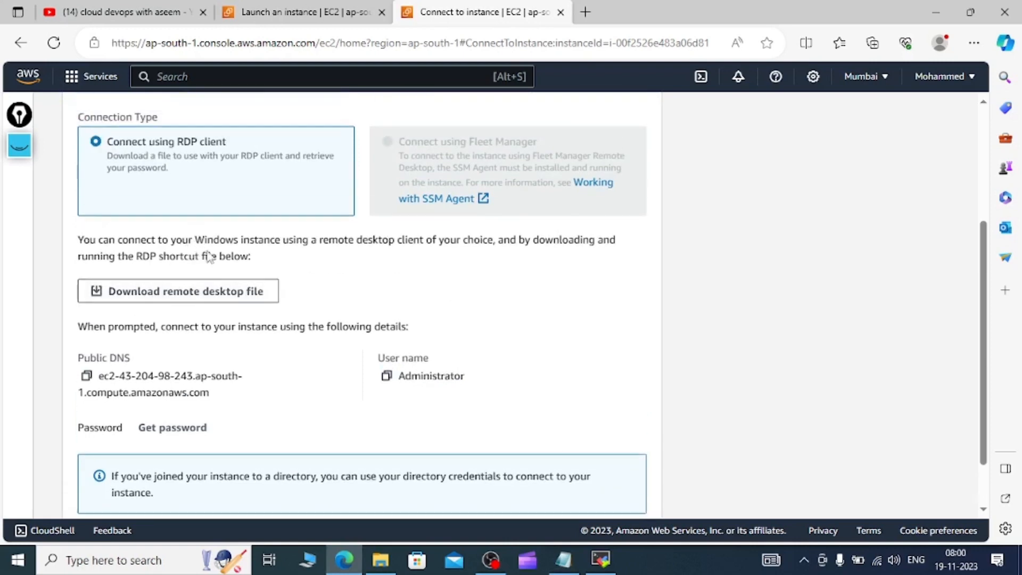
scroll(196, 423, "down", 1)
left_click(182, 364)
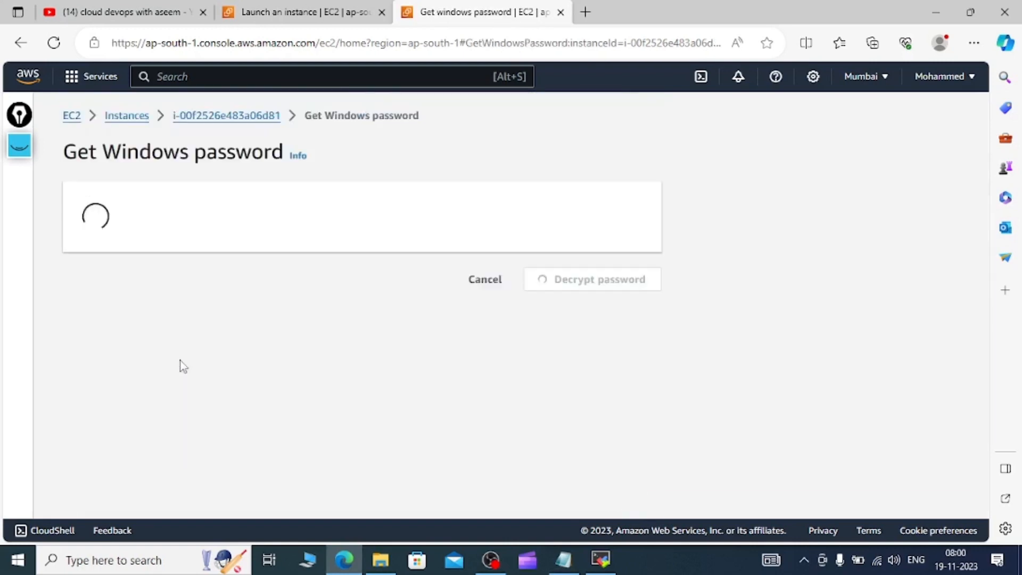
left_click(170, 356)
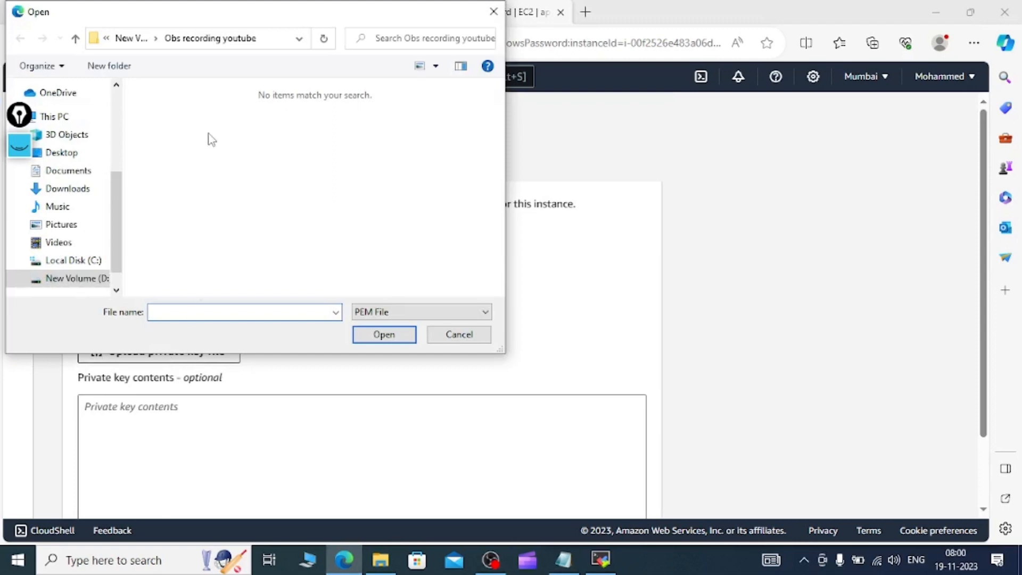
left_click(69, 190)
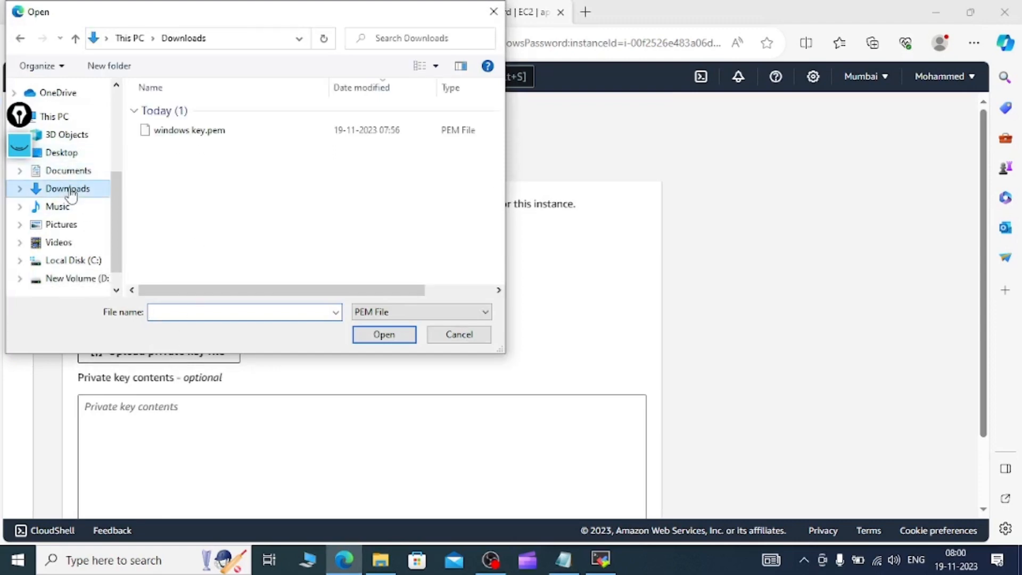
left_click(189, 130)
left_click(384, 335)
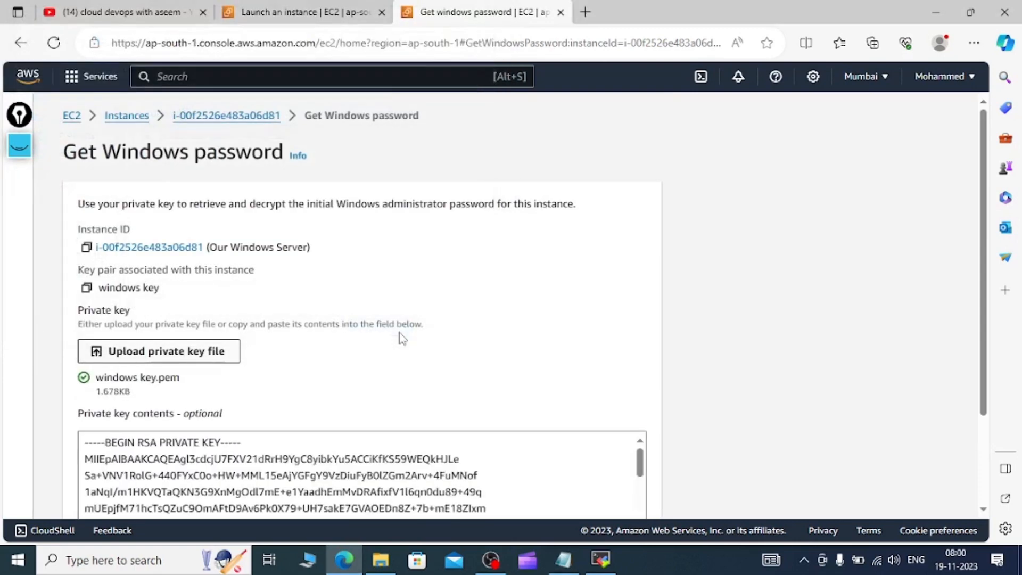
Decrypt the instance's Windows administrator password with the uploaded private key and bring the connection details into view
scroll(399, 337, "down", 3)
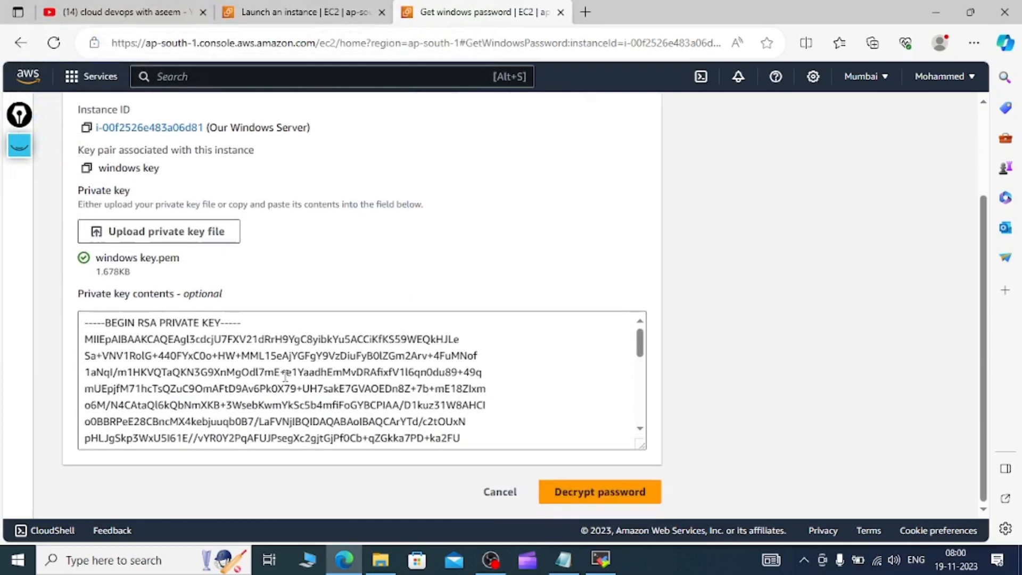
left_click(587, 500)
scroll(436, 400, "down", 4)
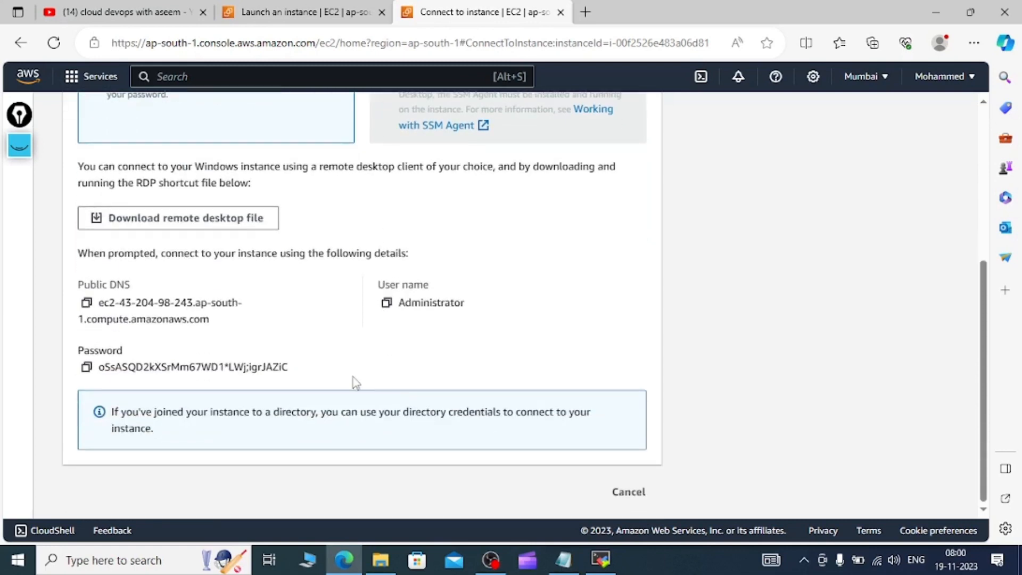
Copy the decrypted administrator password into the Notepad notes on a "Pass:" line below the user name
left_click(86, 367)
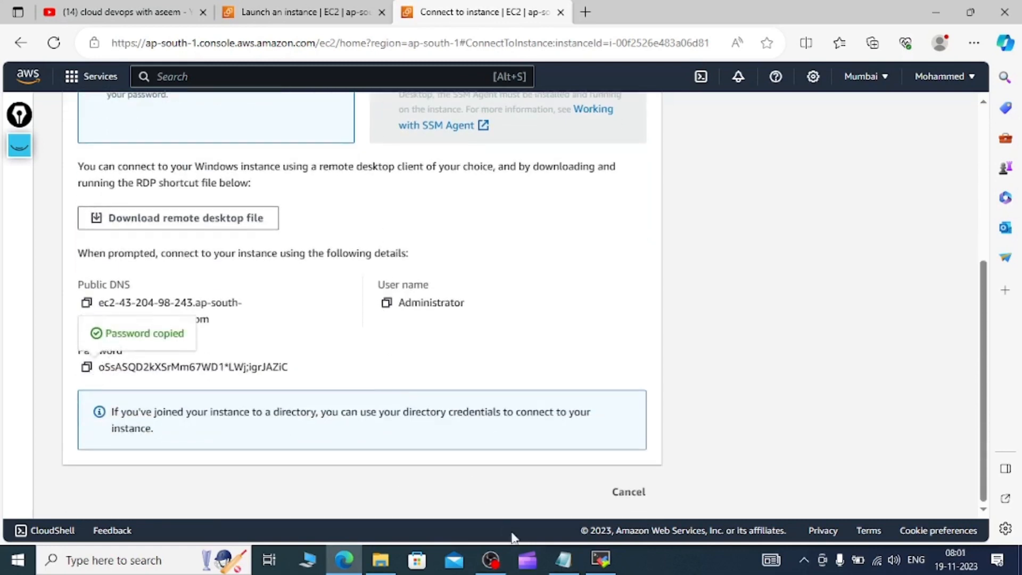
left_click(563, 560)
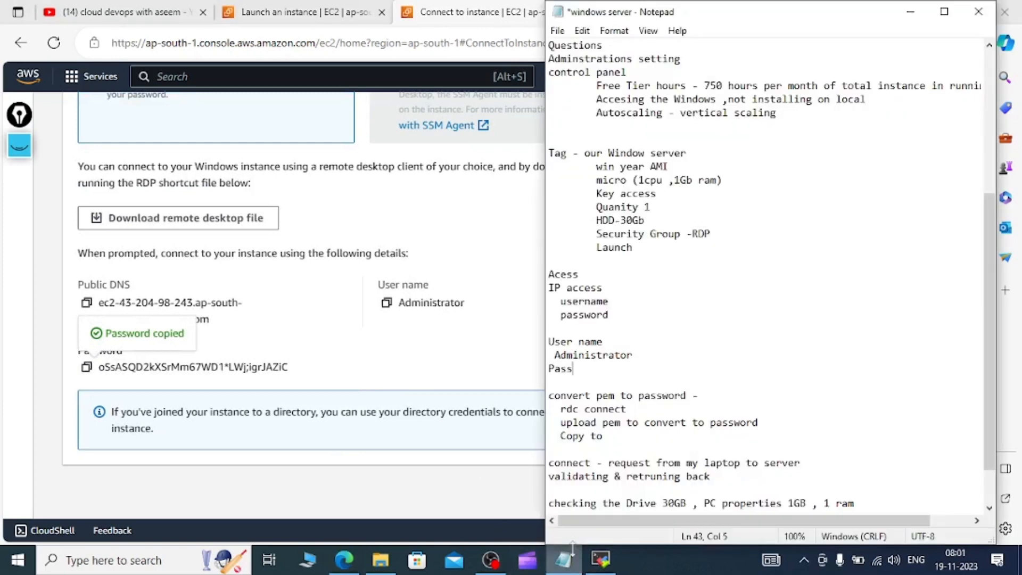
type(":")
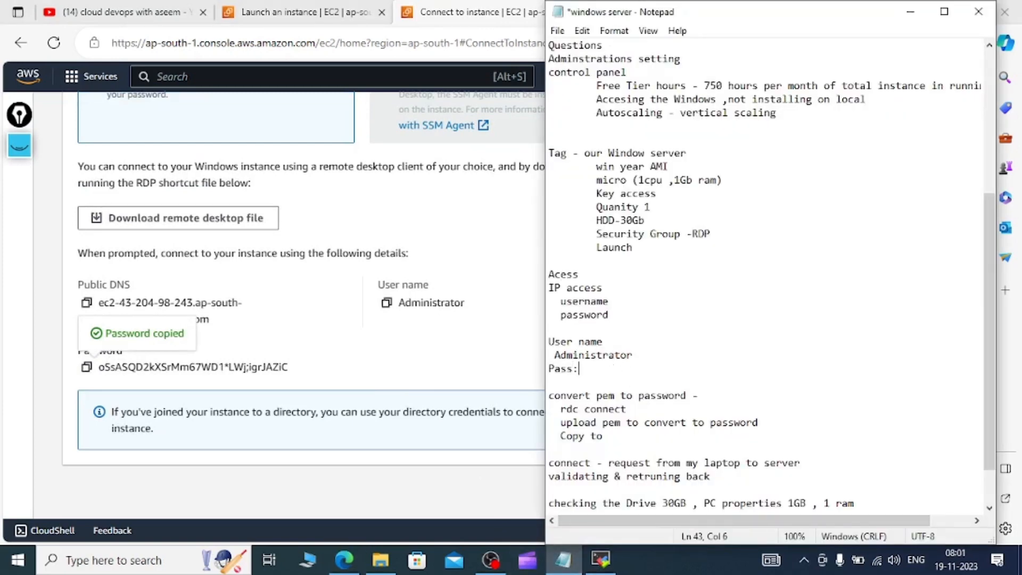
key("ctrl+v")
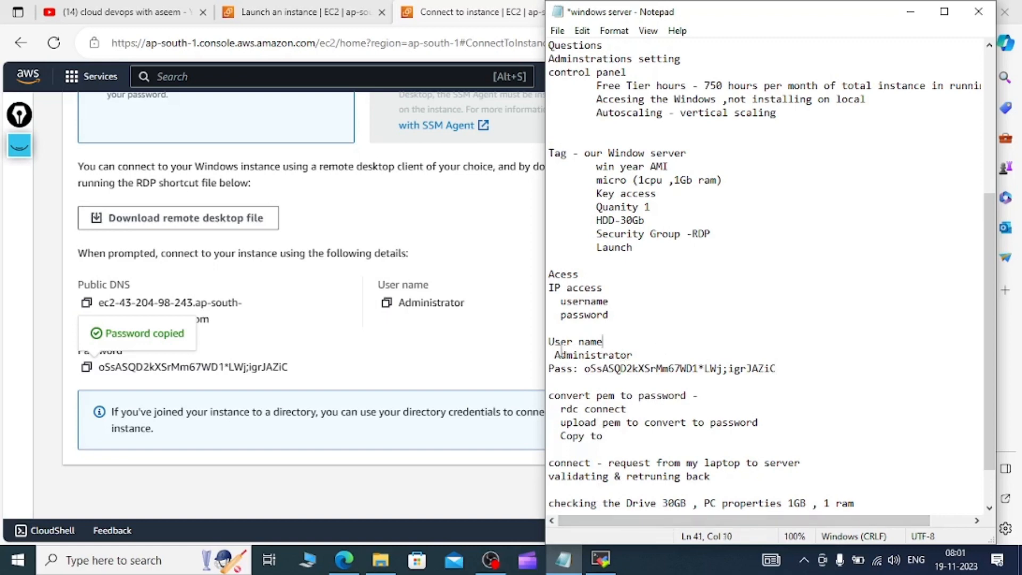
Join the Administrator value onto the User name line in the notes, separated from the label by a colon
key("BackSpace")
key("BackSpace")
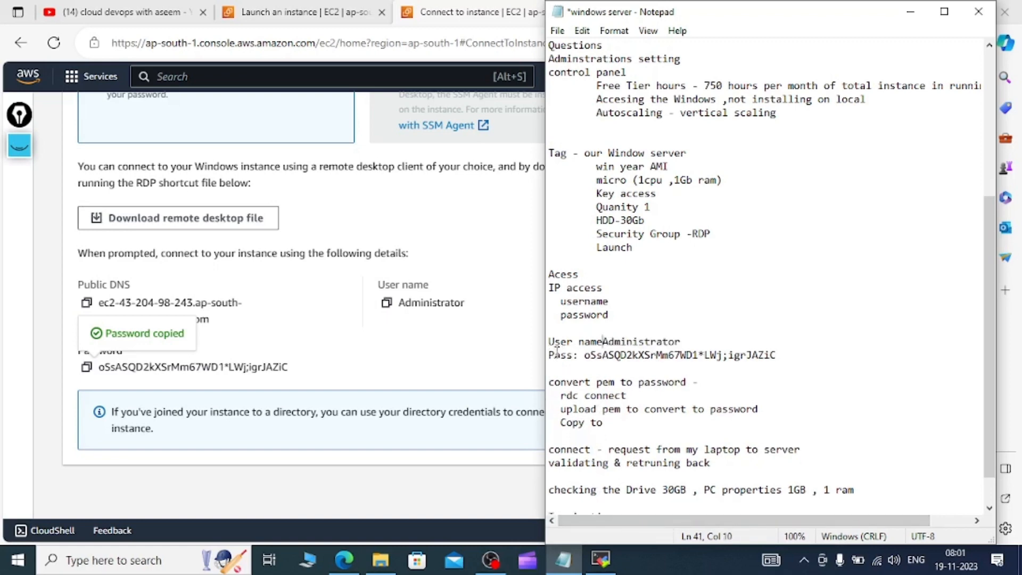
type(":")
left_click_drag(555, 355, 566, 354)
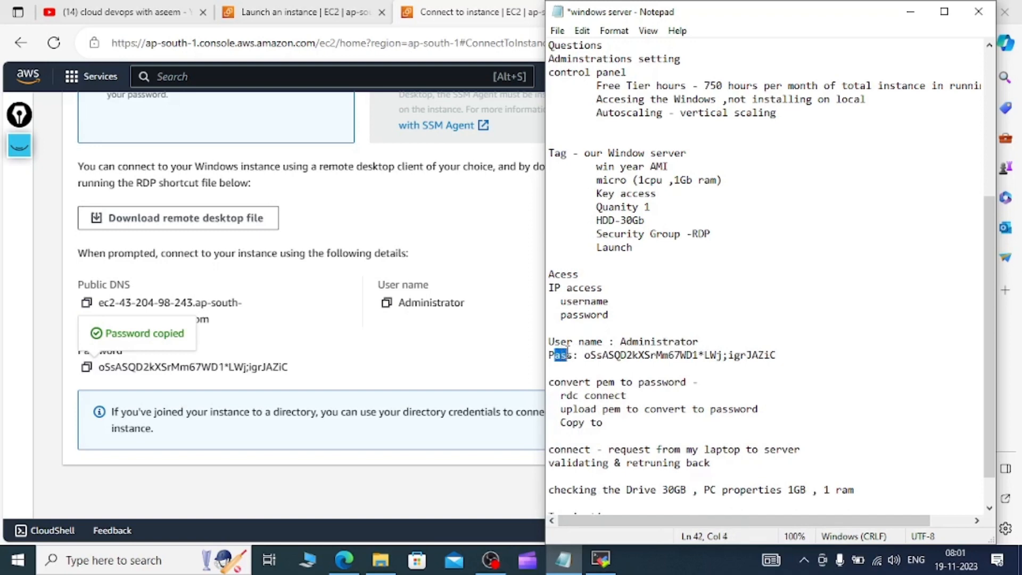
left_click(592, 332)
Return to the instances list and copy the public IPv4 address 43.204.98.243 into the notes on an "IP:" line above the user name
left_click(430, 221)
scroll(430, 222, "up", 5)
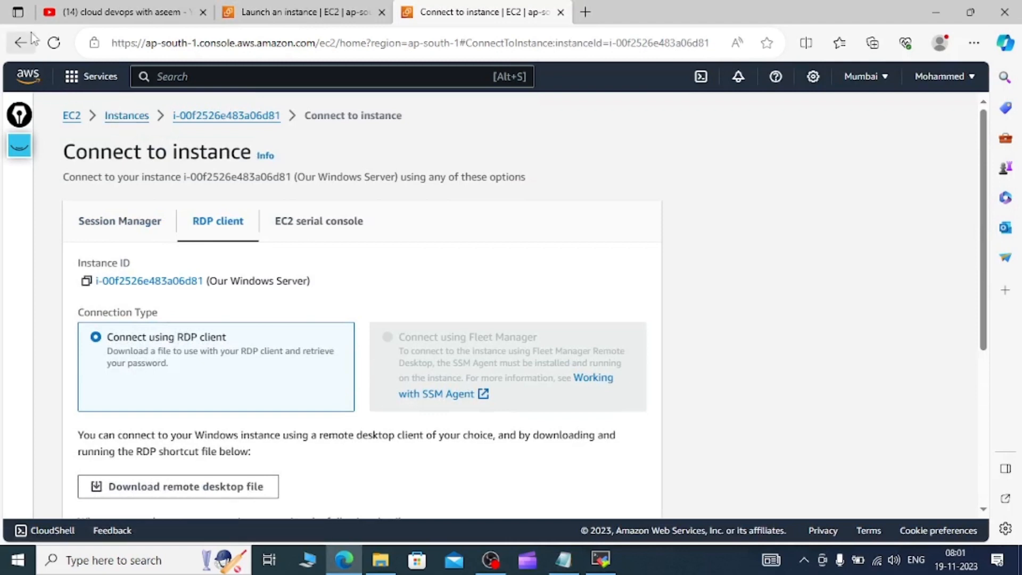
left_click(20, 43)
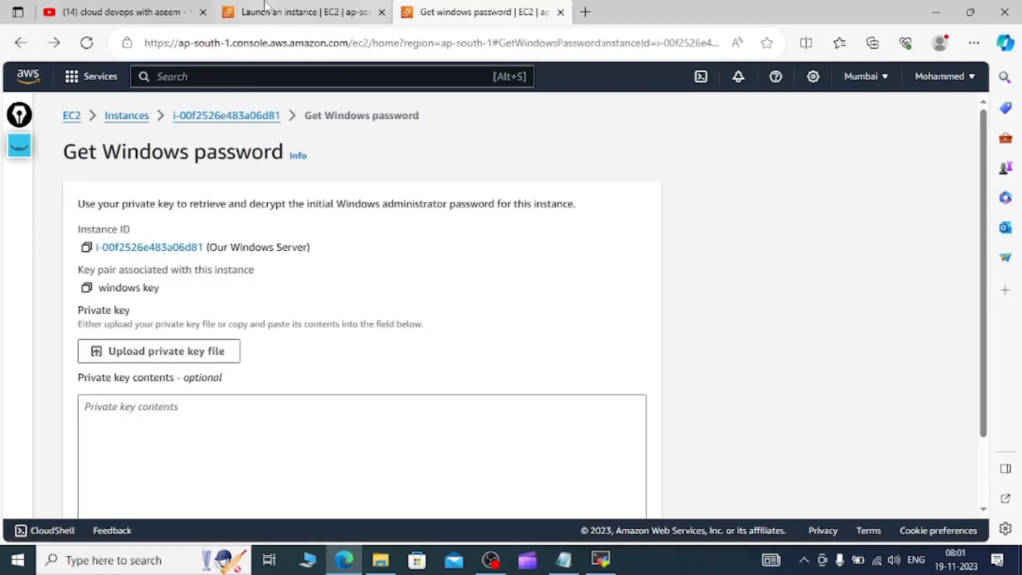
left_click(303, 11)
left_click(420, 12)
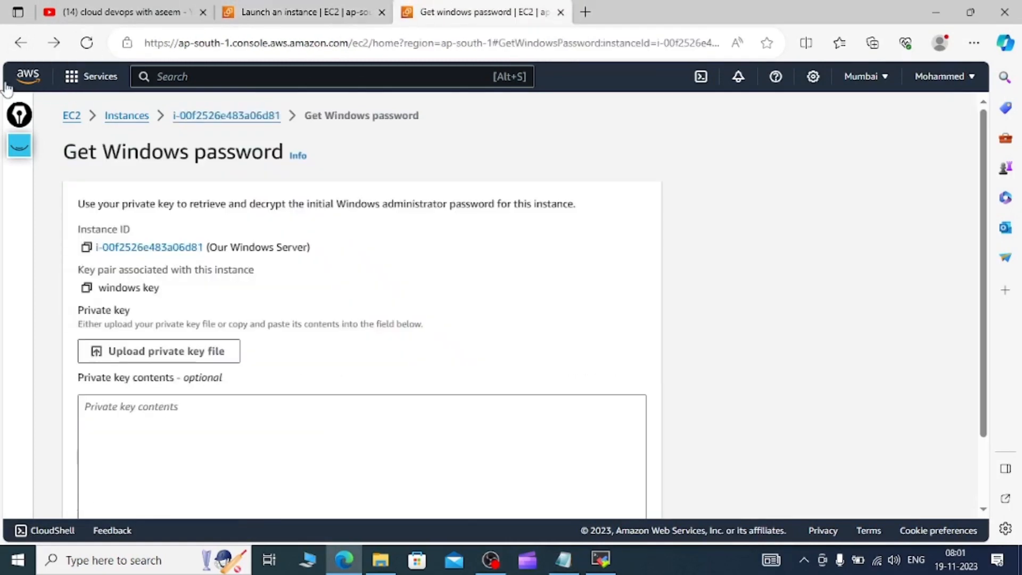
left_click(19, 44)
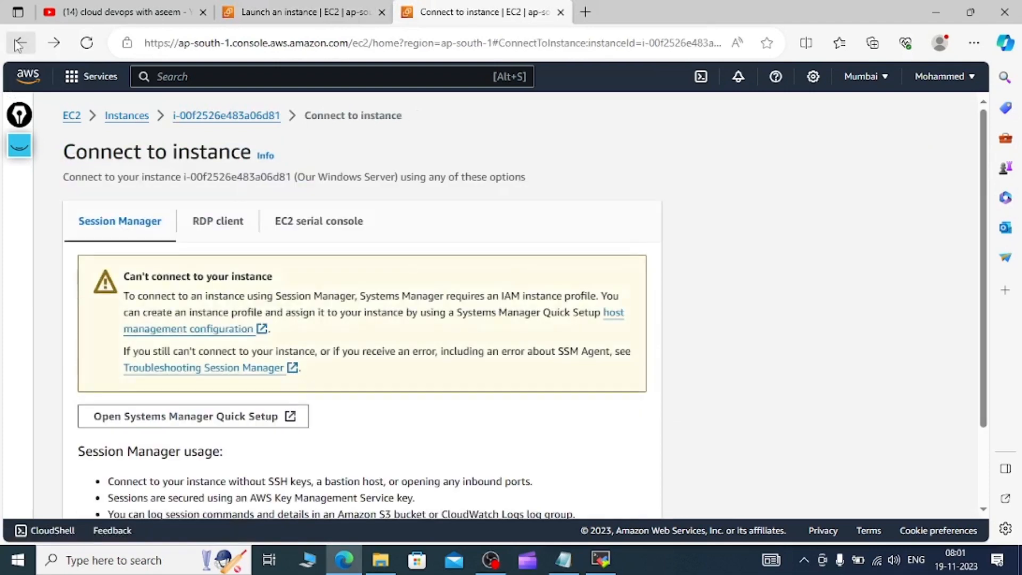
left_click(199, 121)
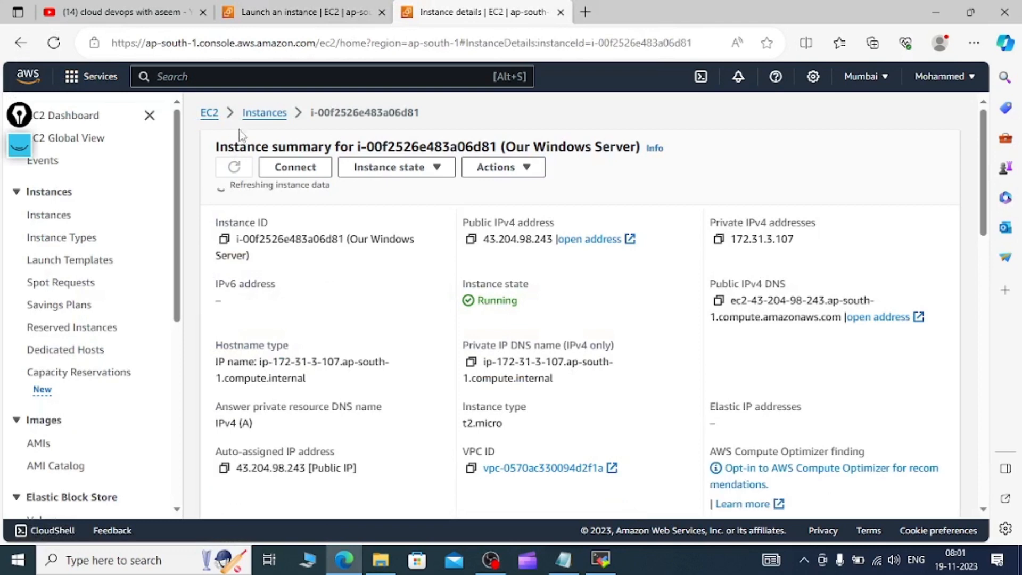
left_click(255, 116)
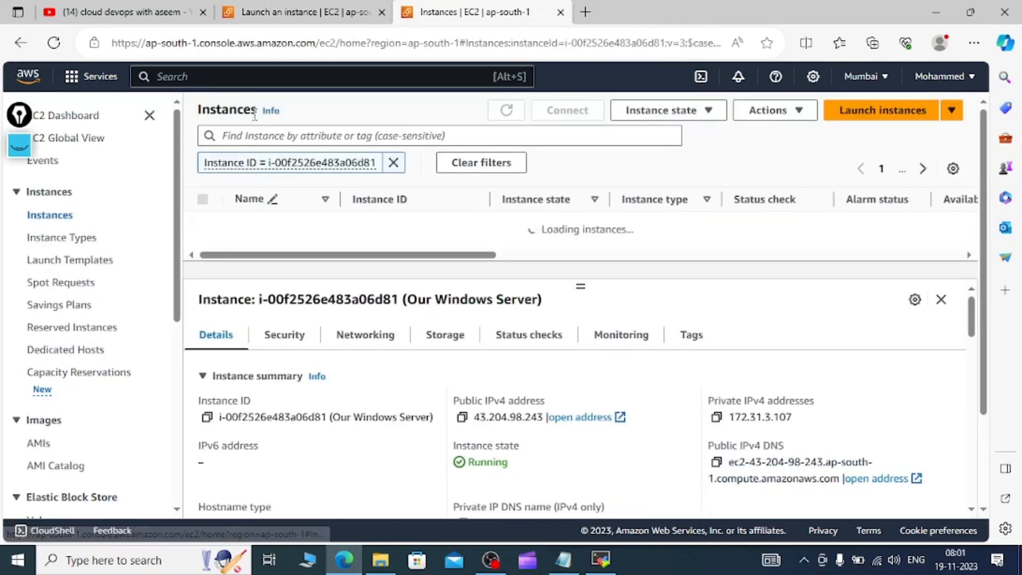
left_click(461, 417)
key("alt+Tab")
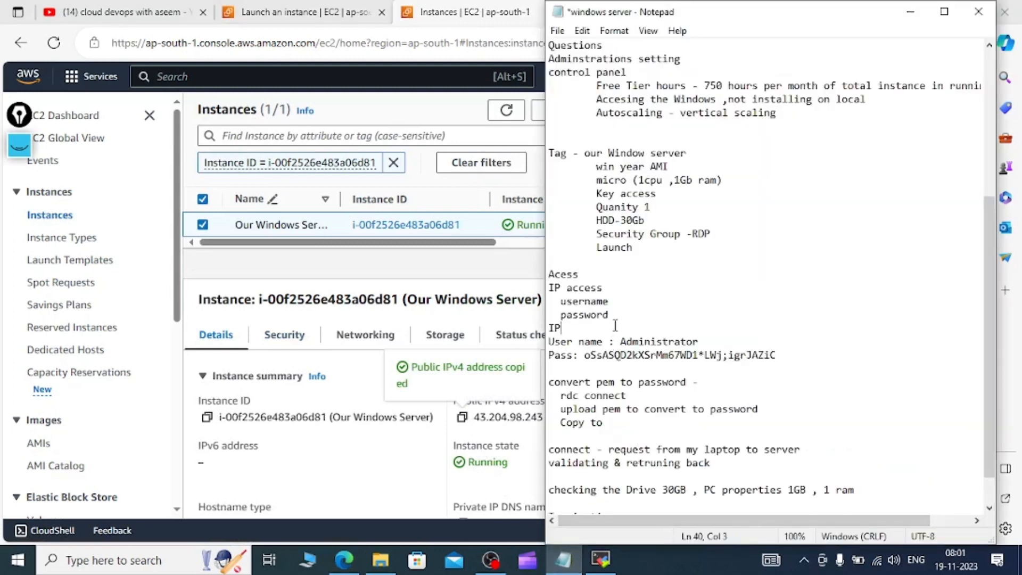
key("ctrl+v")
Delete the placeholder lines IP access, username and password from the access section of the notes and save the file
left_click_drag(614, 314, 561, 286)
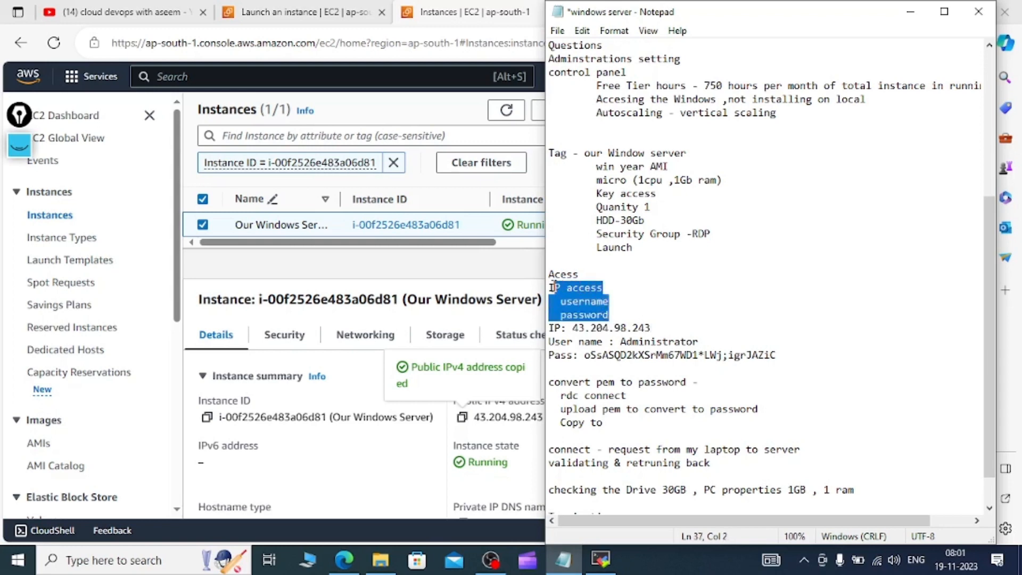
key("Delete")
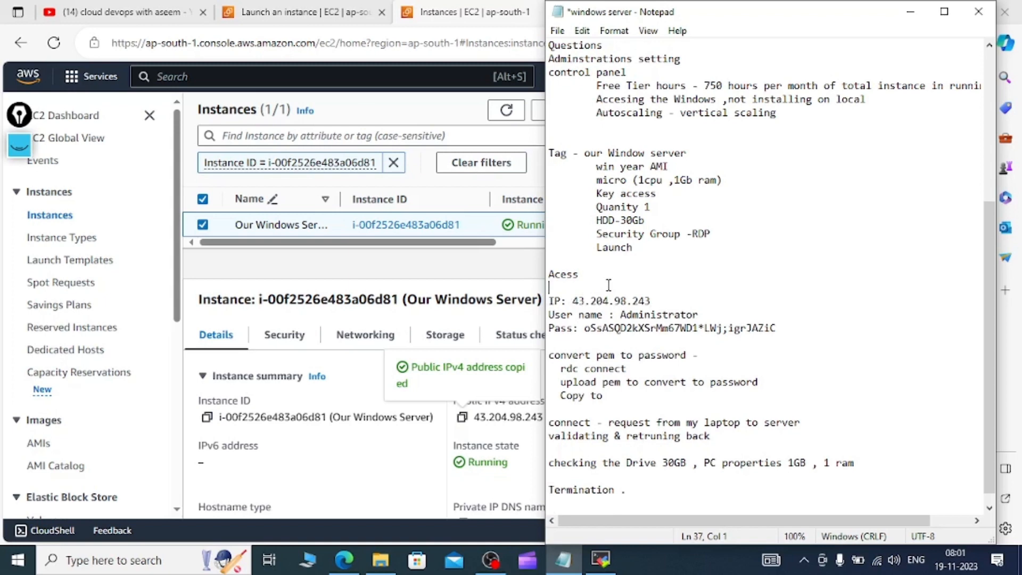
key("ctrl+s")
Highlight the instance's status check result with the screen annotation tool, and clear all the annotations
left_click(455, 274)
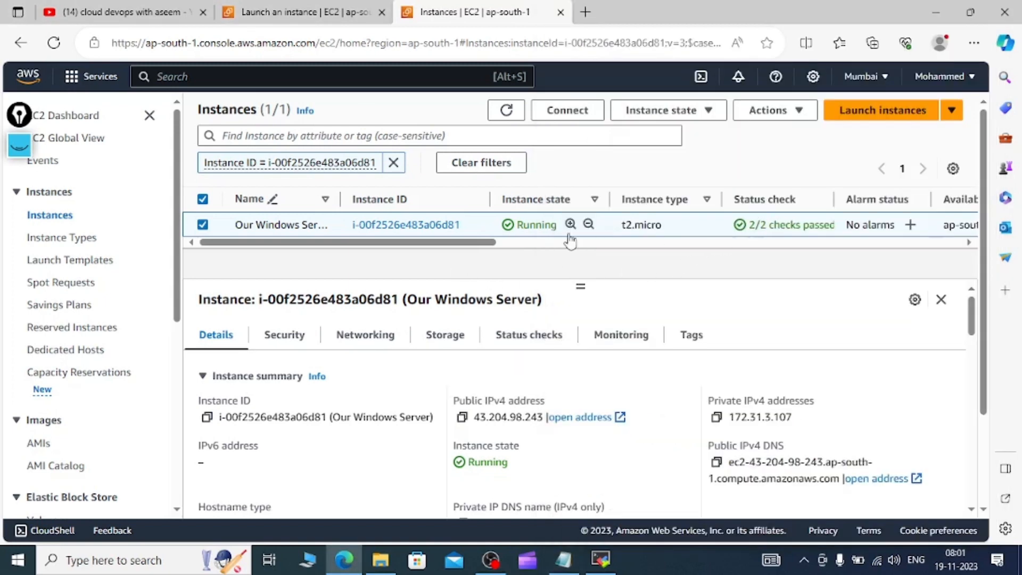
left_click_drag(485, 243, 515, 243)
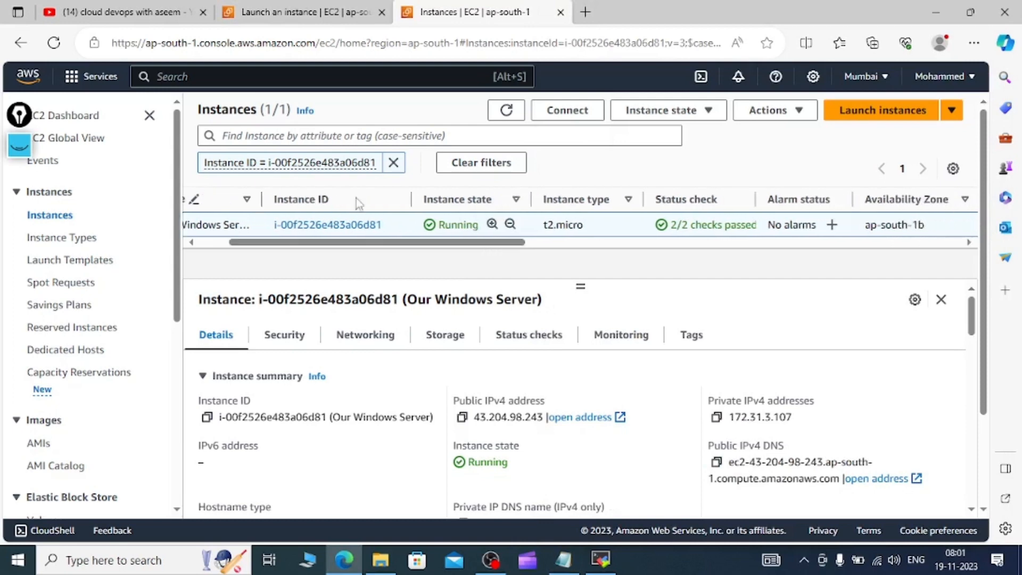
left_click(16, 143)
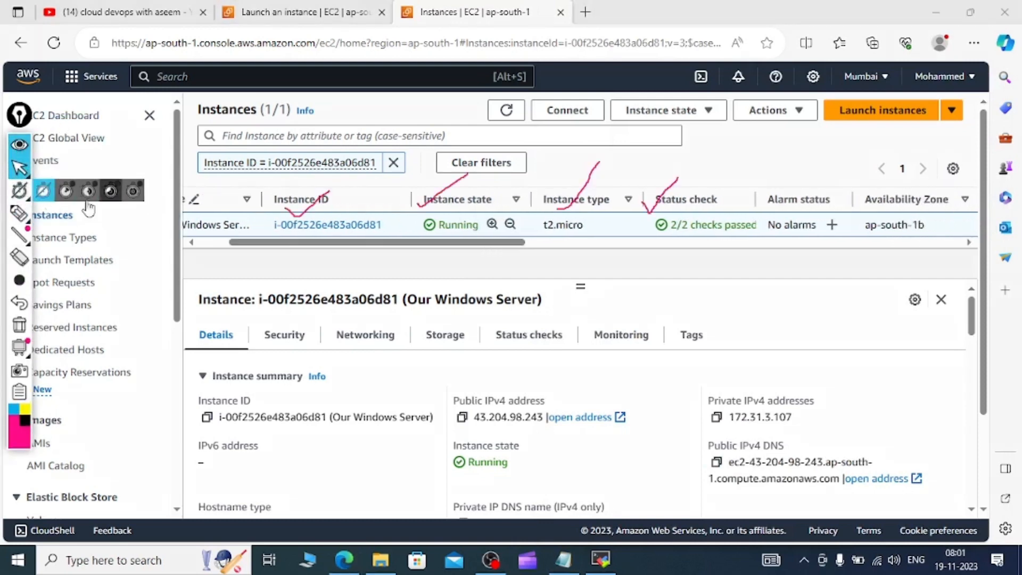
left_click(19, 213)
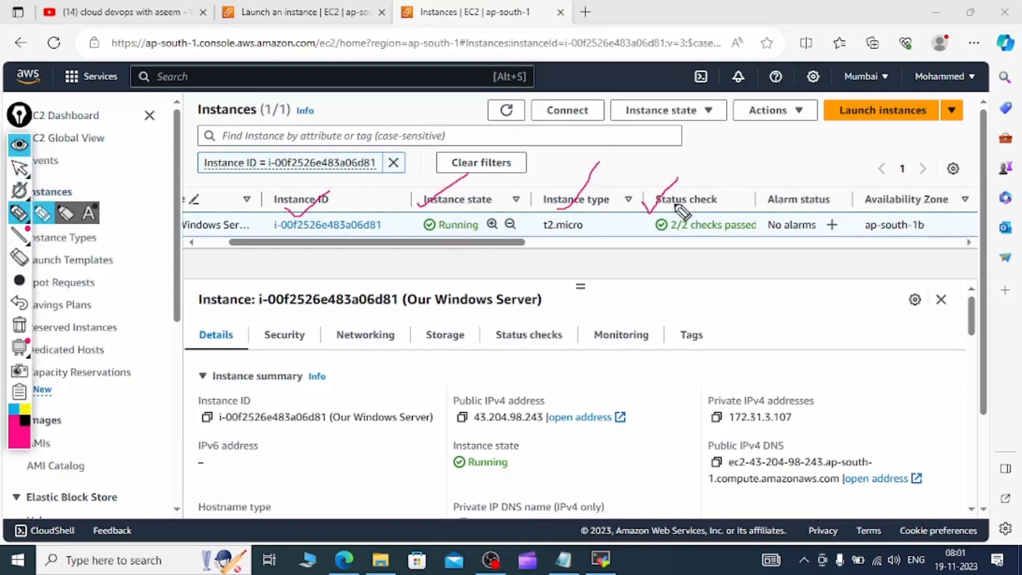
mouse_move(671, 224)
left_mouse_down()
mouse_move(735, 225)
mouse_move(726, 225)
left_mouse_up()
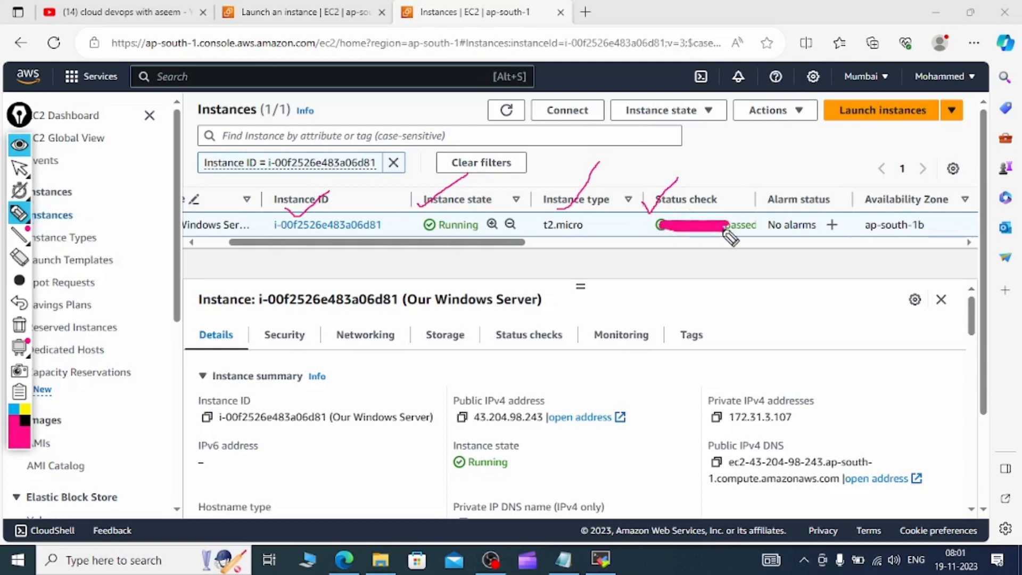
left_click(21, 325)
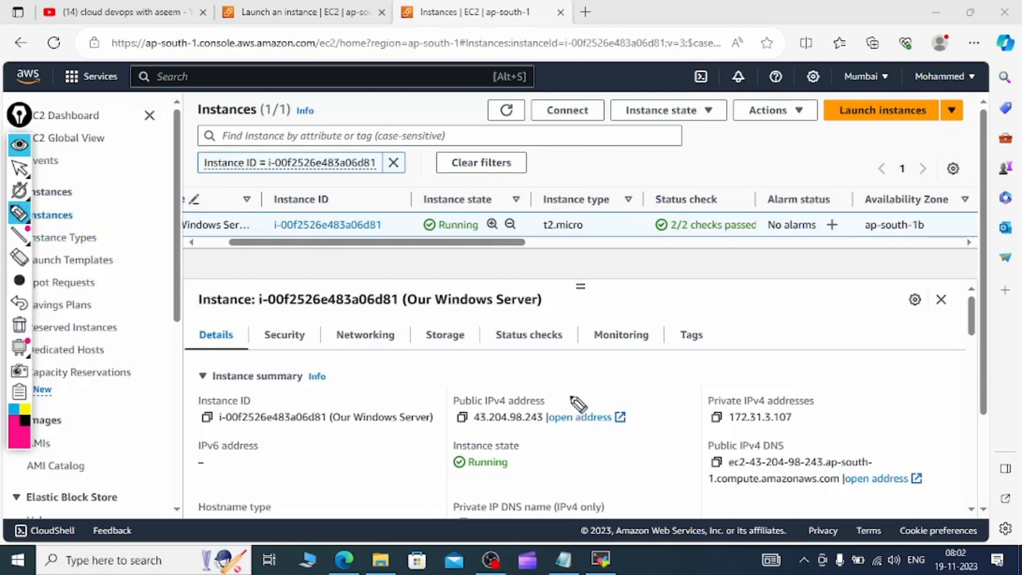
left_click(19, 170)
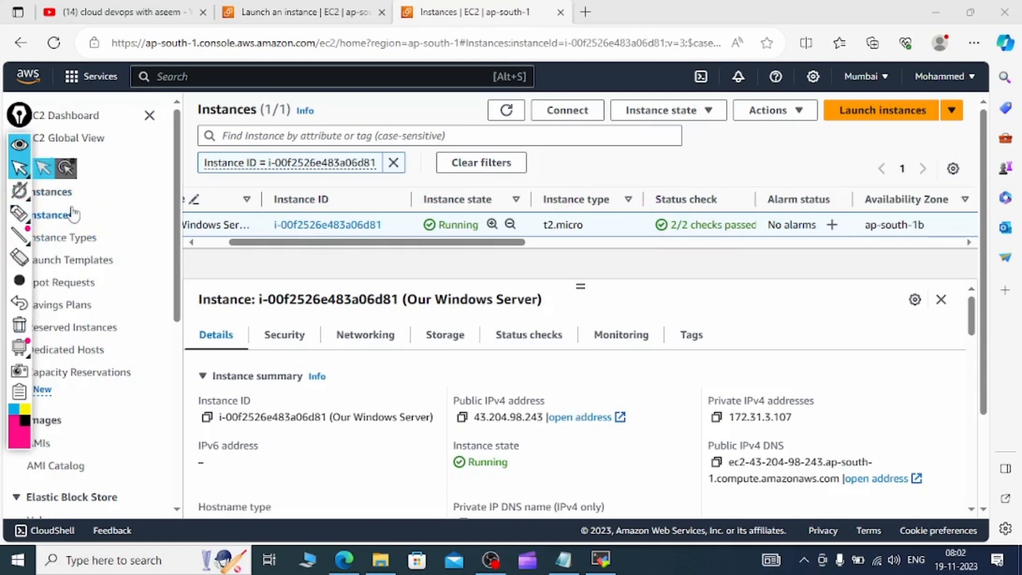
Switch to MobaXterm, maximise its window, and start a new session of type RDP
left_click(601, 560)
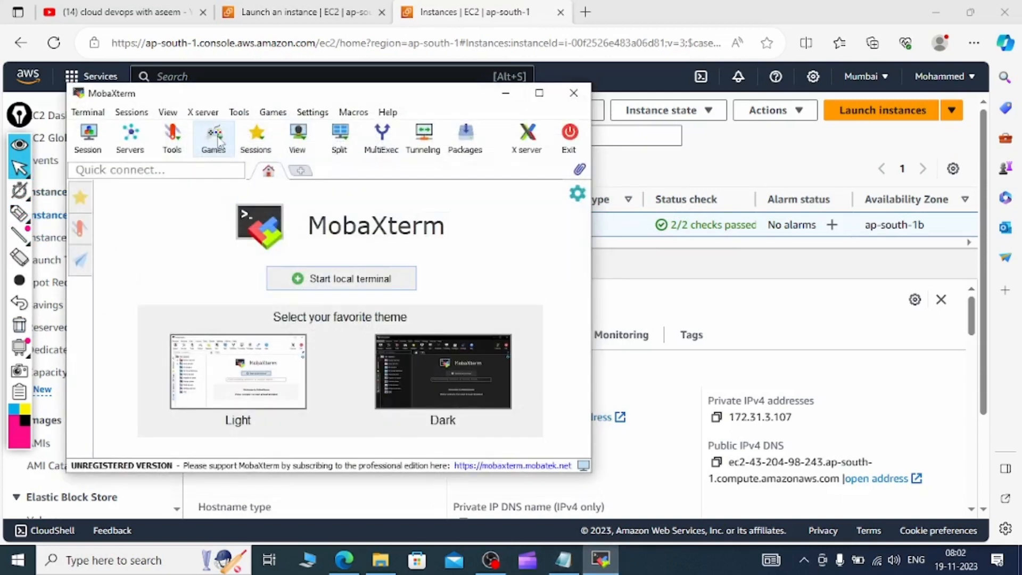
left_click(538, 93)
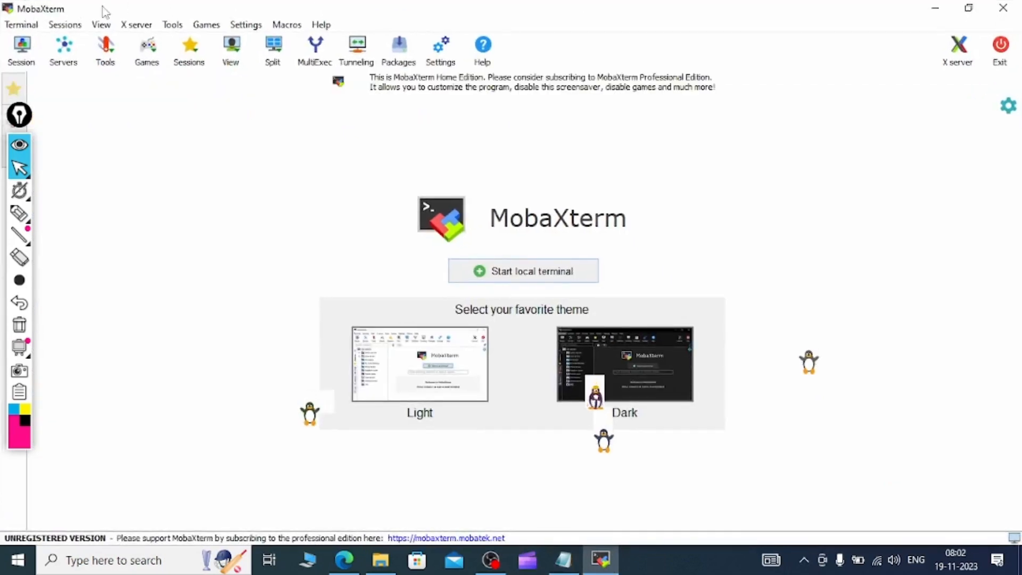
left_click(19, 48)
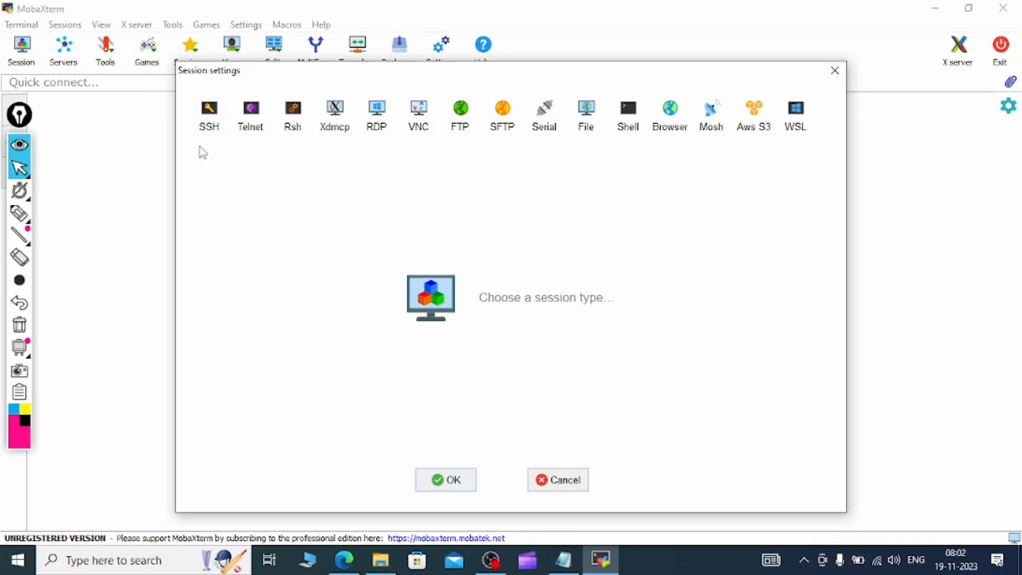
left_click(389, 122)
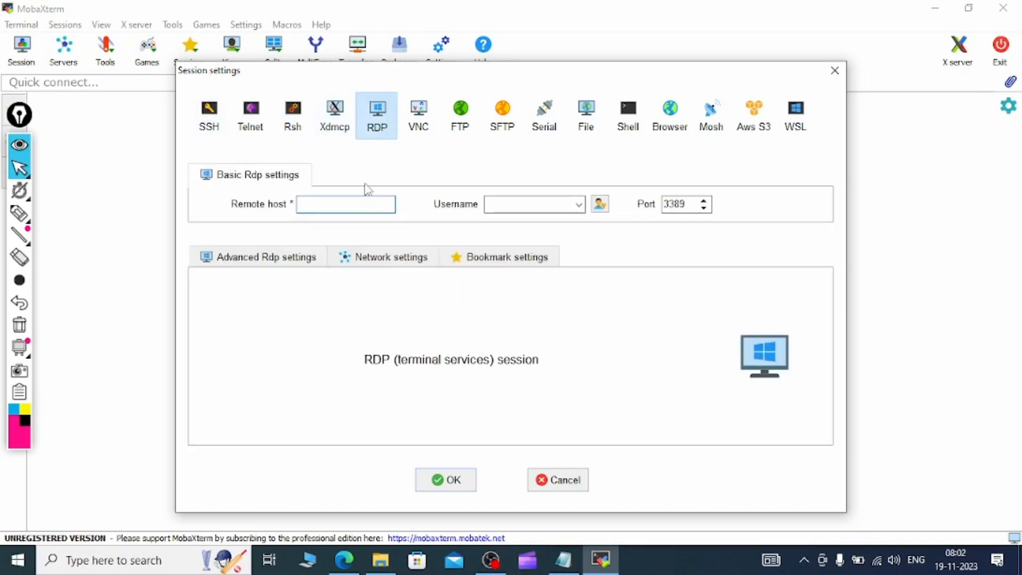
Copy the IP address 43.204.98.243 from the Notepad notes into the RDP session's remote host field
left_click(568, 564)
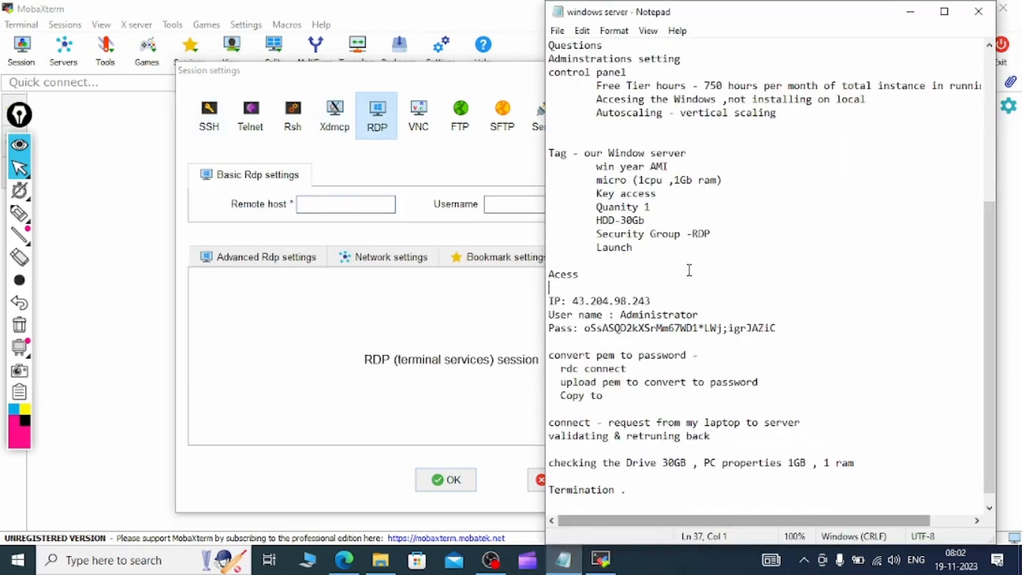
left_click_drag(573, 301, 650, 301)
key("ctrl+c")
left_click(421, 261)
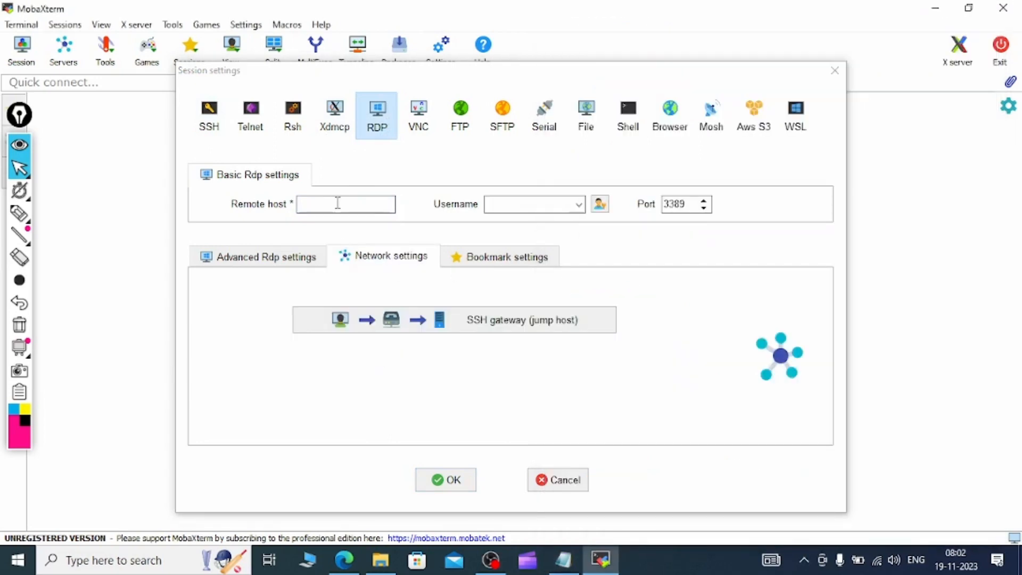
left_click(338, 202)
key("ctrl+v")
Copy the user name Administrator from the notes into the RDP session's username field
left_click(563, 559)
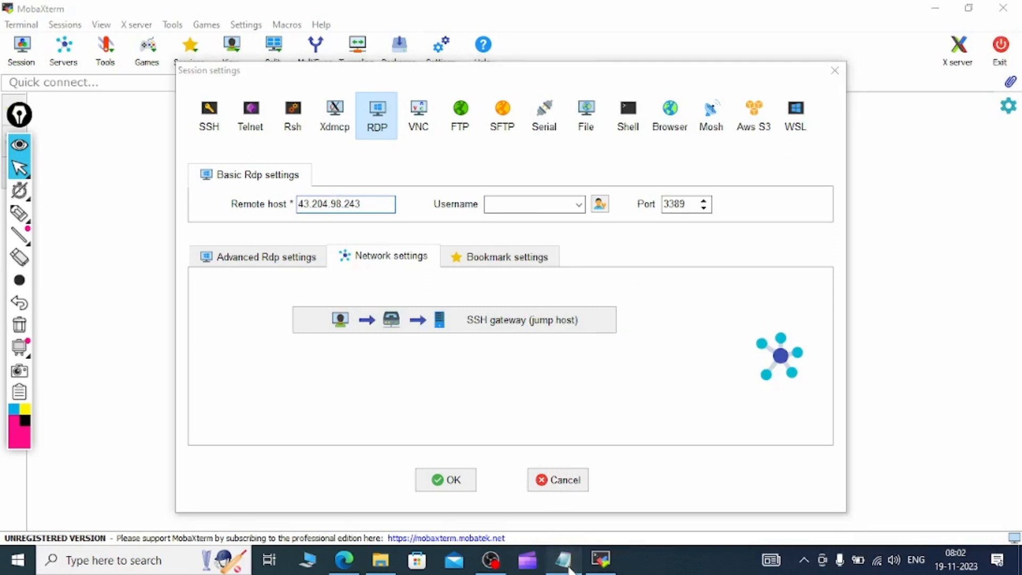
left_click(708, 276)
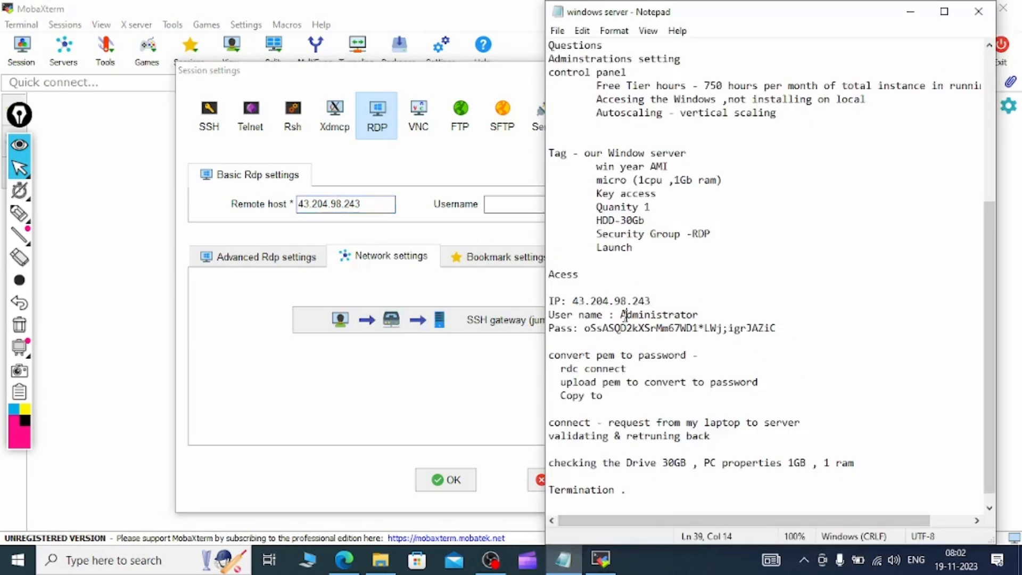
left_click_drag(622, 313, 696, 315)
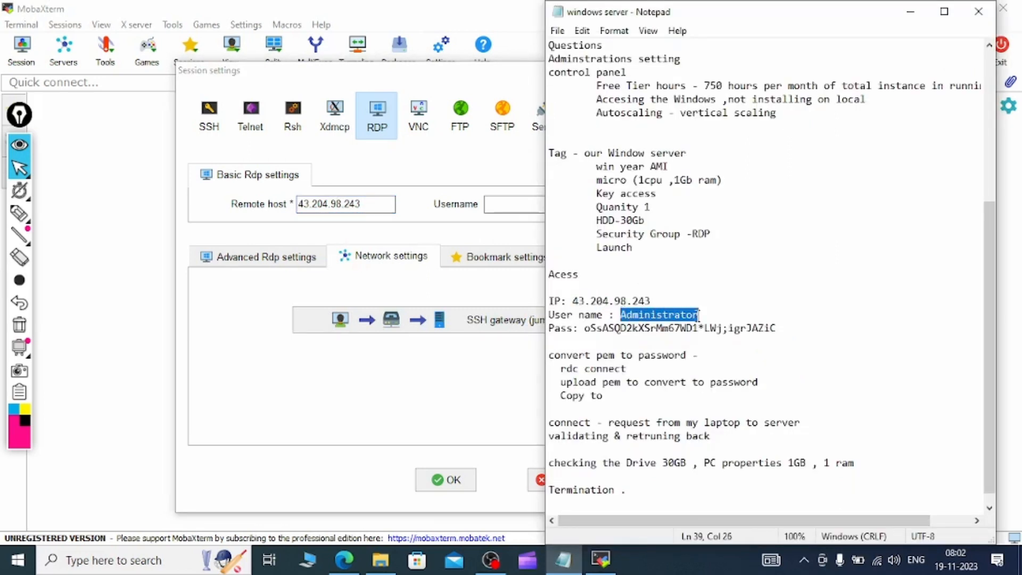
left_click(500, 204)
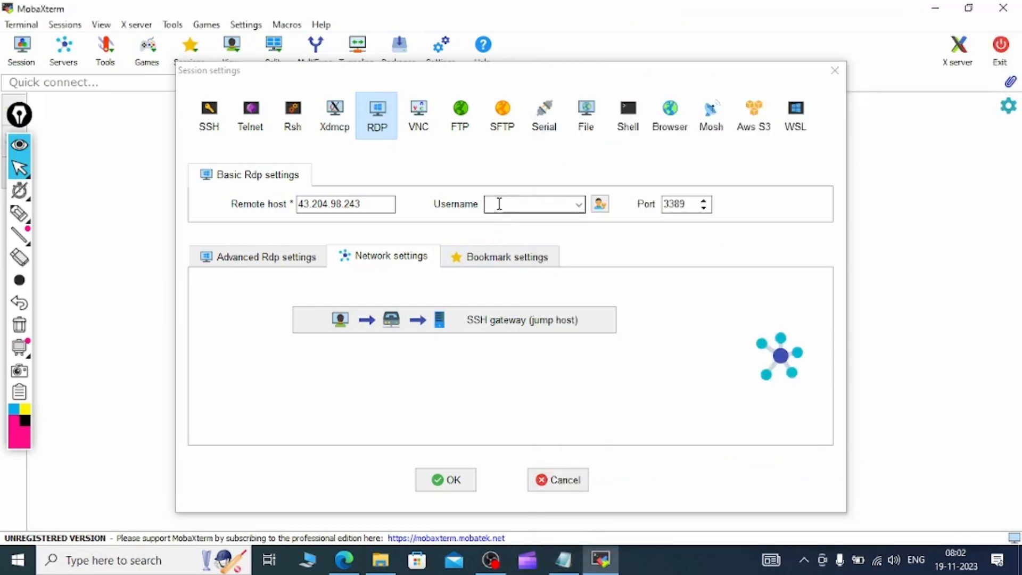
left_click(500, 204)
key("ctrl+v")
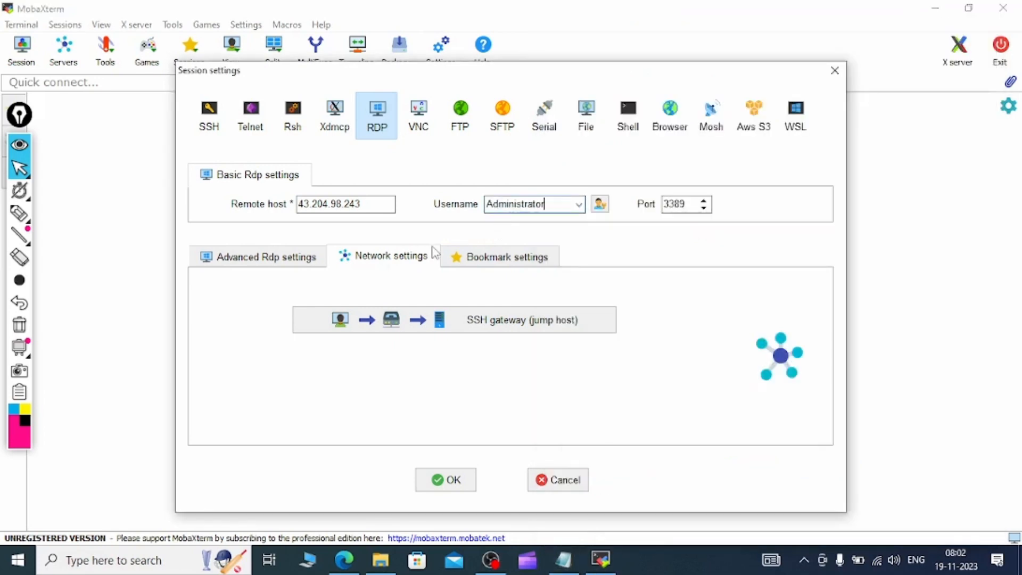
Look through the advanced RDP settings, keep their defaults, and start the session
left_click(307, 257)
left_click(330, 370)
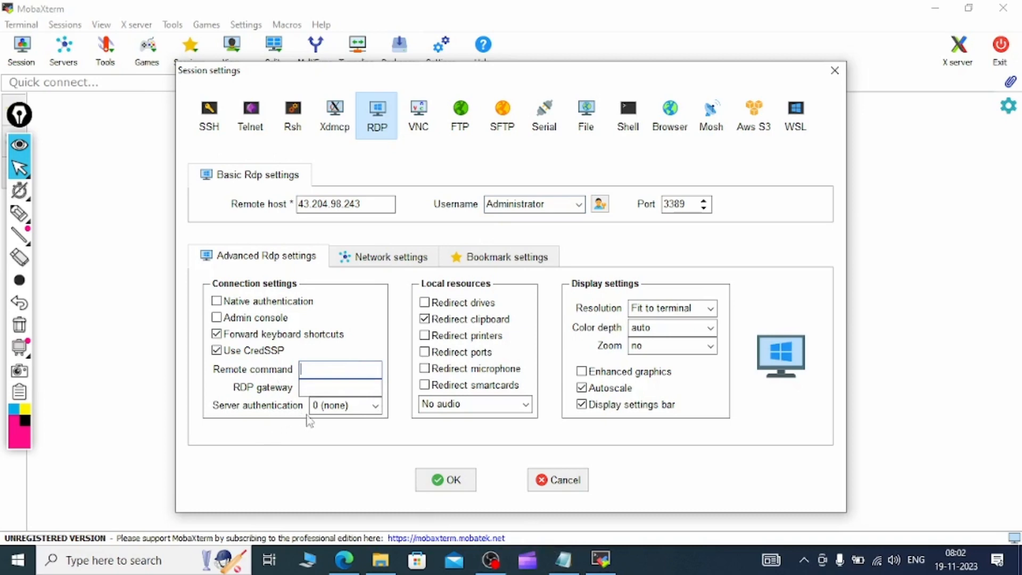
left_click(346, 406)
left_click(326, 368)
left_click(326, 368)
left_click(450, 482)
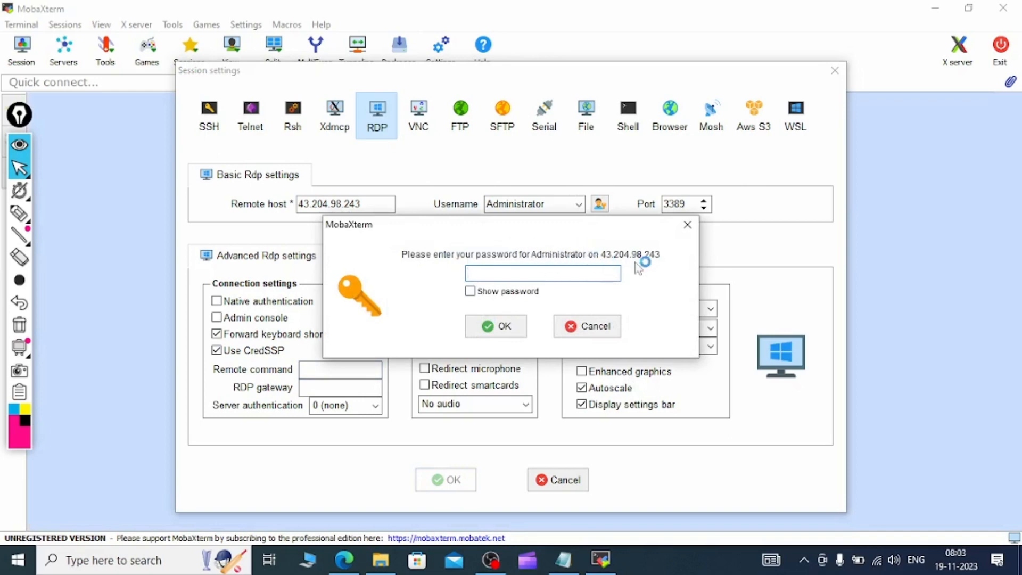
Copy the Administrator password from the notes into the session's password prompt, toggle its visibility option, and submit it
left_click(563, 559)
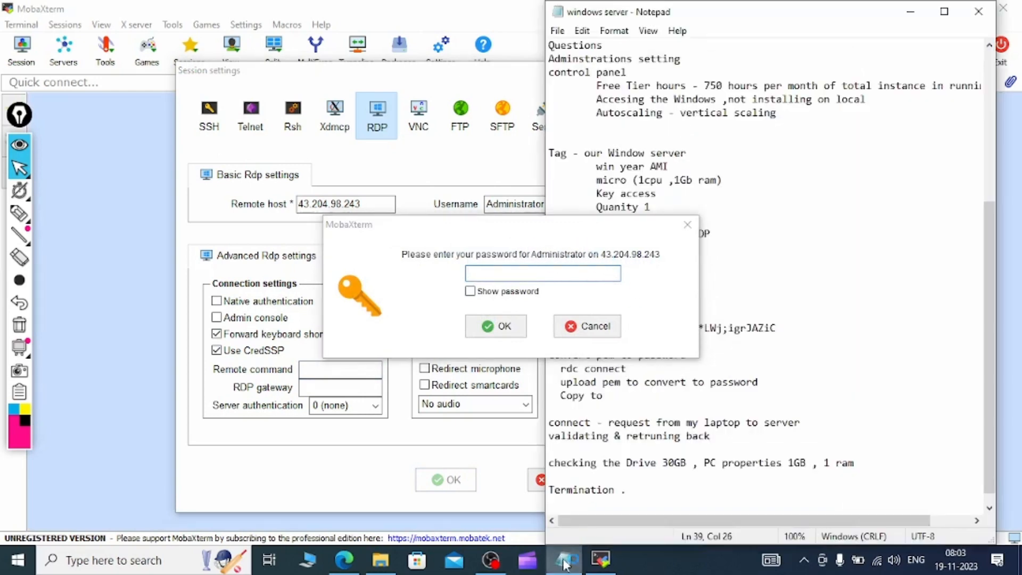
left_click(770, 184)
left_click_drag(703, 19, 829, 58)
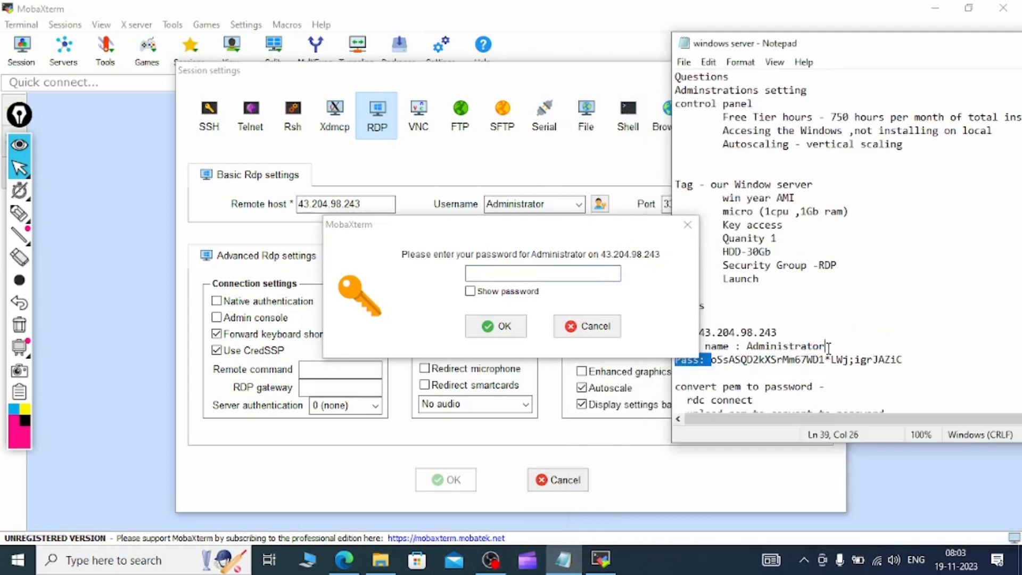
left_click_drag(711, 360, 904, 364)
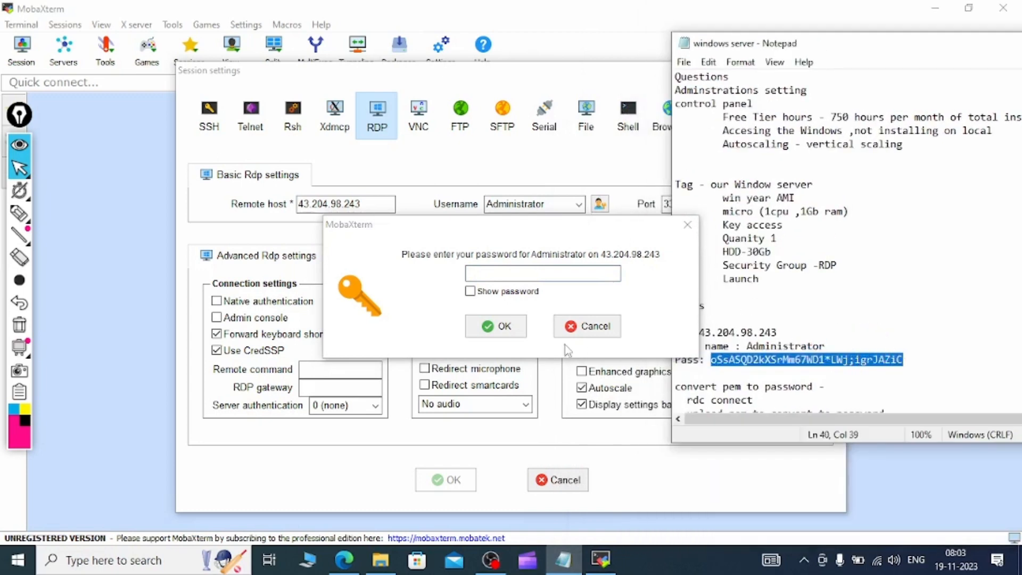
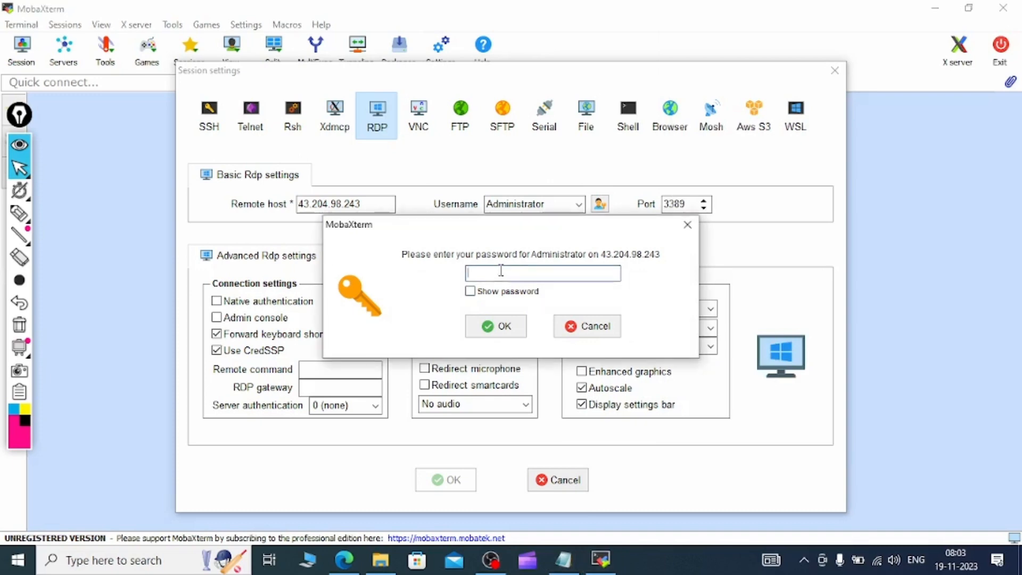
key("ctrl+v")
left_click(470, 291)
left_click(506, 328)
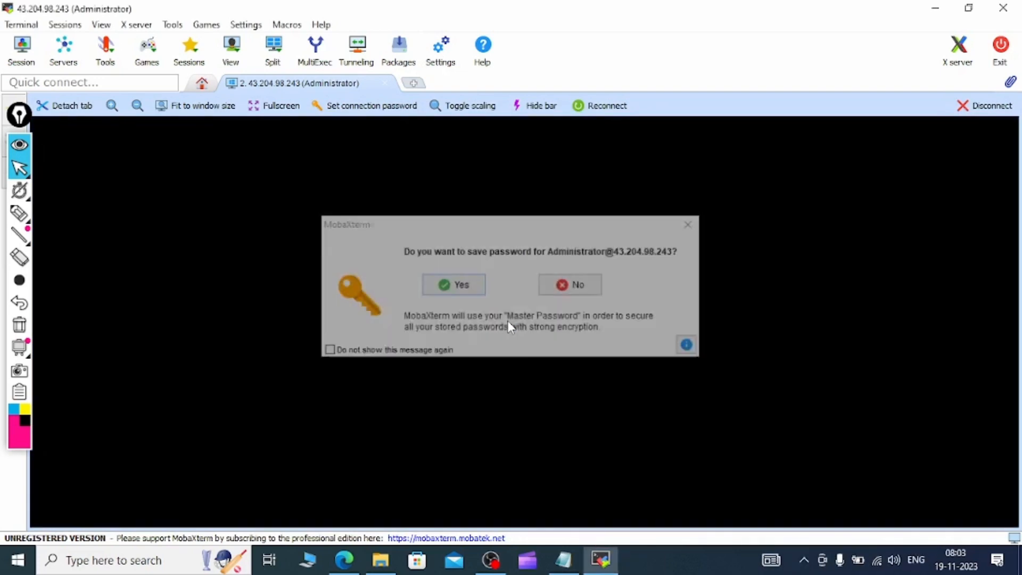
Agree to save the password but dismiss the master password setup, and collapse the screen annotation toolbar
left_click(460, 285)
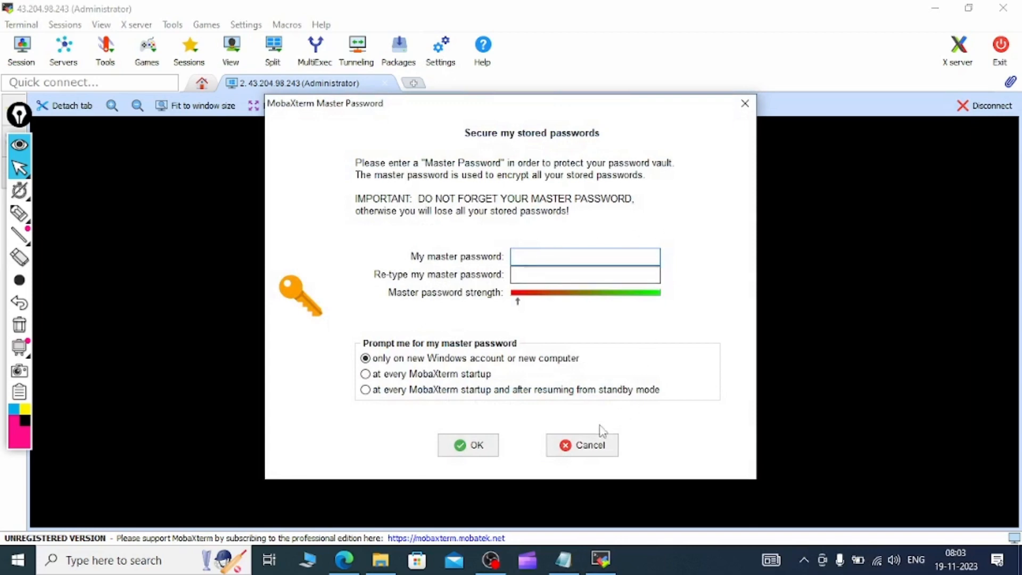
left_click(745, 103)
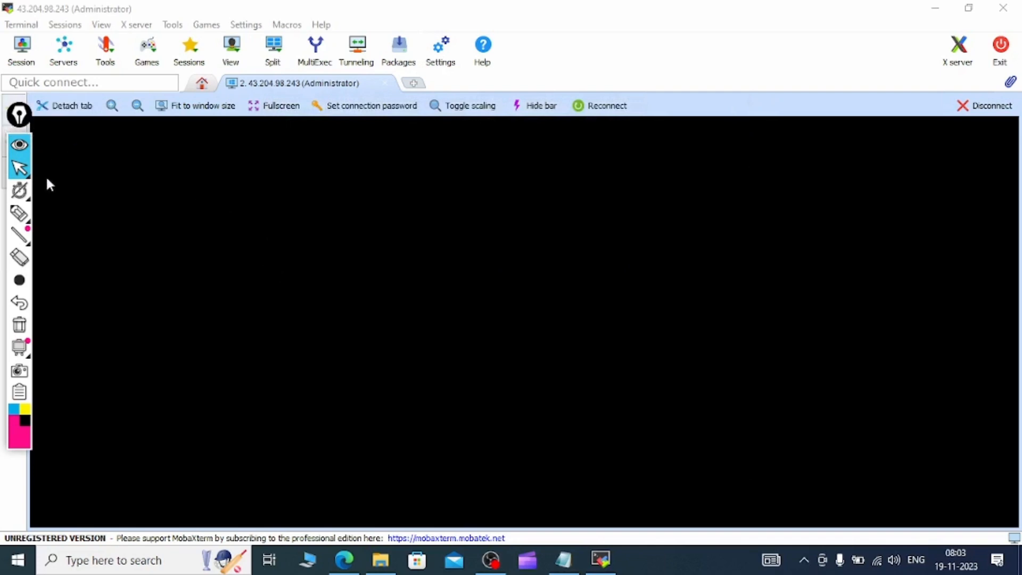
left_click(19, 144)
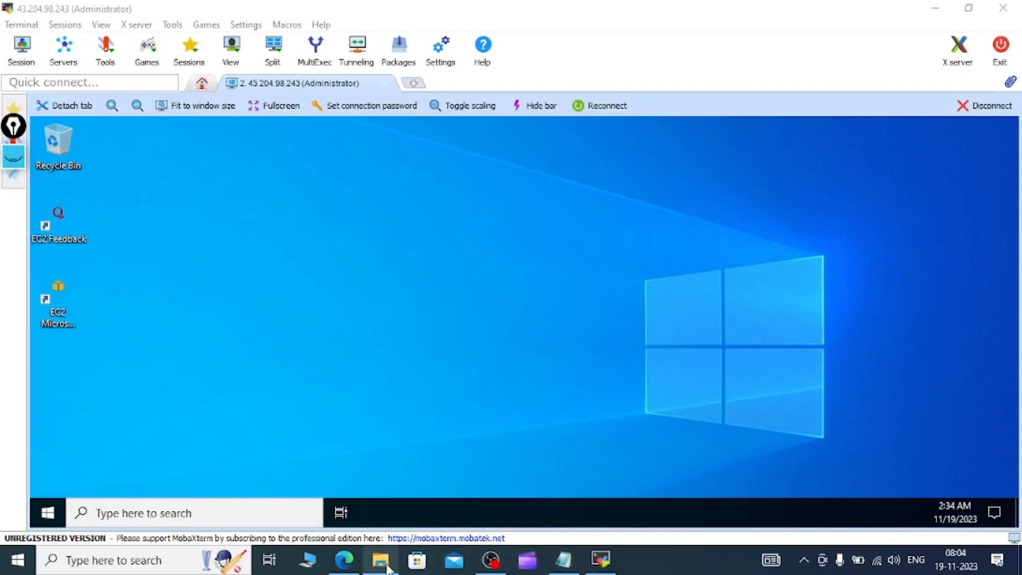
Check the instance's public IPv4 address in the browser's EC2 console, and return to MobaXterm to allow network discovery on the server
left_click(347, 563)
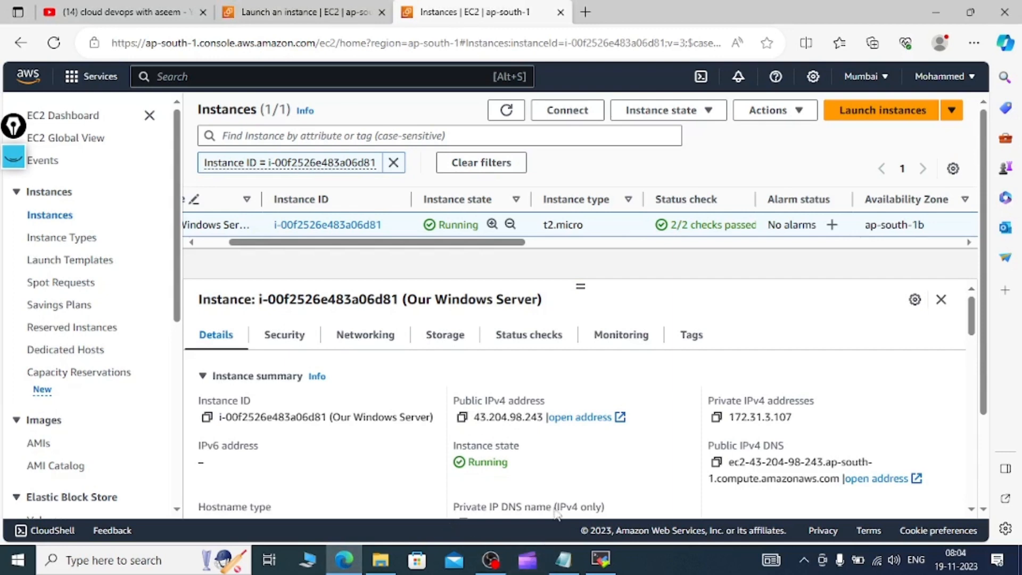
left_click_drag(478, 416, 524, 417)
left_click(544, 417)
left_click(600, 558)
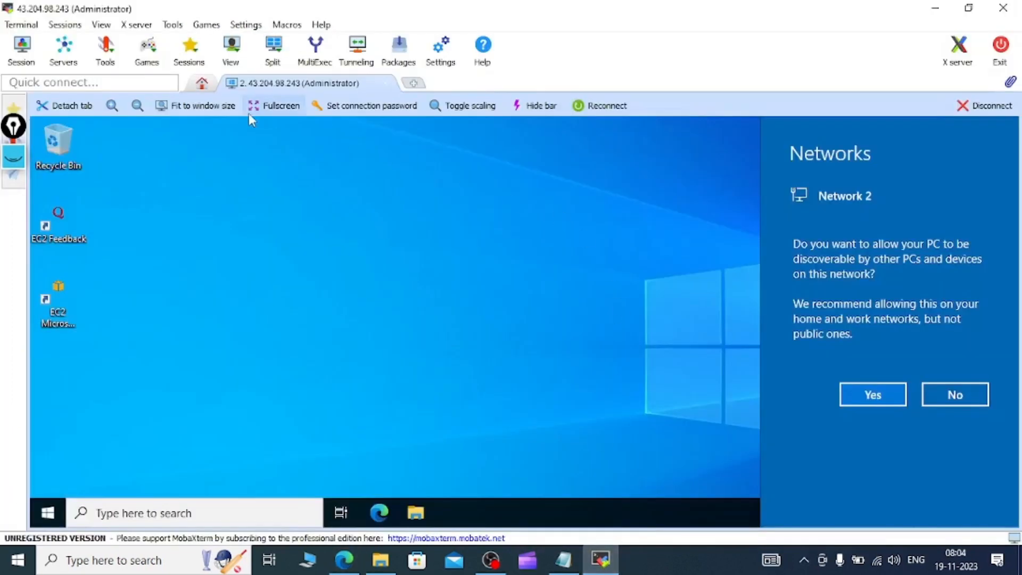
left_click(892, 393)
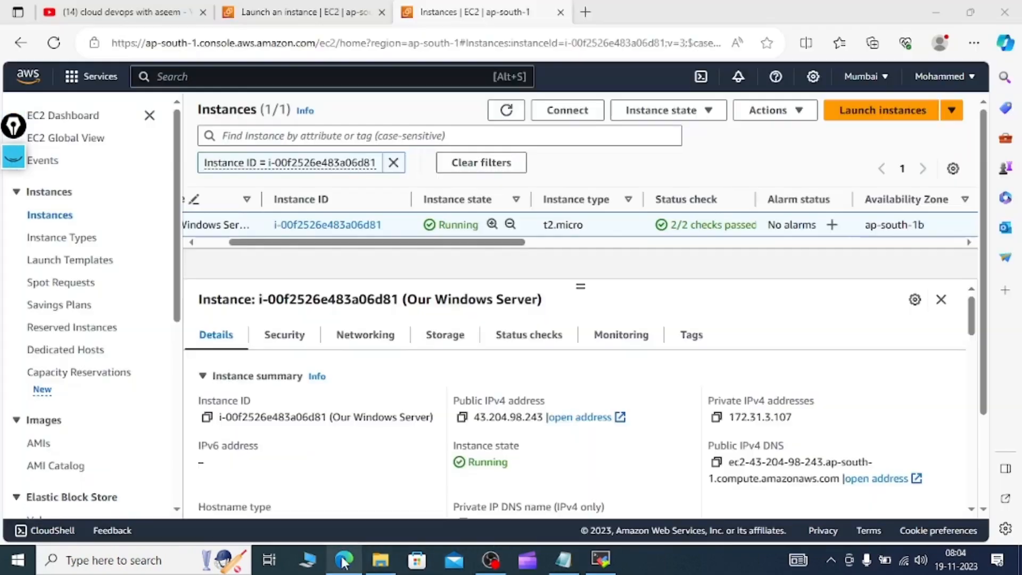
Compare the instance details on the remote desktop with the EC2 console, including the region code for Mumbai
left_click(343, 560)
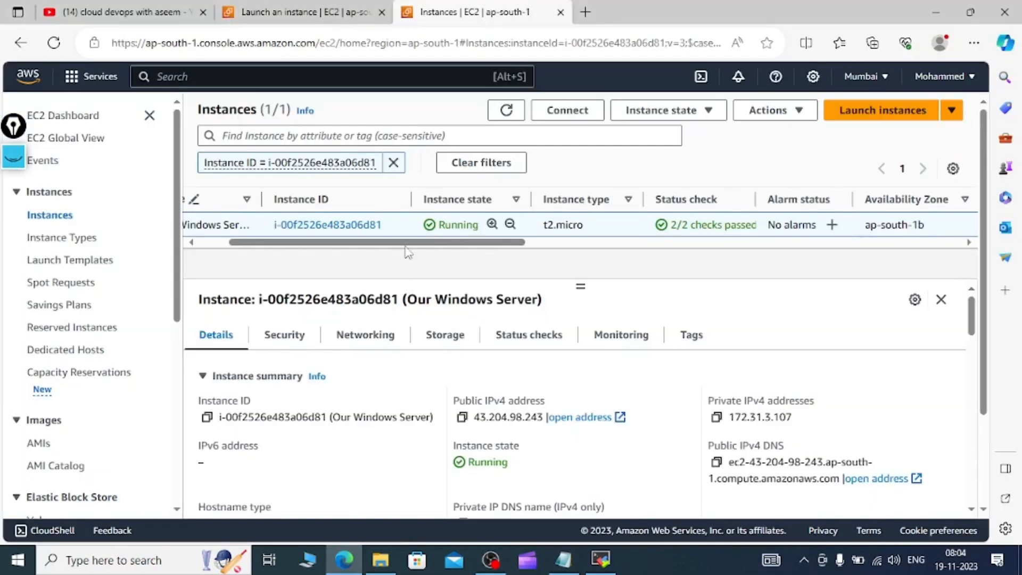
left_click(601, 559)
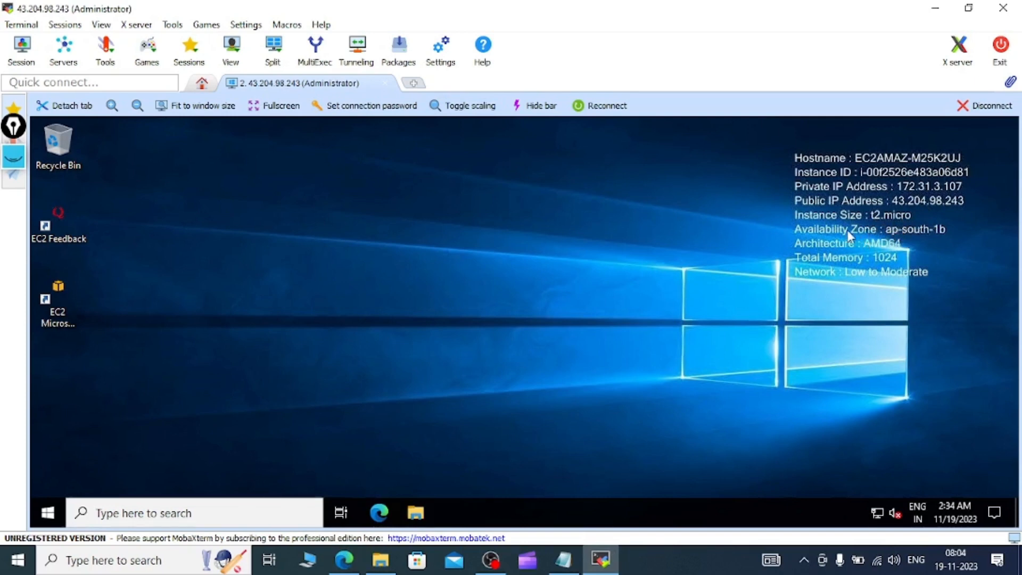
left_click(344, 559)
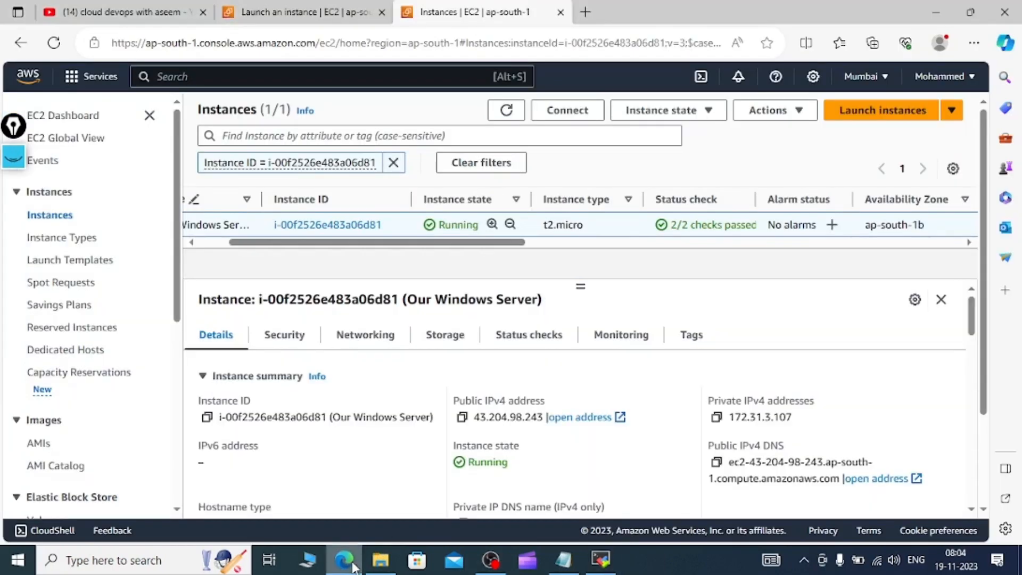
left_click(866, 85)
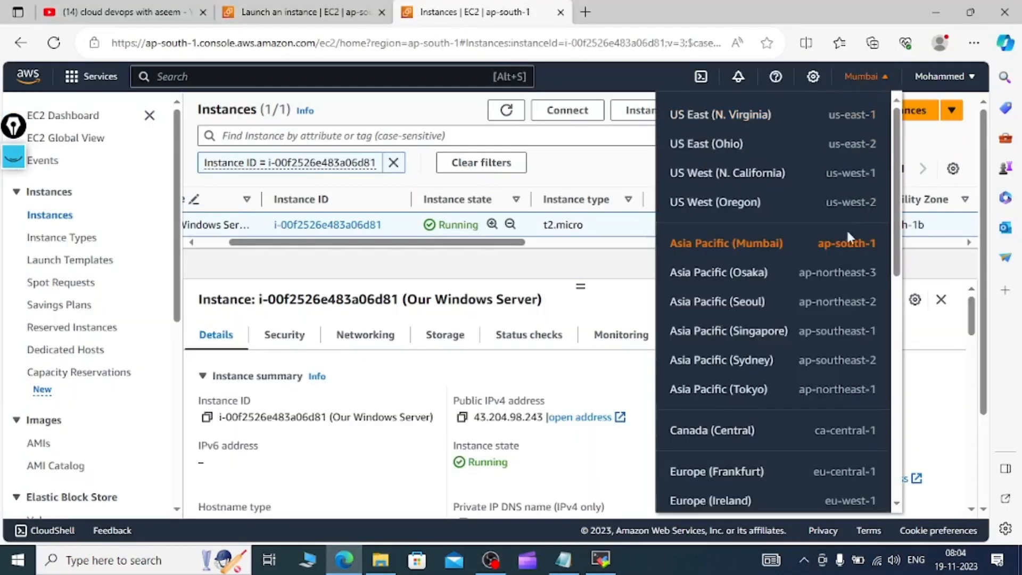
left_click(627, 159)
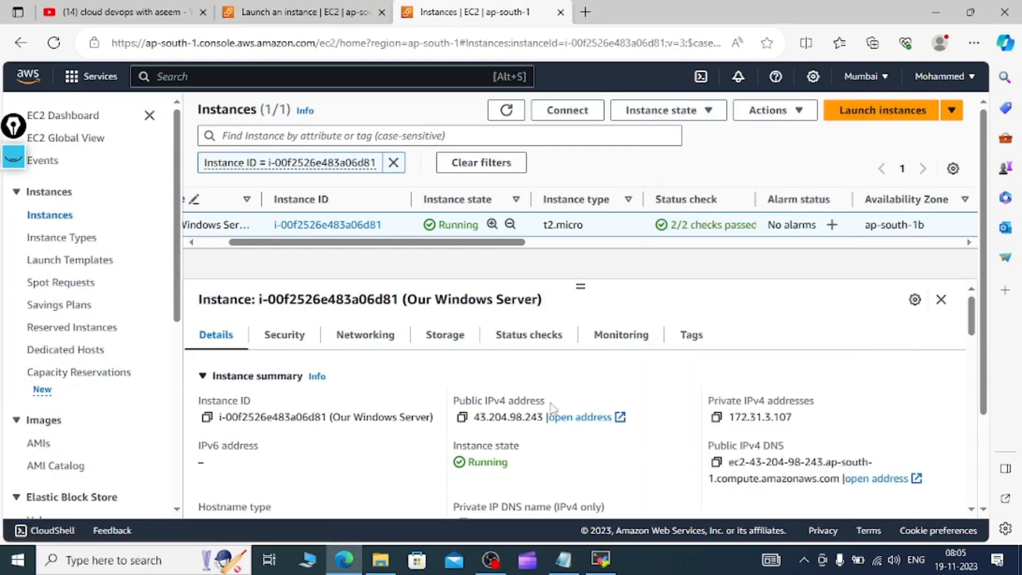
Switch back to MobaXterm and create a text document named Hello on the remote server's desktop
left_click(601, 558)
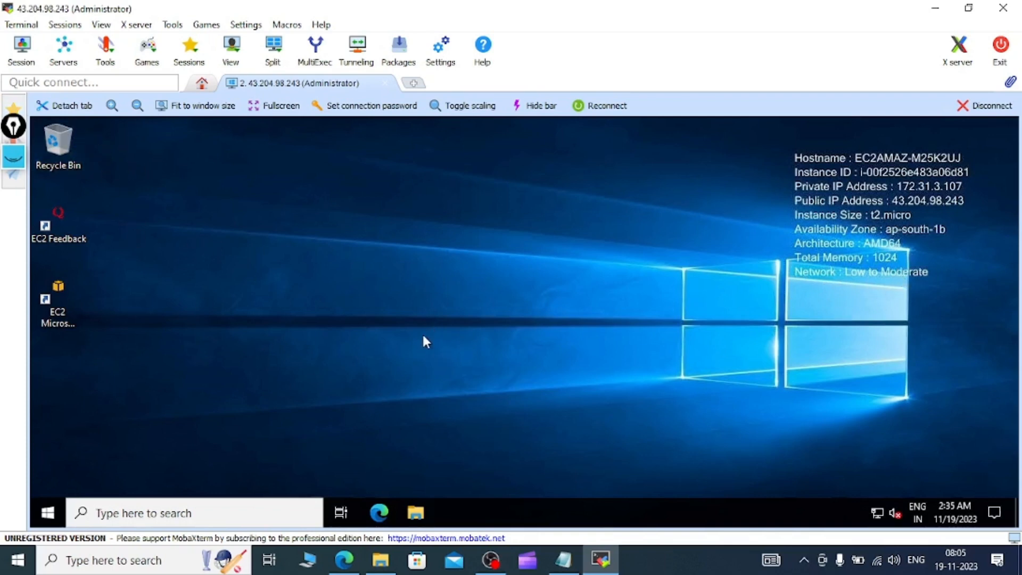
right_click(249, 245)
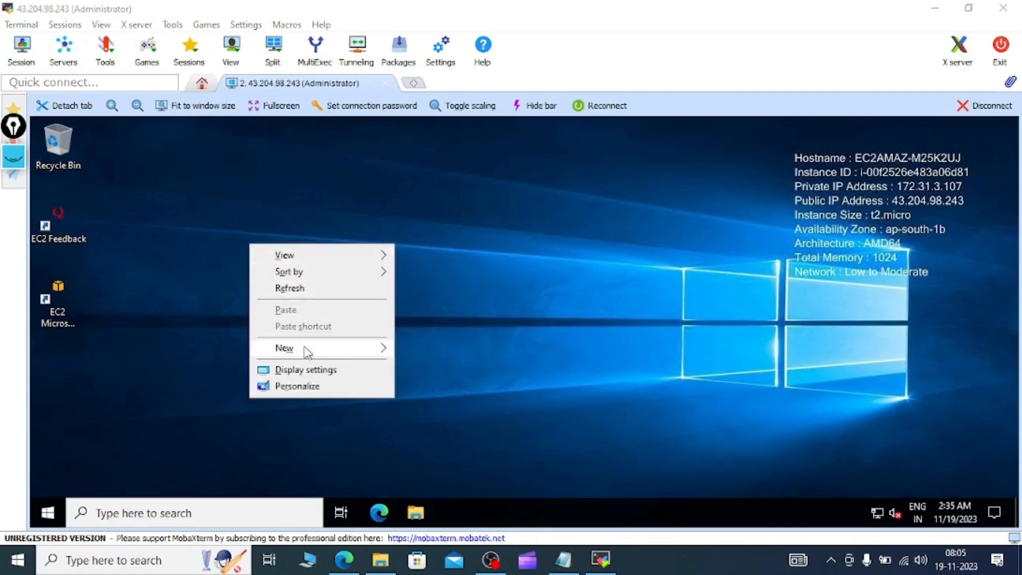
mouse_move(362, 349)
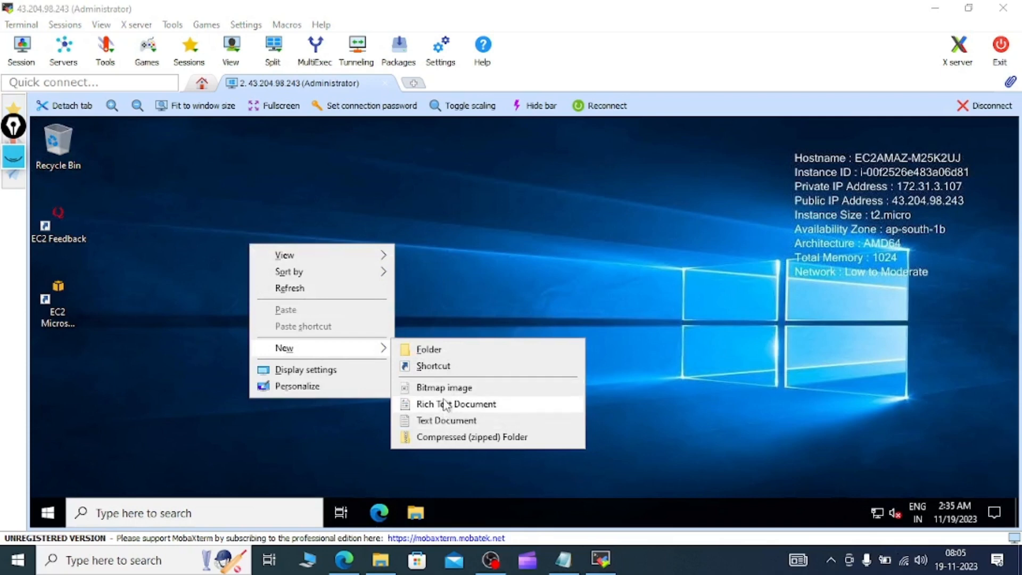
left_click(447, 420)
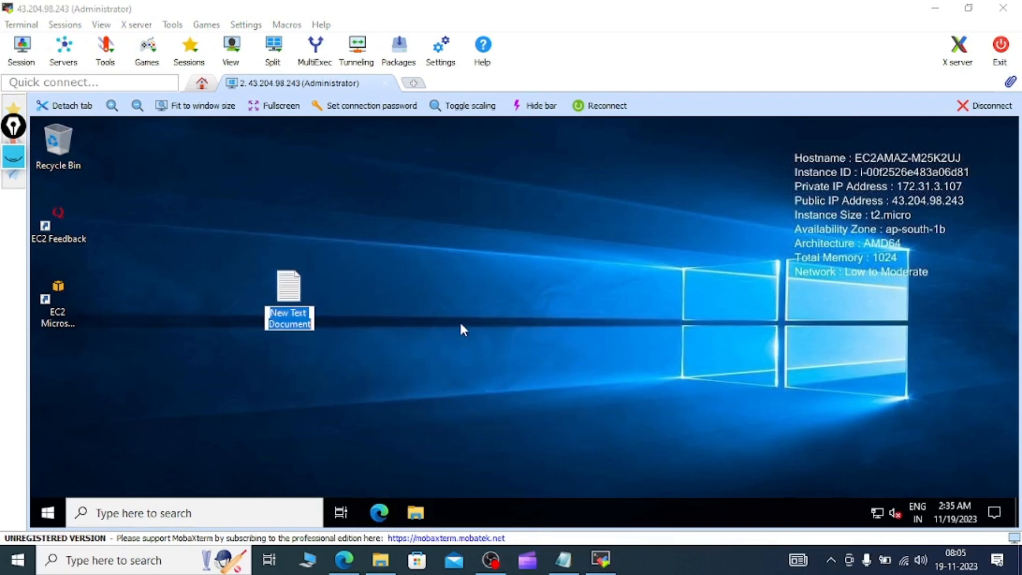
key("Return")
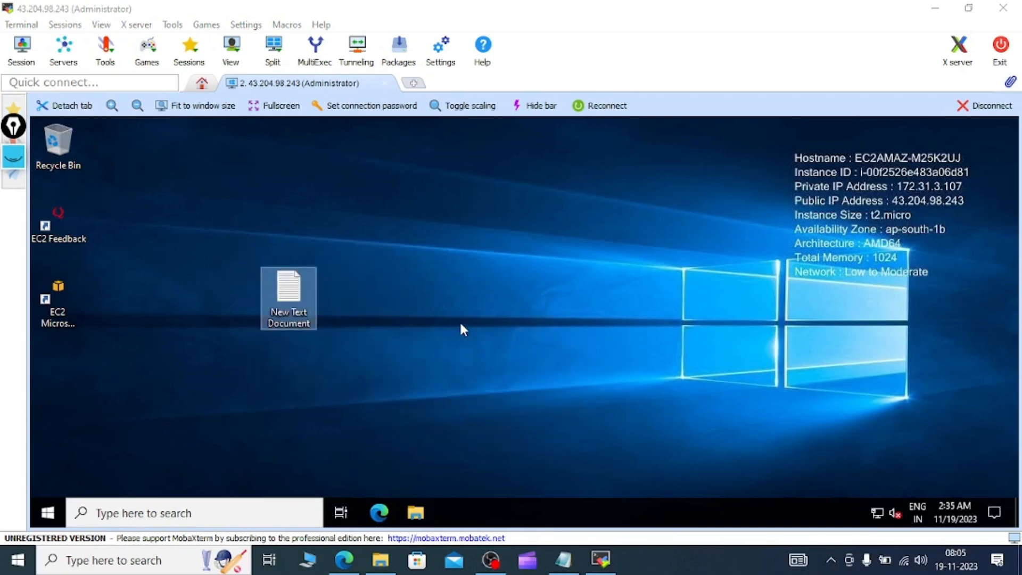
right_click(309, 300)
left_click(363, 464)
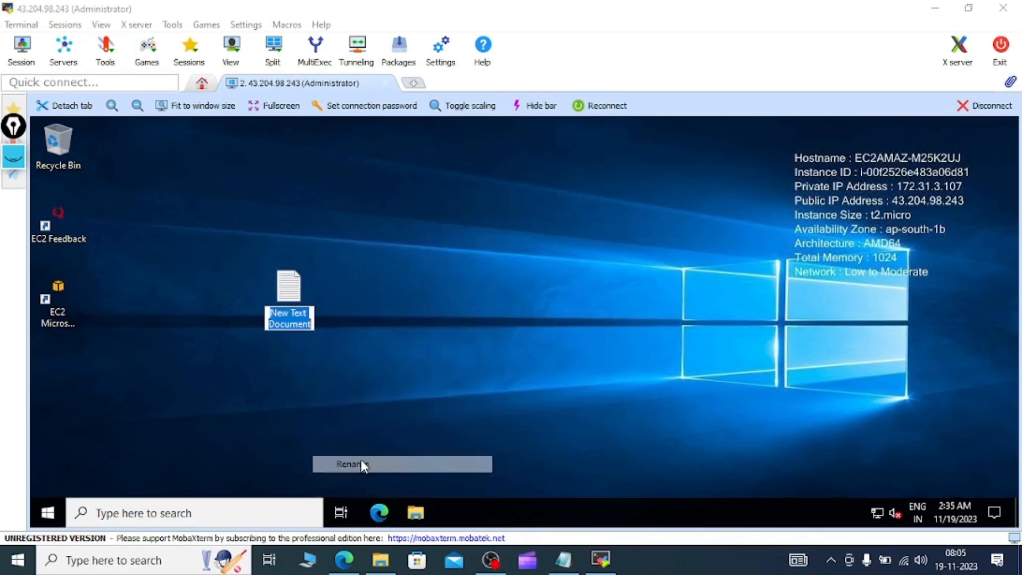
type("Hell")
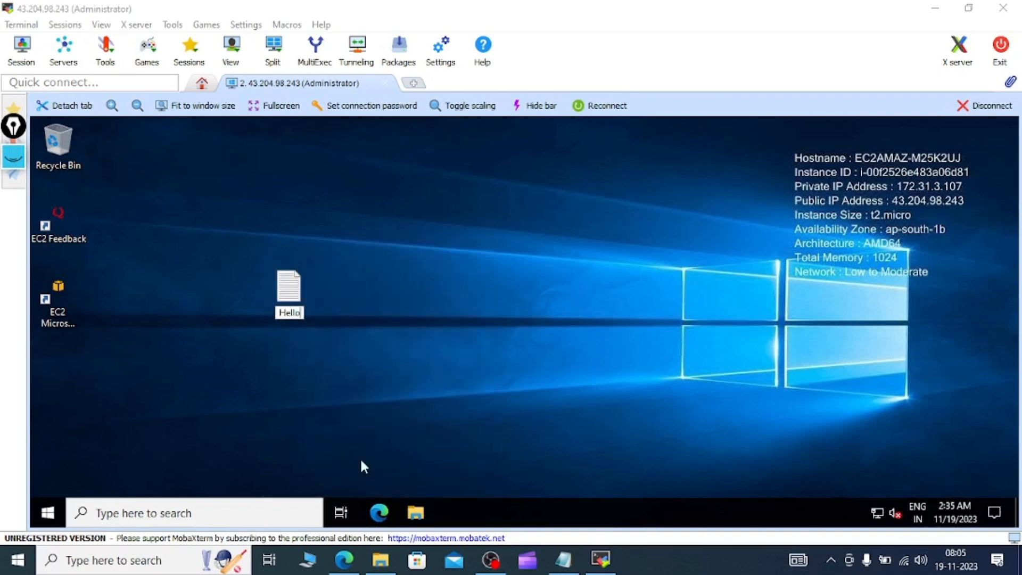
type("o")
key("slash")
key("Return")
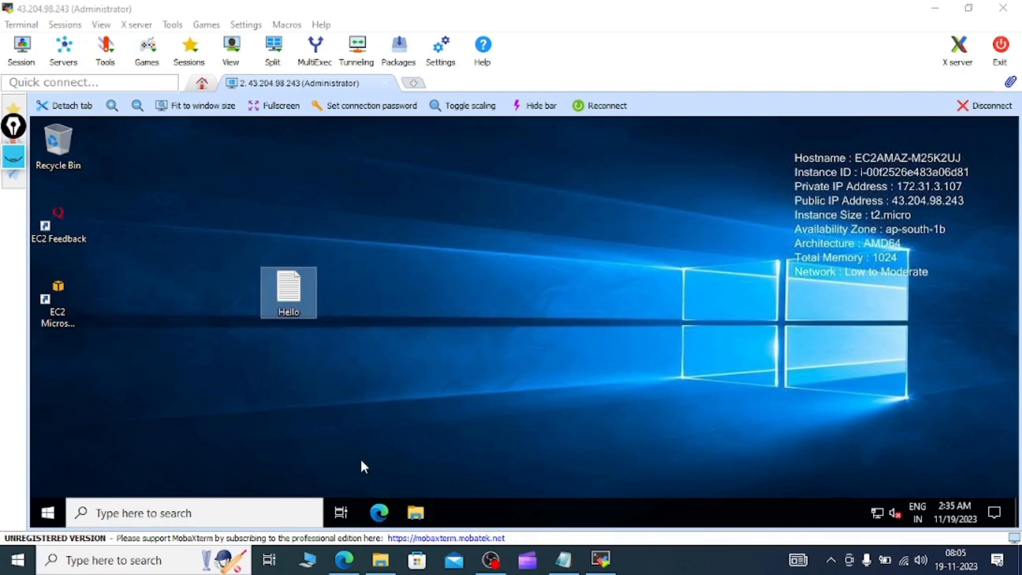
Open the Hello document on the remote desktop, write "hi , welcome to channel", save it and close Notepad
double_click(276, 285)
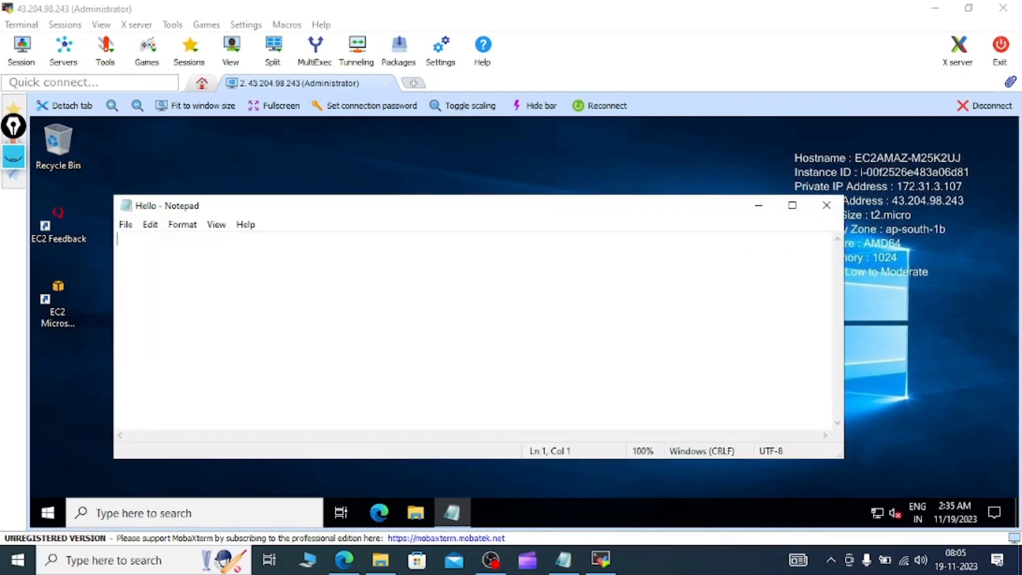
type("hi , wel")
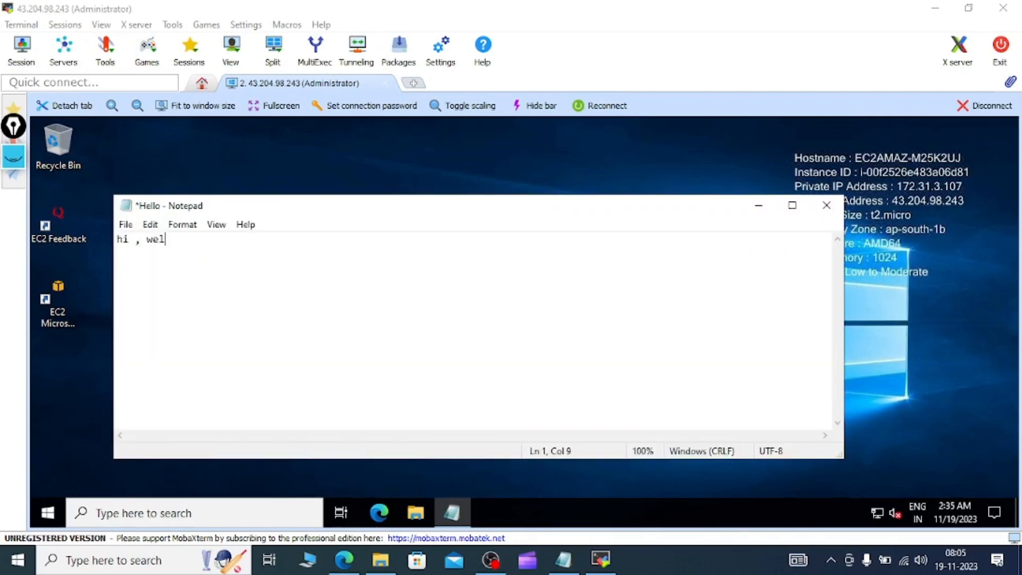
type("come to channe;")
key("BackSpace")
type("l")
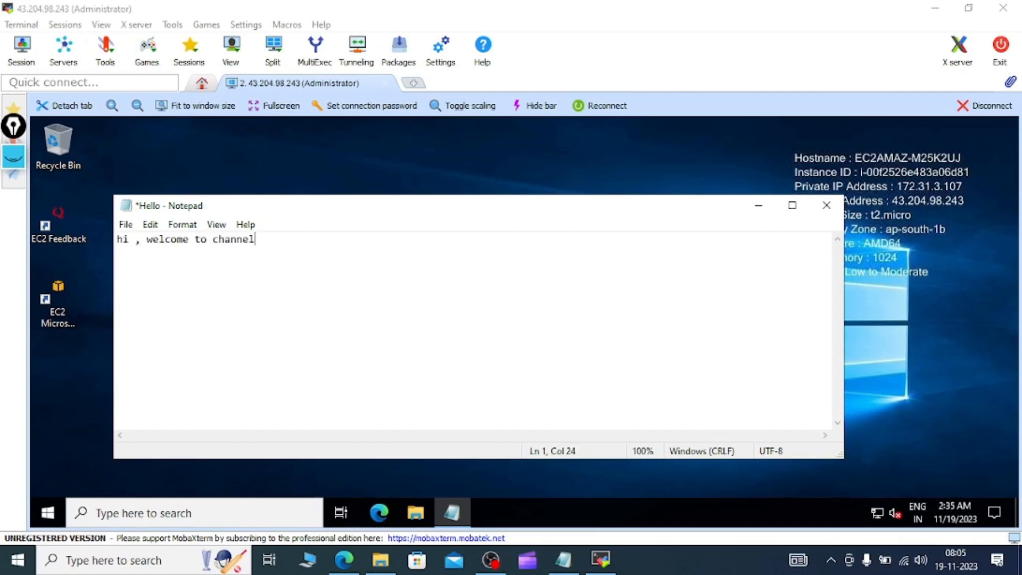
key("ctrl+s")
left_click(825, 205)
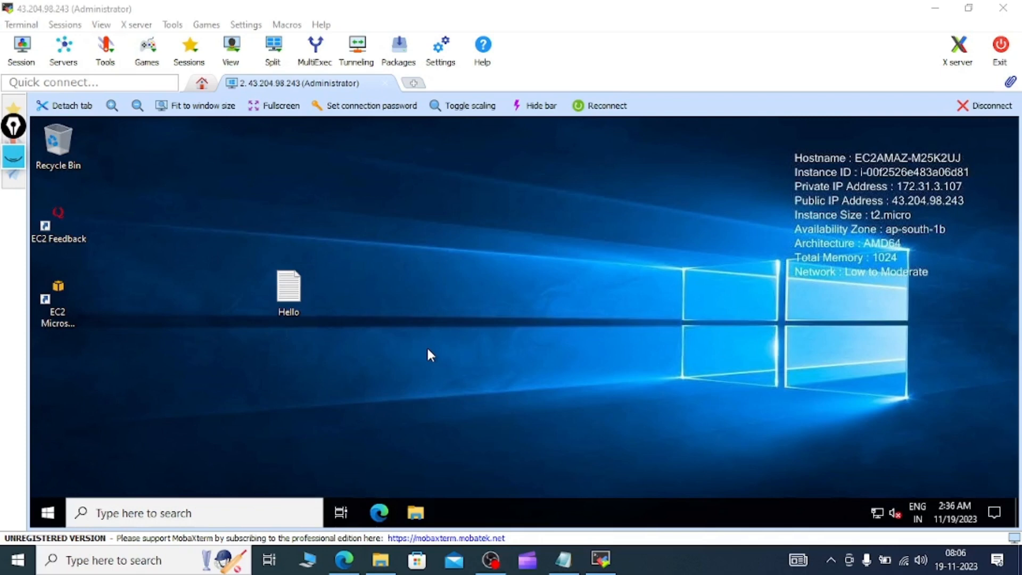
key("Tab")
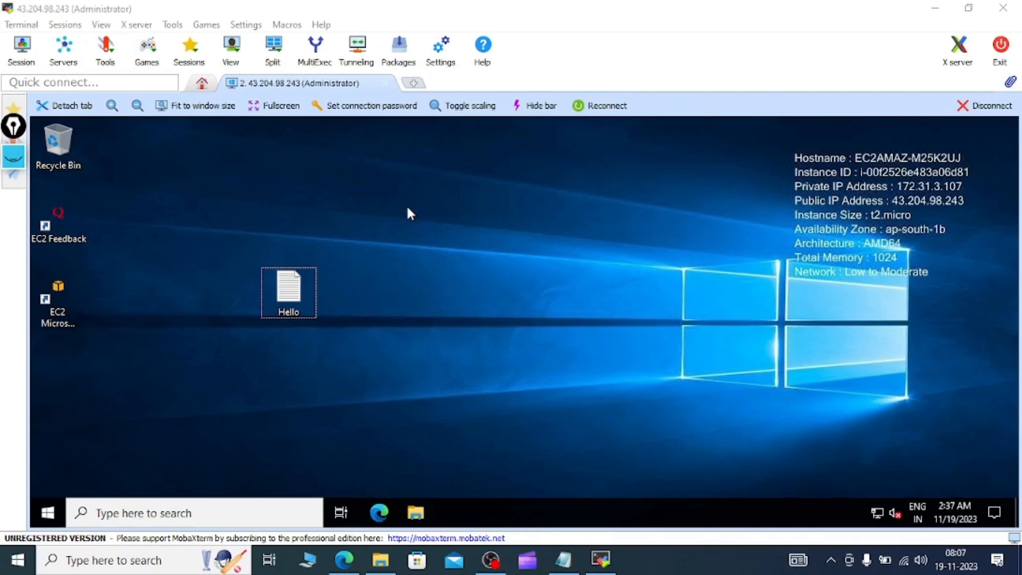
left_click(64, 312)
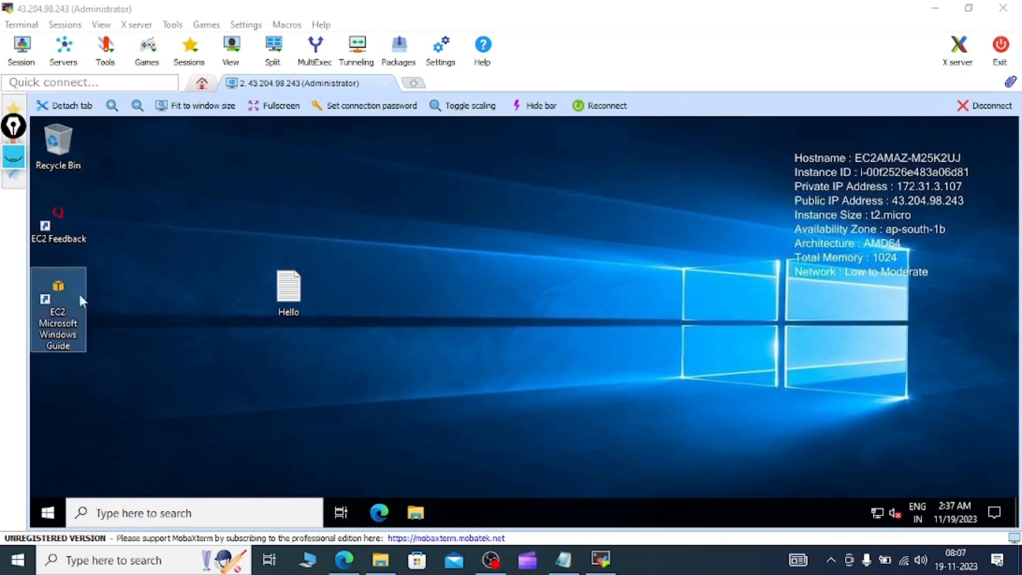
left_click(74, 215)
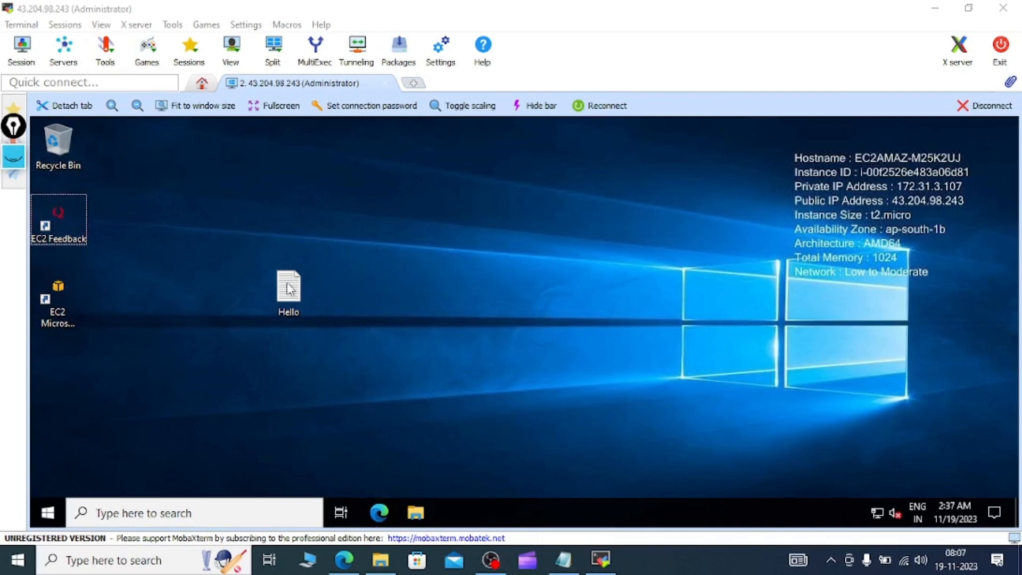
Delete the Hello document from the remote desktop, check for it in the Recycle Bin and close that window
right_click(298, 301)
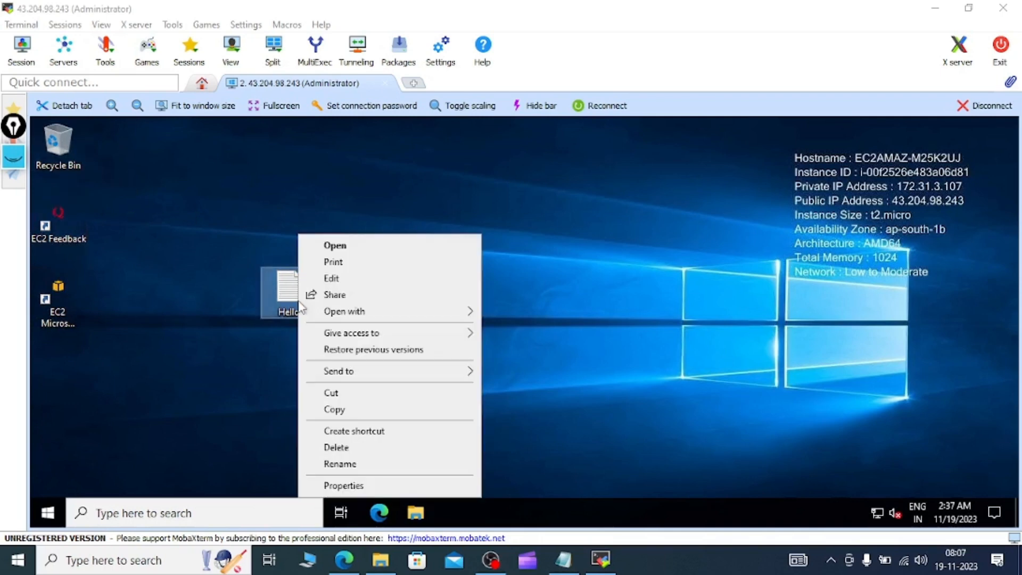
left_click(353, 448)
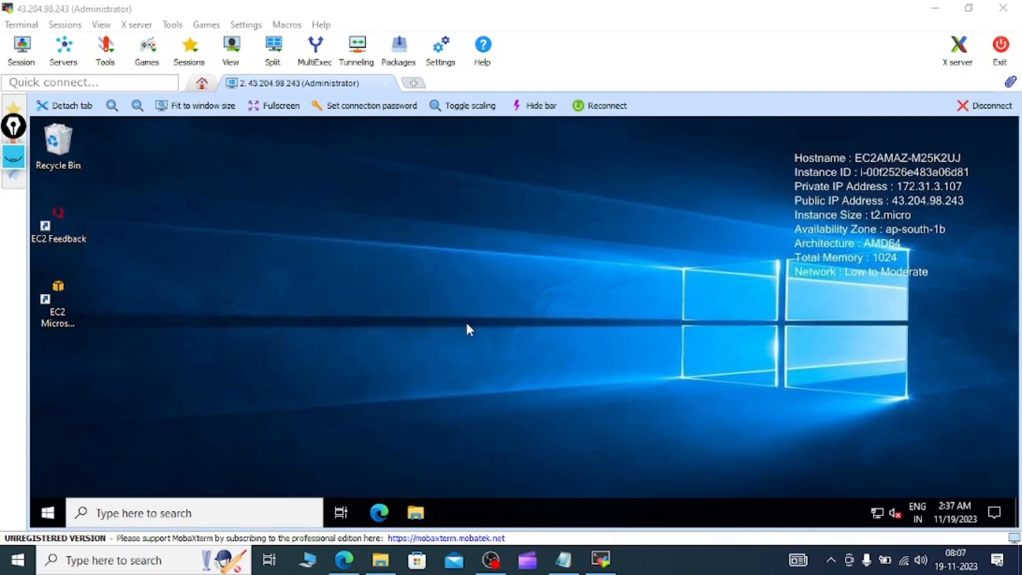
double_click(57, 159)
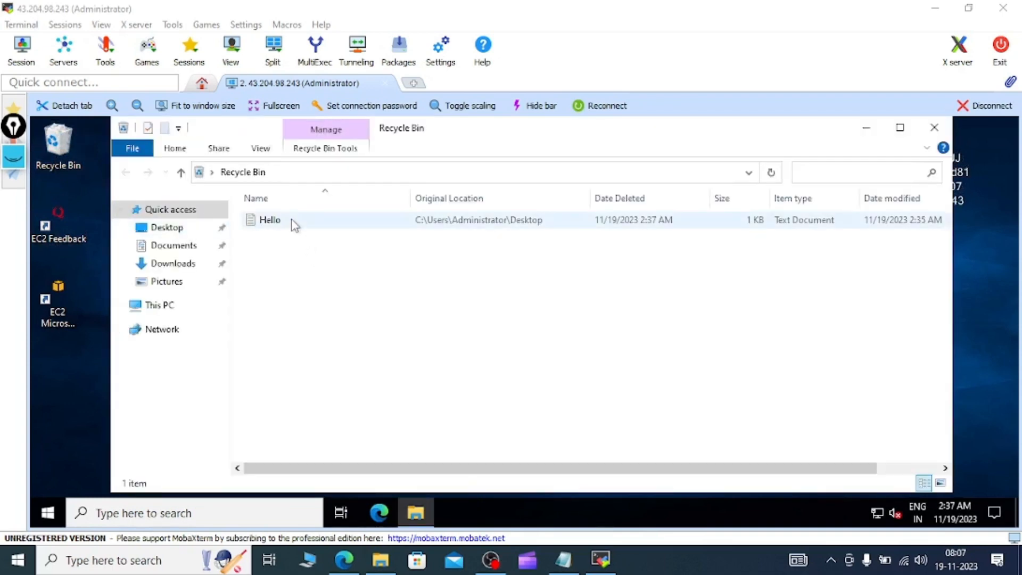
left_click(934, 129)
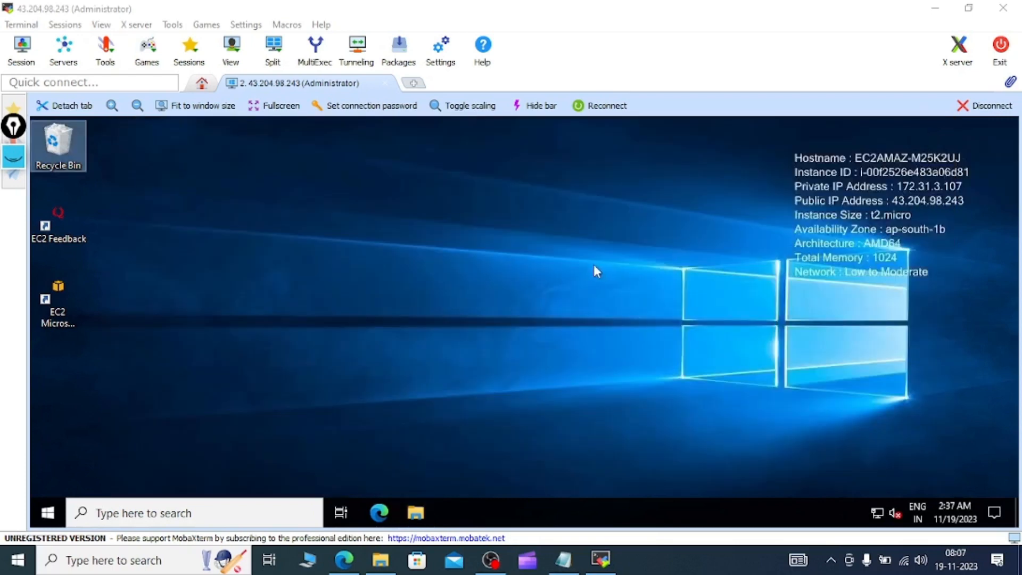
Minimize the open windows to look at the local desktop and return to the remote Windows server session in MobaXterm
left_click(947, 7)
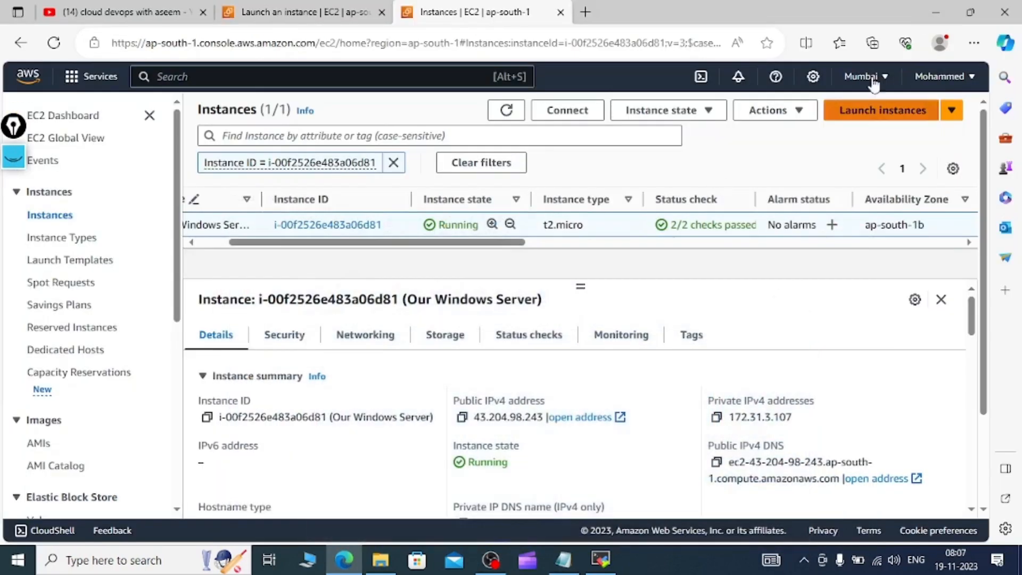
left_click(952, 8)
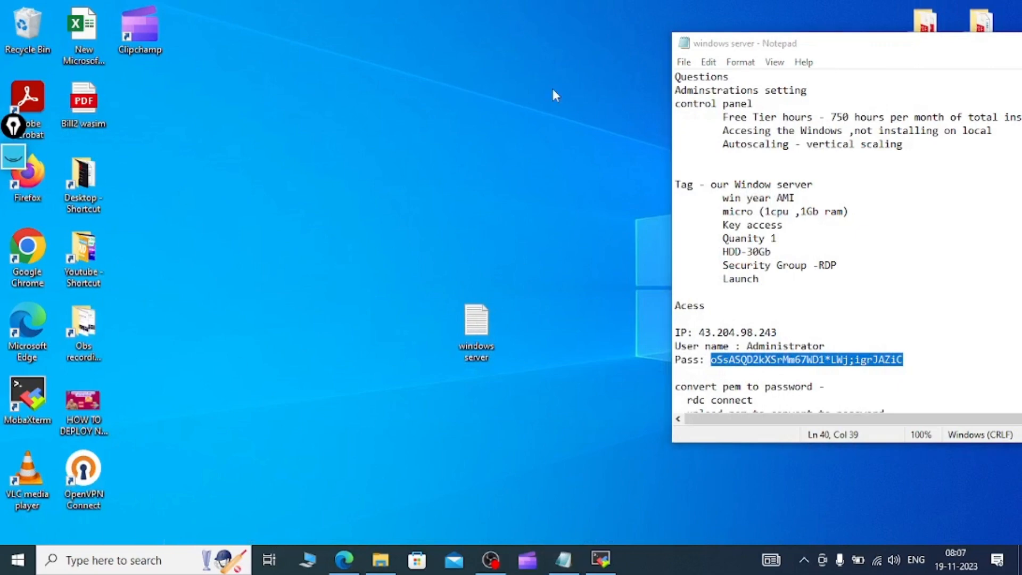
left_click(601, 558)
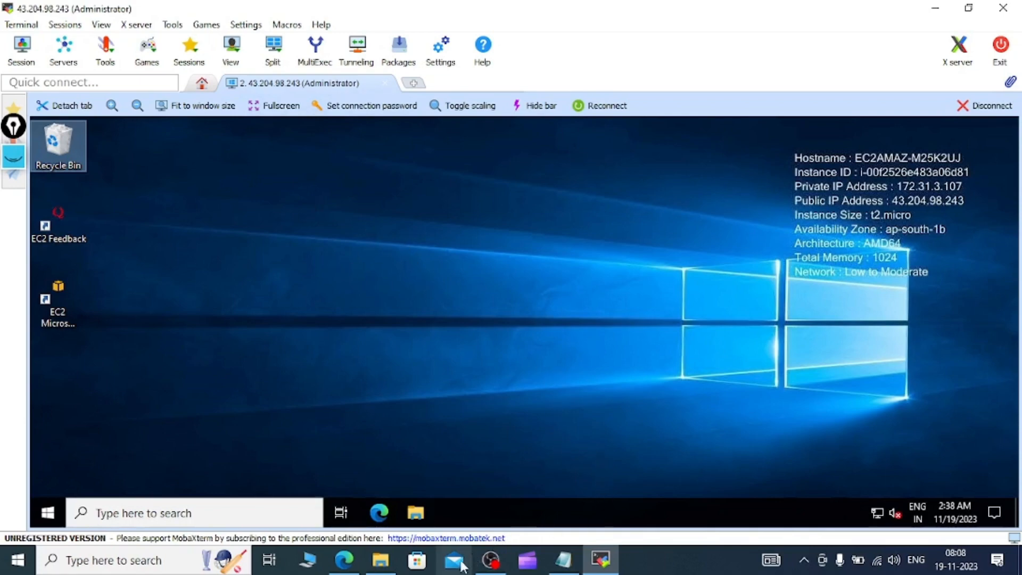
Switch to the EC2 console in Edge and open the inbound rules of Our Windows Server's security group for editing
left_click(344, 566)
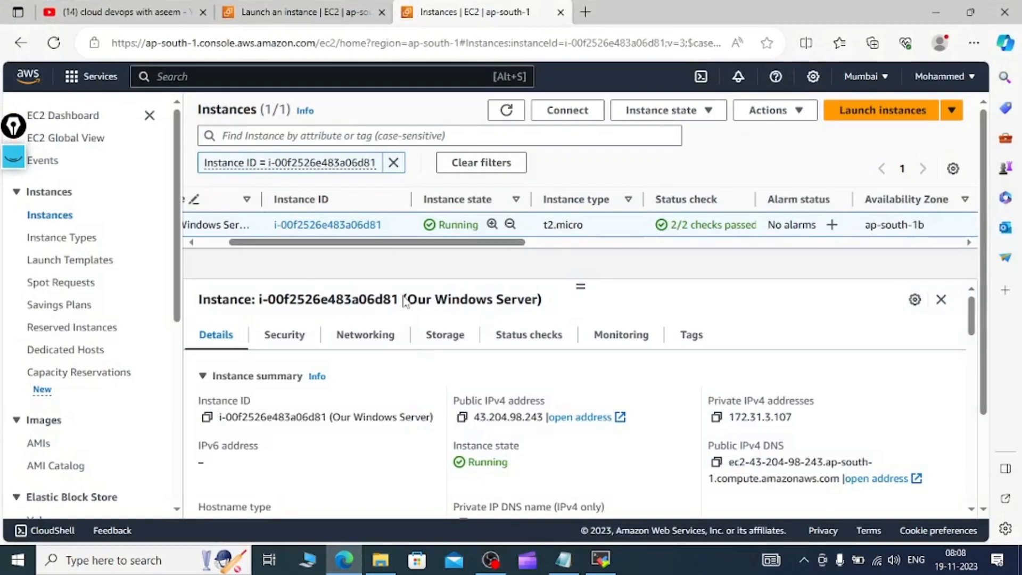
left_click(292, 336)
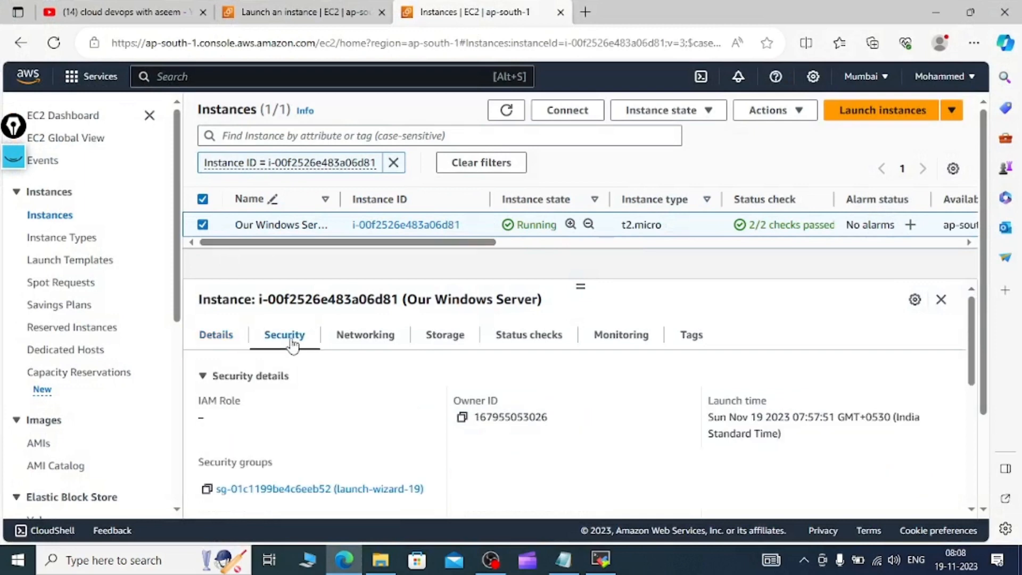
left_click(326, 489)
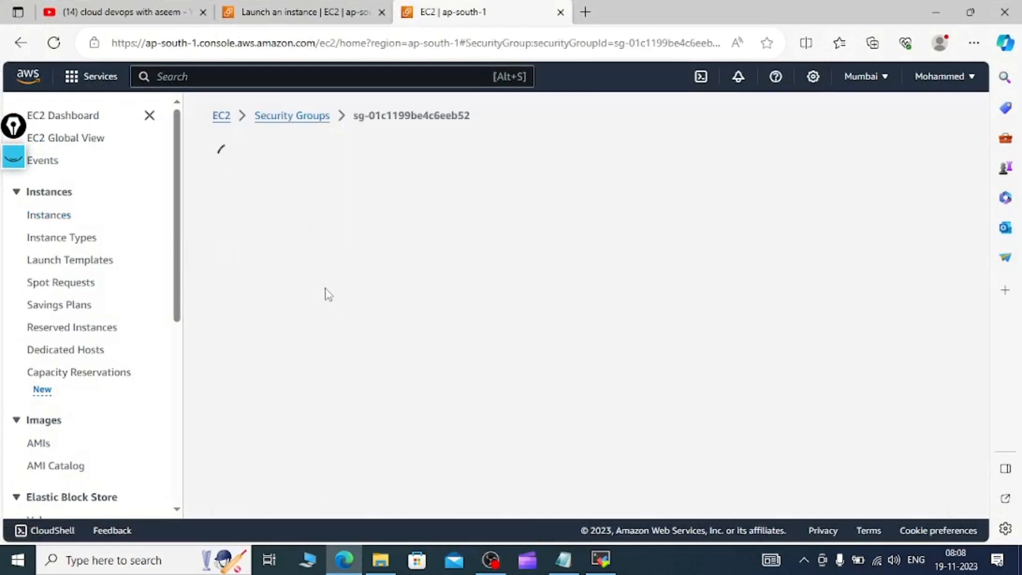
scroll(346, 298, "down", 2)
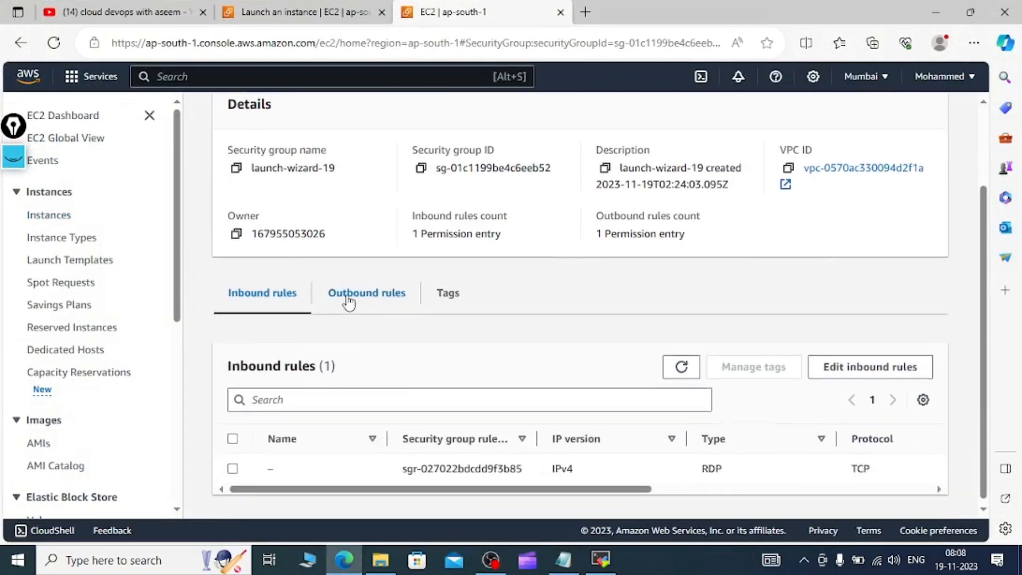
left_click(840, 375)
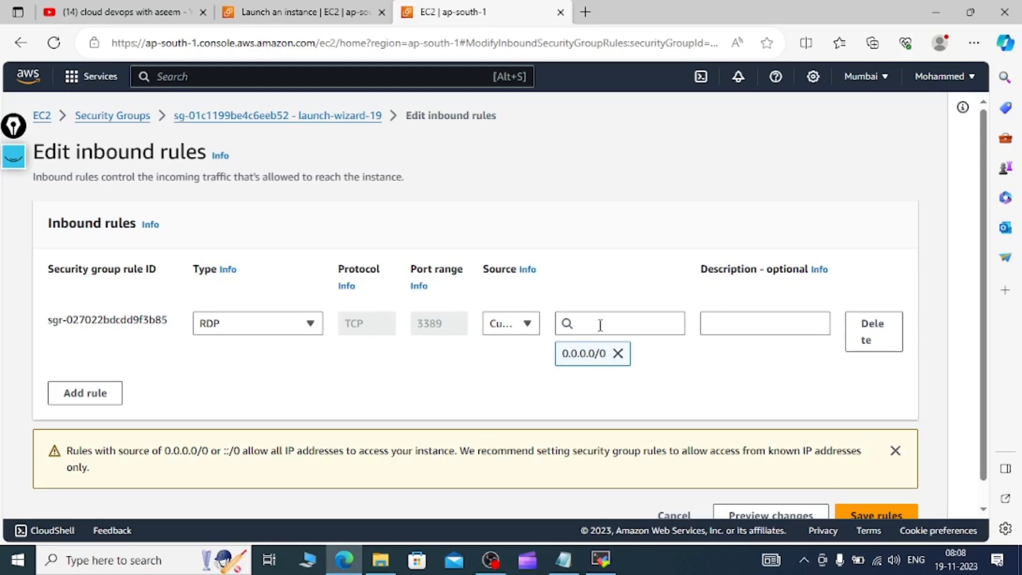
Clear the RDP inbound rule's open source range and set its source to My IP
left_click(617, 352)
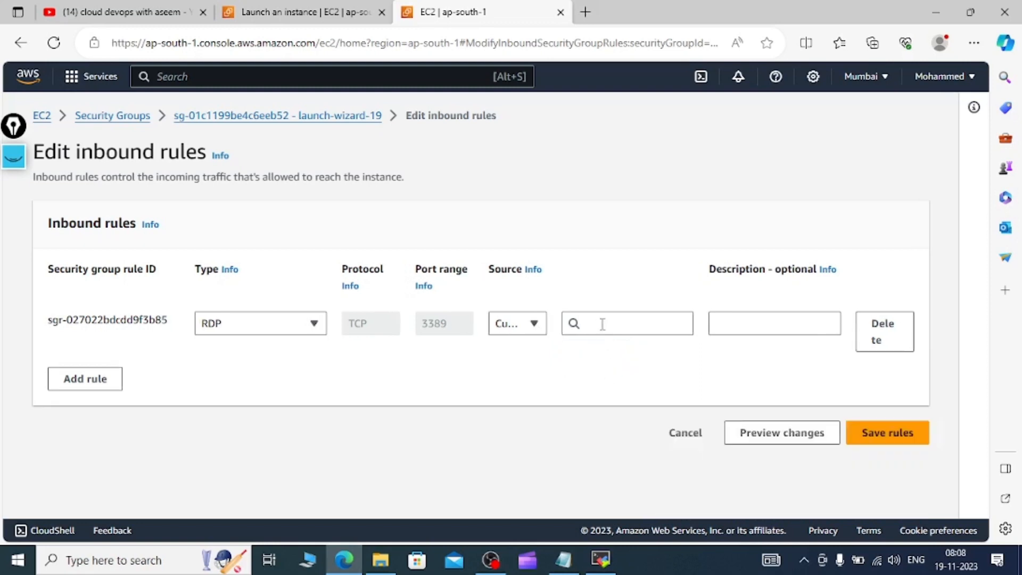
left_click(603, 324)
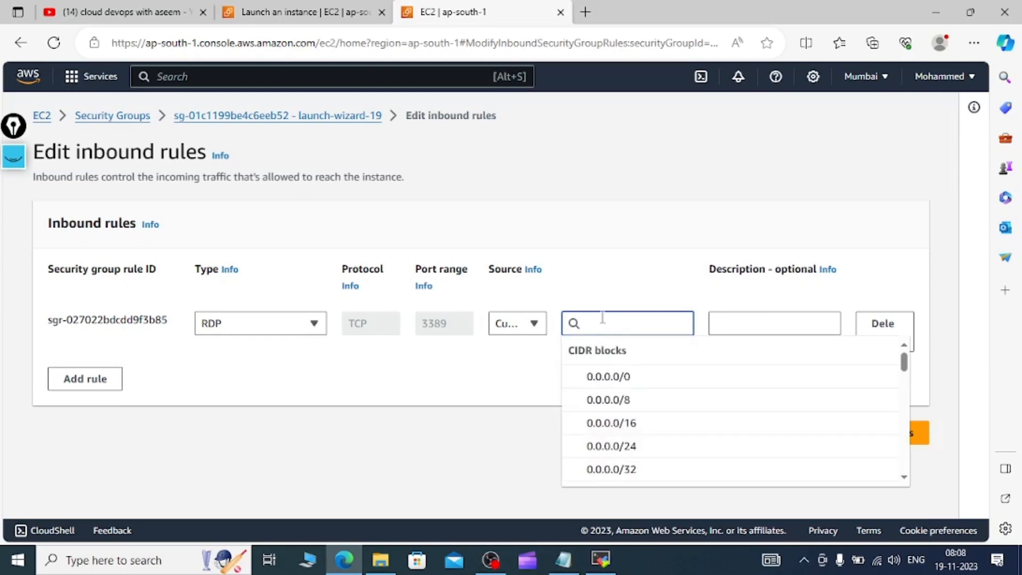
type("m")
key("BackSpace")
left_click(515, 323)
left_click(507, 417)
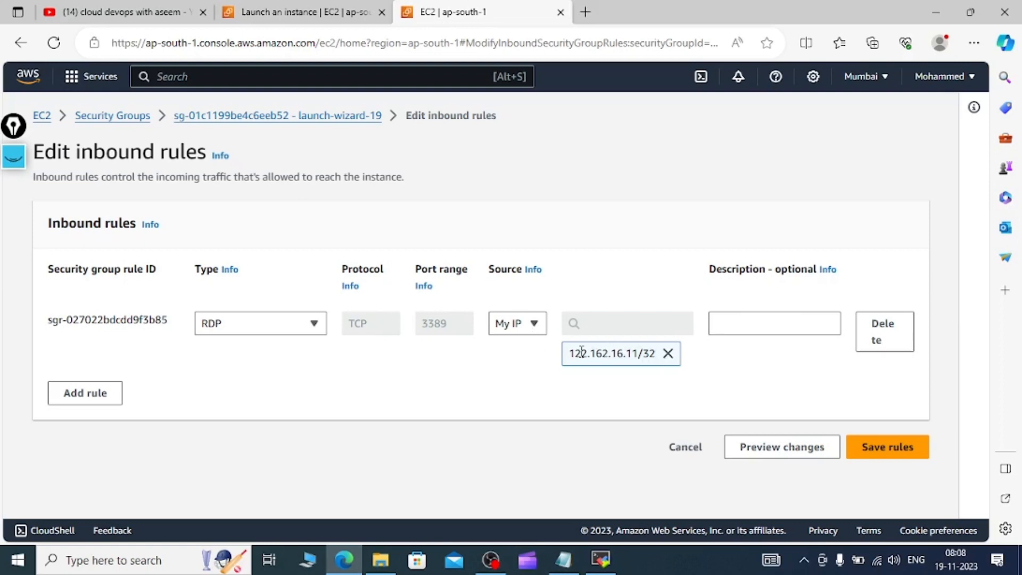
Try to replace the RDP rule's My IP source with a custom address starting with "12."
left_click(667, 353)
left_click(621, 327)
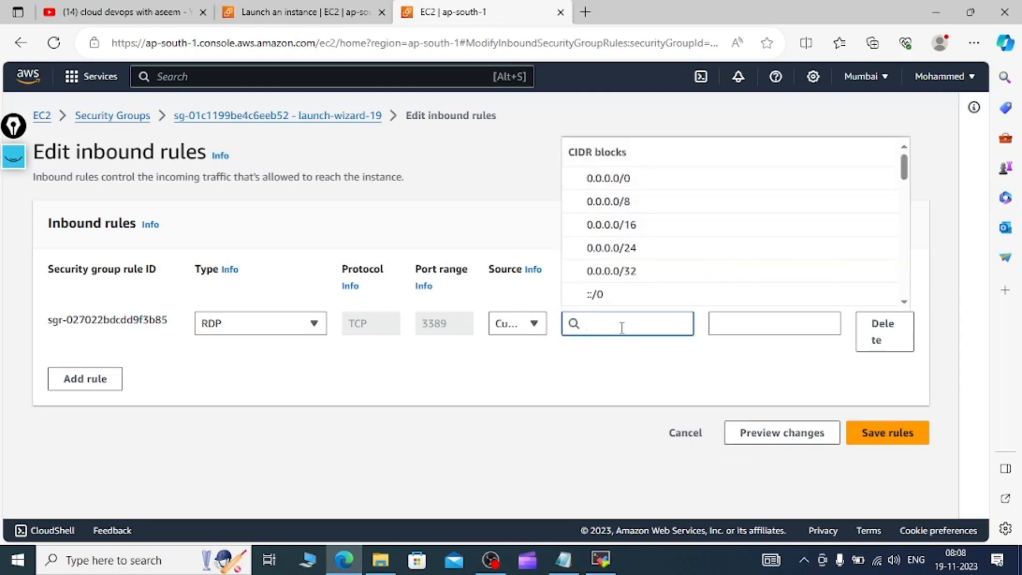
type("12.")
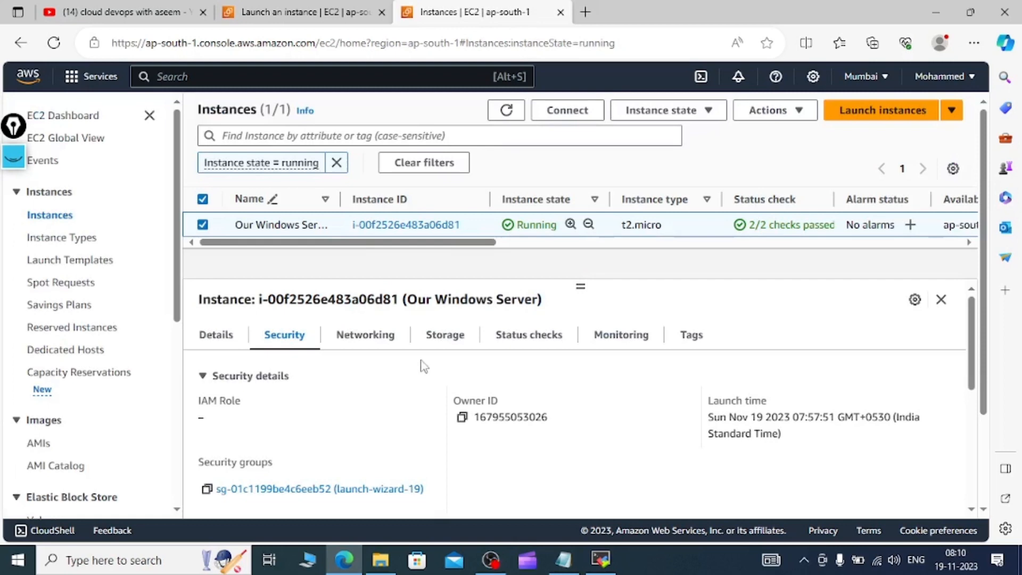
Open the launch-wizard-19 security group from the security details of the running Our Windows Server instance and show its inbound rules
left_click(234, 344)
left_click(274, 341)
left_click(281, 491)
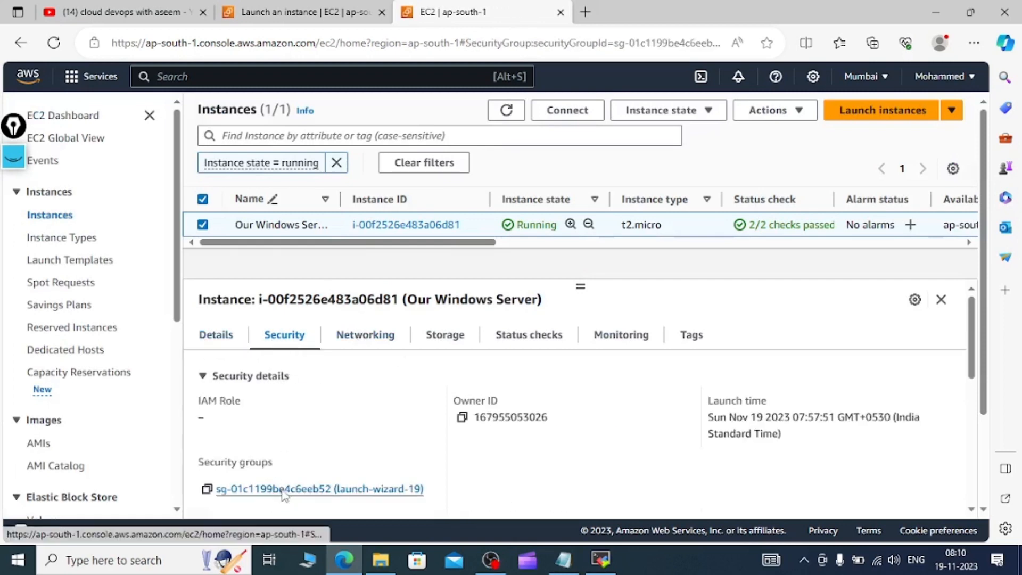
scroll(375, 264, "down", 4)
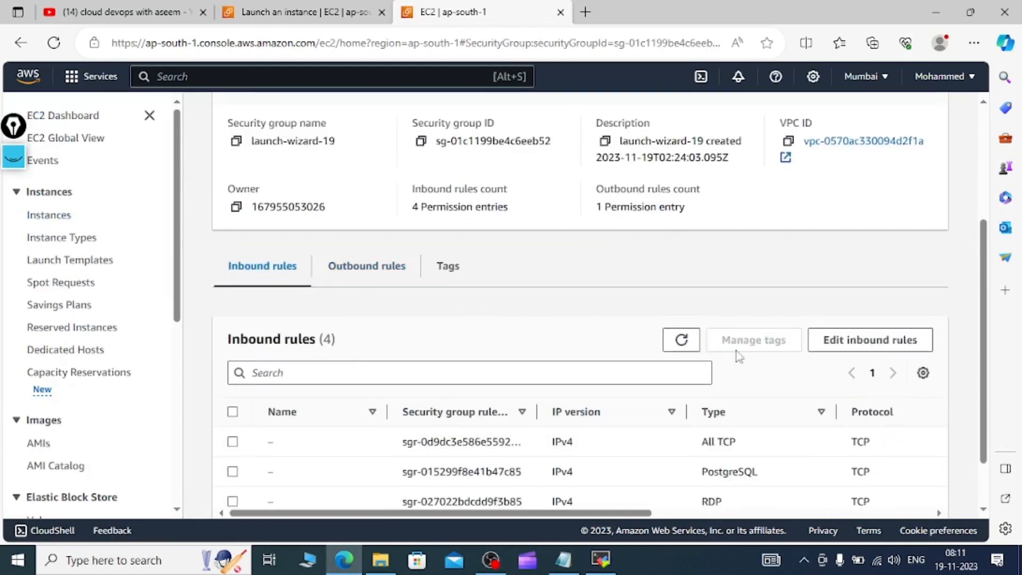
left_click(841, 350)
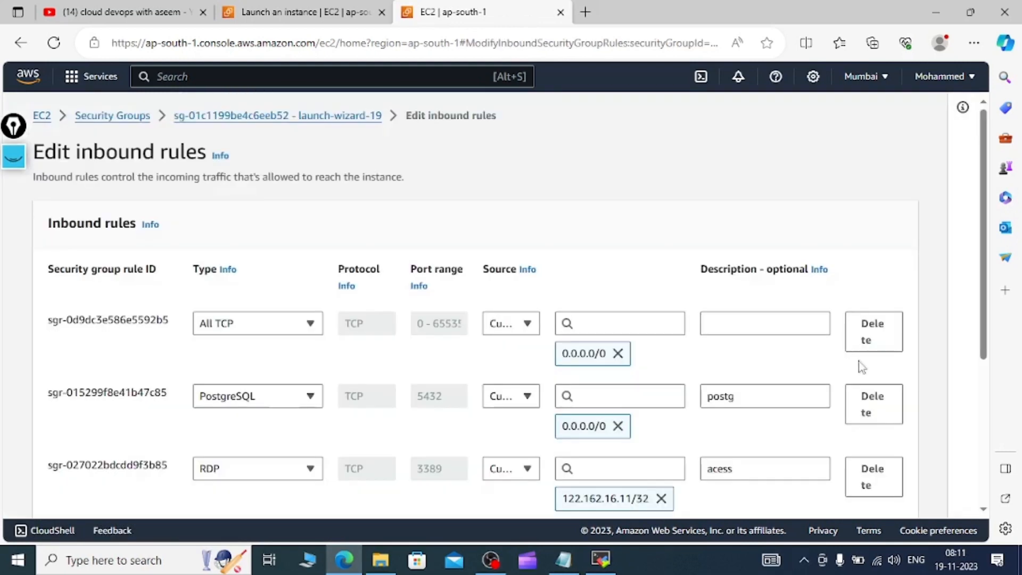
left_click(871, 412)
left_click(871, 417)
left_click(871, 357)
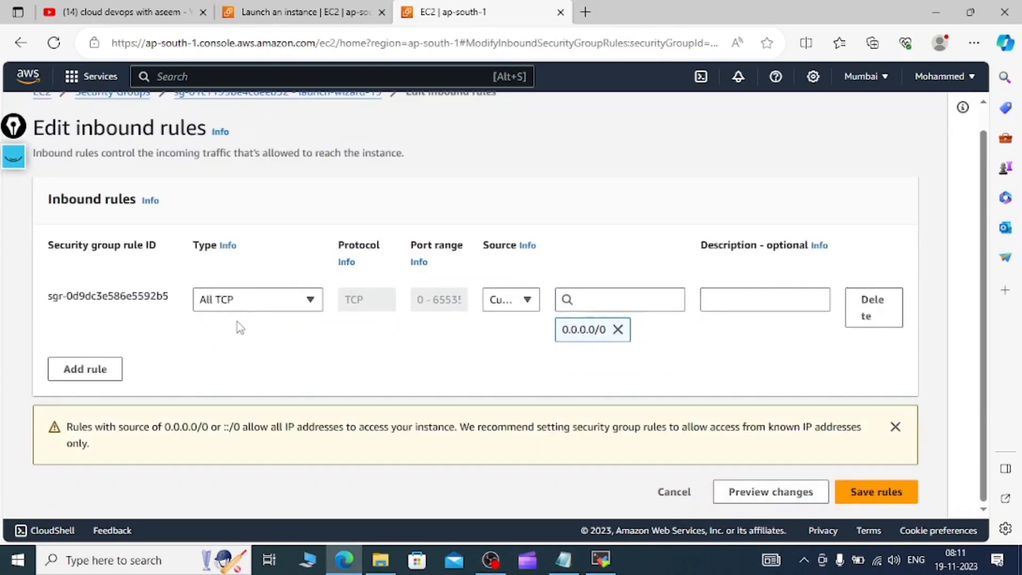
left_click(85, 369)
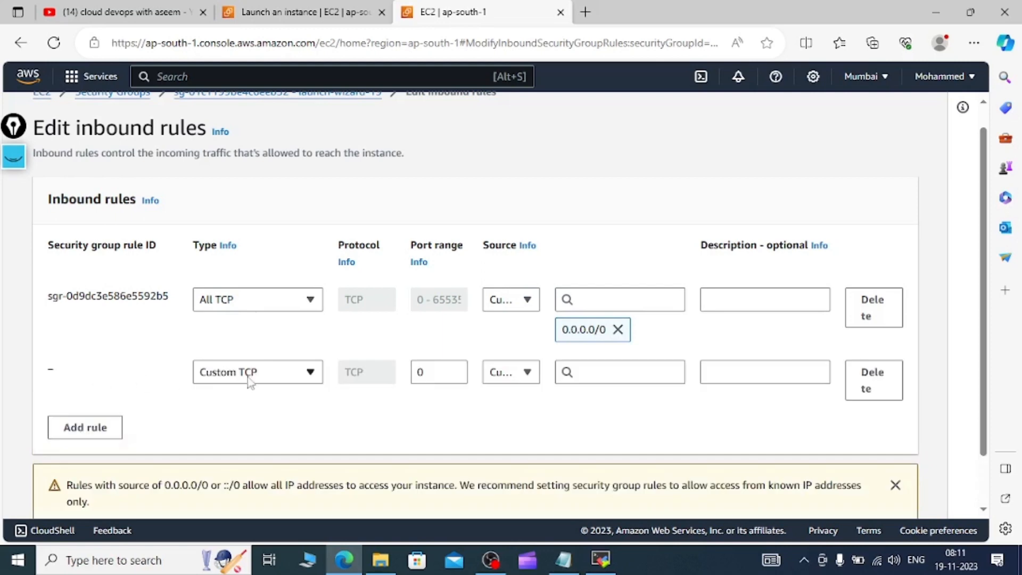
left_click(250, 373)
scroll(255, 254, "down", 5)
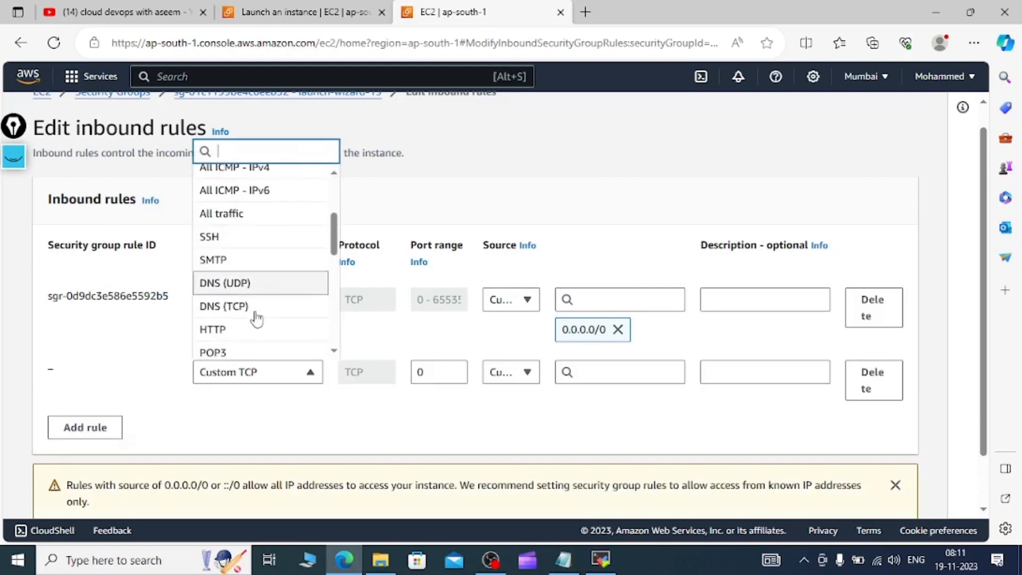
scroll(250, 330, "down", 3)
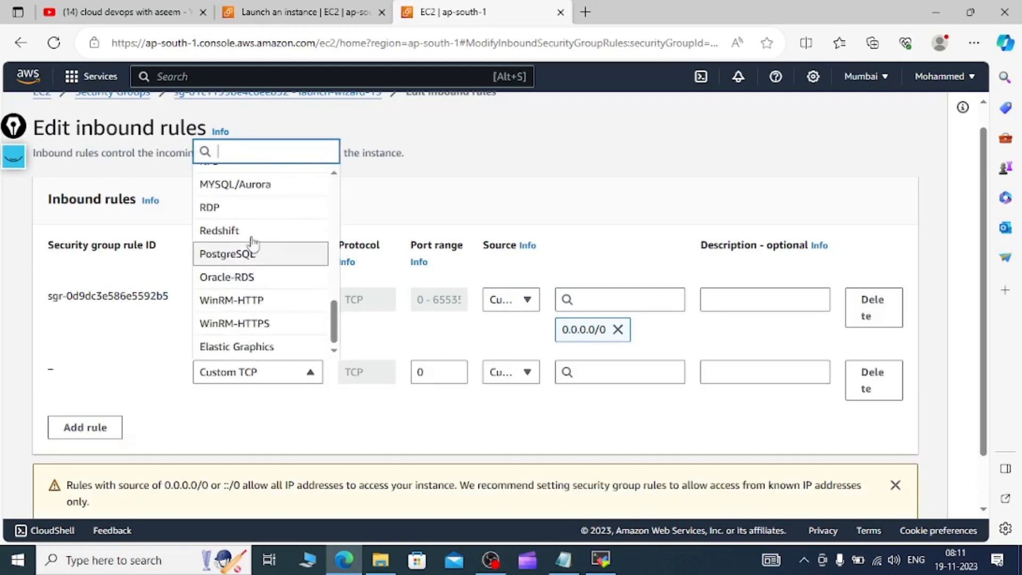
left_click(247, 210)
scroll(546, 350, "down", 3)
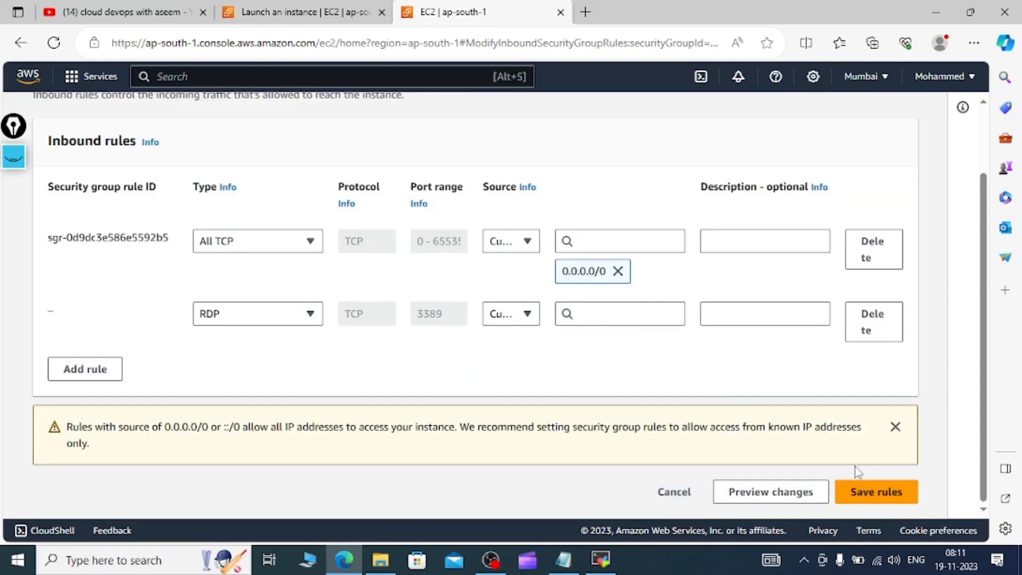
left_click(671, 491)
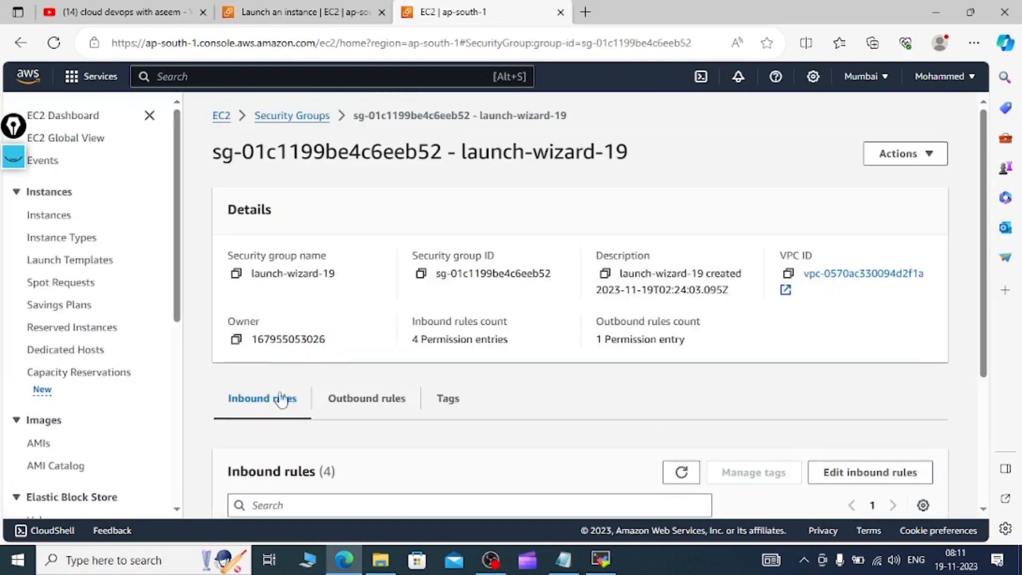
Edit the inbound rules again and delete the Custom TCP 8080, All TCP and PostgreSQL rules, keeping the RDP rule
left_click(886, 473)
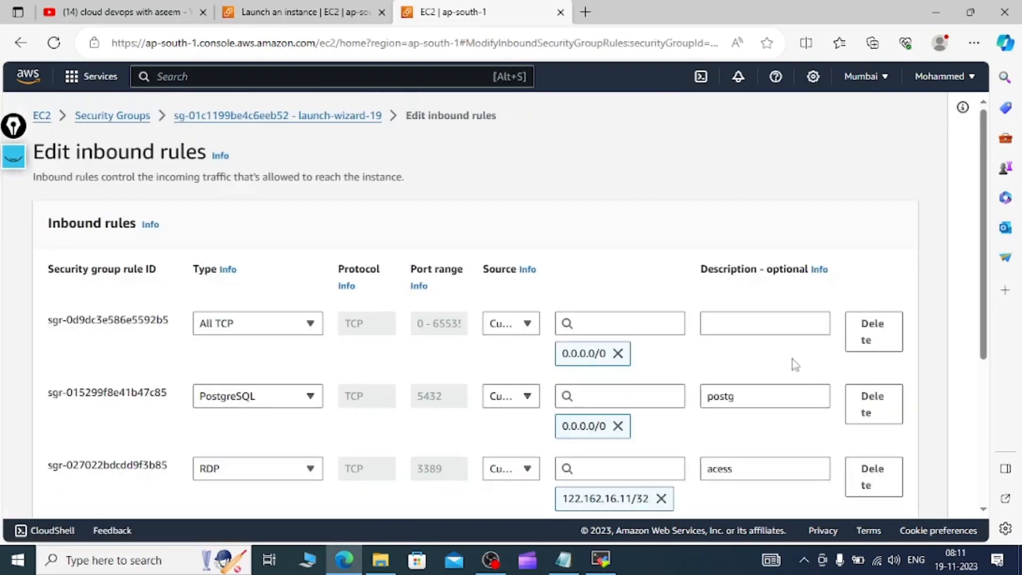
scroll(791, 360, "down", 3)
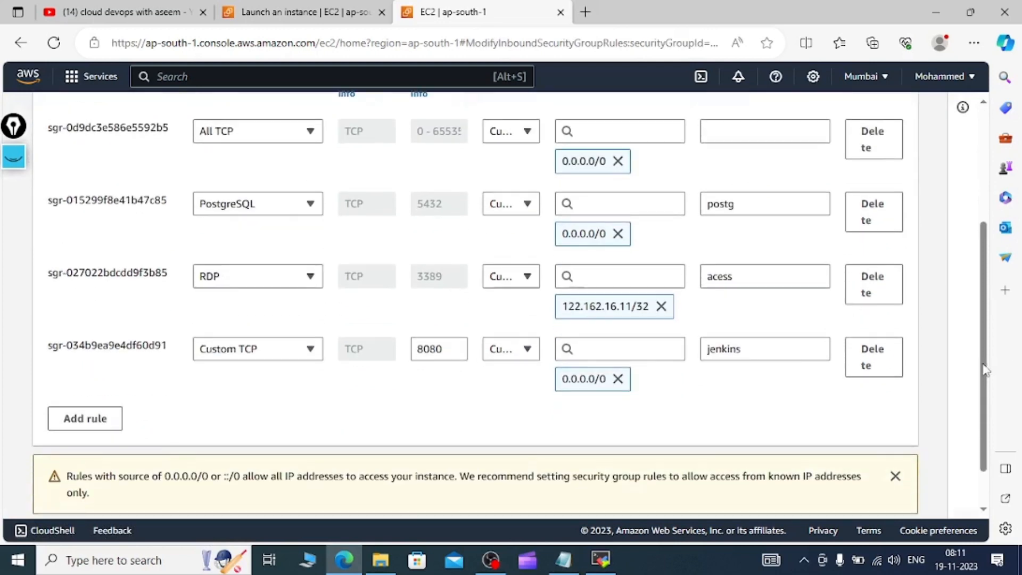
left_click(873, 356)
scroll(873, 335, "up", 2)
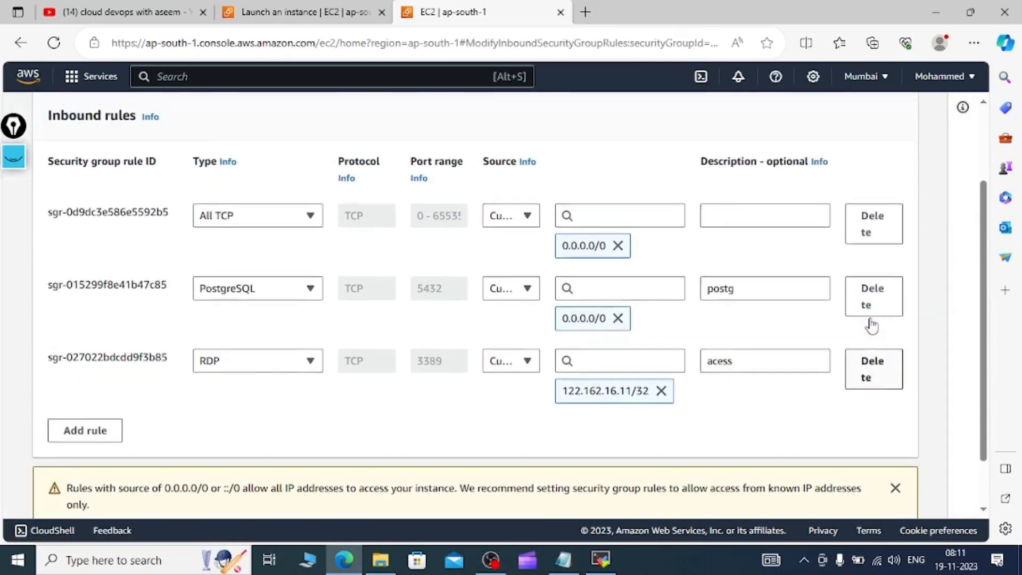
left_click(874, 232)
left_click(873, 246)
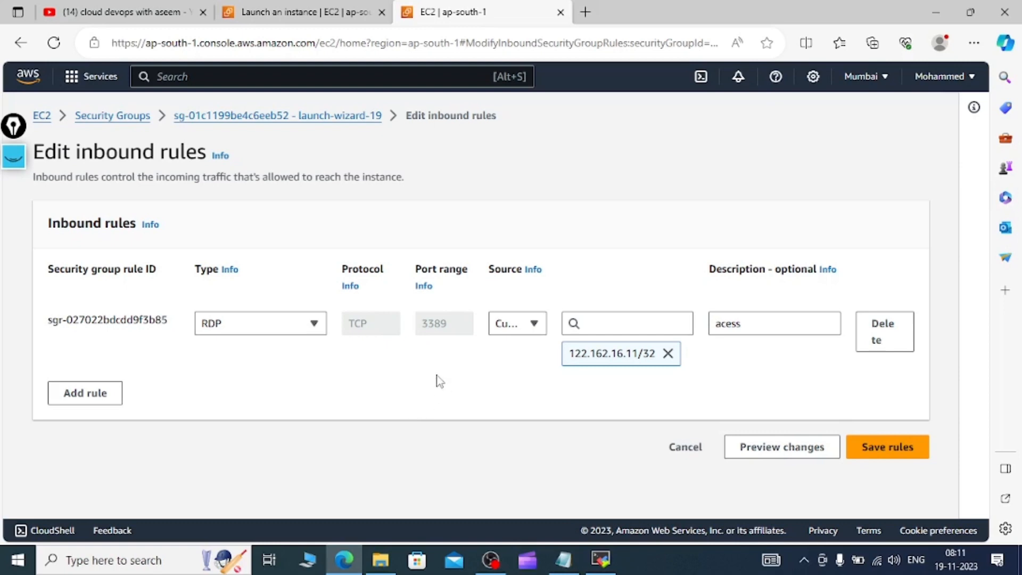
Switch to MobaXterm to view the remote server desktop, and return to the inbound rules in Edge
left_click(600, 559)
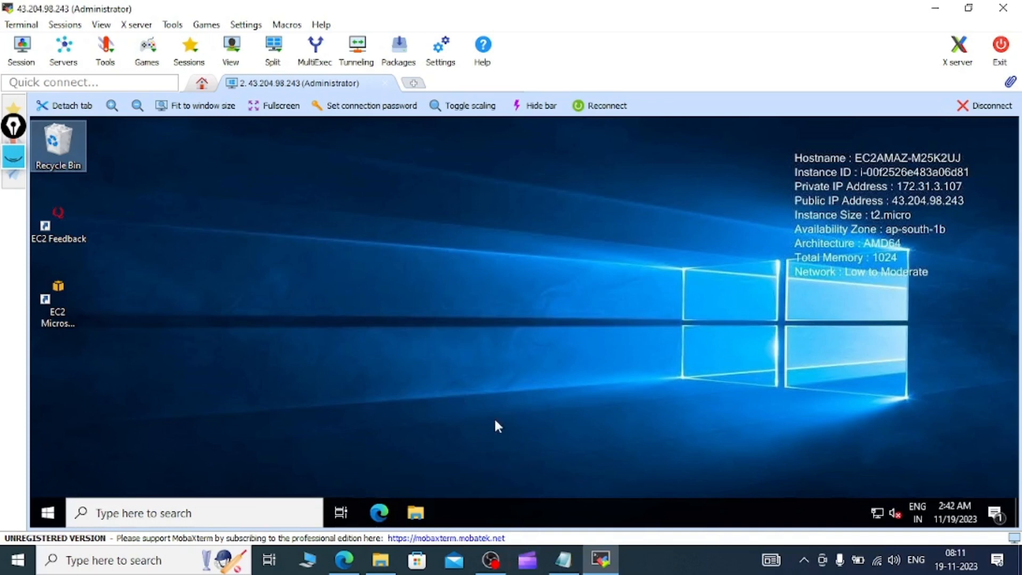
left_click(344, 560)
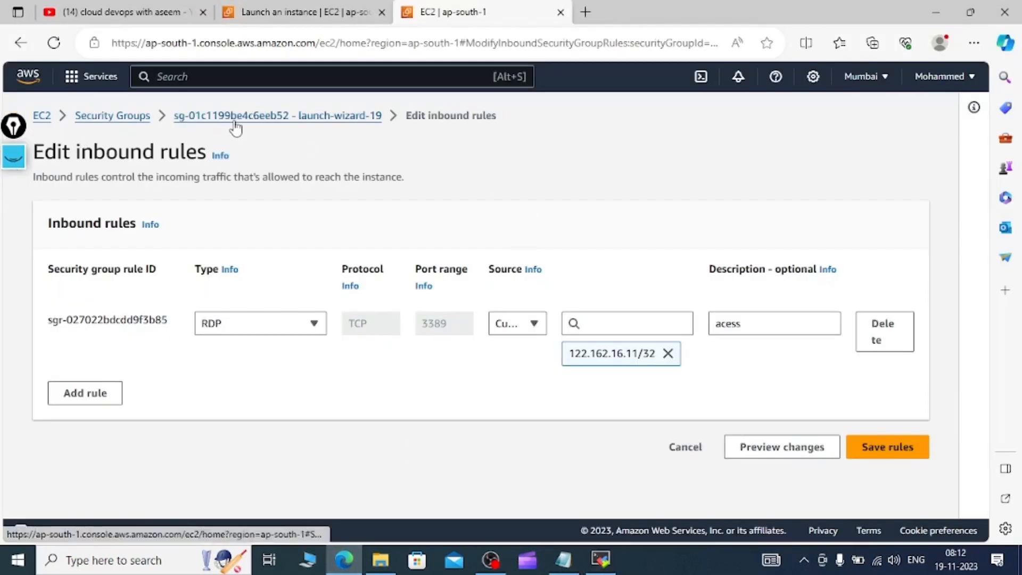
Add a PostgreSQL inbound rule with source Anywhere-IPv4 and the description "post"
left_click(89, 399)
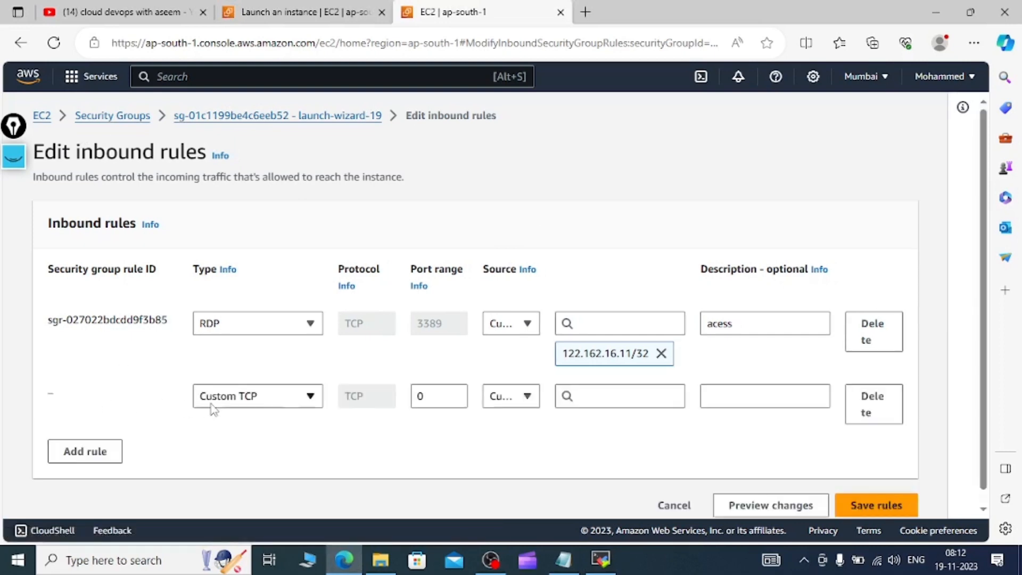
left_click(230, 401)
scroll(233, 326, "down", 5)
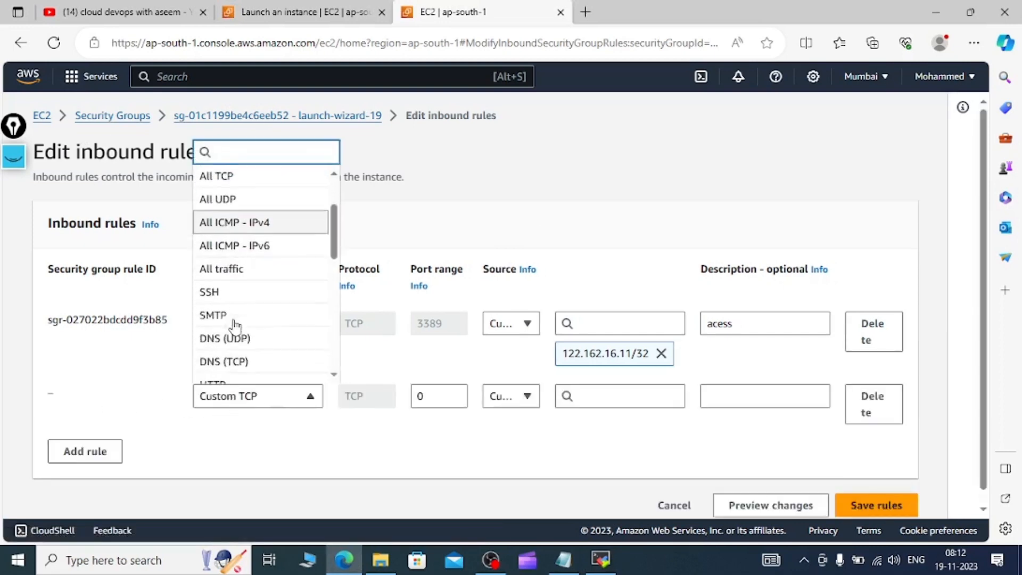
scroll(234, 327, "down", 4)
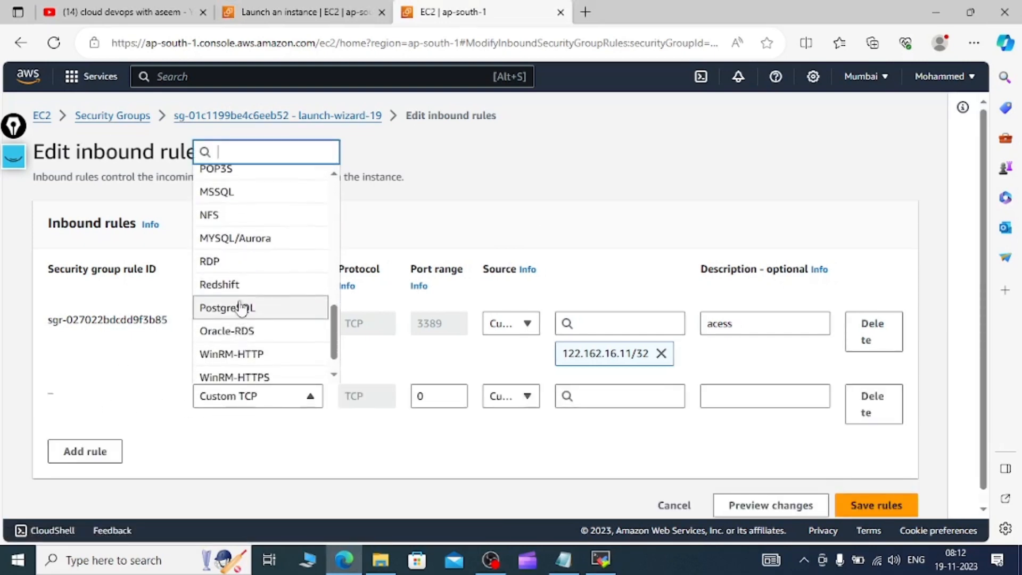
left_click(241, 307)
left_click(506, 396)
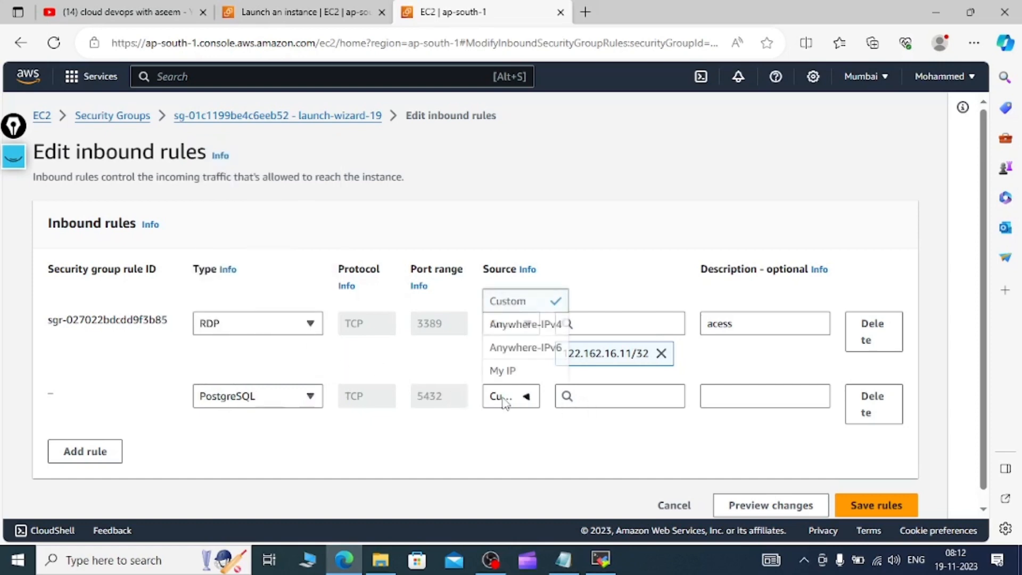
left_click(524, 324)
left_click(766, 399)
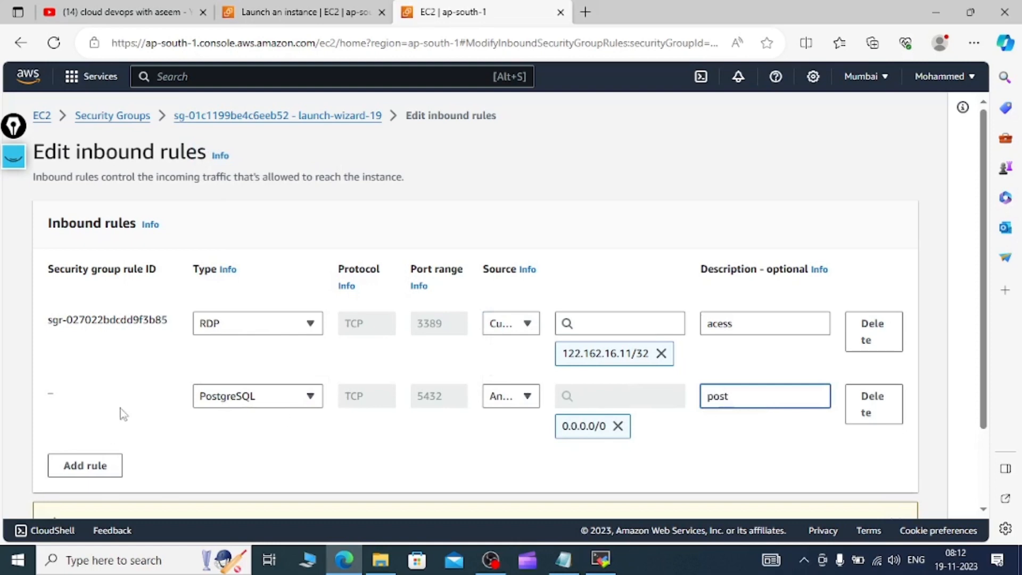
Add another inbound rule below the PostgreSQL rule and look through its available types, keeping Custom TCP
scroll(115, 396, "down", 2)
left_click(106, 368)
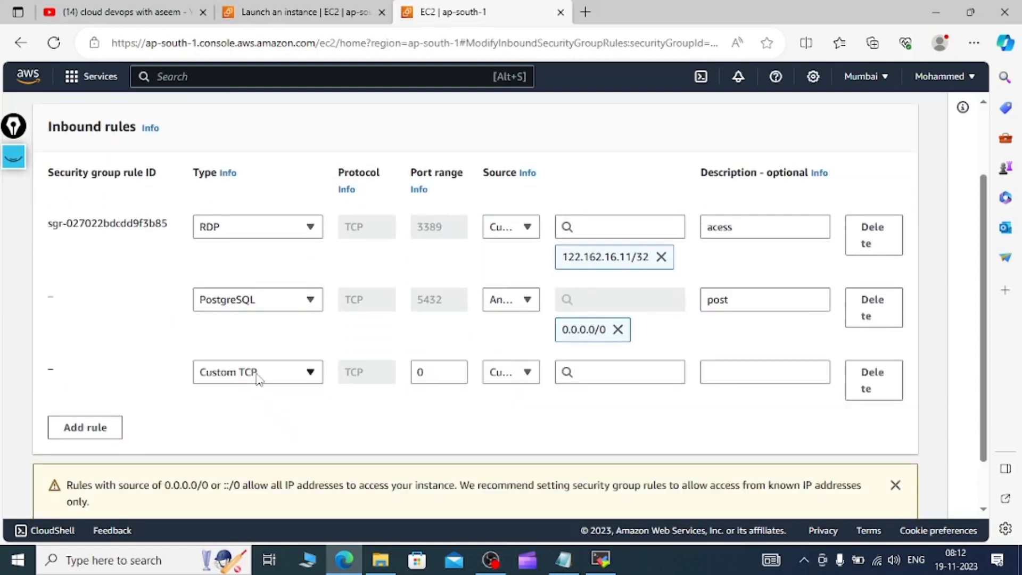
left_click(258, 375)
scroll(266, 316, "down", 3)
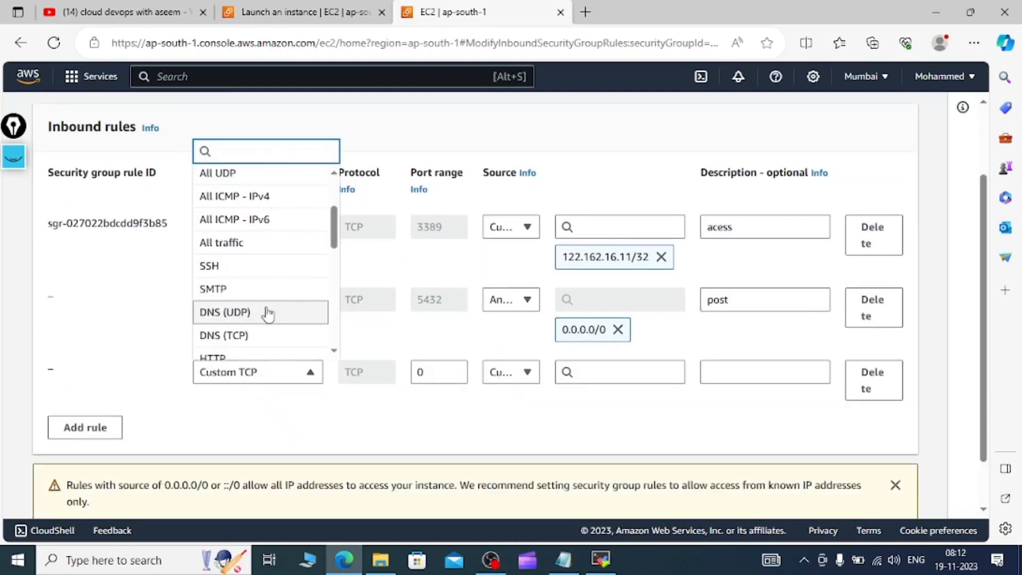
scroll(266, 311, "down", 1)
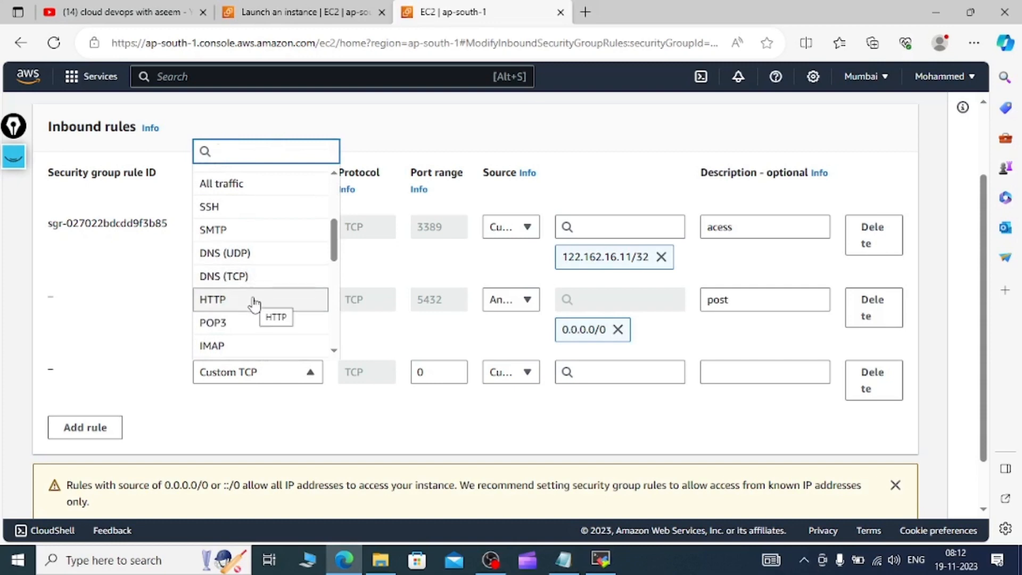
scroll(253, 303, "down", 2)
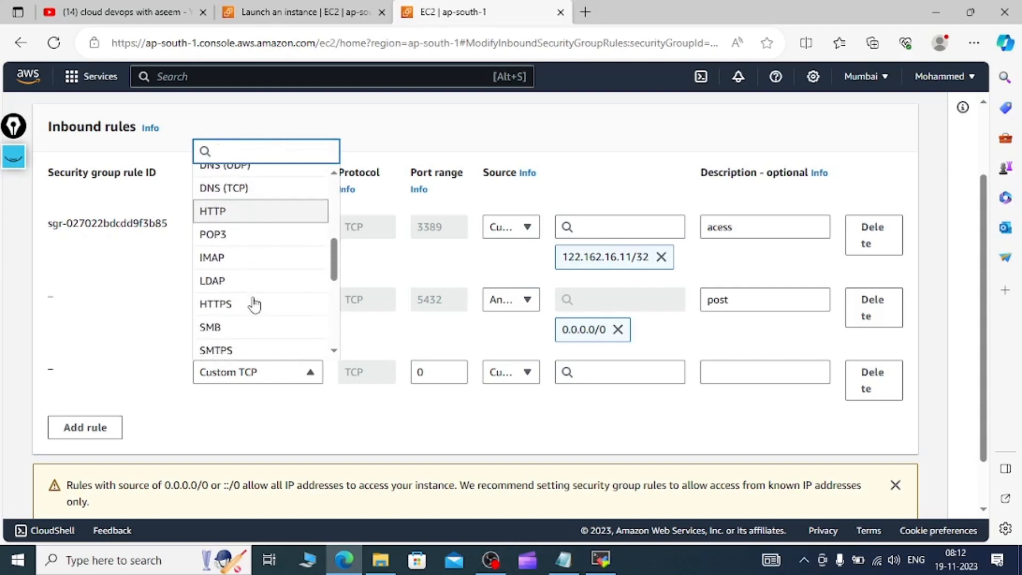
scroll(250, 302, "up", 4)
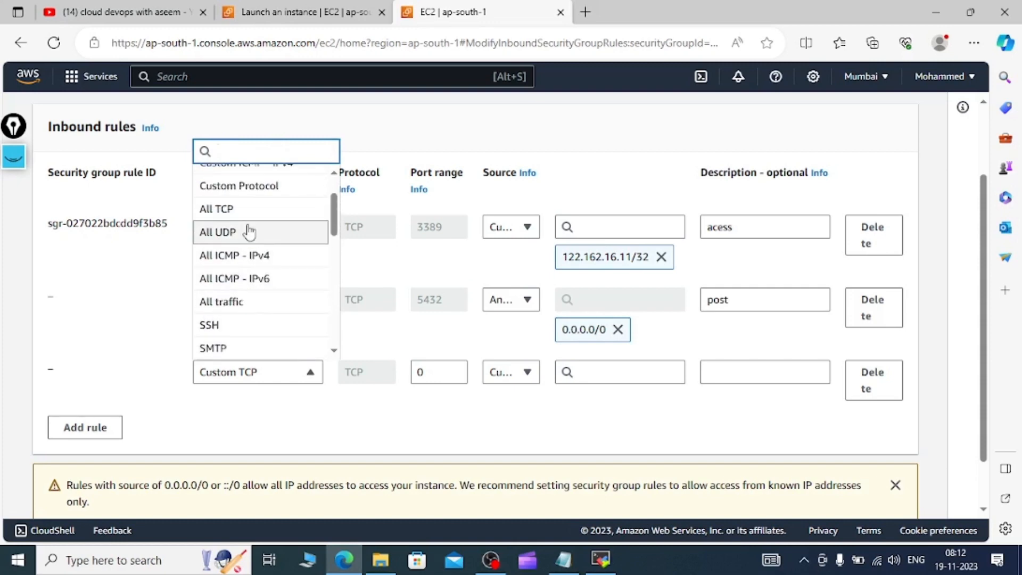
scroll(254, 213, "up", 1)
scroll(254, 212, "up", 1)
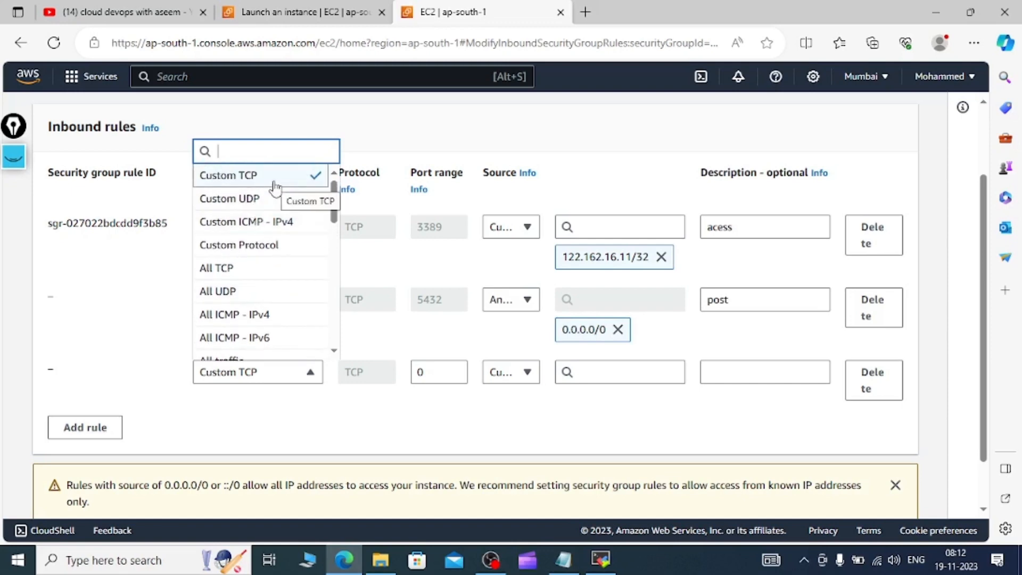
Set the new Custom TCP rule's port range to 8080 and its source to Anywhere-IPv4
left_click(428, 376)
left_click_drag(428, 375, 409, 373)
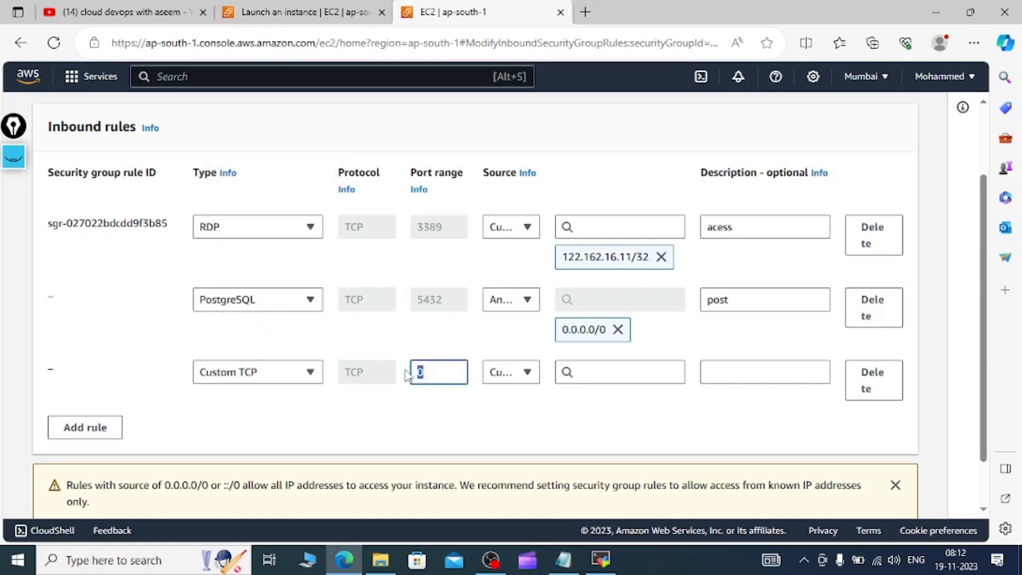
type("8080")
left_click(510, 372)
left_click(525, 300)
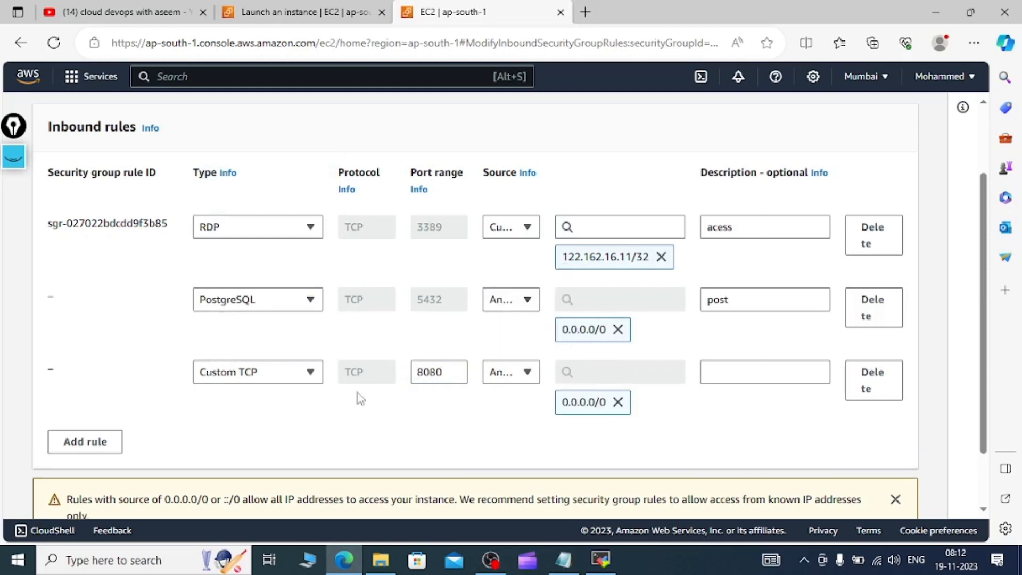
Add an All traffic inbound rule with source Anywhere-IPv4 and the description "bad idea"
scroll(360, 399, "down", 1)
left_click(88, 370)
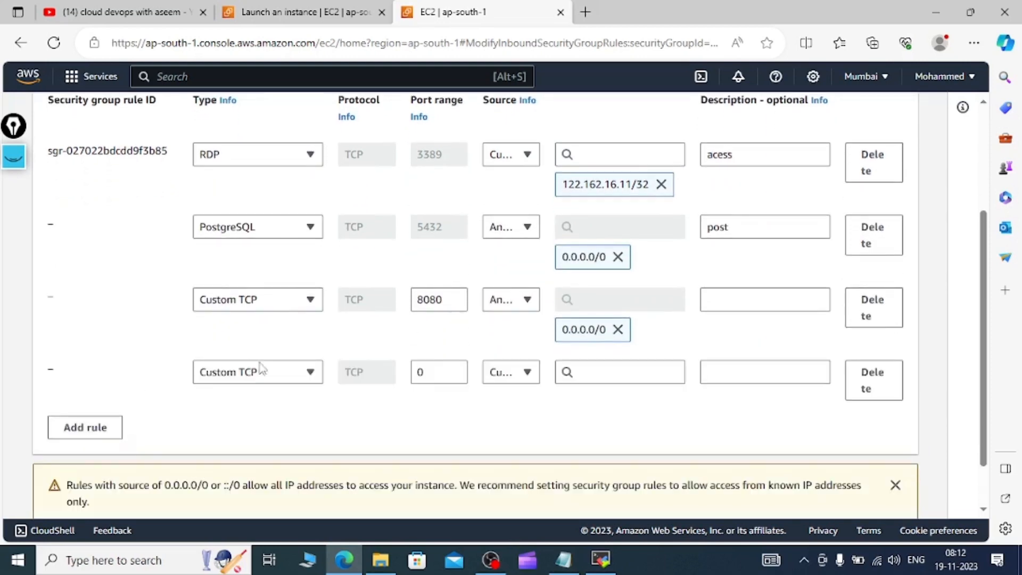
left_click(288, 375)
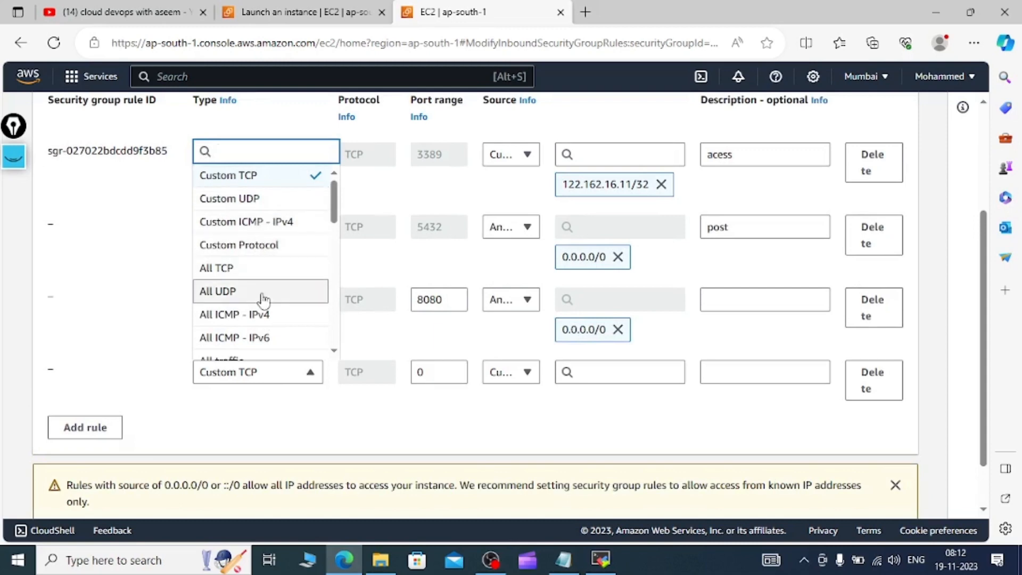
scroll(263, 301, "down", 1)
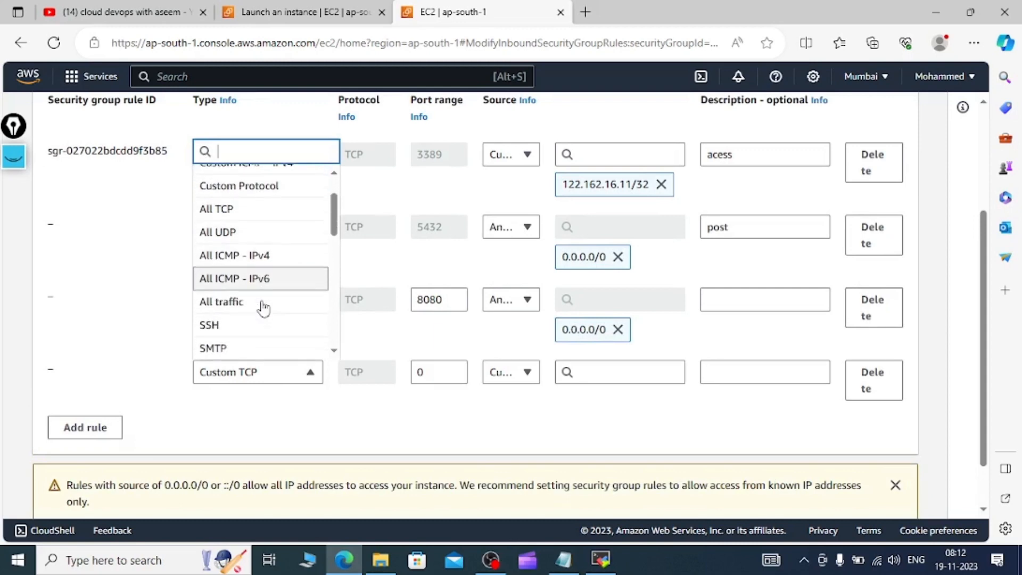
left_click(262, 309)
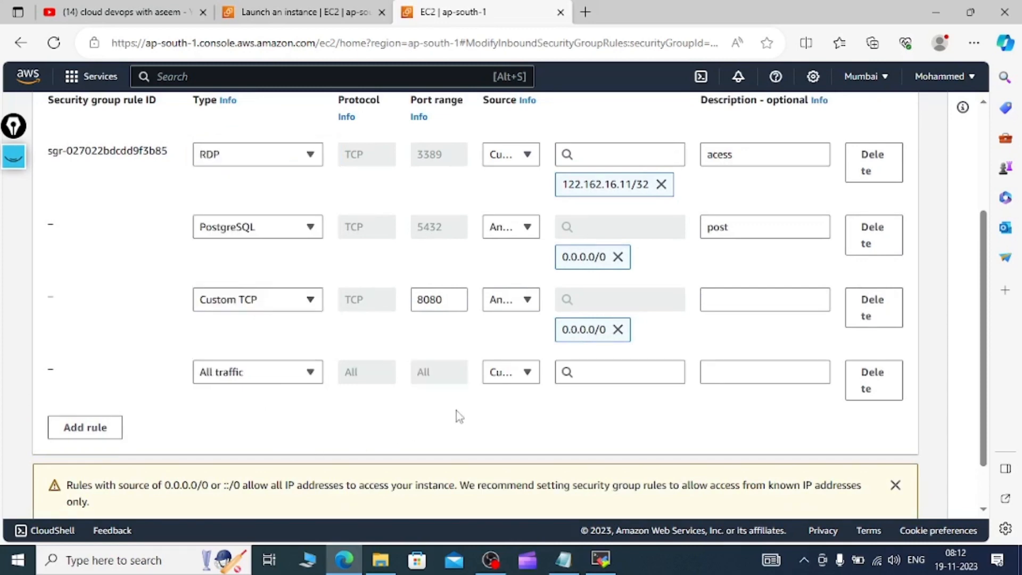
left_click(506, 377)
left_click(526, 309)
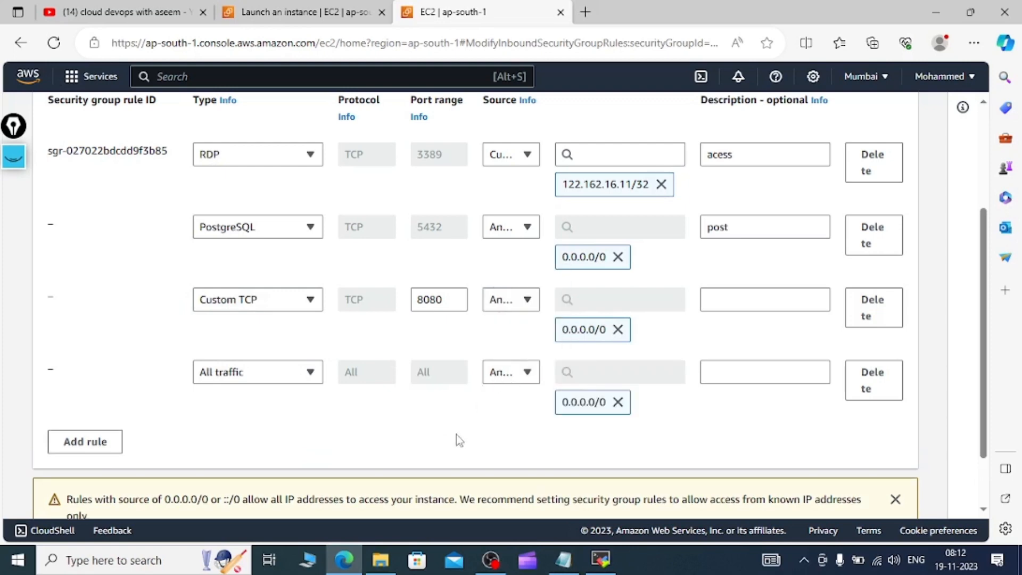
left_click(729, 368)
type("bad")
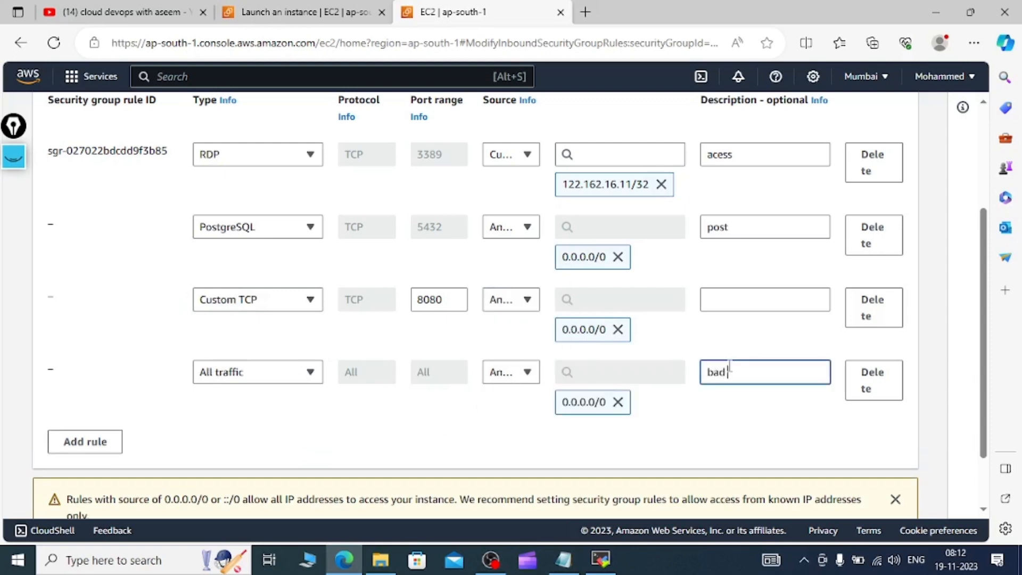
type(" idea")
Describe the Custom TCP 8080 rule as "dedicate ip only allow" and replace its open source with My IP
scroll(461, 413, "up", 3)
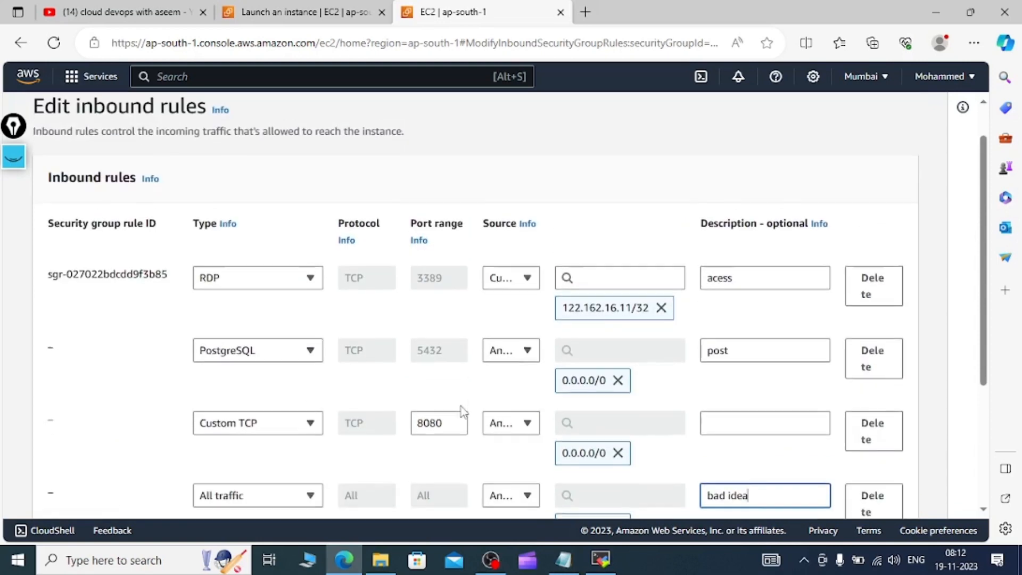
scroll(612, 325, "down", 1)
scroll(613, 322, "down", 1)
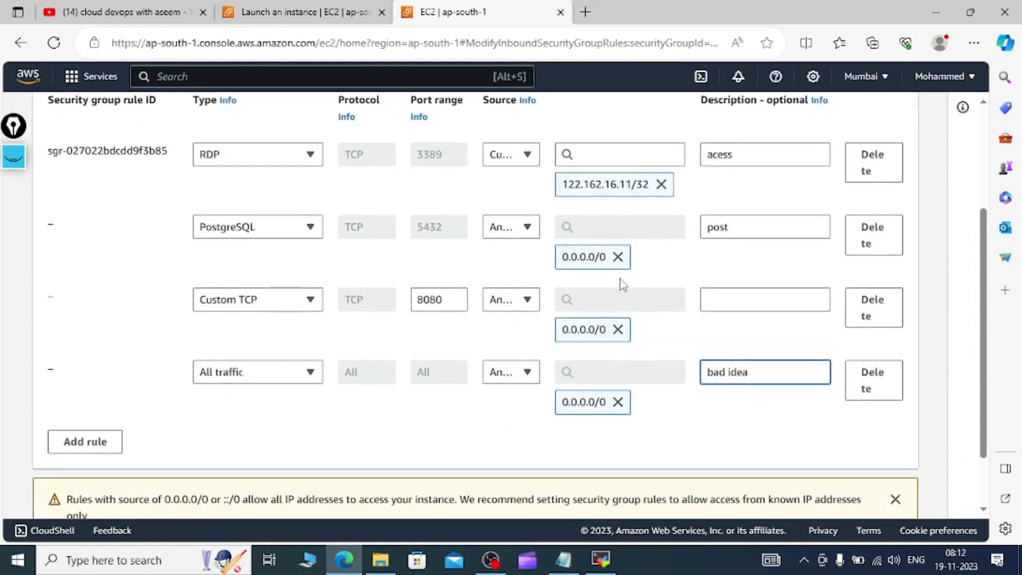
left_click(740, 299)
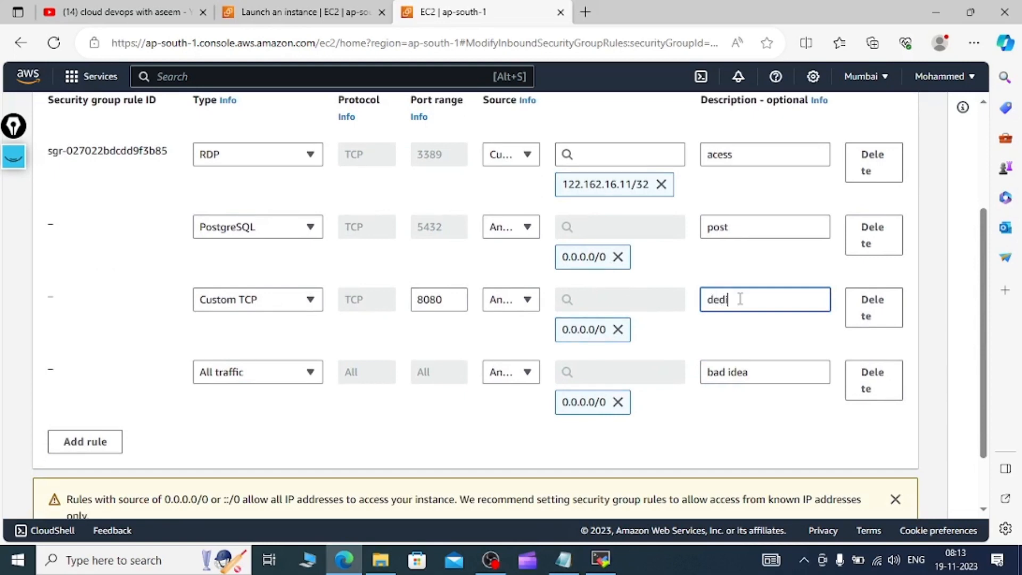
type("dedicate ip only allow")
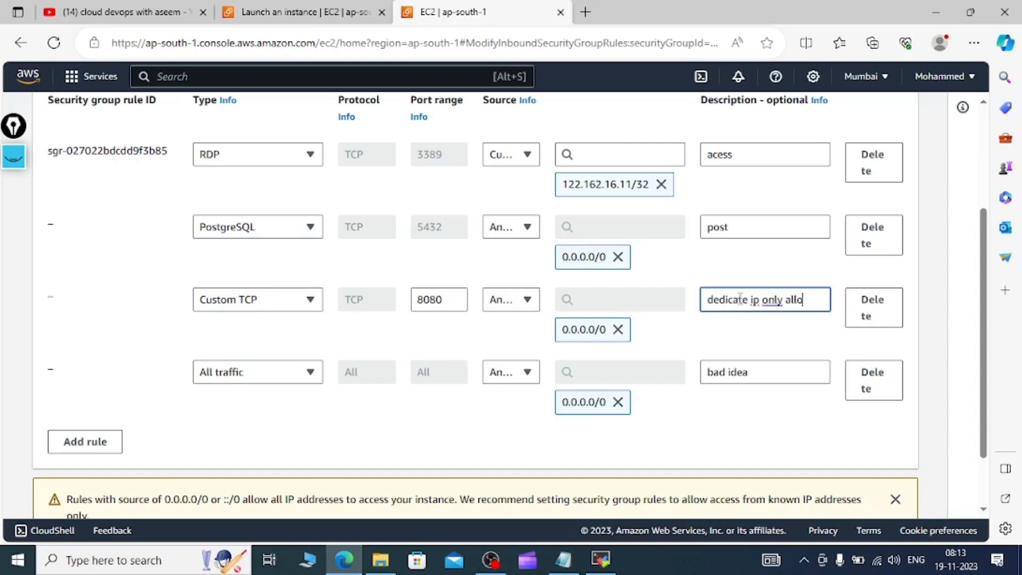
left_click(617, 330)
left_click(527, 300)
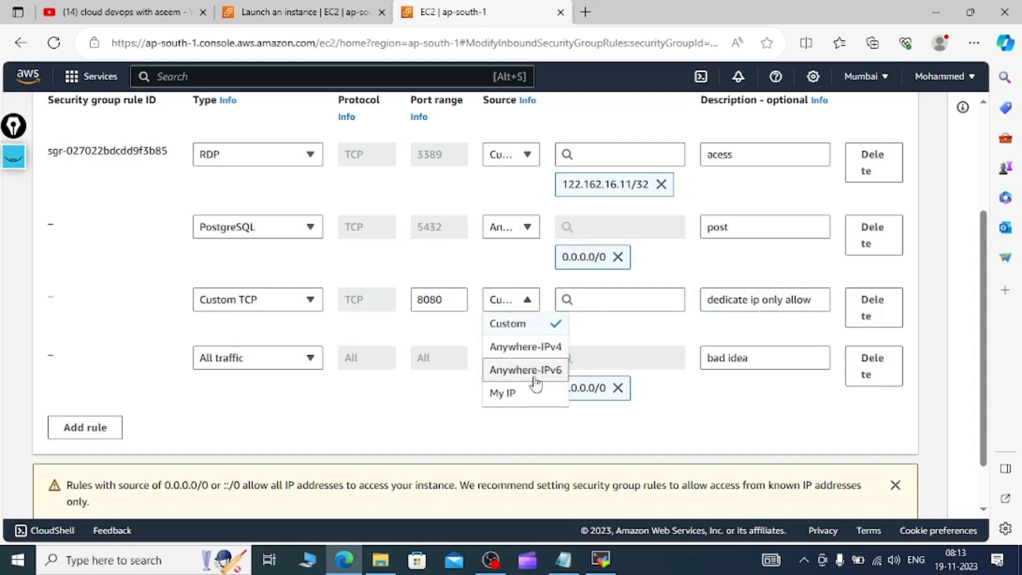
left_click(500, 392)
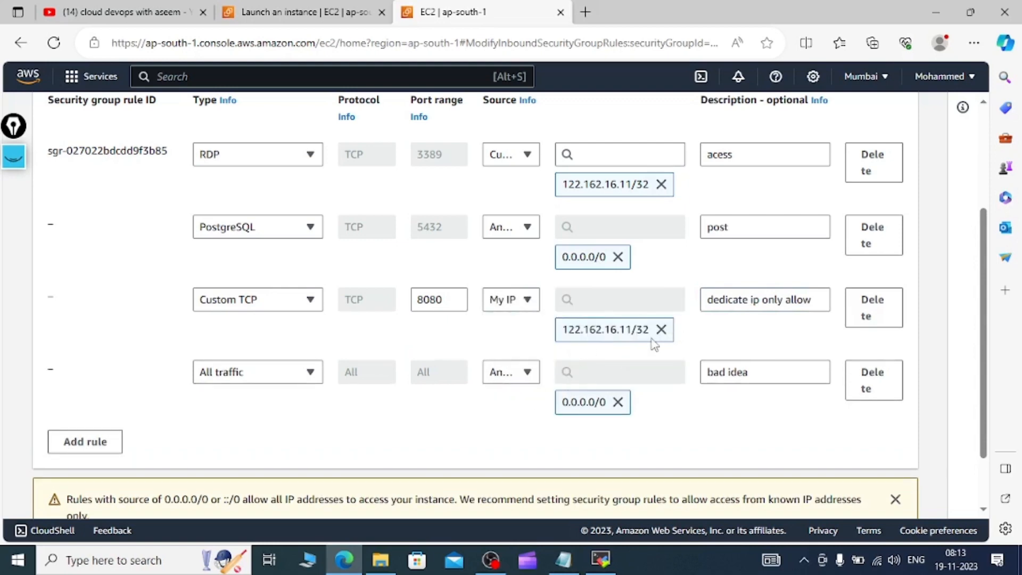
Set the source of the RDP rule to My IP
left_click(517, 159)
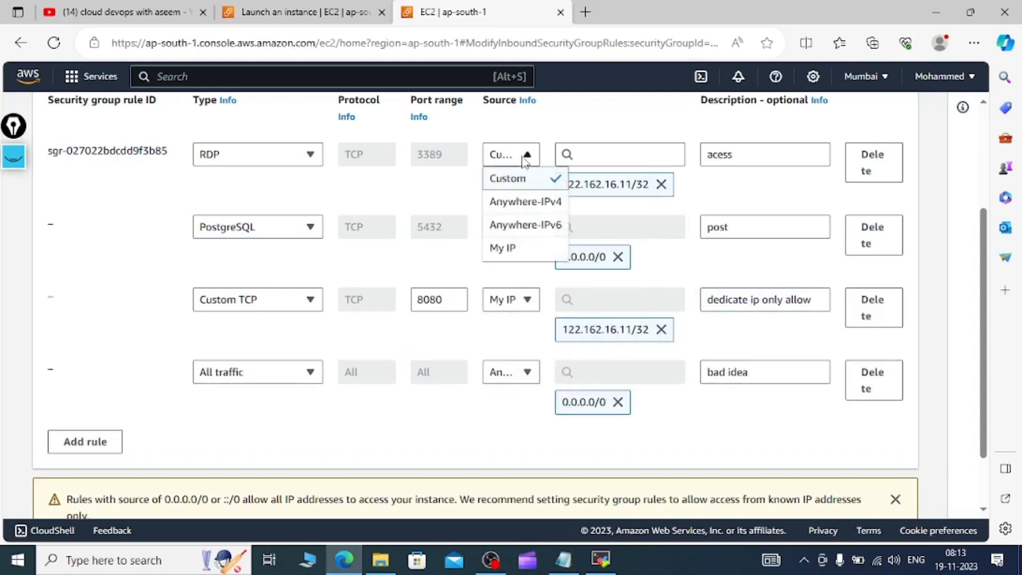
left_click(520, 250)
scroll(665, 320, "down", 2)
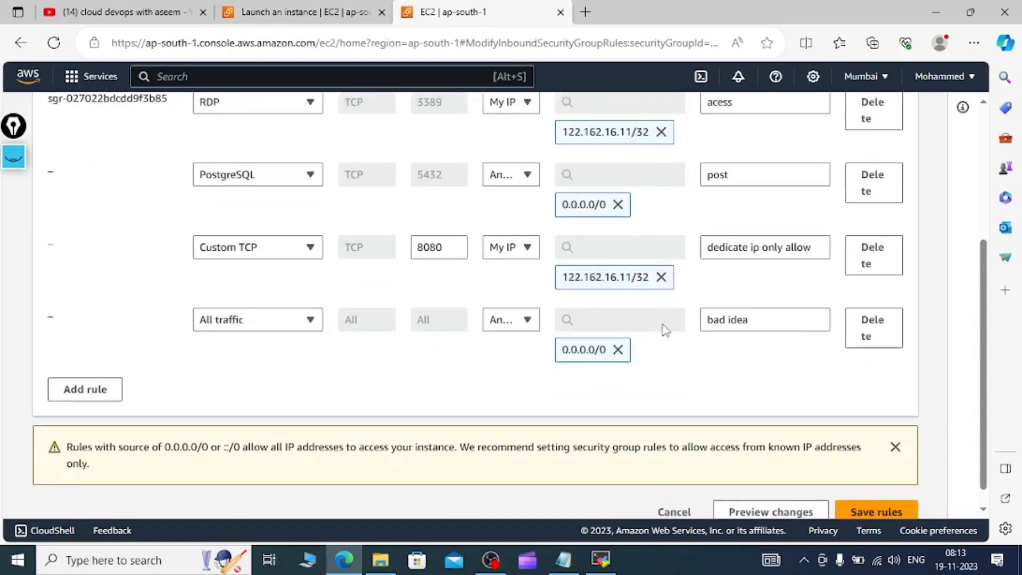
scroll(647, 248, "up", 1)
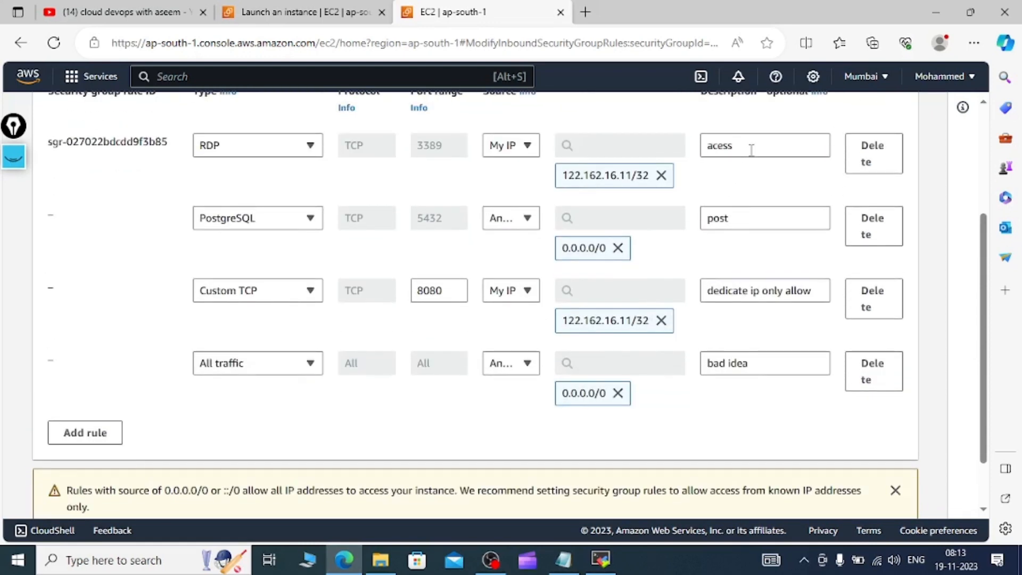
Replace the RDP rule's description with "best idea" and save the inbound rules
left_click_drag(738, 150, 699, 147)
left_click(697, 146)
scroll(699, 150, "down", 1)
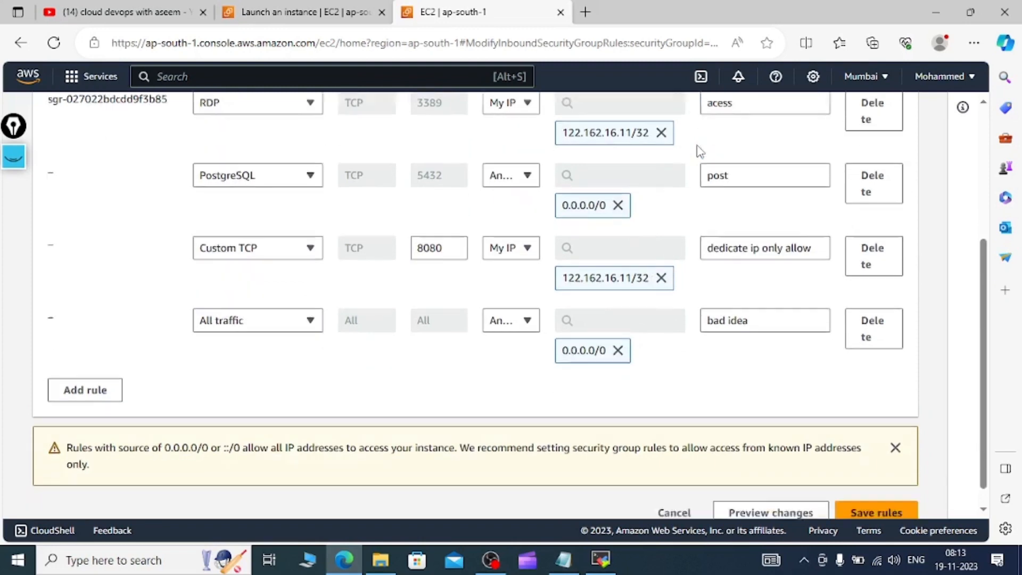
scroll(699, 151, "up", 4)
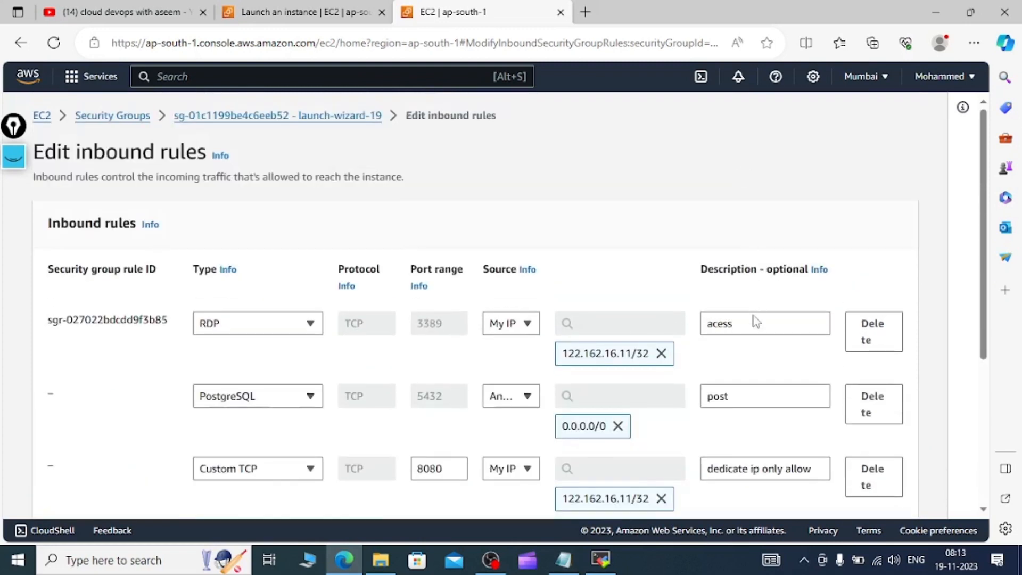
left_click_drag(755, 321, 697, 323)
type("best")
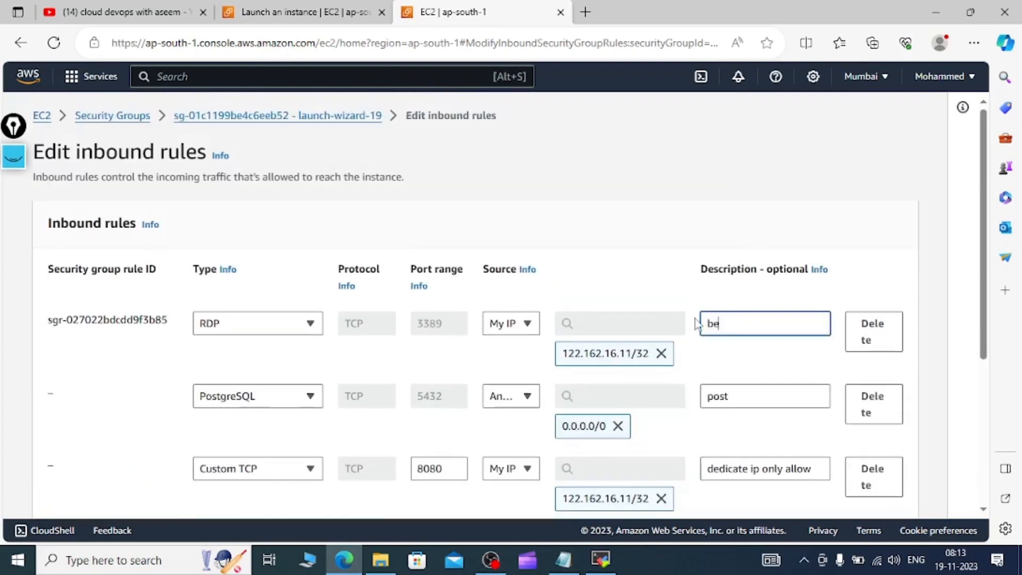
type(" idea")
scroll(692, 325, "down", 4)
left_click(879, 492)
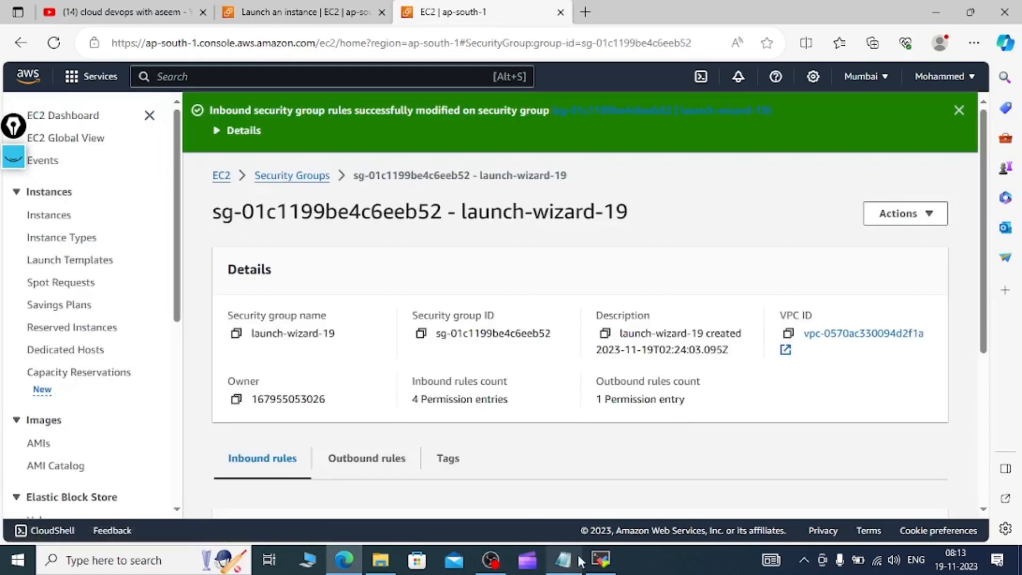
Switch to MobaXterm and compare the local Start menu with the programs in the remote Windows server's Start menu
left_click(601, 560)
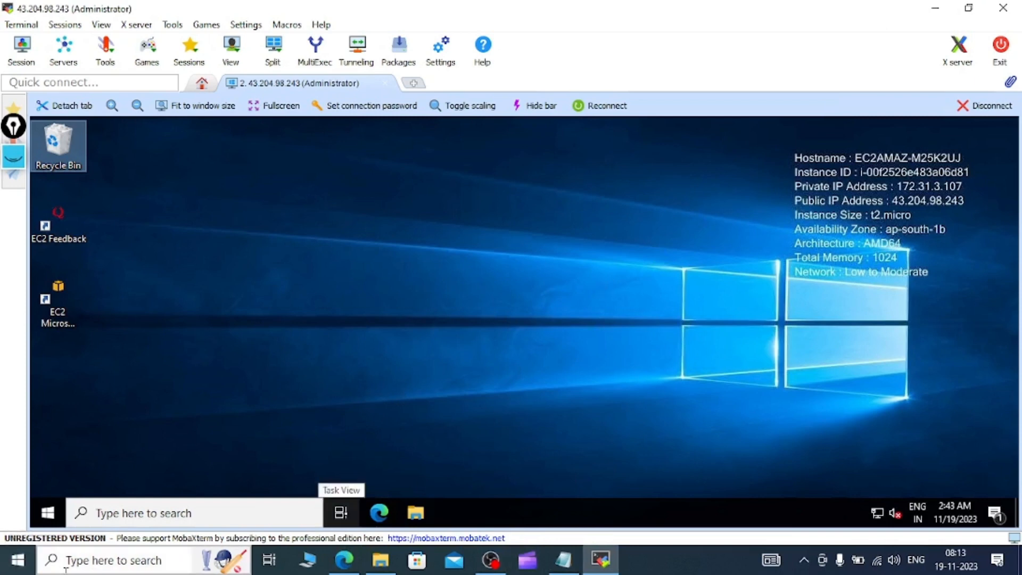
left_click(19, 560)
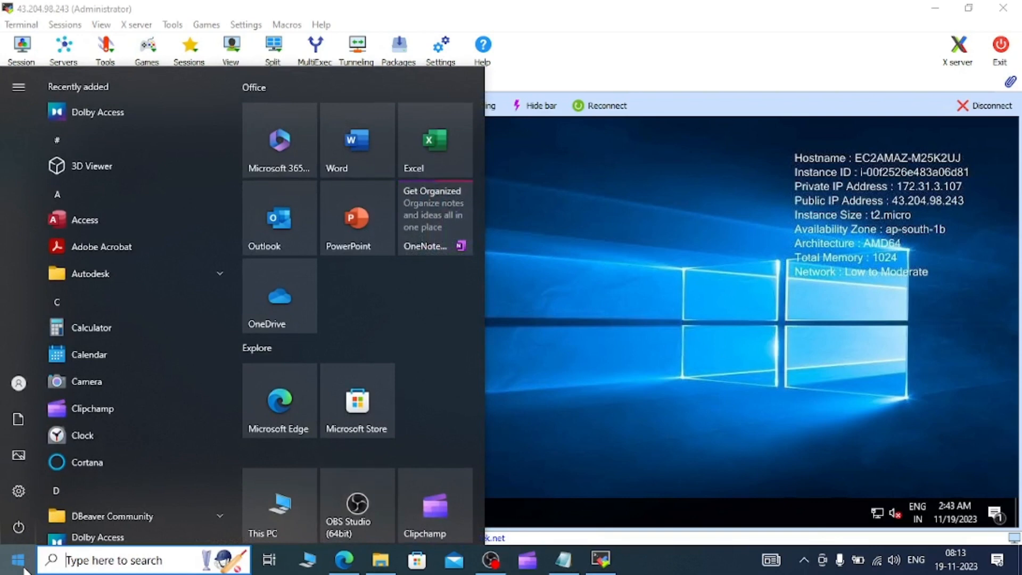
left_click(838, 375)
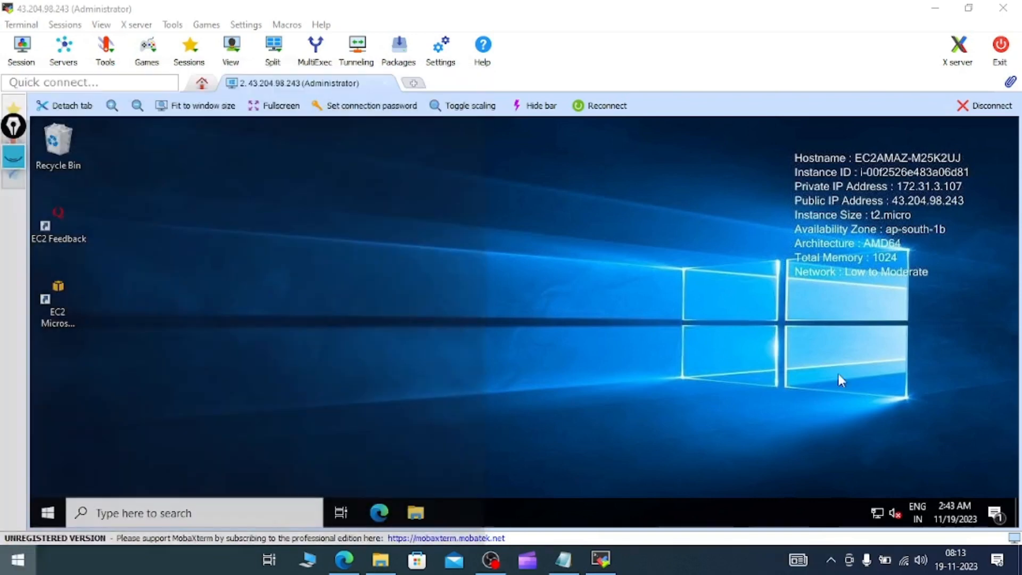
left_click(53, 513)
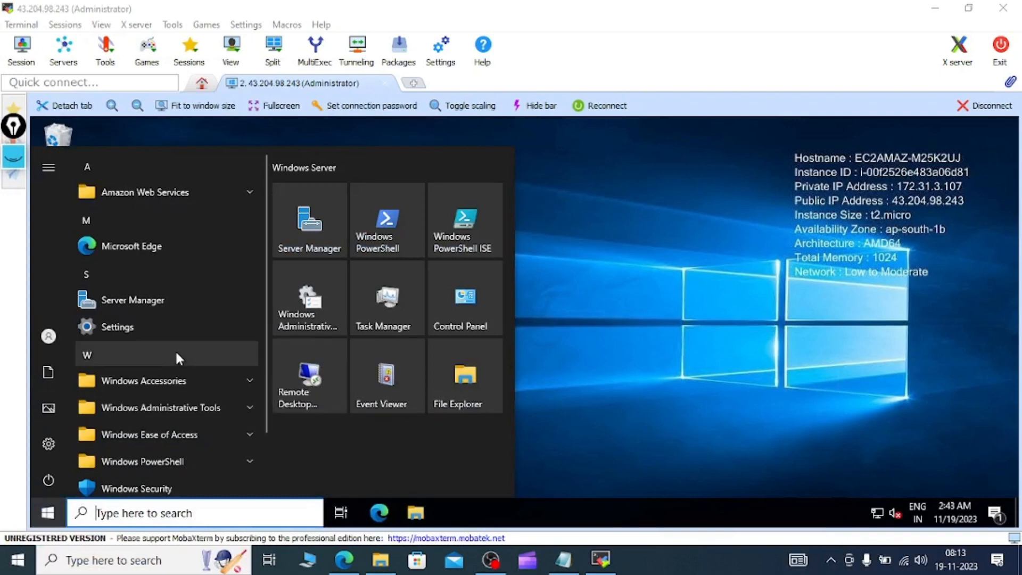
scroll(173, 375, "down", 3)
scroll(168, 383, "up", 3)
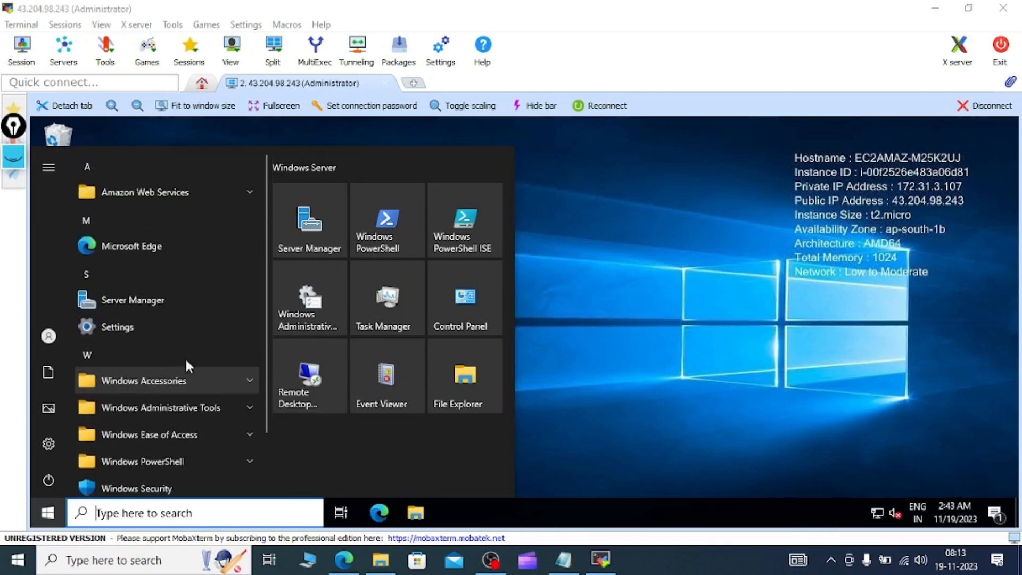
left_click(747, 225)
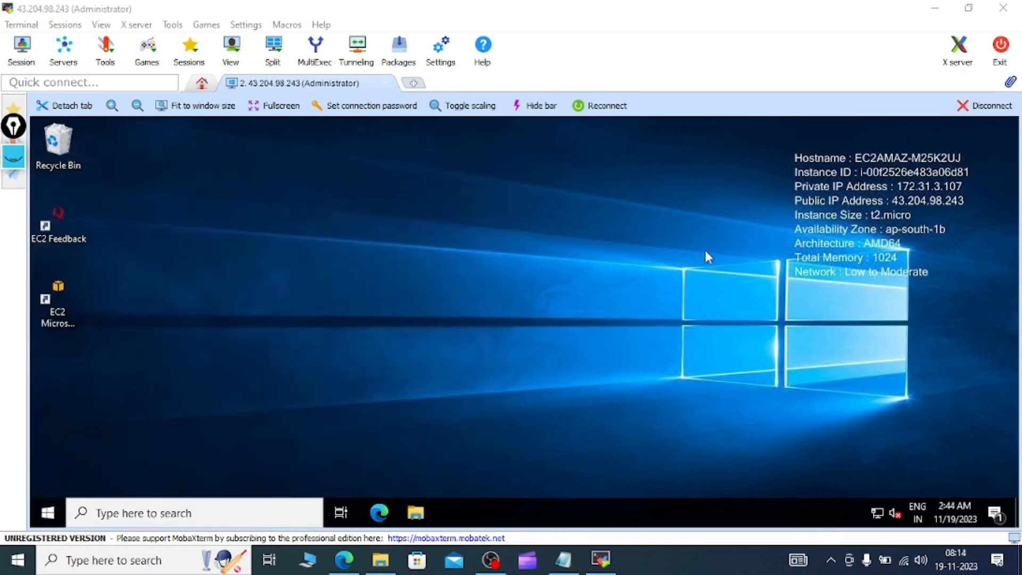
Switch to the windows server notes in Notepad and review the launch, access and advantages sections
left_click(563, 559)
scroll(855, 301, "down", 3)
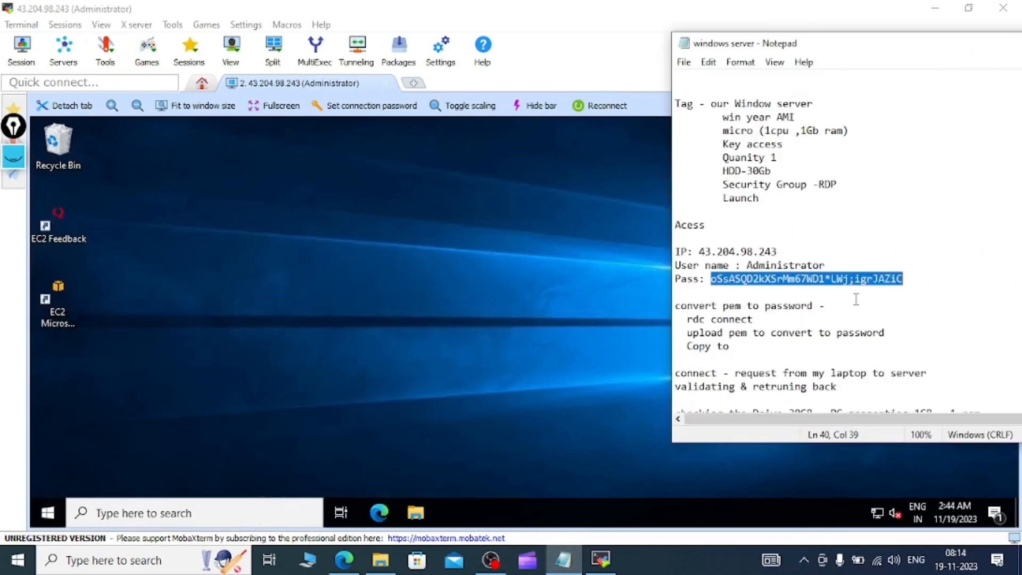
left_click(844, 306)
scroll(844, 306, "down", 1)
scroll(822, 300, "up", 5)
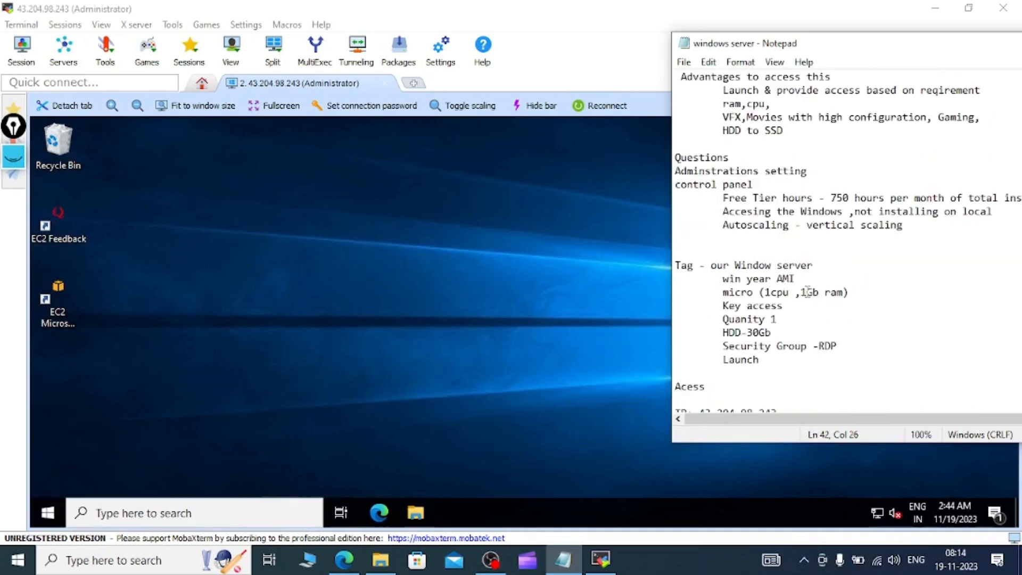
Switch from the notes to the remote Windows server and view the Administrator account options in its Start menu
scroll(822, 299, "down", 1)
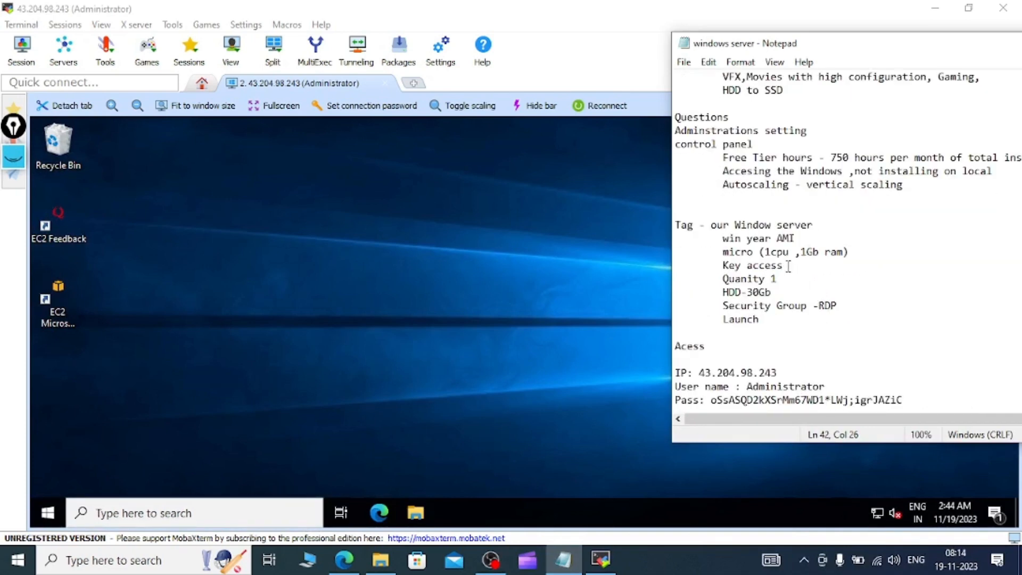
left_click(469, 274)
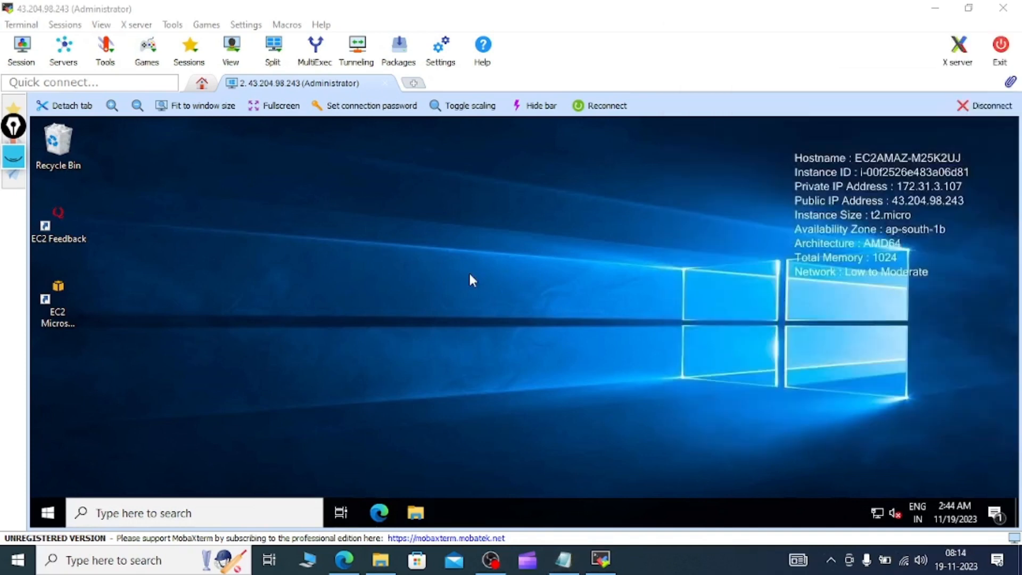
left_click(48, 511)
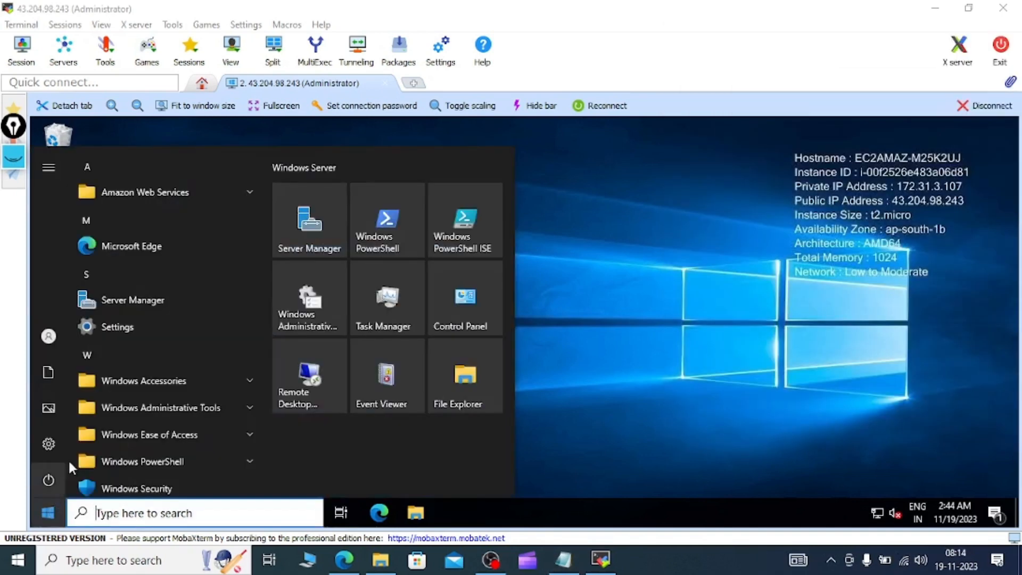
mouse_move(53, 439)
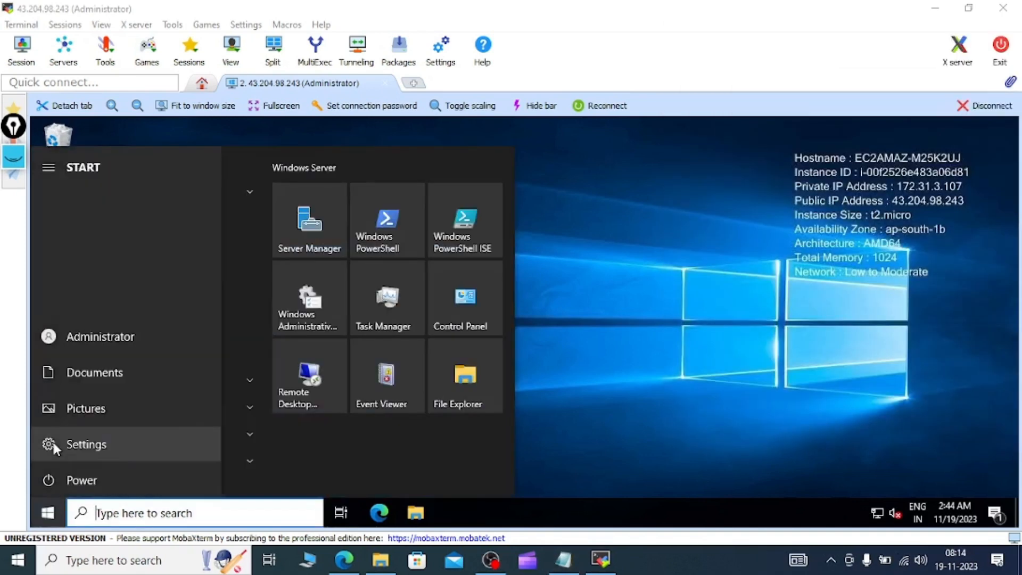
left_click(84, 335)
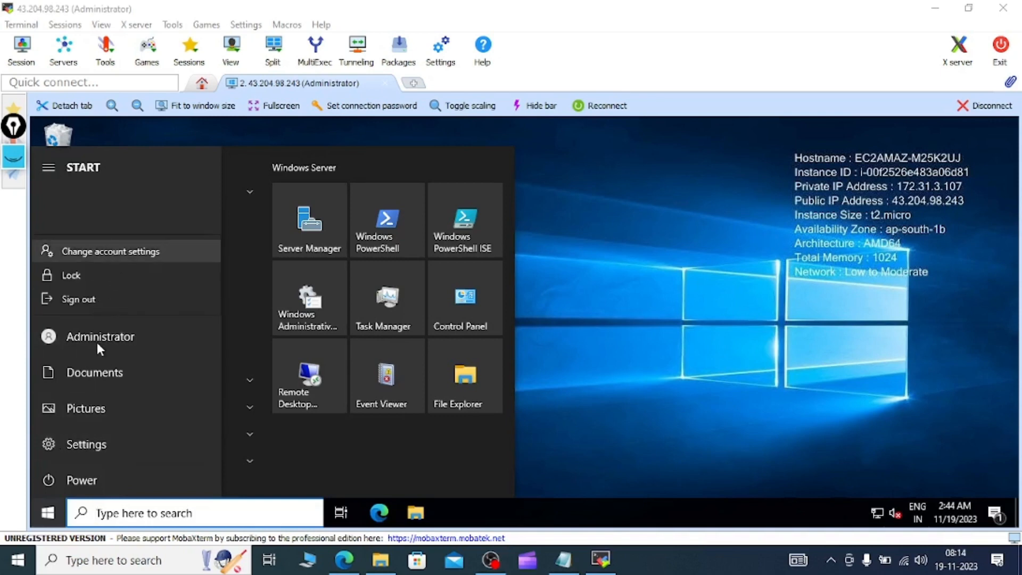
left_click(94, 335)
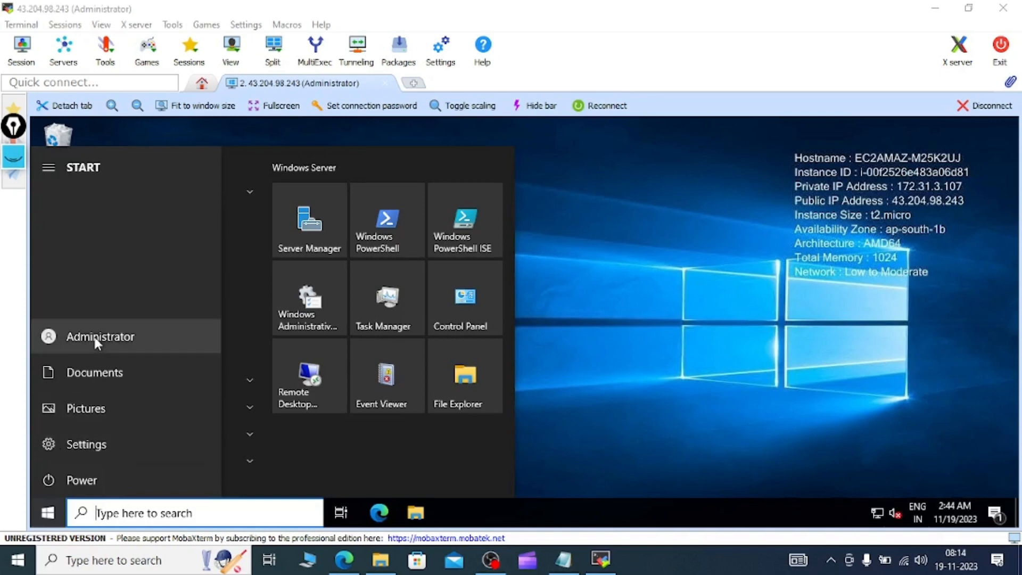
Return to the windows server notes in Notepad and review the access, password conversion, connection and termination entries
left_click(563, 559)
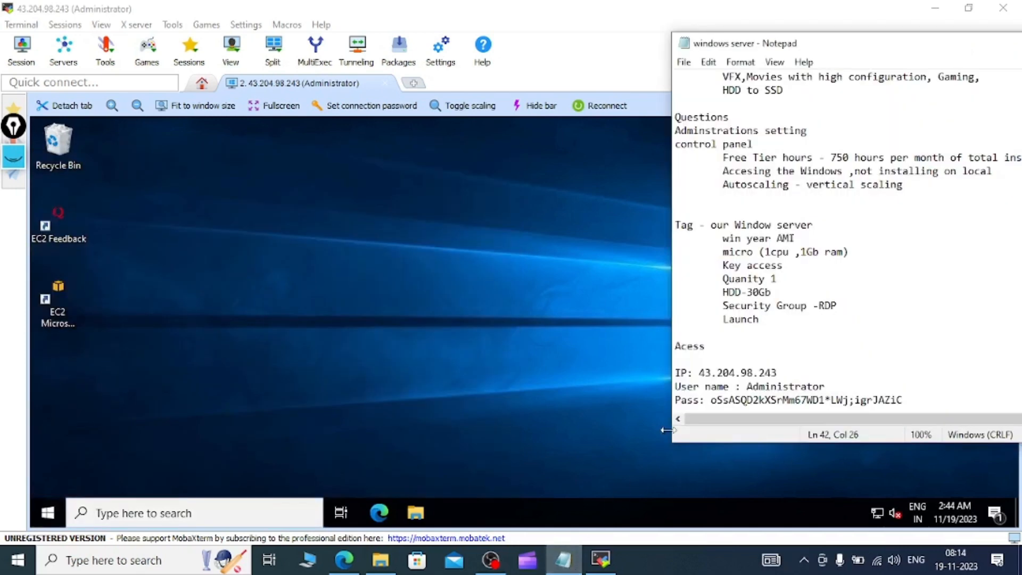
scroll(752, 330, "down", 3)
scroll(751, 330, "down", 2)
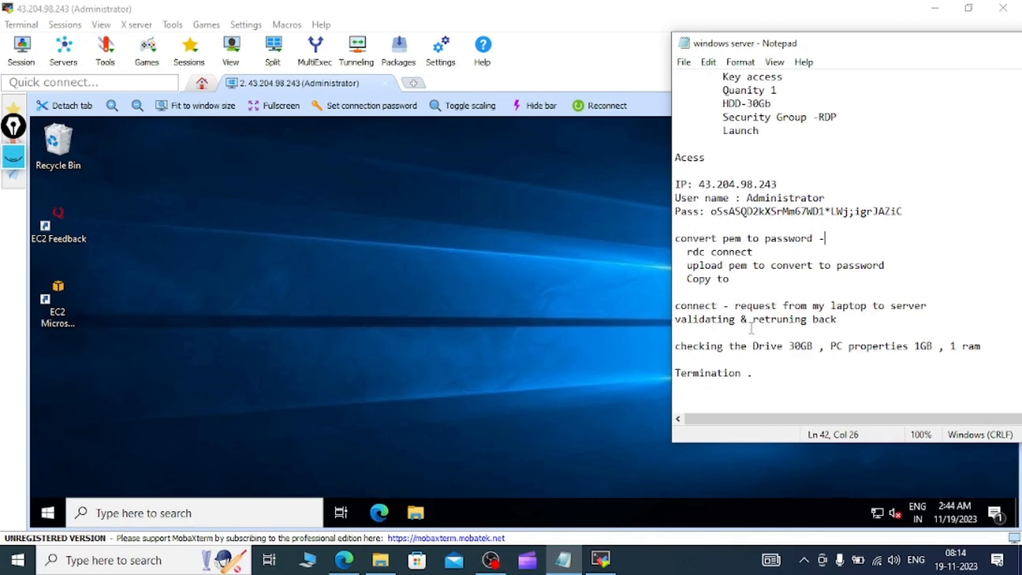
scroll(752, 328, "up", 1)
scroll(751, 328, "down", 1)
Browse the programs in the remote server's Start menu and open Control Panel to view its setting categories
left_click(240, 389)
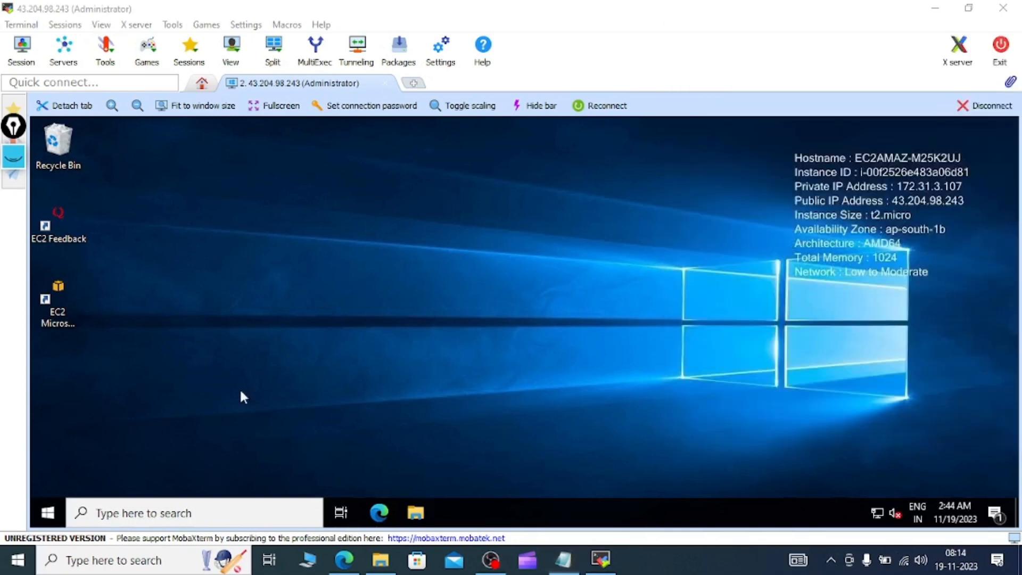
left_click(51, 508)
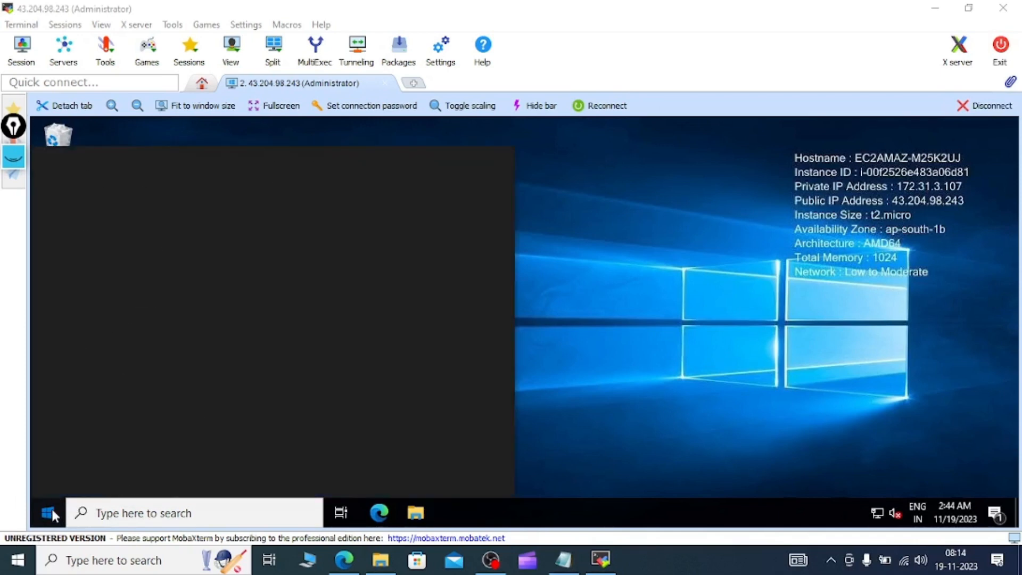
left_click(52, 508)
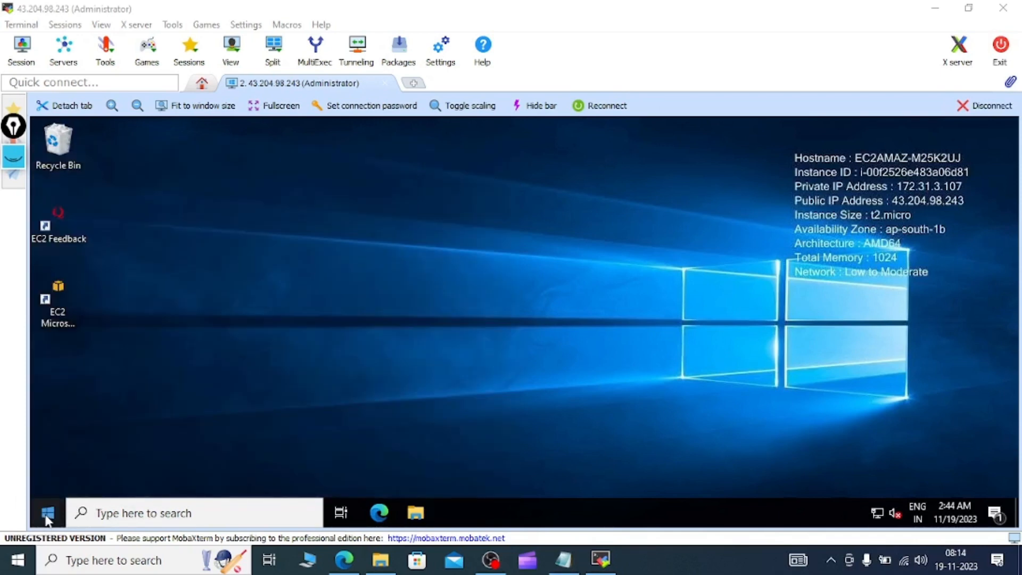
left_click(47, 517)
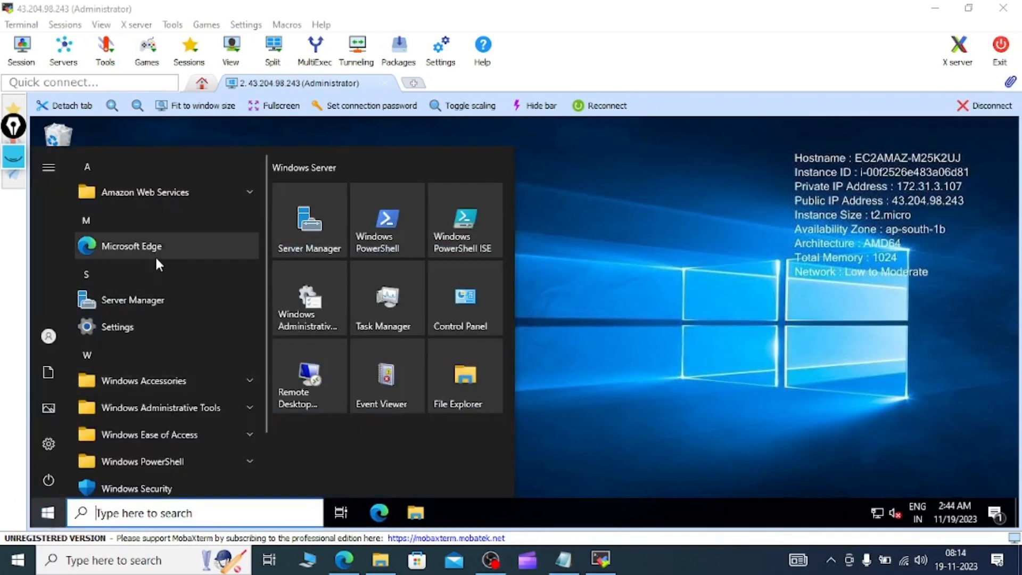
scroll(122, 319, "down", 2)
mouse_move(43, 414)
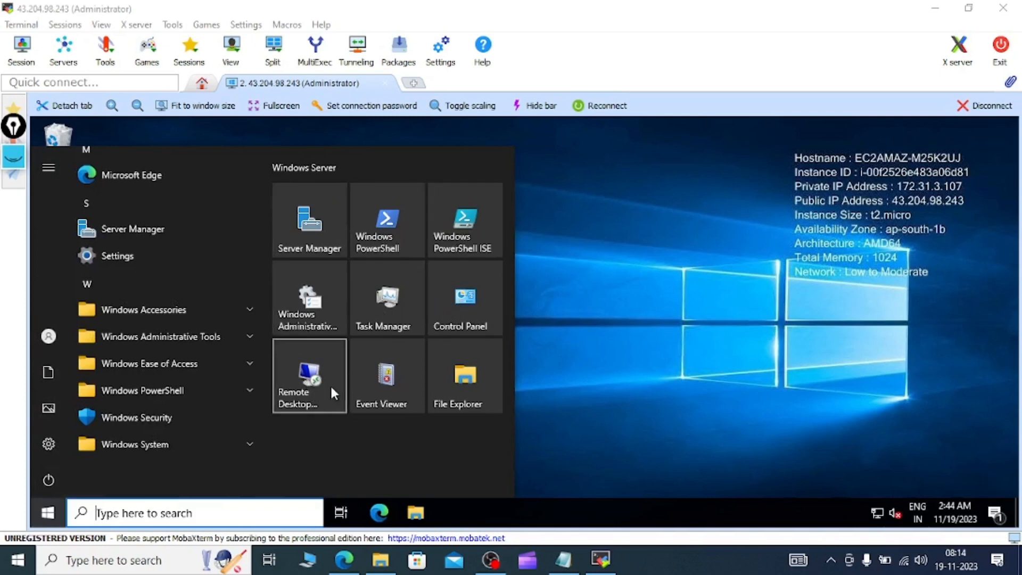
left_click(457, 300)
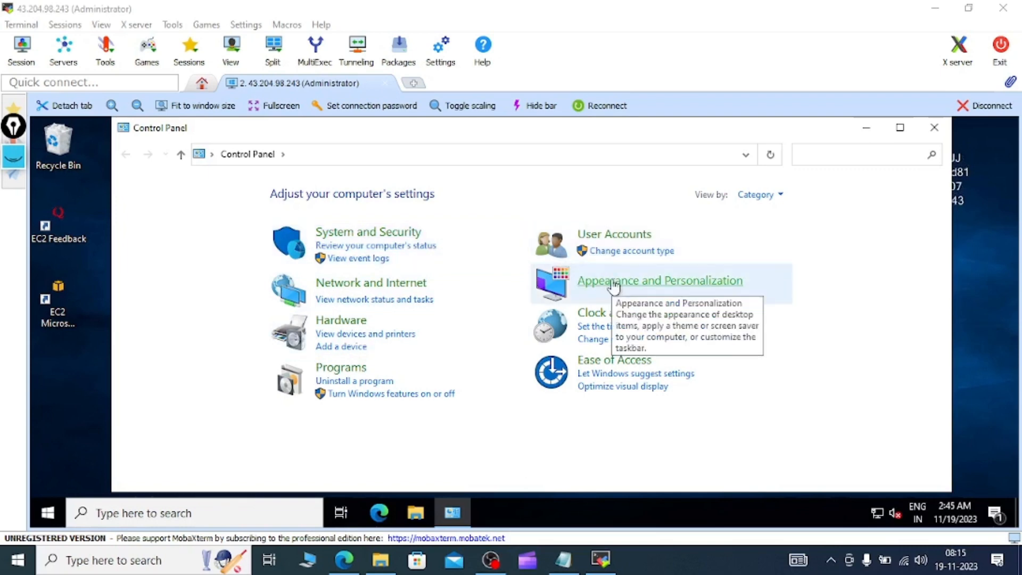
Browse the remote server's Desktop and Administrator folders and check the Local Disk (C:) capacity under This PC
left_click(181, 155)
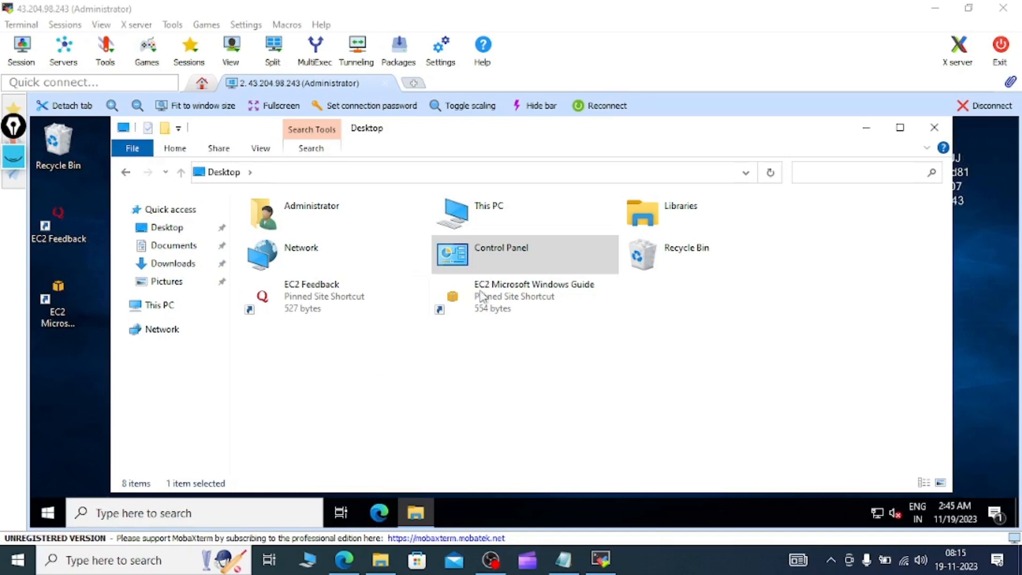
double_click(302, 215)
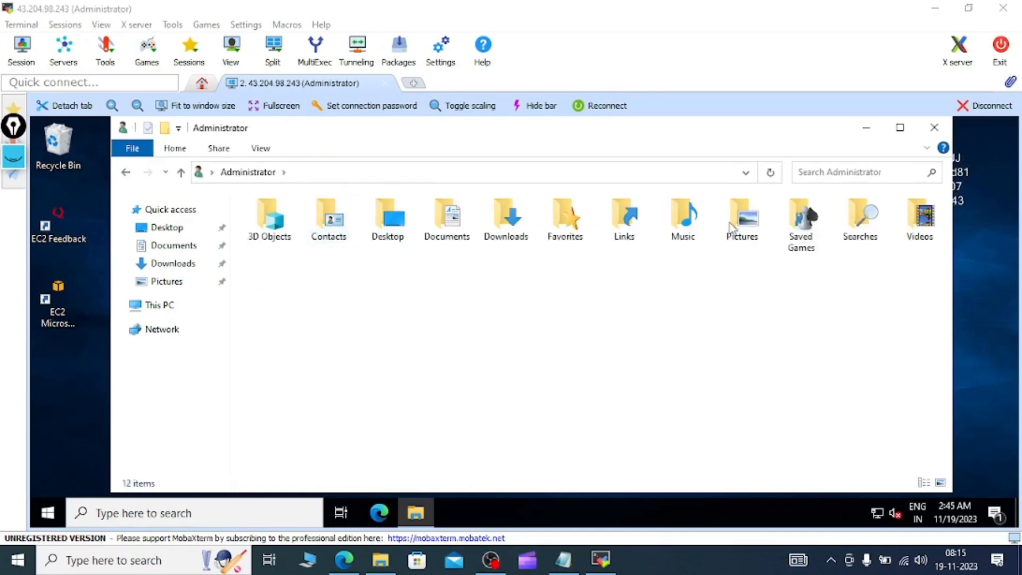
left_click(127, 172)
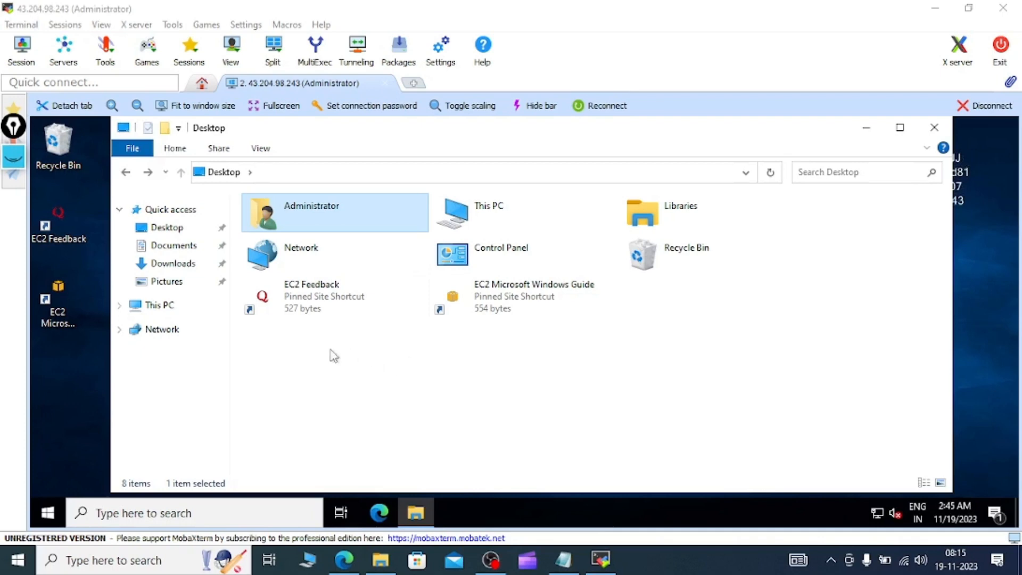
left_click(165, 305)
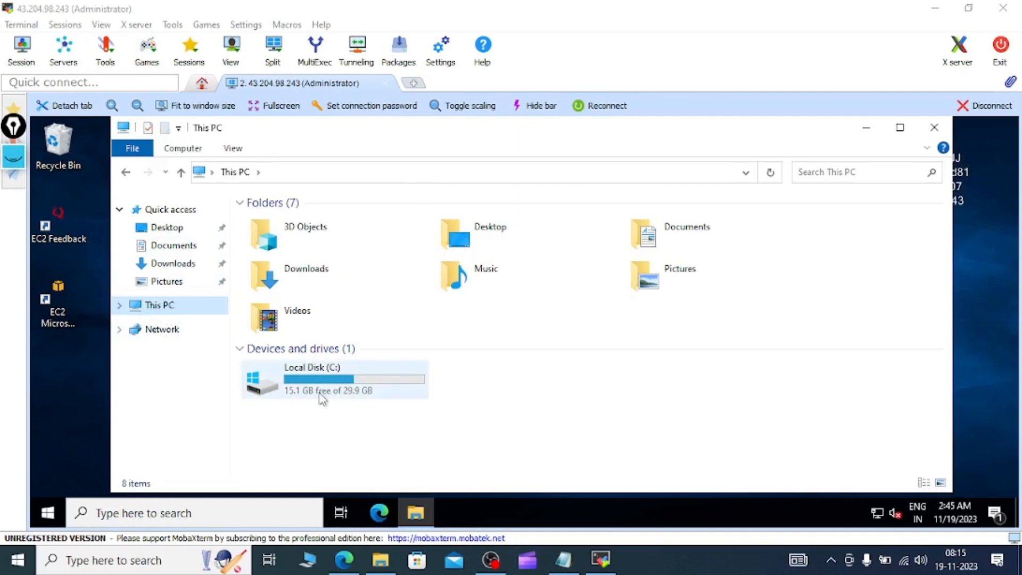
Bring up the windows server notes beside the remote This PC window and compare the HDD-30Gb entry with the drive
left_click(563, 559)
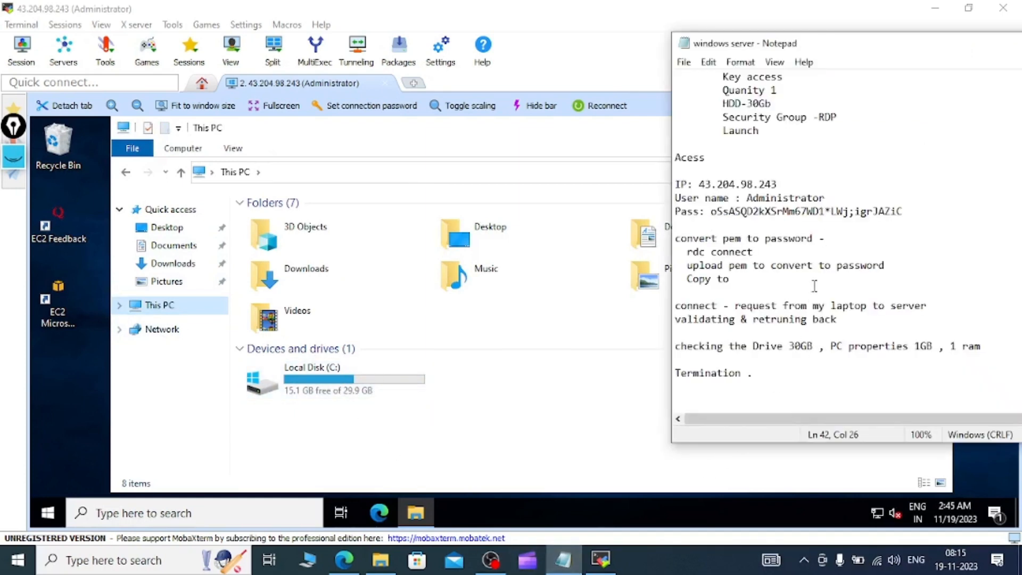
scroll(814, 287, "up", 5)
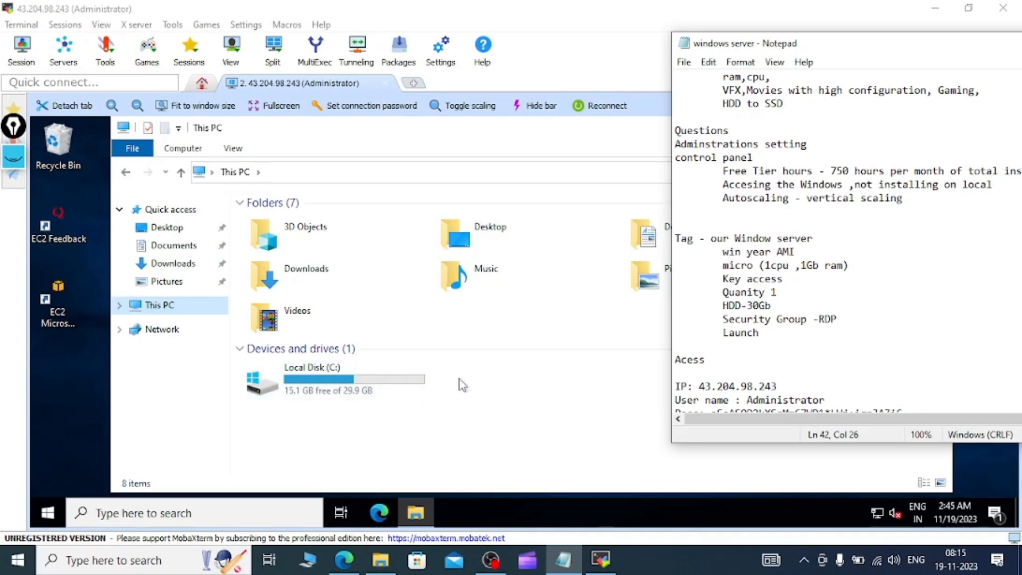
left_click_drag(828, 47, 669, 55)
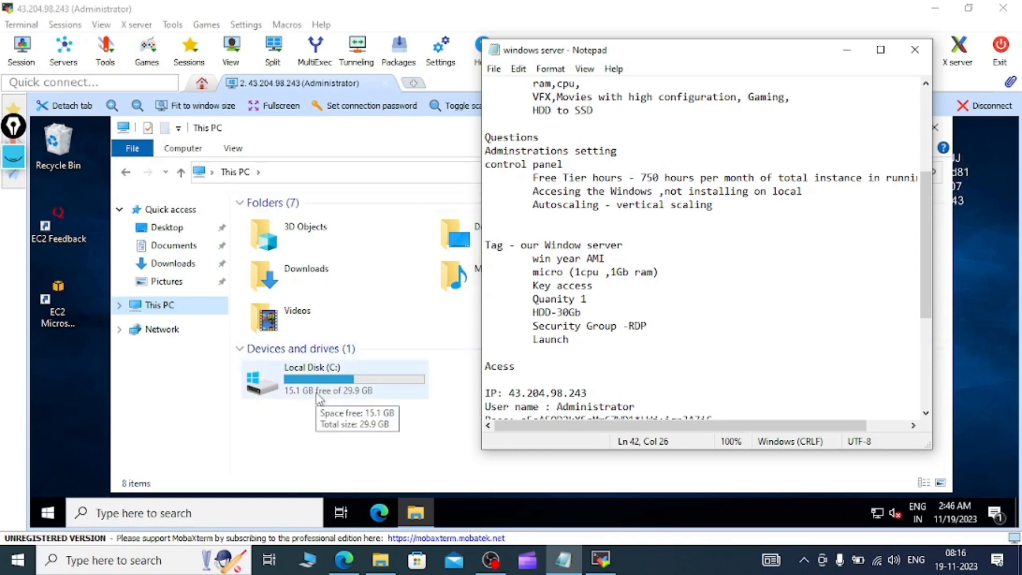
scroll(792, 195, "up", 1)
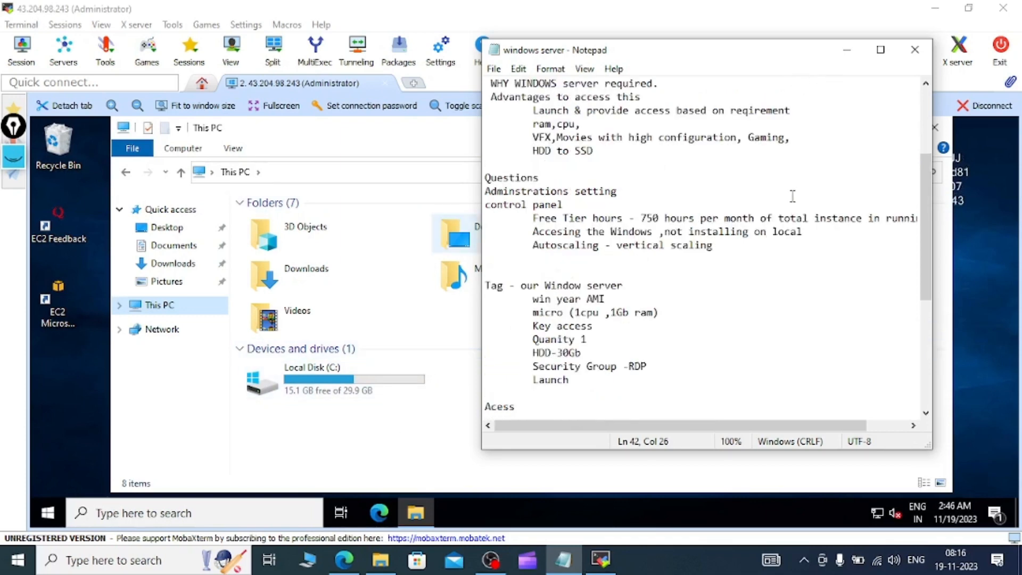
scroll(676, 264, "down", 6)
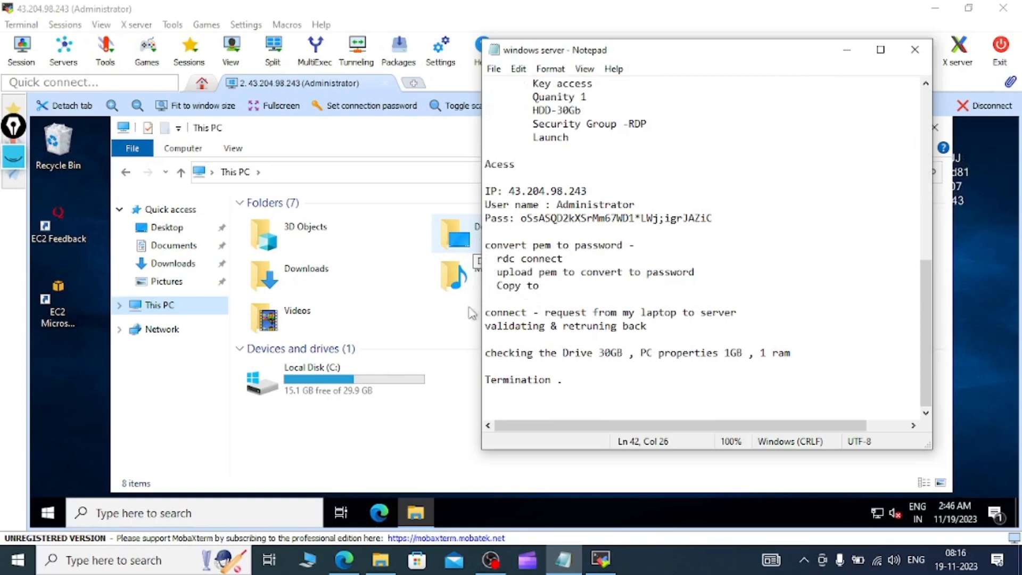
Minimize the remote This PC window and all local windows to view the local desktop, and restore the MobaXterm session
left_click(73, 389)
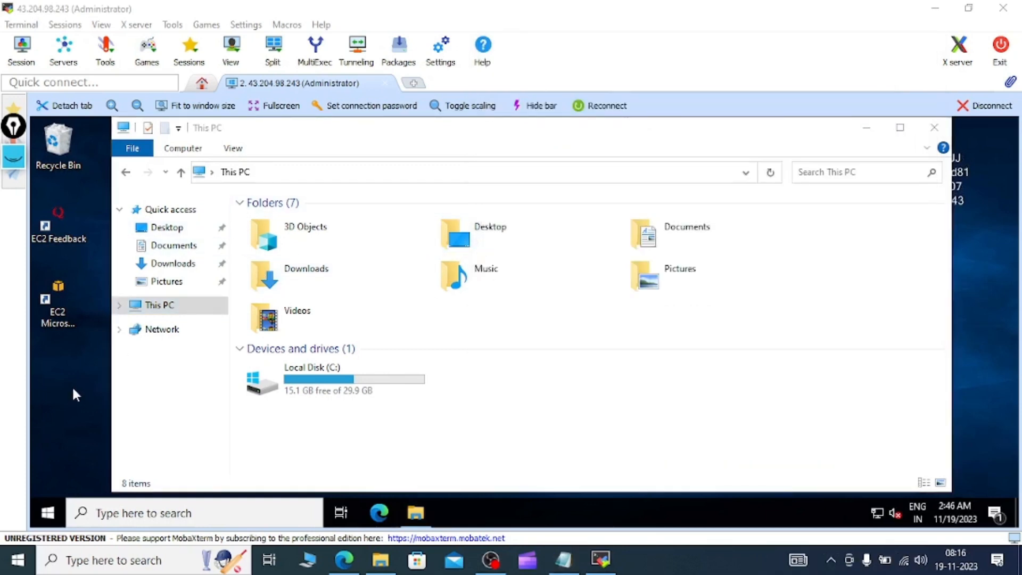
left_click(866, 129)
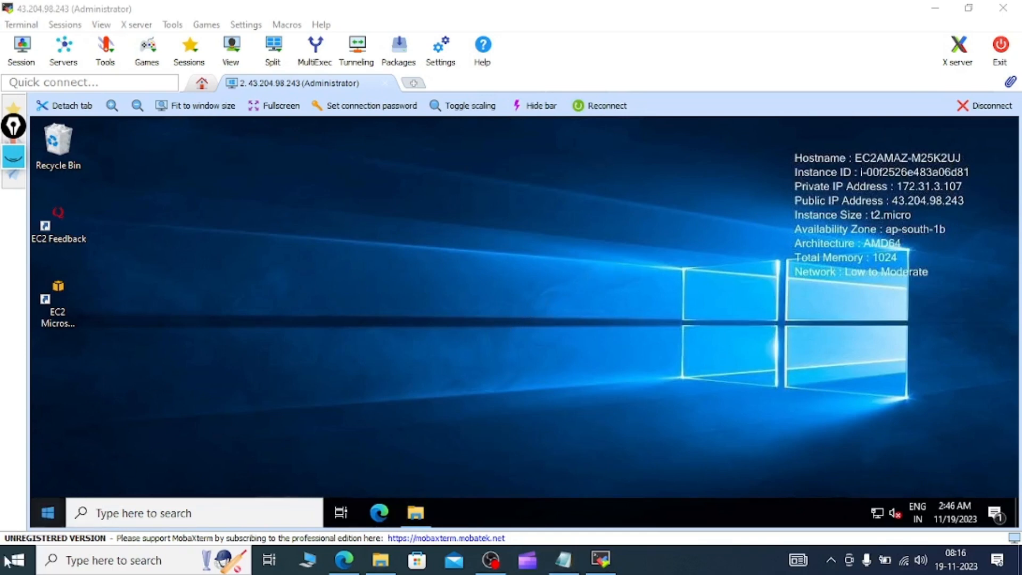
left_click(937, 10)
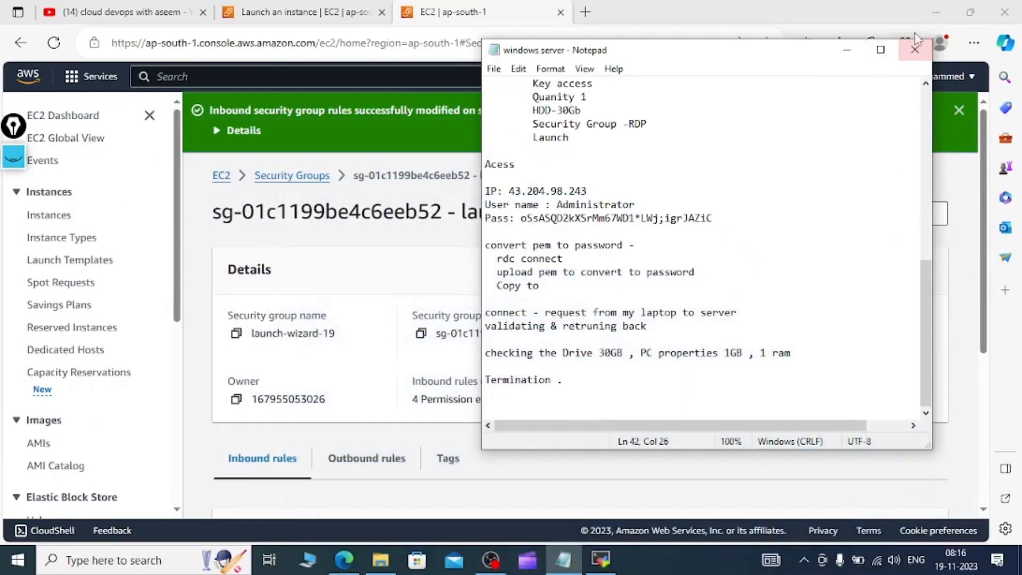
left_click(847, 50)
left_click(936, 12)
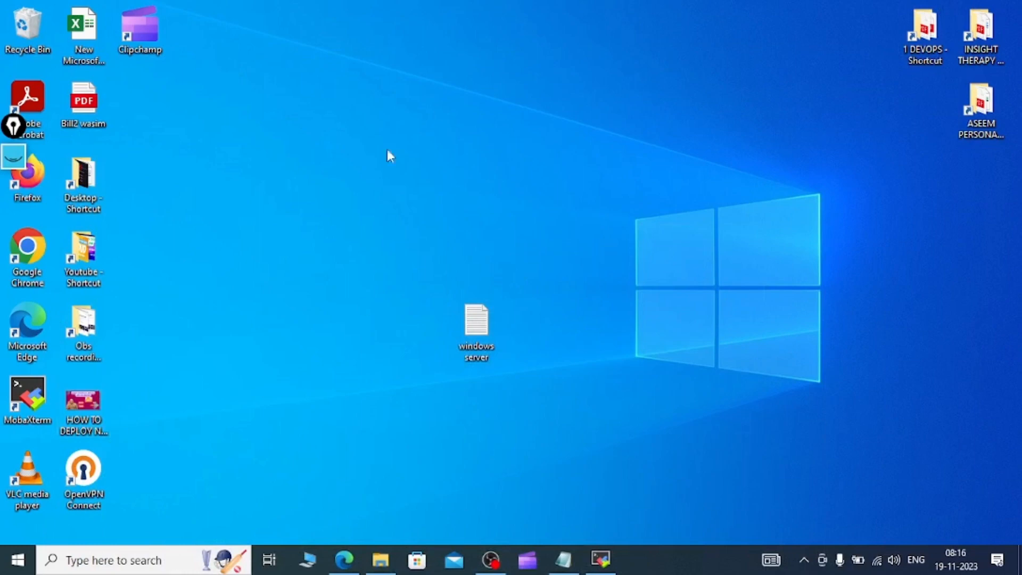
left_click(604, 560)
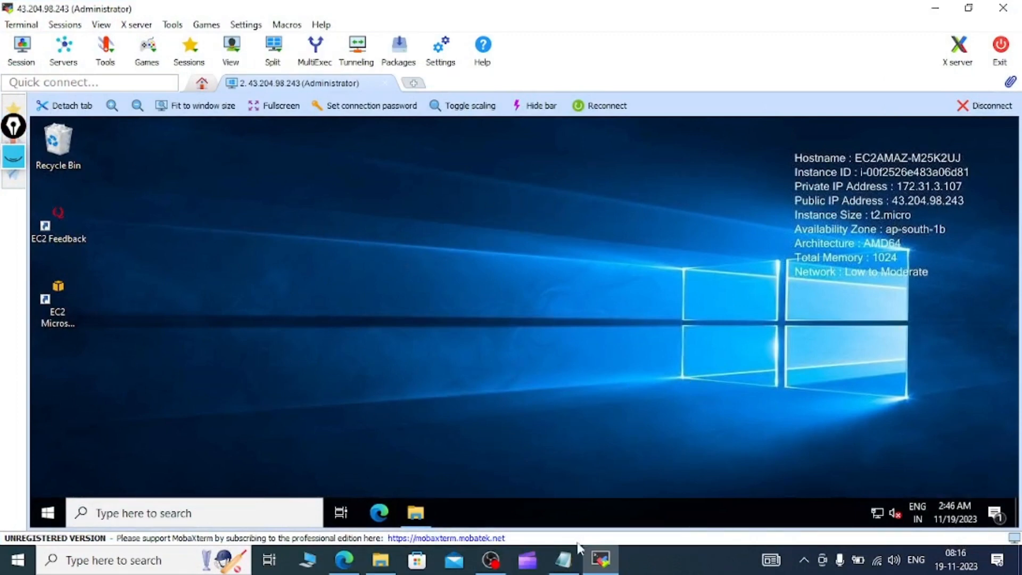
Reopen the windows server notes over the remote session and review the server configuration, connection and drive checking entries
left_click(563, 558)
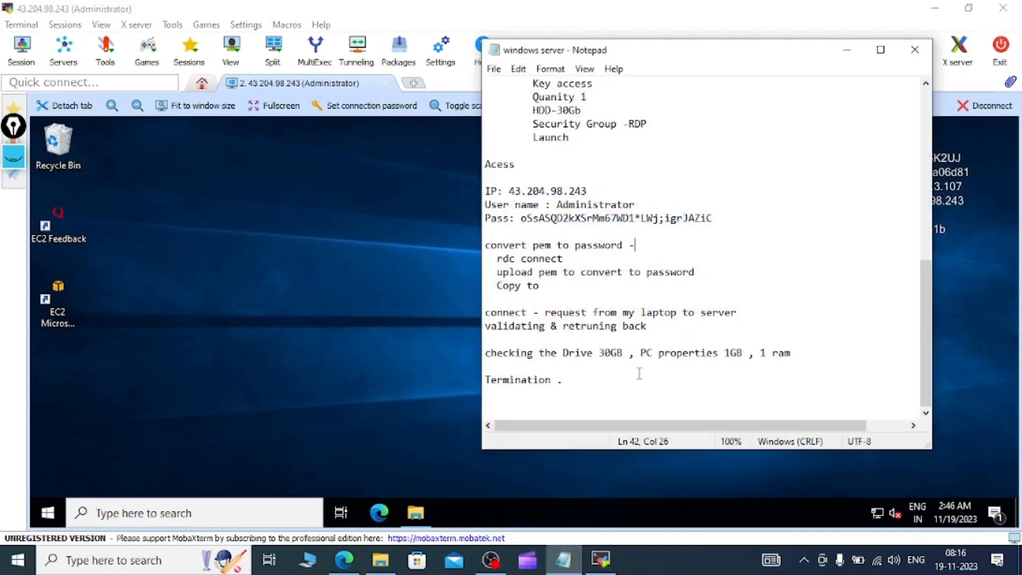
scroll(641, 372, "up", 1)
scroll(639, 373, "down", 1)
scroll(660, 339, "up", 1)
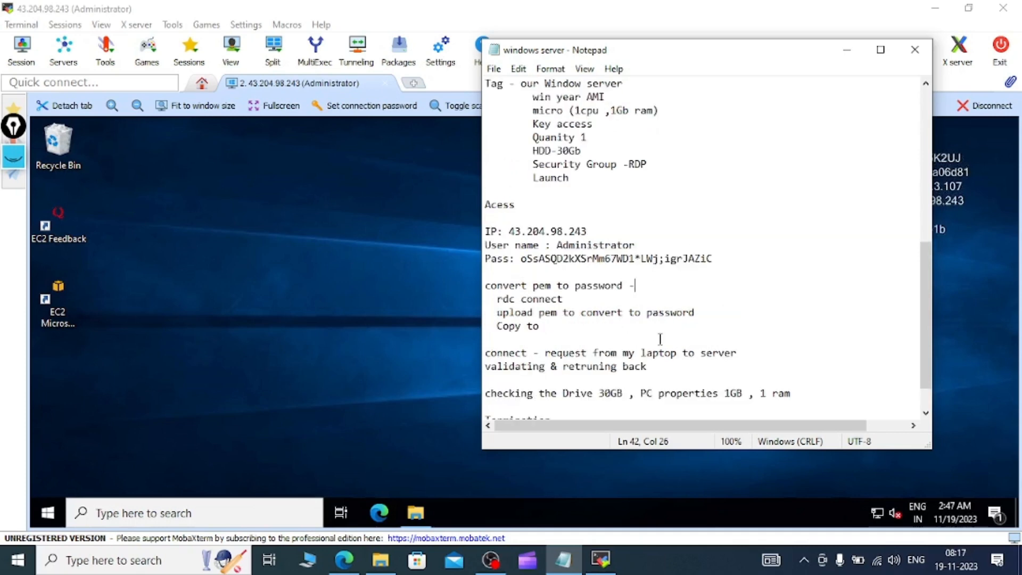
scroll(660, 339, "down", 1)
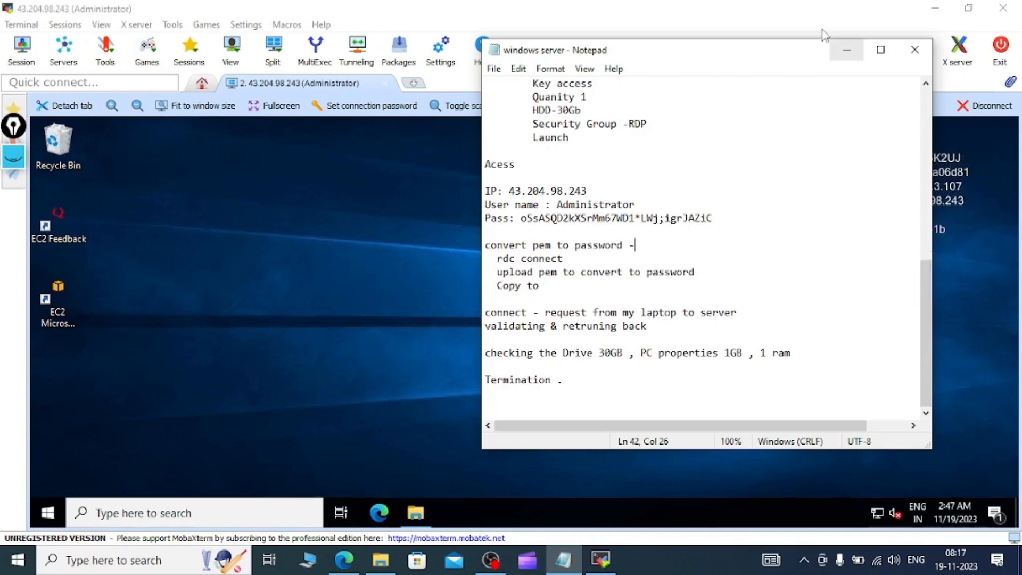
Reposition the Notepad window over the remote desktop, skim the notes from the termination entry upward, and minimize Notepad
left_click_drag(787, 56, 621, 64)
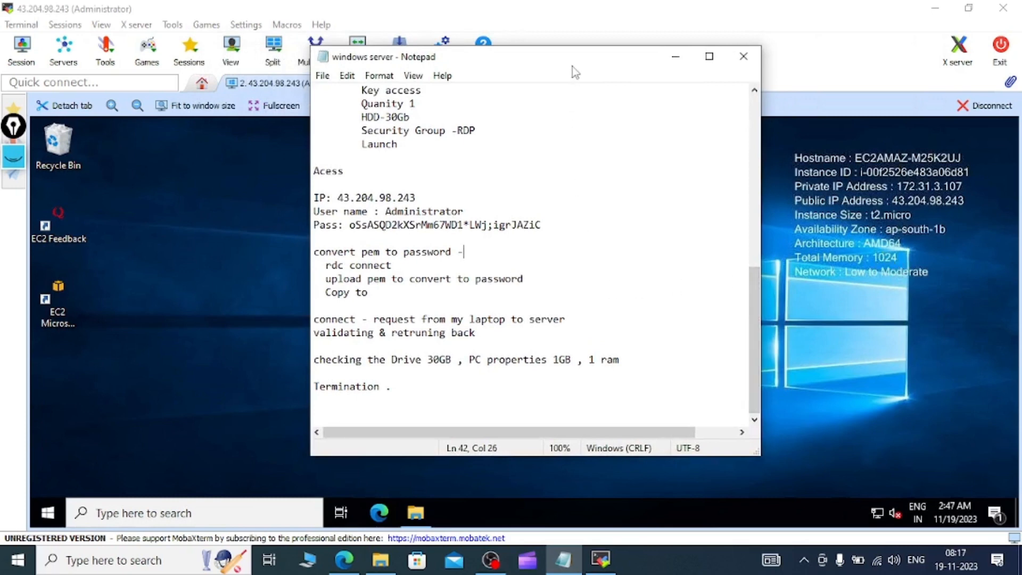
left_click_drag(573, 66, 626, 55)
scroll(546, 350, "up", 4)
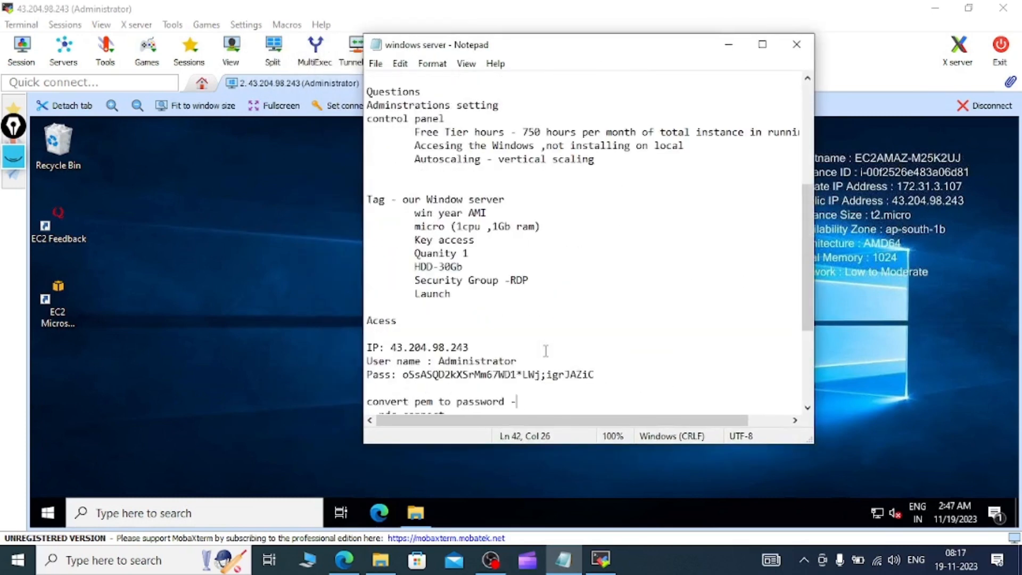
scroll(546, 350, "down", 4)
scroll(546, 350, "up", 3)
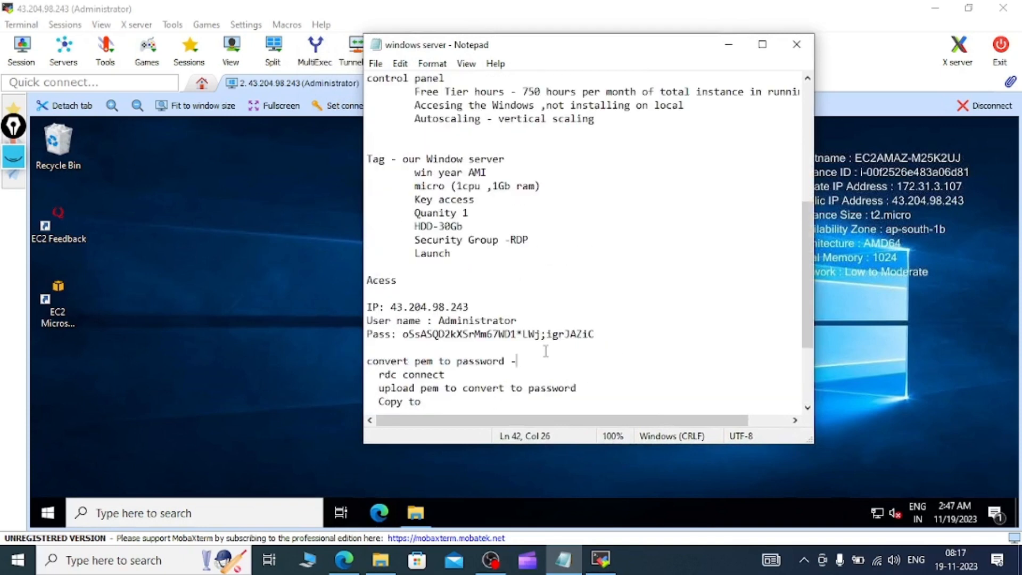
scroll(545, 350, "up", 5)
left_click(728, 44)
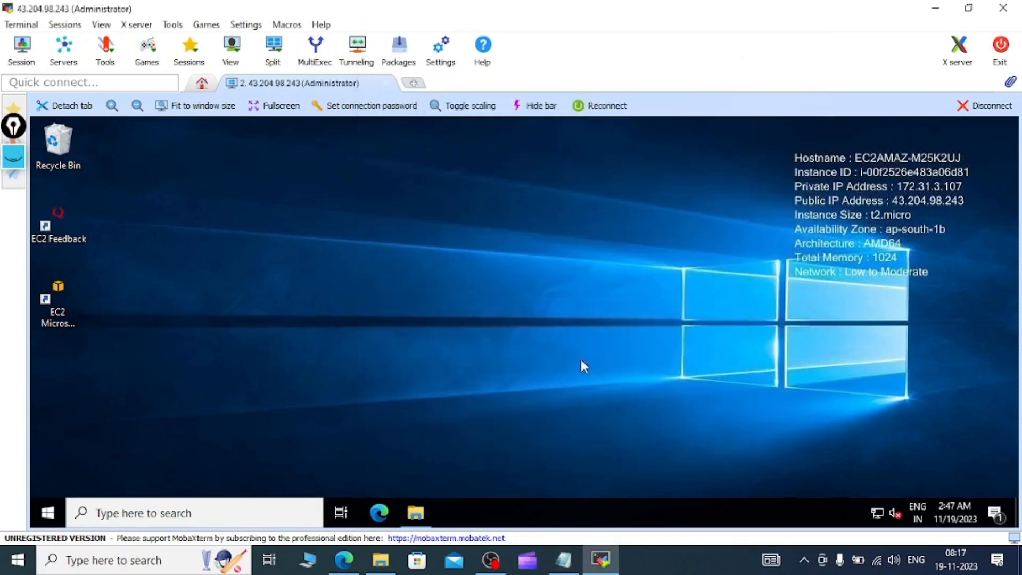
Switch to the AWS console in Edge, open the list of running EC2 instances and select Our Windows Server
left_click(346, 562)
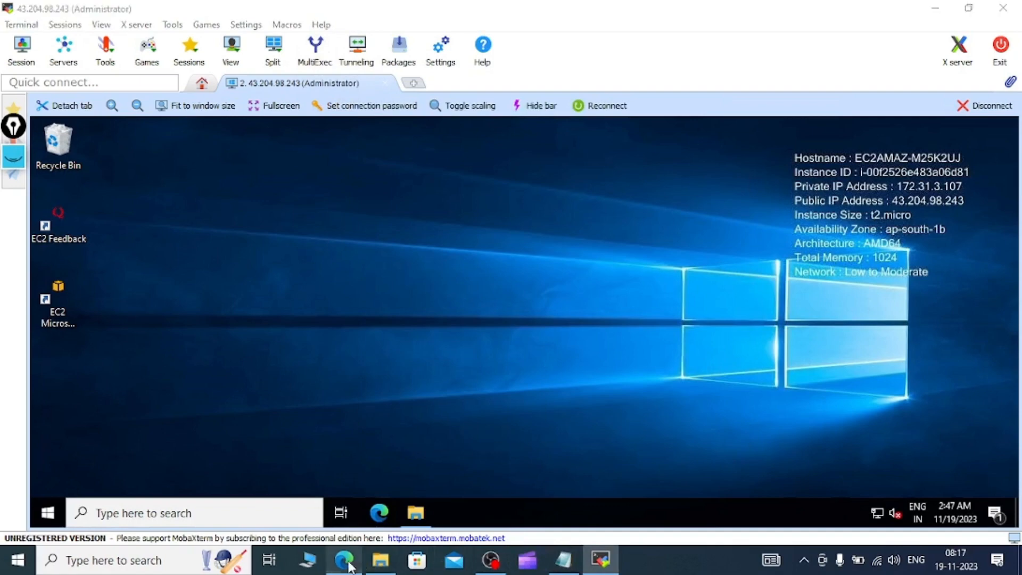
left_click(322, 9)
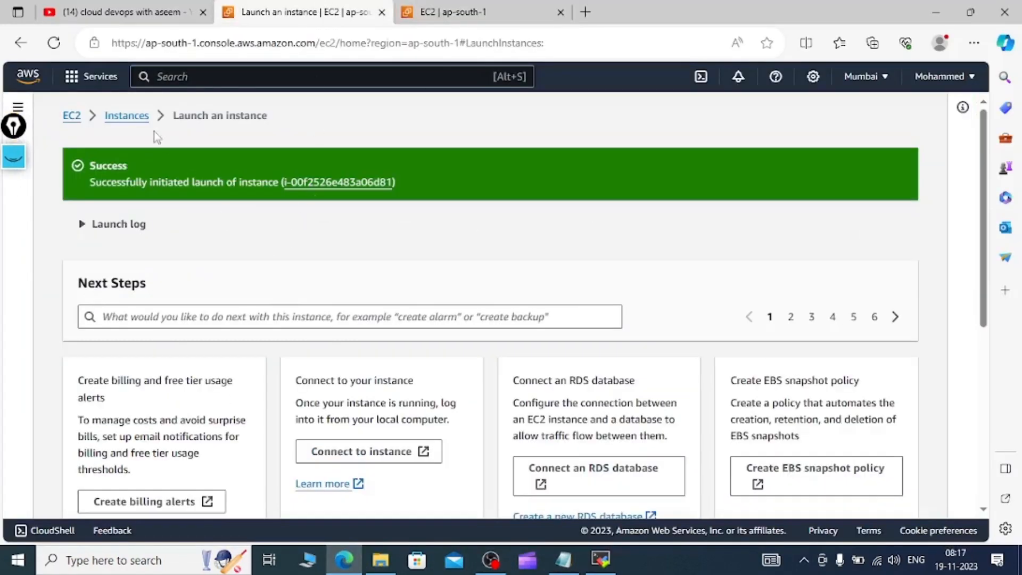
left_click(70, 120)
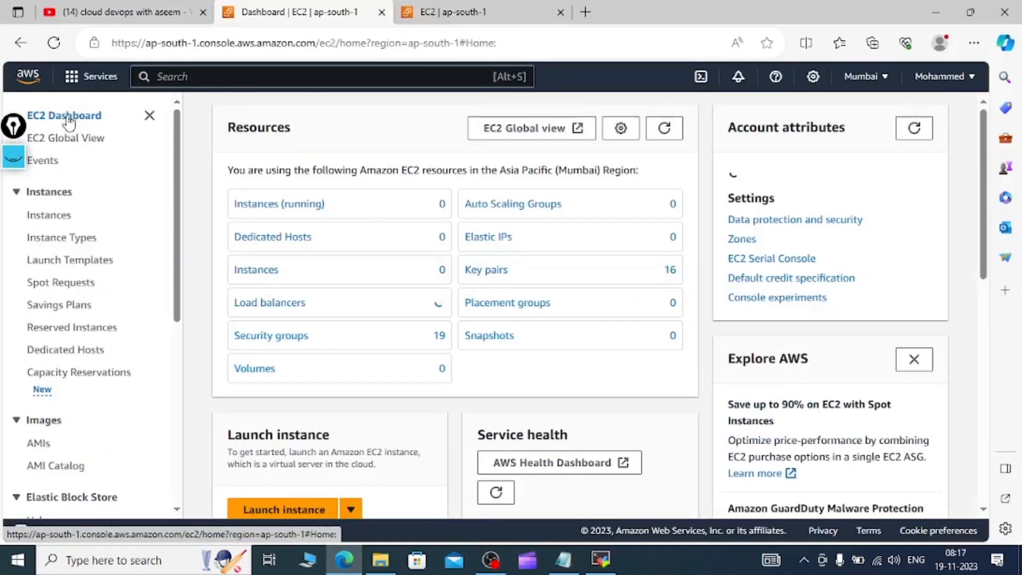
left_click(281, 209)
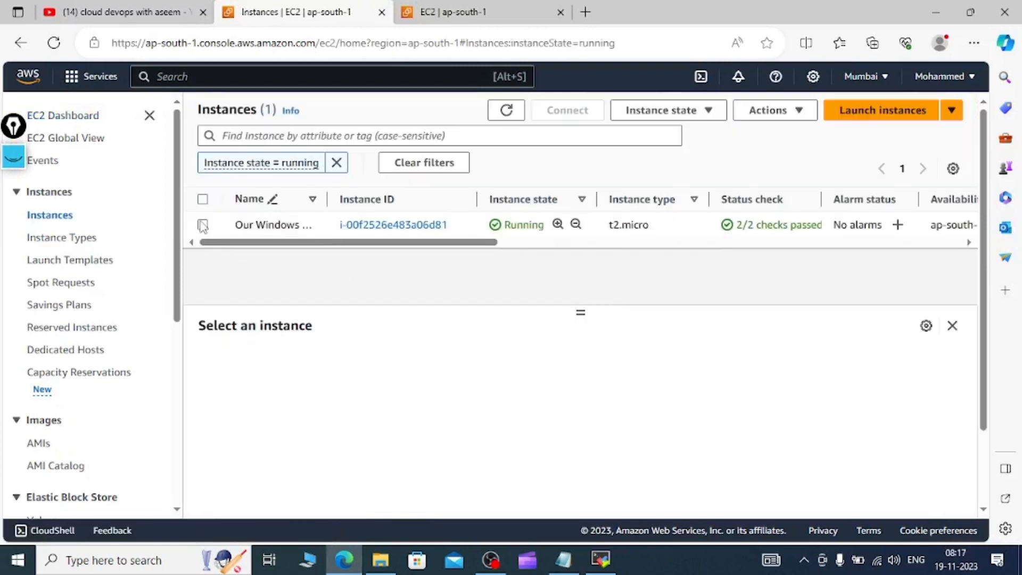
left_click(202, 225)
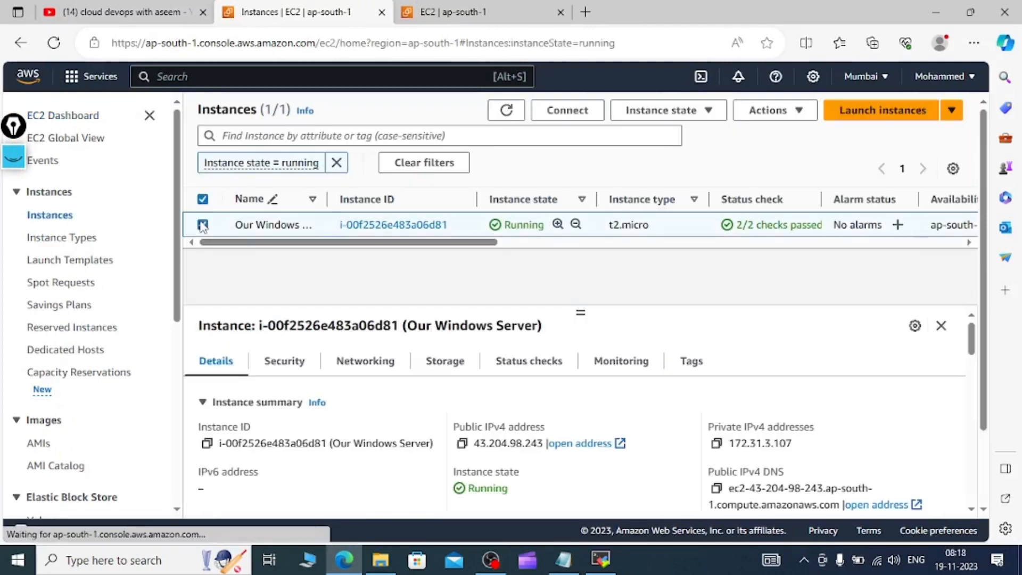
Display the instance state options, mark Stop, Reboot and Terminate instance with pen ticks, strike a line across Terminate instance, and hide the annotation tools
left_click(663, 117)
left_click(14, 159)
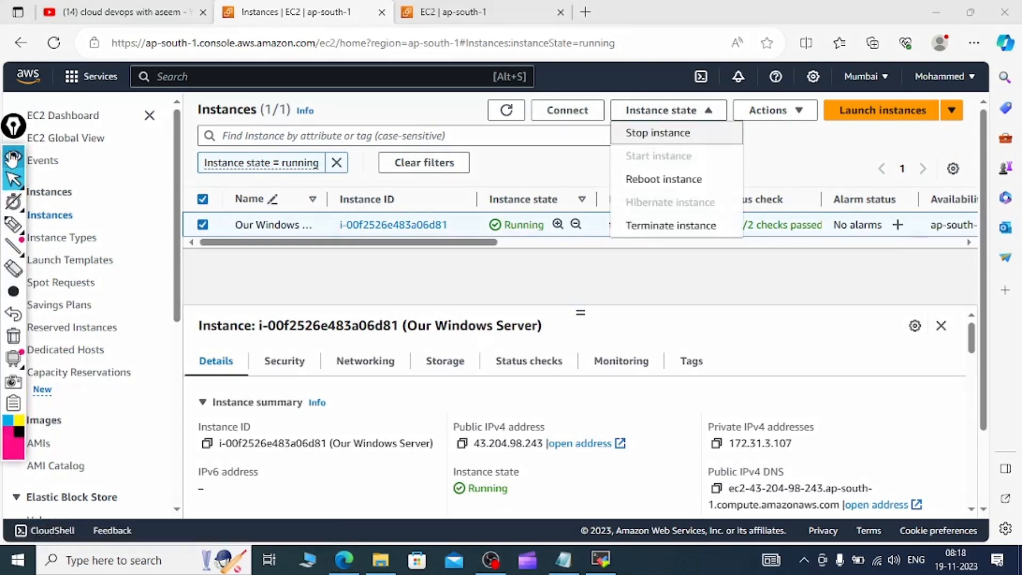
left_click(13, 224)
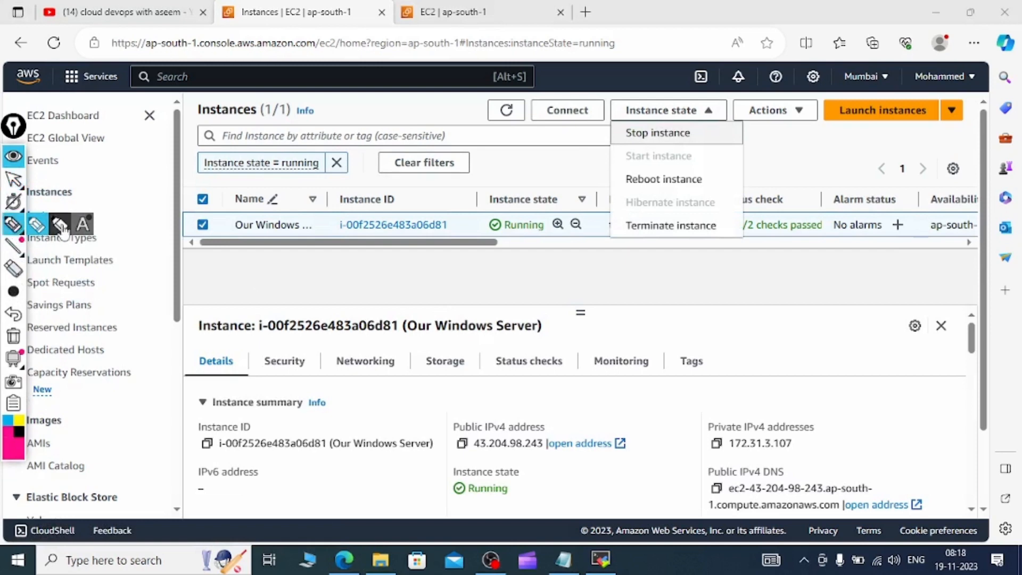
left_click(698, 133)
left_click_drag(698, 133, 753, 127)
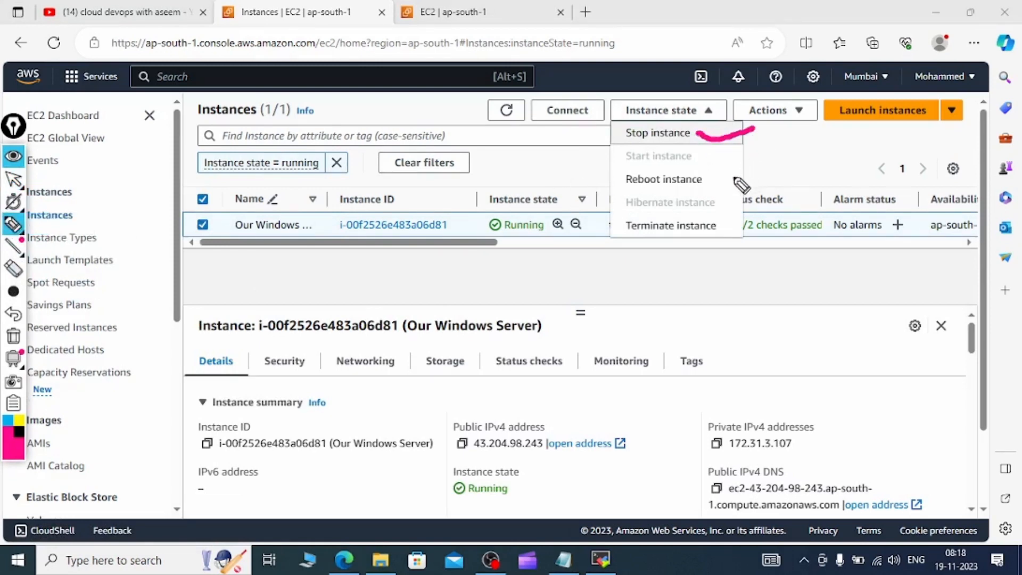
left_click_drag(712, 172, 787, 160)
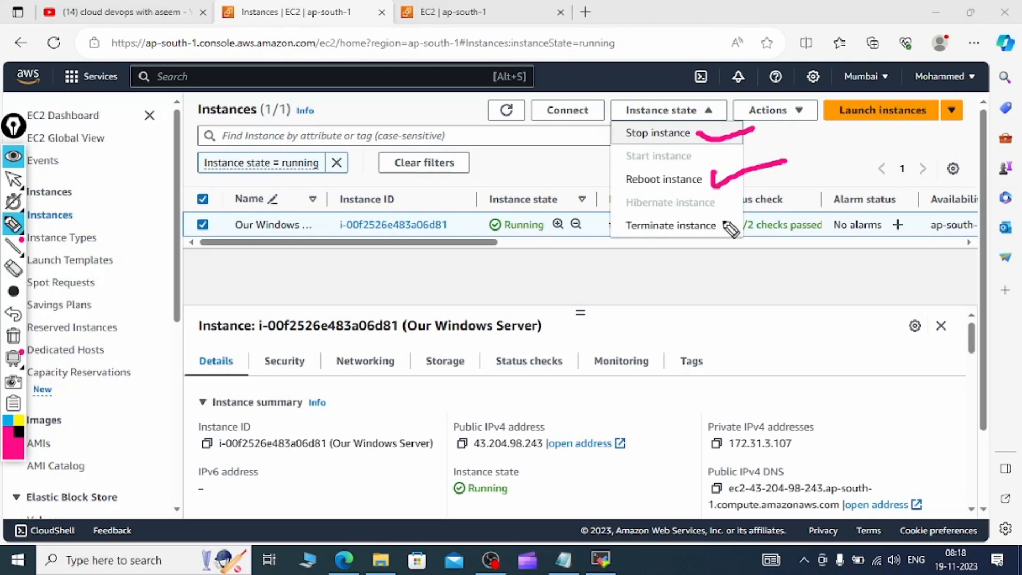
mouse_move(724, 222)
left_mouse_down()
mouse_move(730, 235)
mouse_move(787, 193)
left_mouse_up()
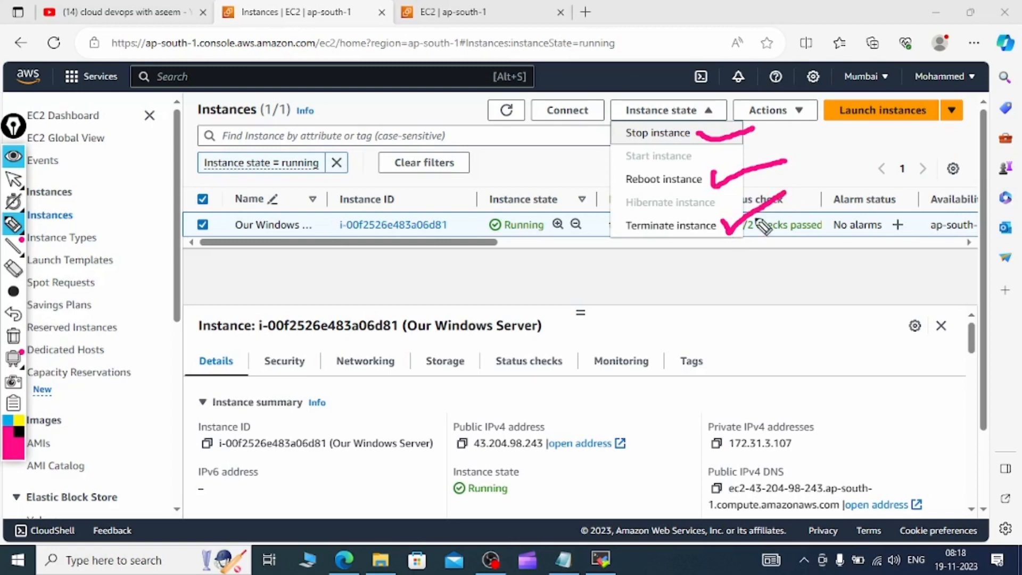
left_click_drag(643, 226, 711, 226)
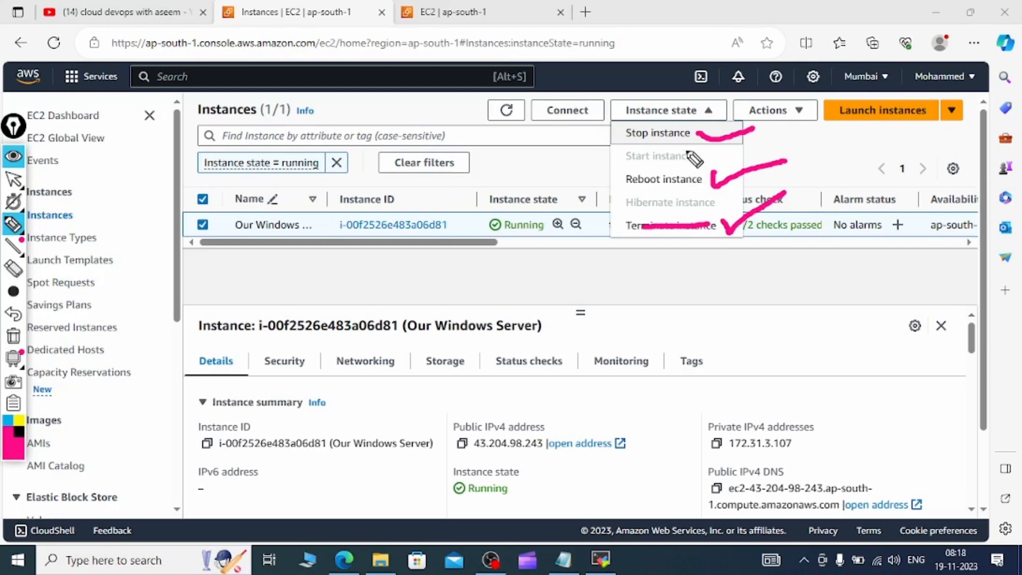
left_click(13, 157)
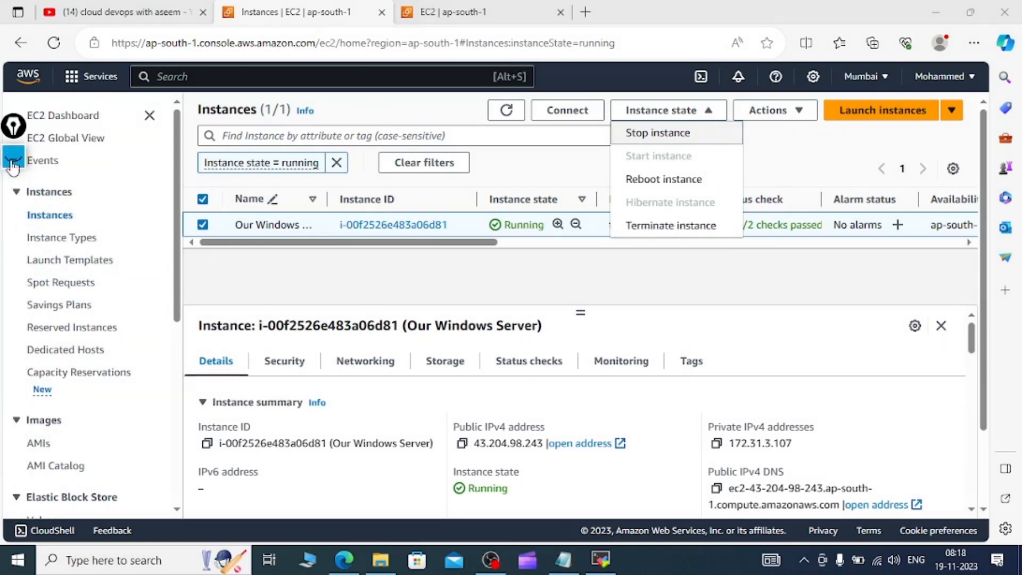
Display the available instance actions, erase all pen marks and switch the annotation tool back to the normal pointer
left_click(767, 111)
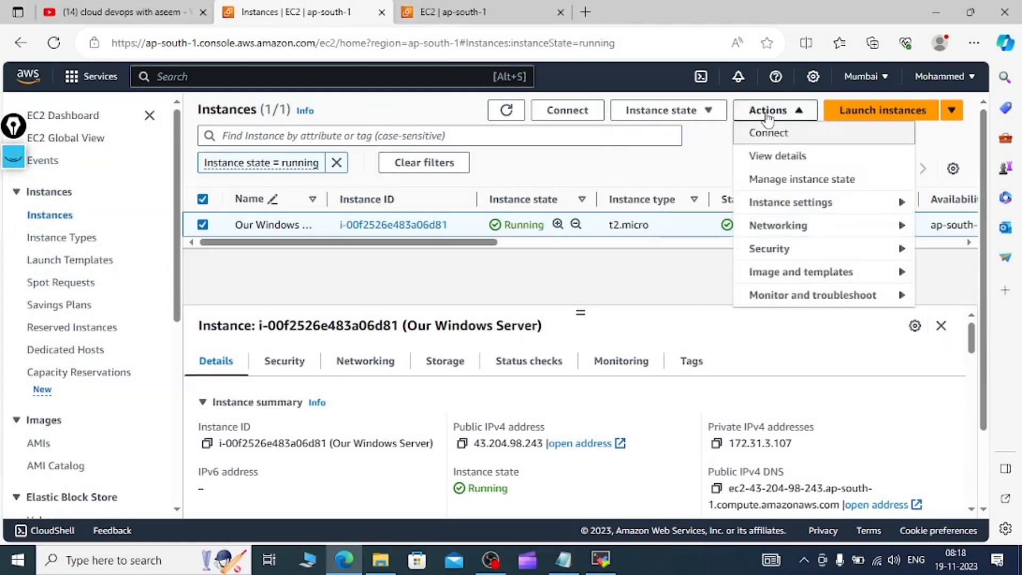
left_click(14, 157)
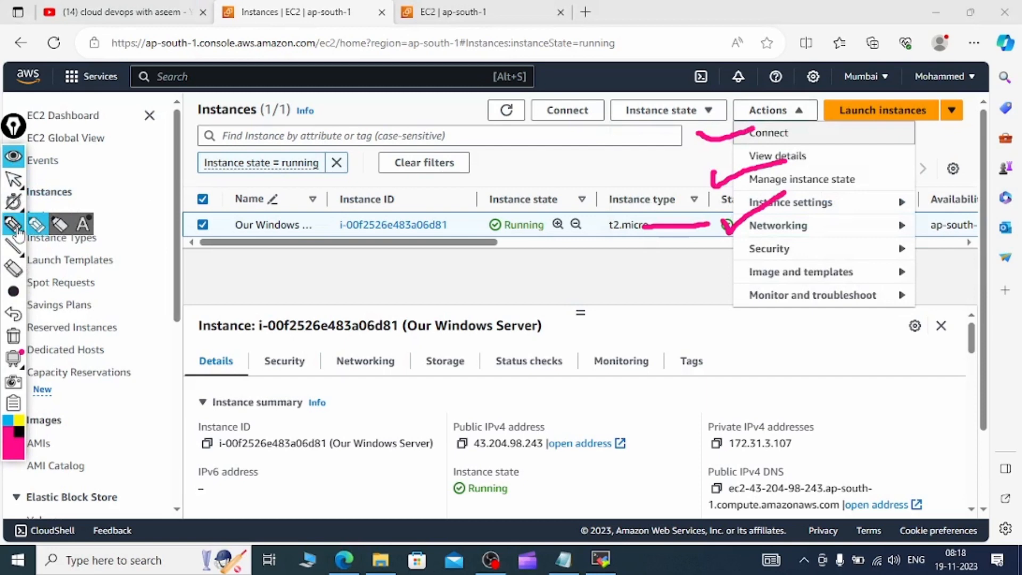
left_click(13, 335)
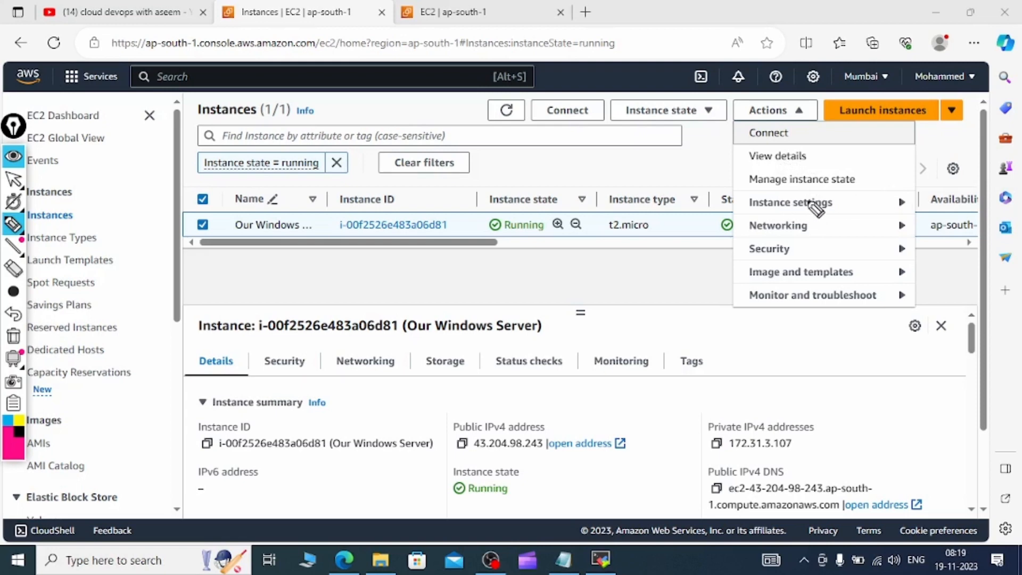
left_click(13, 178)
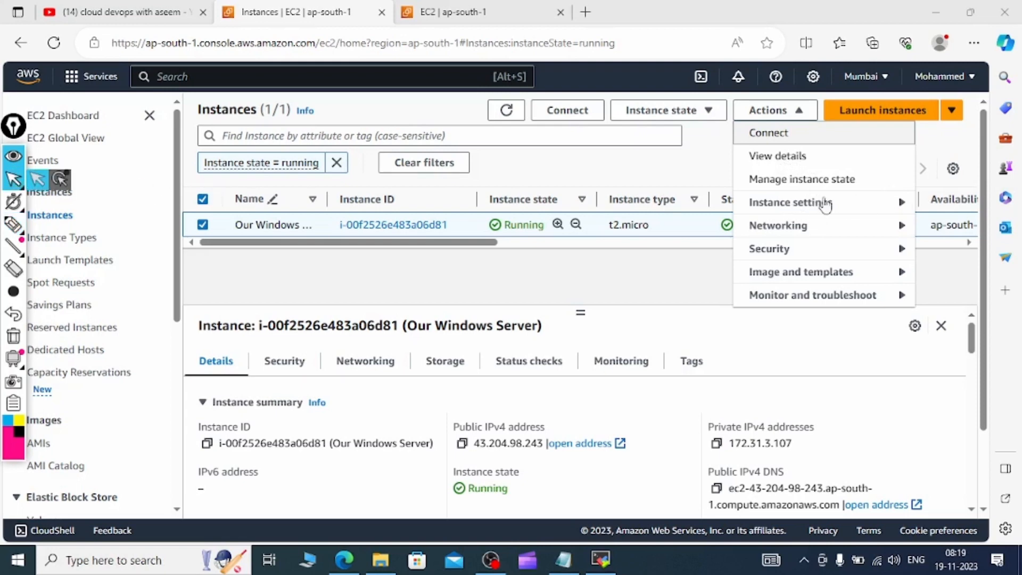
Examine the termination protection setting of Our Windows Server and close it without changes
left_click(787, 208)
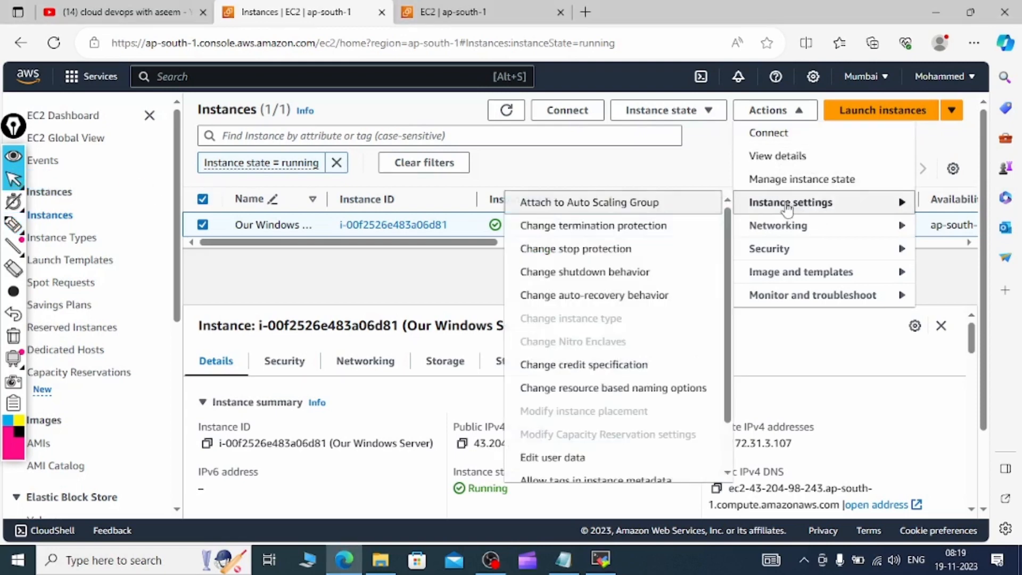
left_click(559, 225)
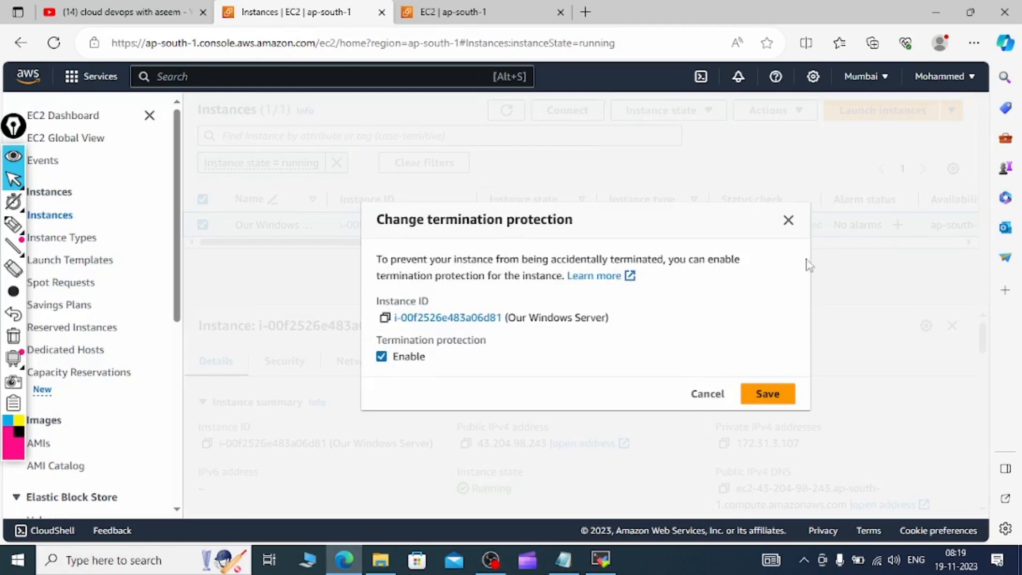
left_click(788, 220)
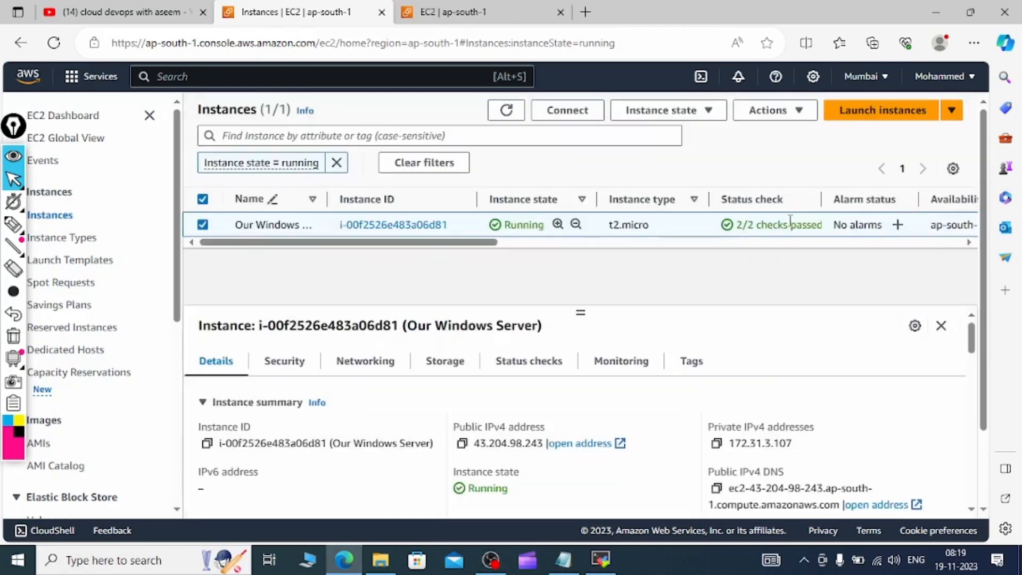
Enable stop protection for Our Windows Server, save the setting and dismiss the notification
left_click(786, 117)
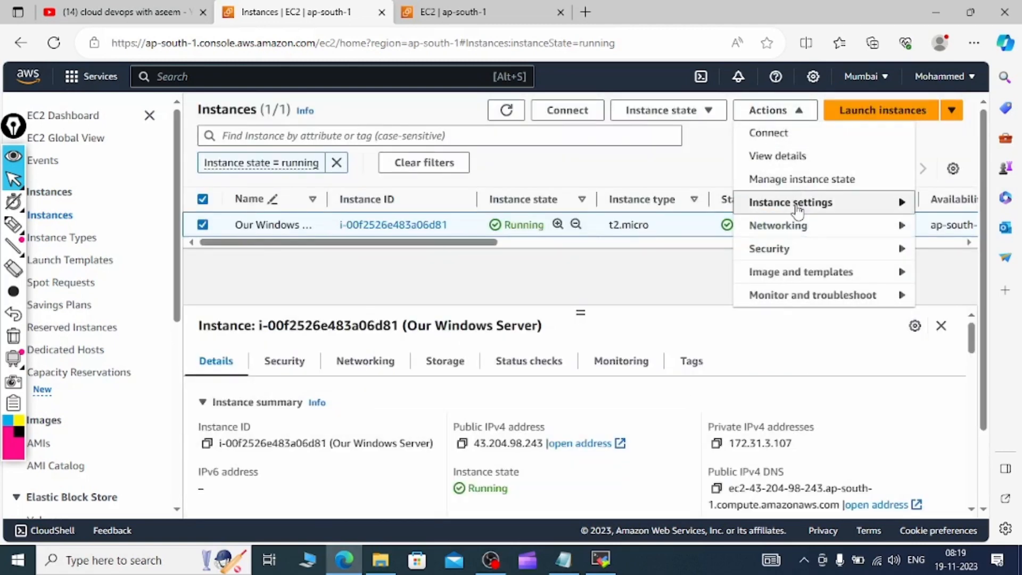
mouse_move(793, 205)
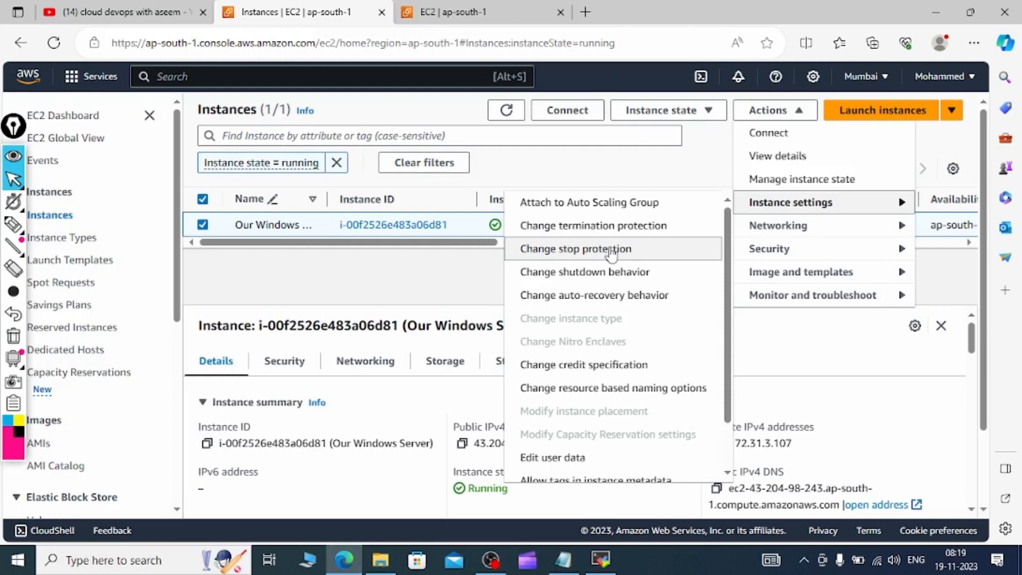
left_click(611, 252)
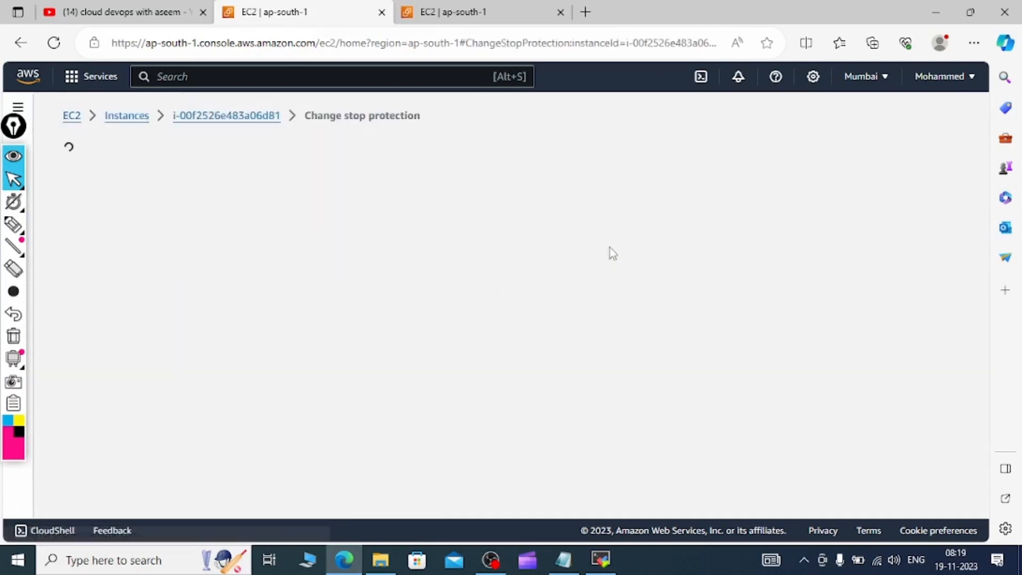
mouse_move(5, 253)
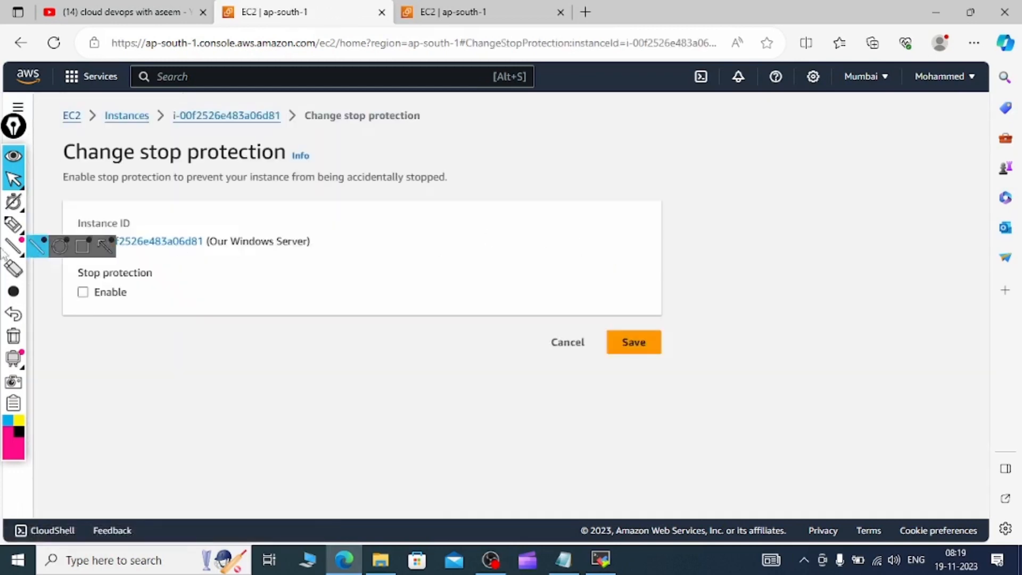
left_click(83, 292)
left_click(632, 341)
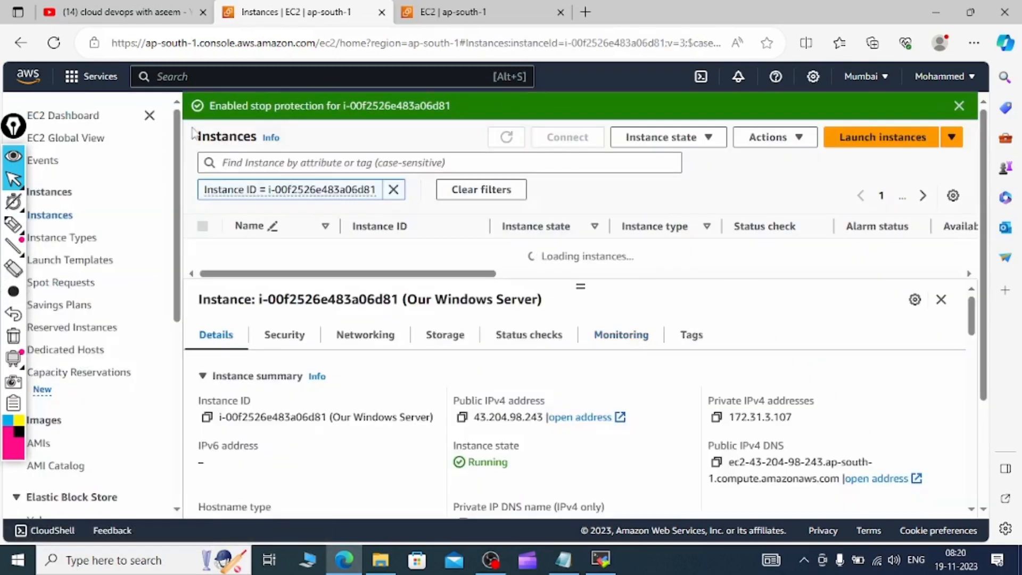
left_click(960, 106)
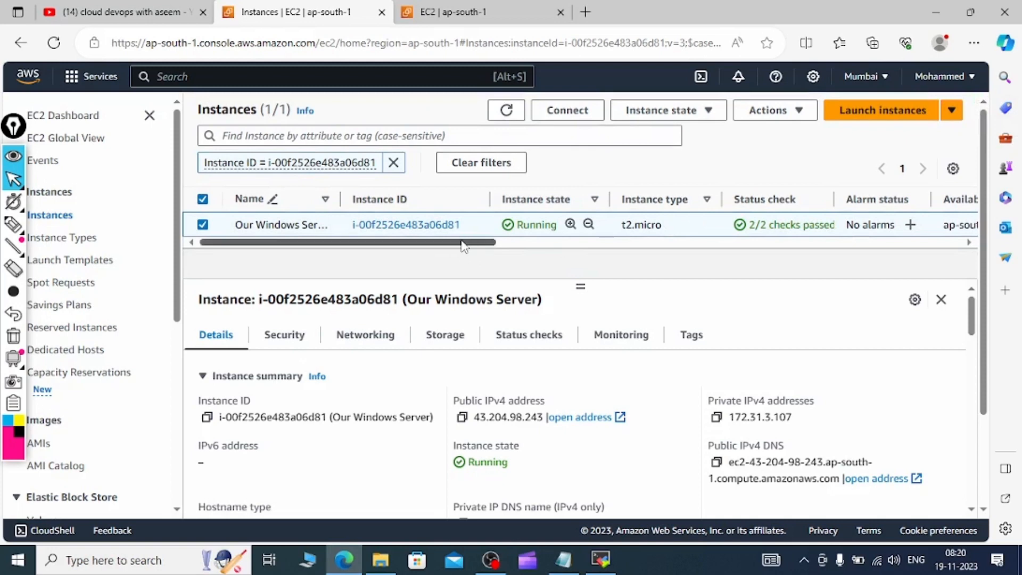
Try to stop Our Windows Server with stop protection enabled, and dismiss the notification
left_click(686, 111)
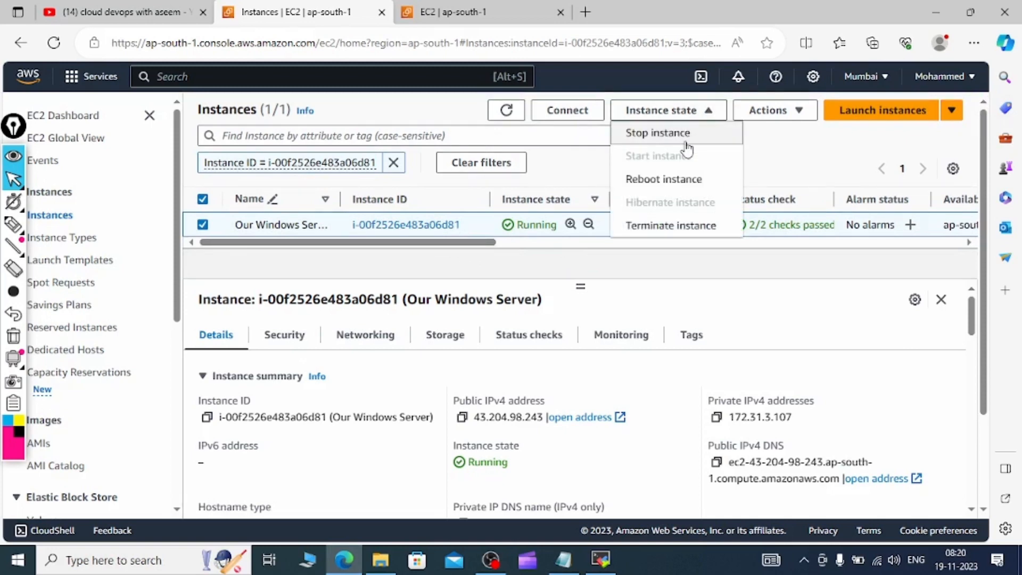
left_click(689, 134)
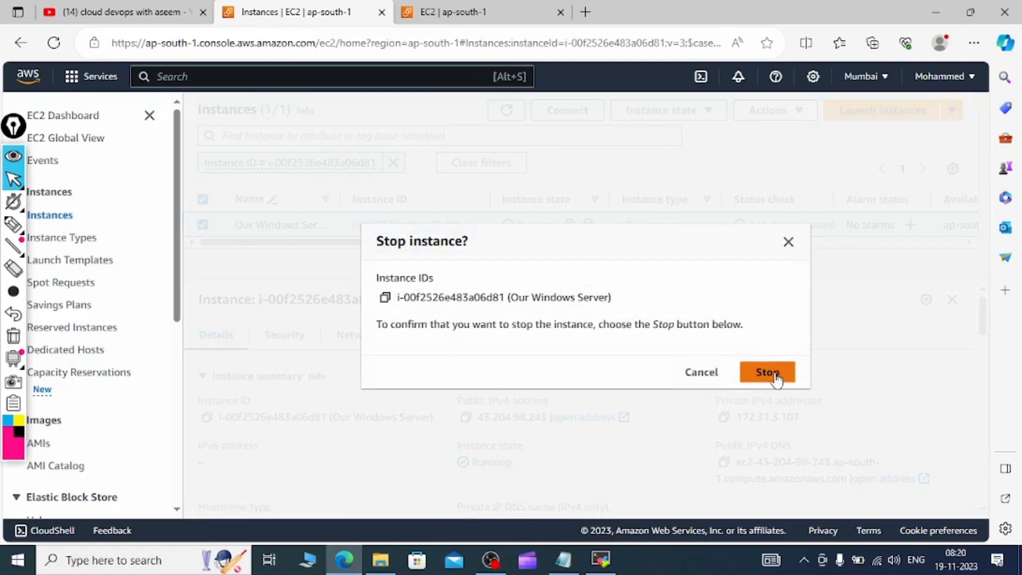
left_click(777, 378)
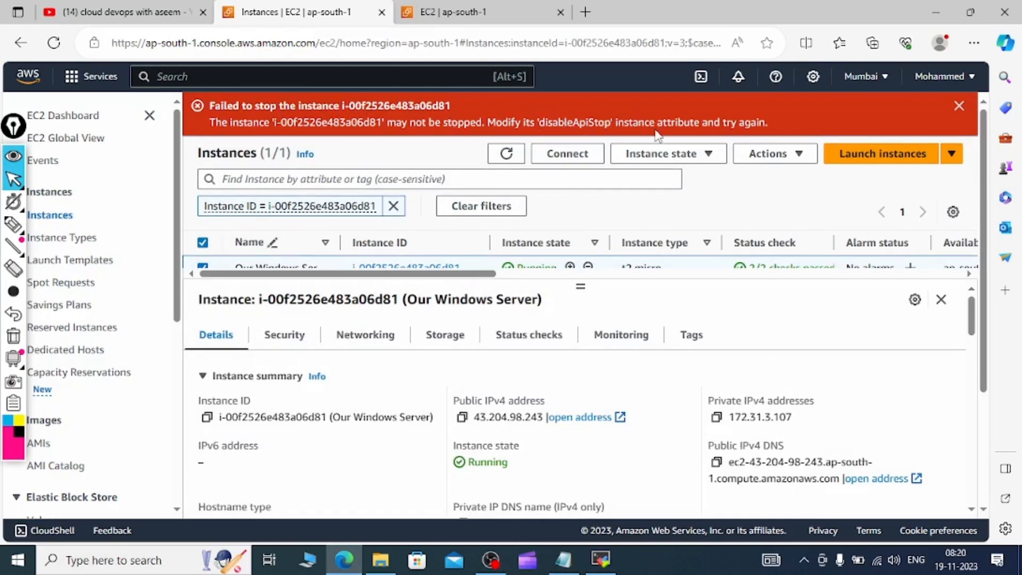
left_click(961, 105)
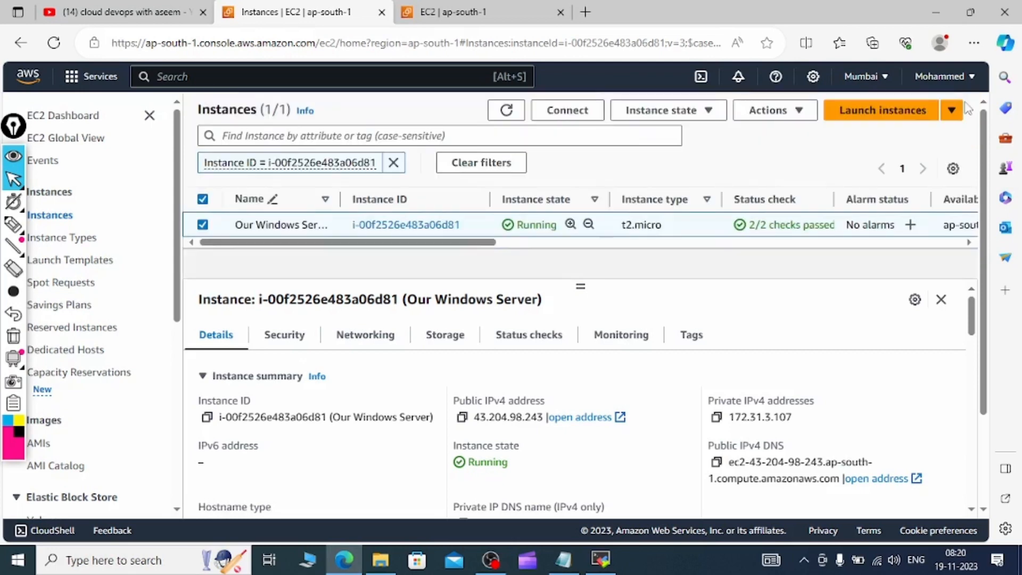
Disable stop protection for Our Windows Server, save the setting and dismiss the notification
left_click(758, 114)
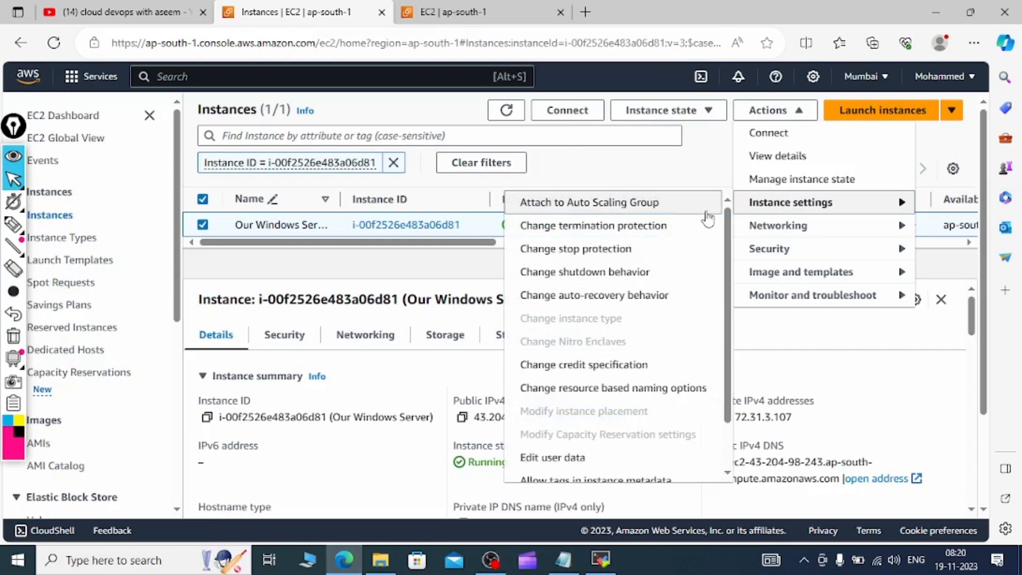
left_click(570, 250)
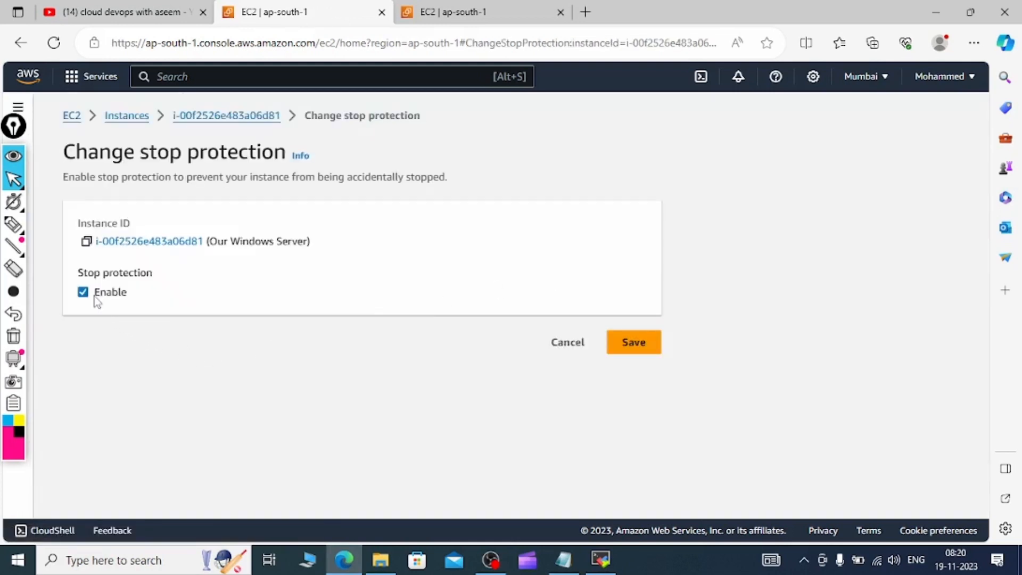
left_click(91, 296)
left_click(657, 354)
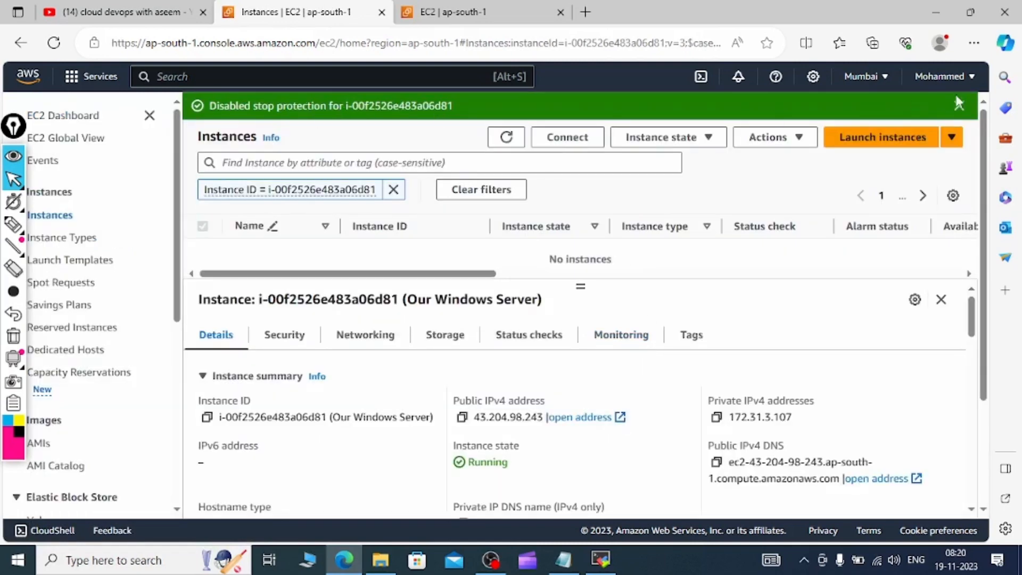
left_click(970, 105)
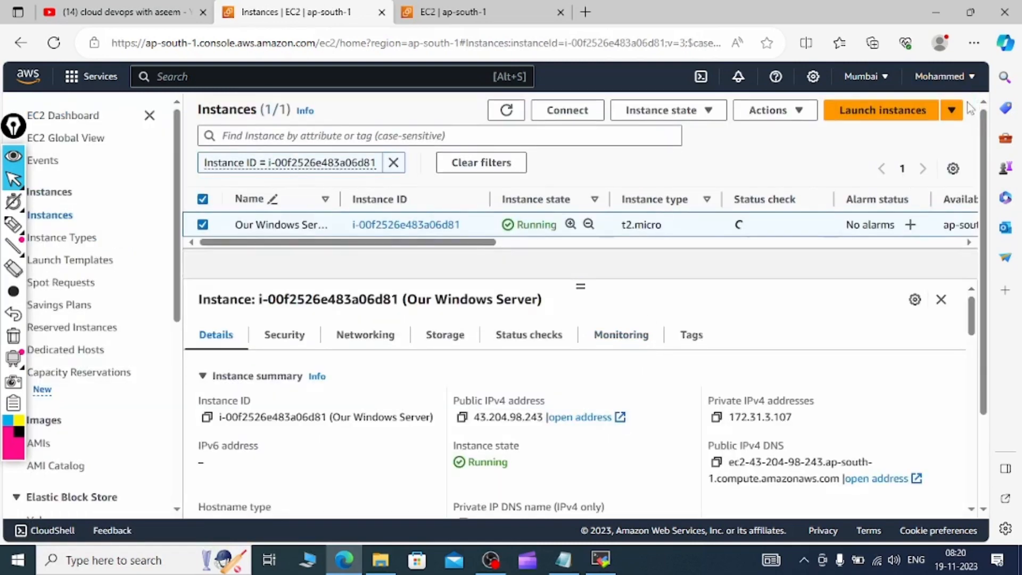
Stop the Our Windows Server instance and confirm the stop request
left_click(673, 113)
left_click(675, 134)
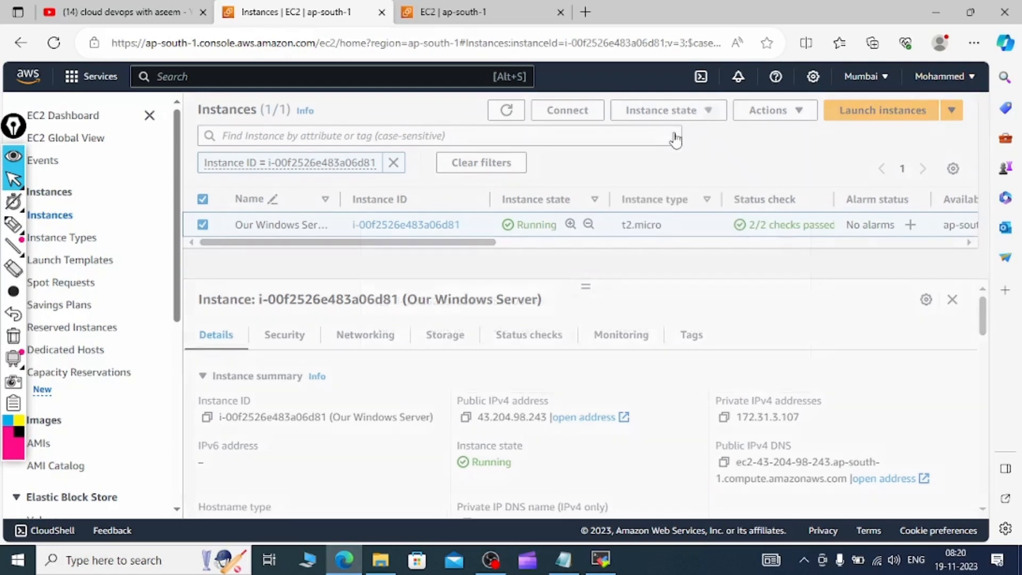
left_click(768, 373)
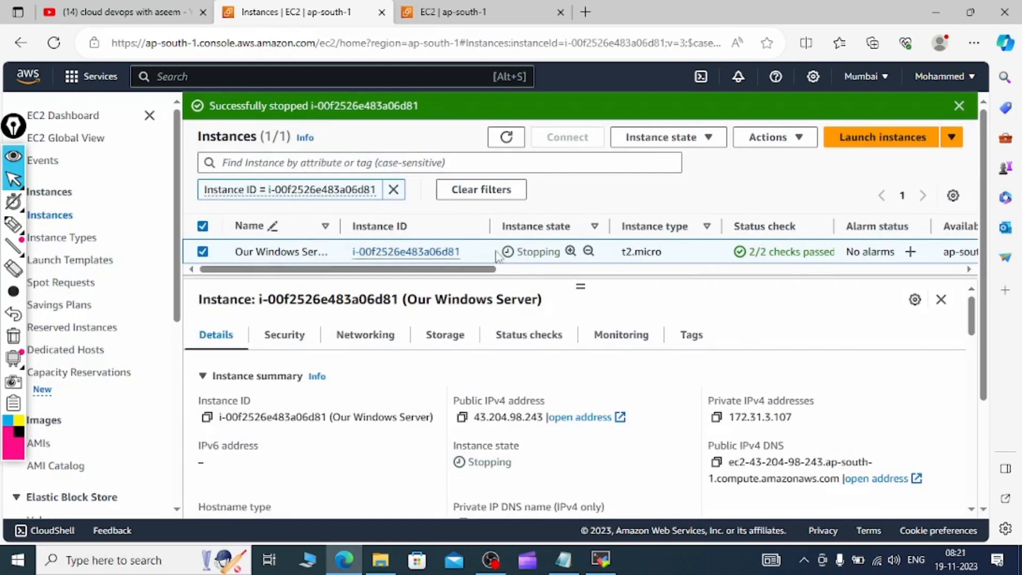
Switch to the windows server notes in Notepad and go to the Questions section with the Free Tier hours line
mouse_move(478, 270)
left_mouse_down()
mouse_move(947, 270)
mouse_move(476, 270)
left_mouse_up()
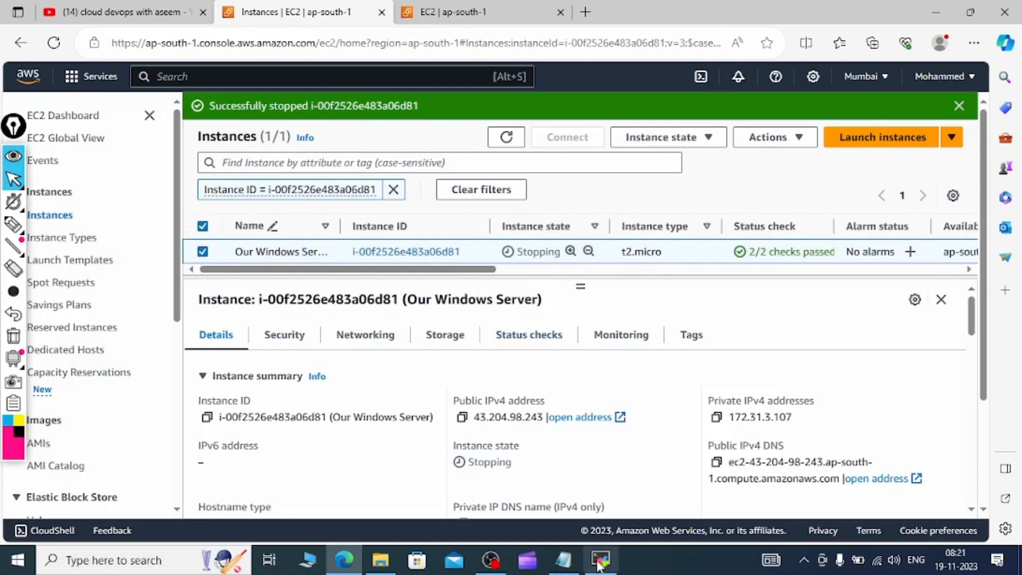
left_click(565, 563)
scroll(605, 360, "down", 4)
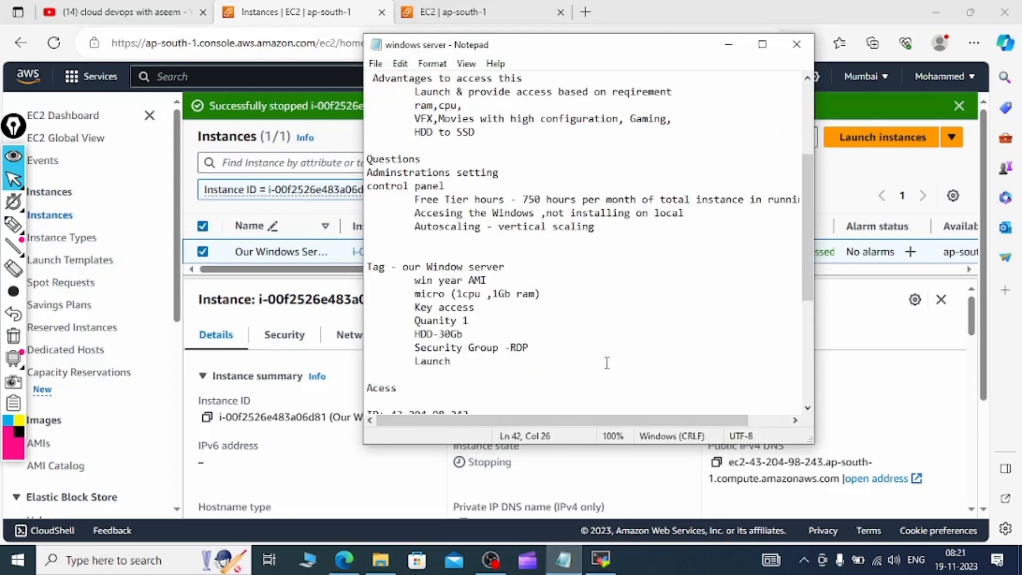
scroll(605, 360, "up", 2)
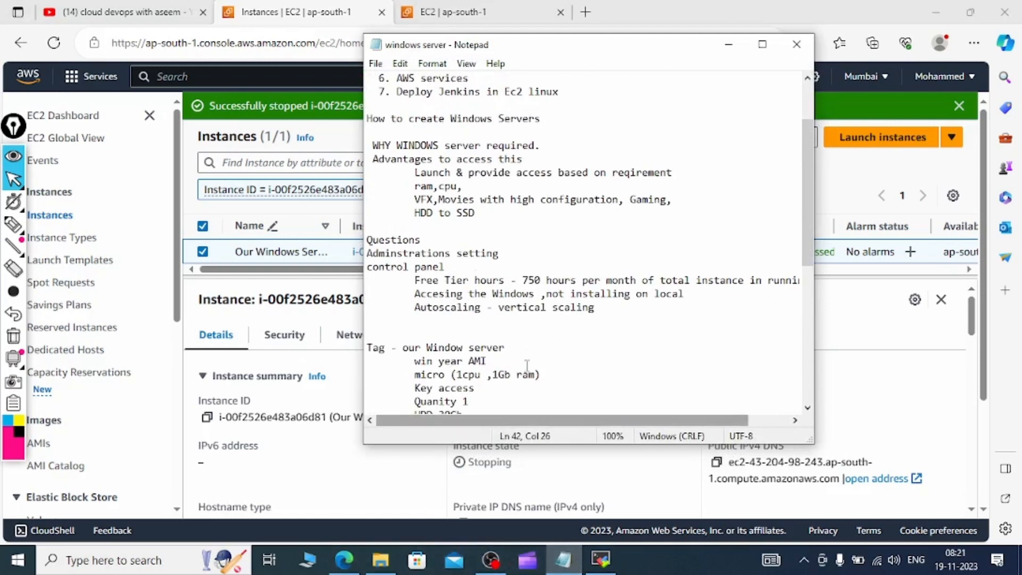
scroll(527, 351, "up", 1)
scroll(527, 351, "down", 2)
scroll(526, 349, "up", 1)
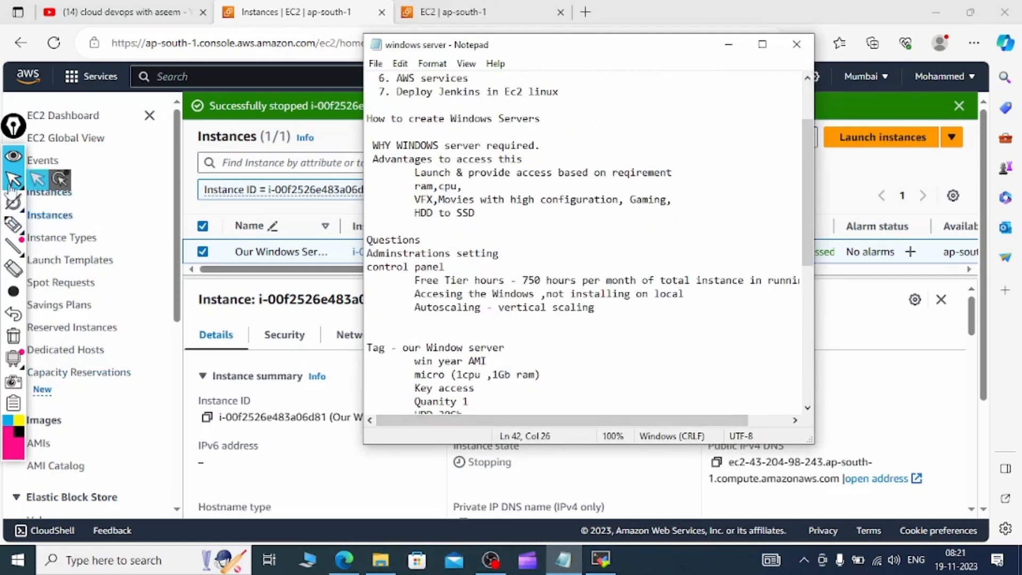
Draw a pink tick beside "Adminstrations setting" and strokes over "Free Tier hours" with the annotation pen, and clear the marks
left_click(15, 226)
left_click(16, 230)
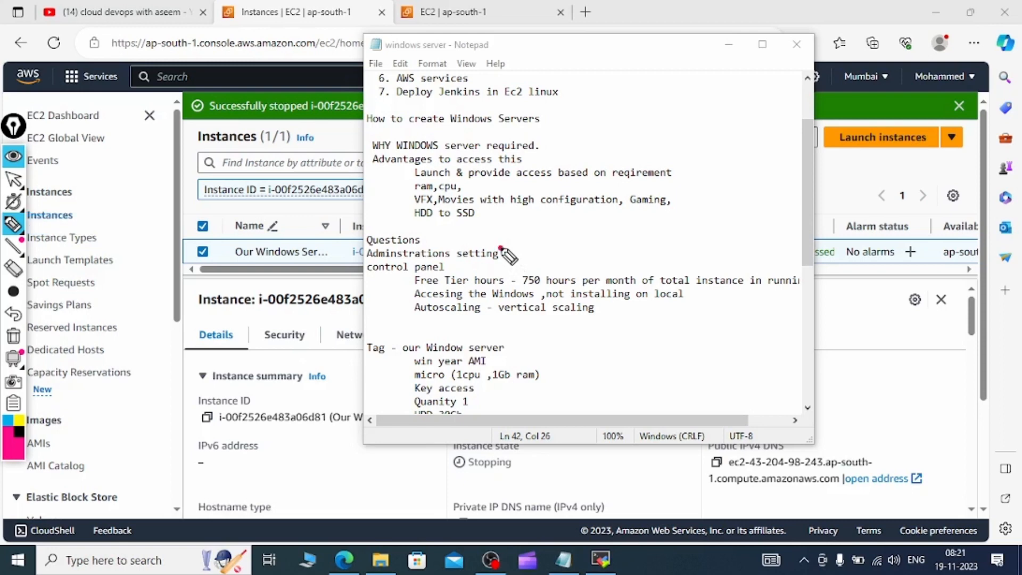
left_click_drag(504, 257, 561, 242)
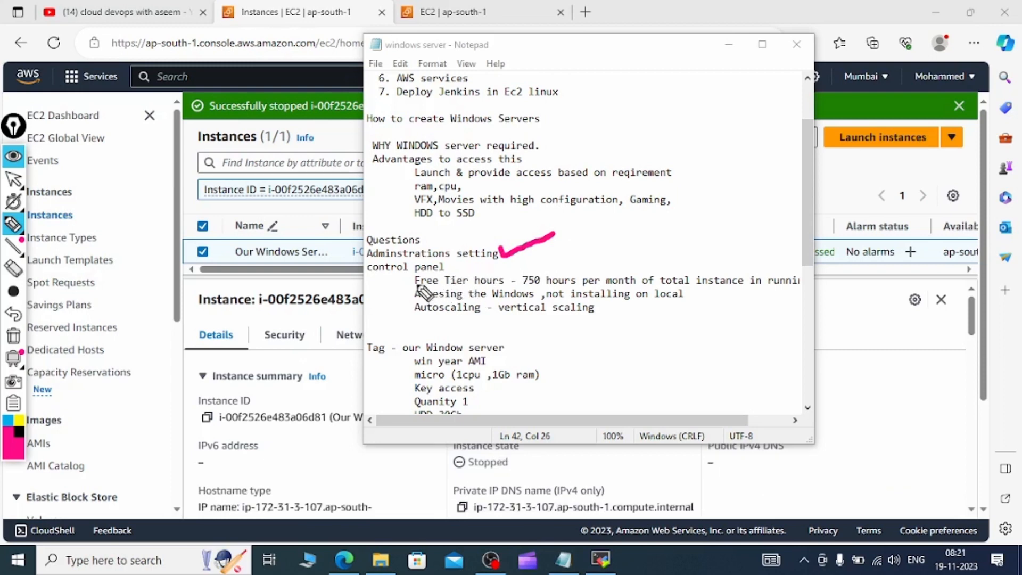
left_click_drag(416, 282, 503, 281)
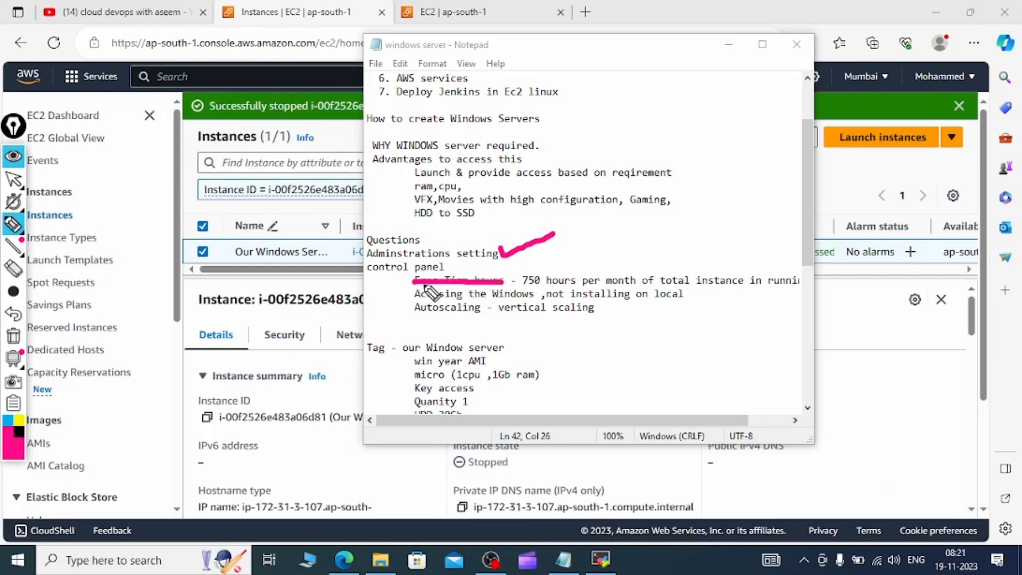
left_click_drag(426, 283, 506, 281)
mouse_move(9, 231)
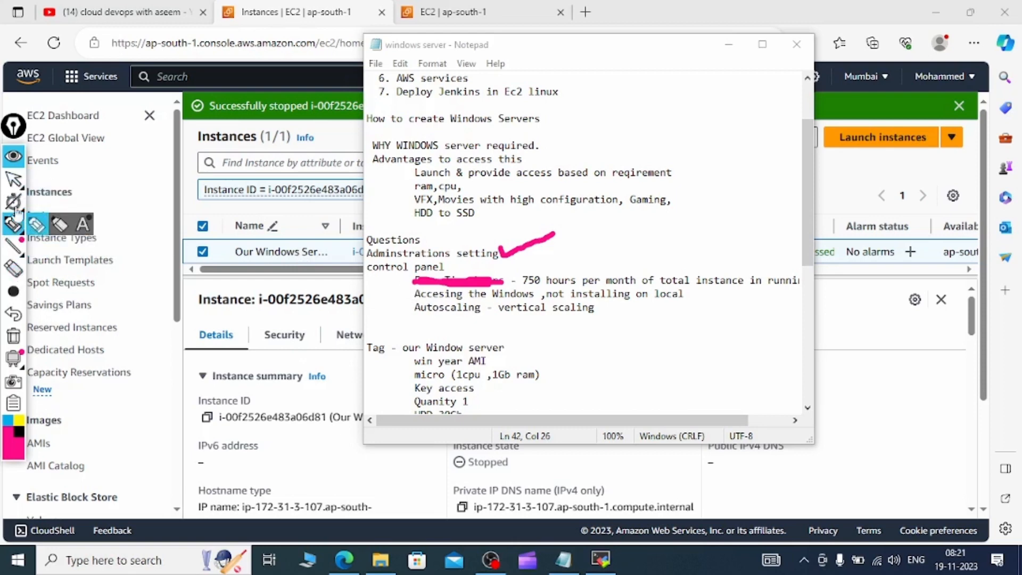
mouse_move(24, 296)
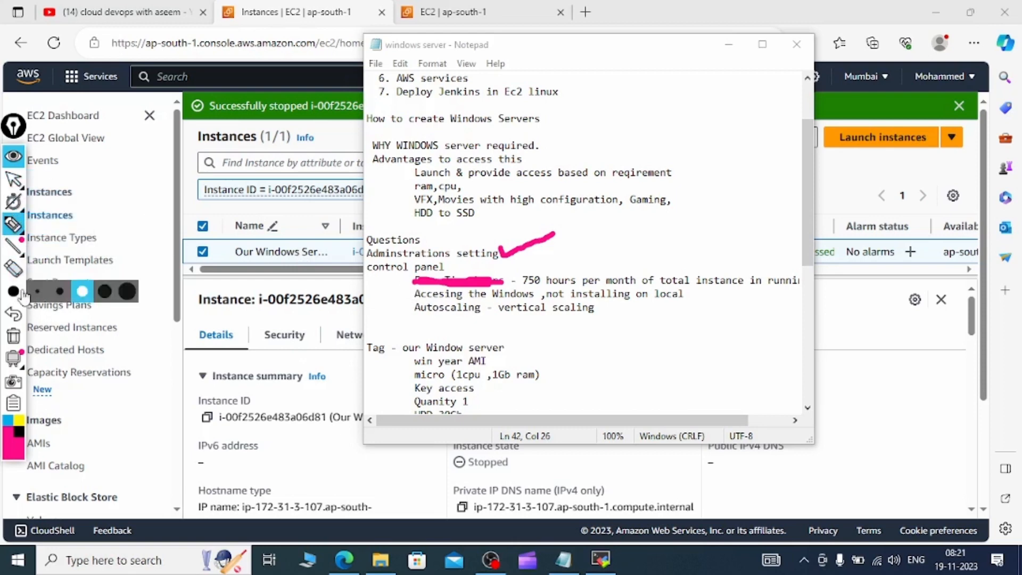
left_click(13, 335)
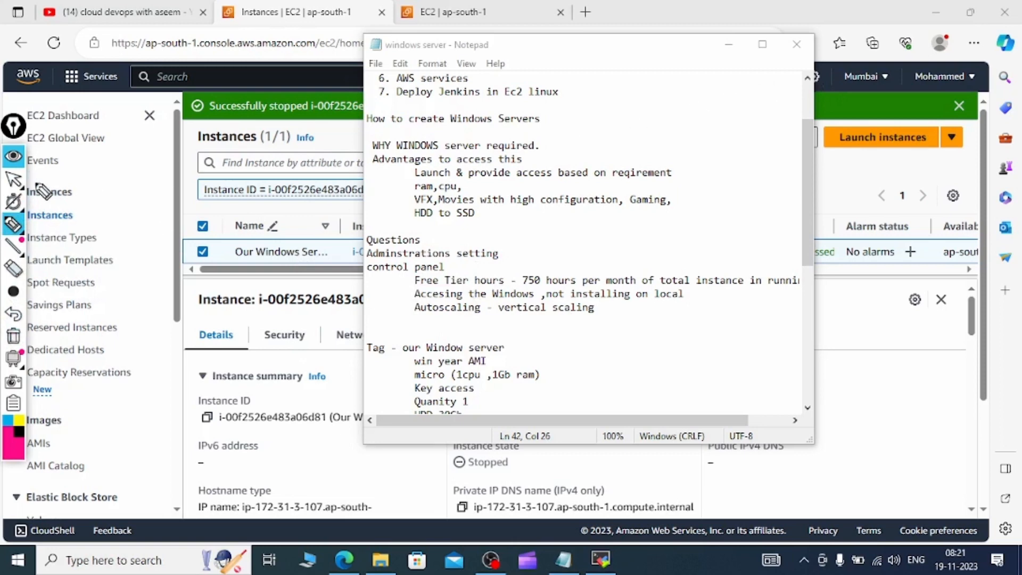
Collapse the annotation toolbar and widen the notes window enough to show the whole Free Tier hours line
left_click(12, 164)
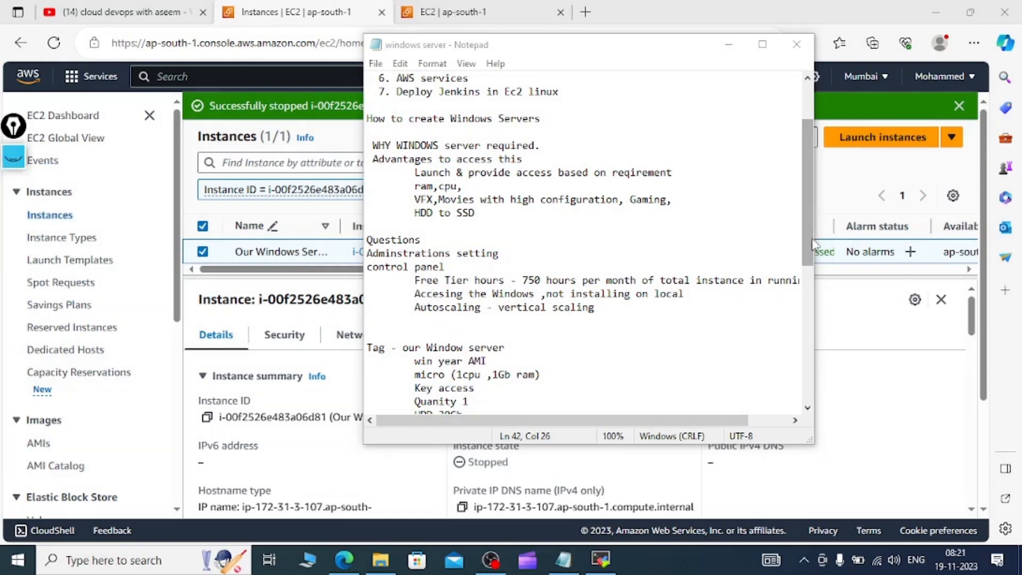
left_click_drag(818, 240, 887, 240)
left_click(725, 281)
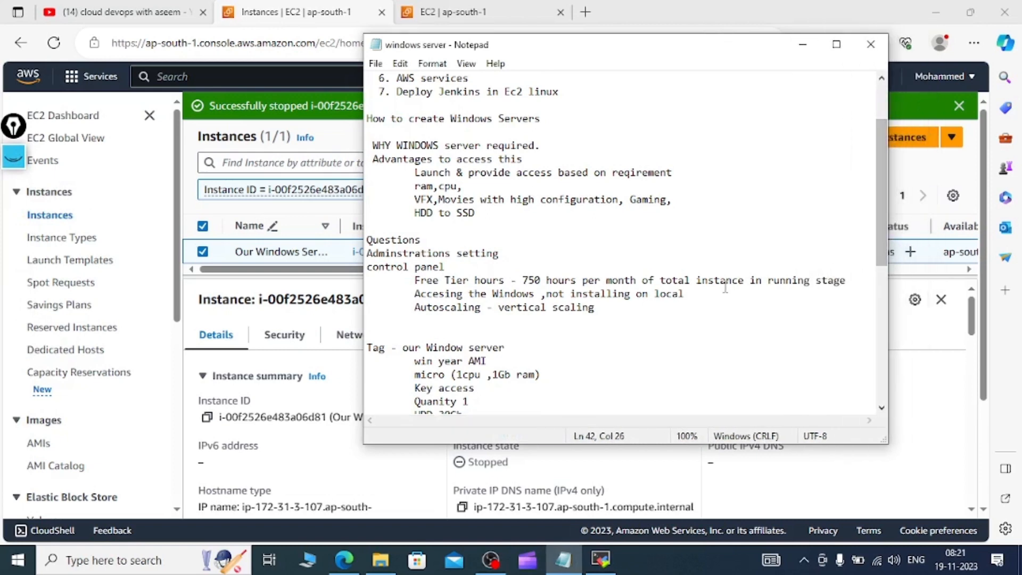
Add the line "1 server 30*24 = 720 hours" below the Autoscaling line in the notes
left_click(632, 317)
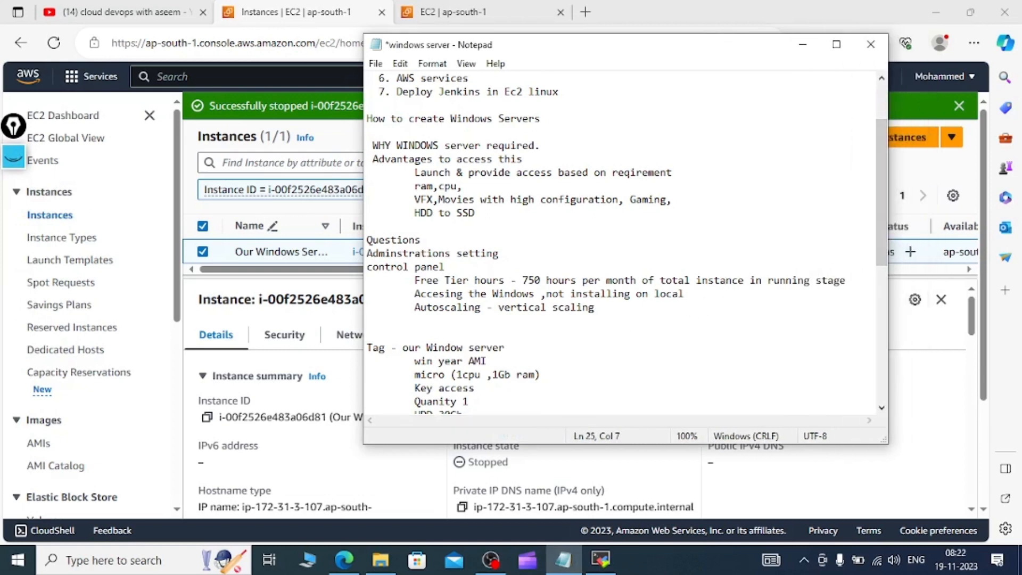
type("30*24 = 720 hours")
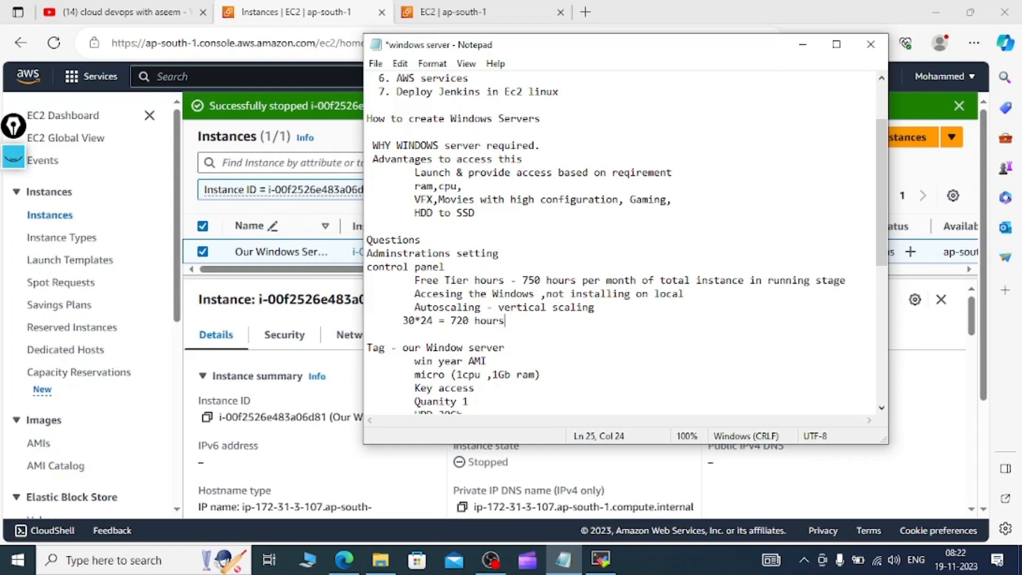
key("Left")
key("Left")
key("Left")
key("Left")
key("Left")
key("Left")
key("Left")
key("Left")
key("Left")
key("Left")
key("Left")
key("Left")
key("Left")
type("1 server")
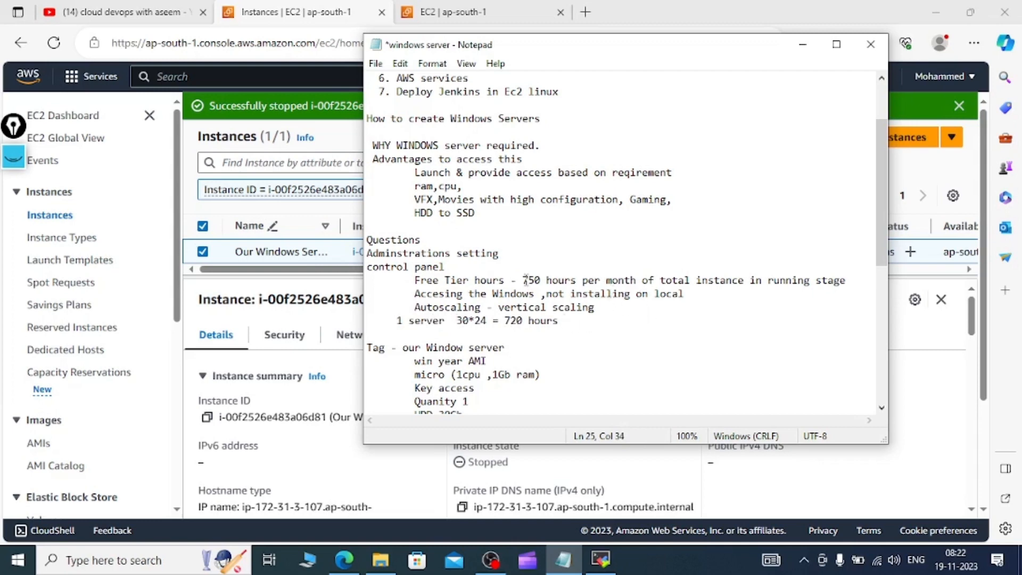
Mark "720 hours" and the 750 hours figure with pink annotation pen strokes, and return to the normal cursor
left_click(13, 157)
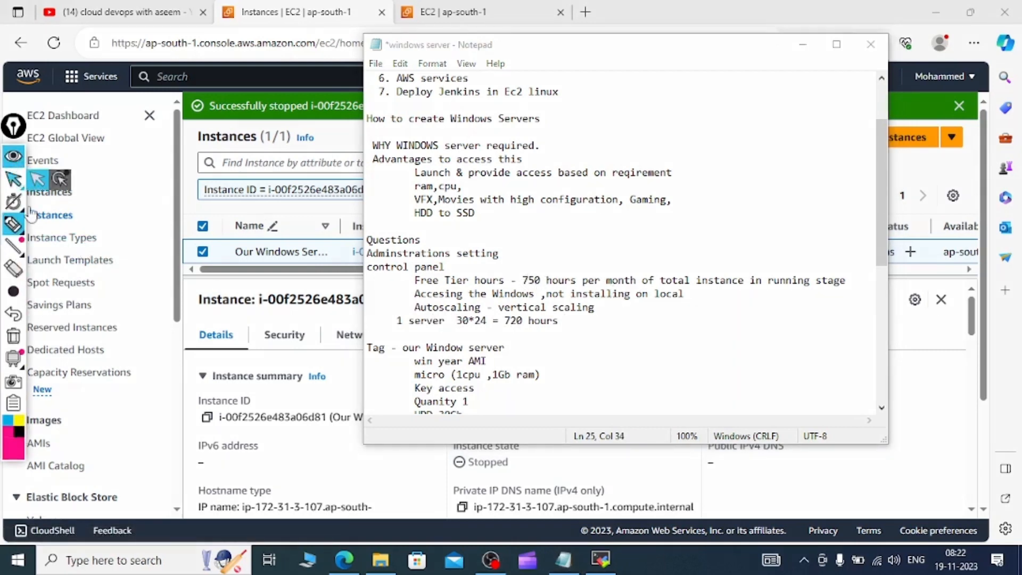
left_click(14, 224)
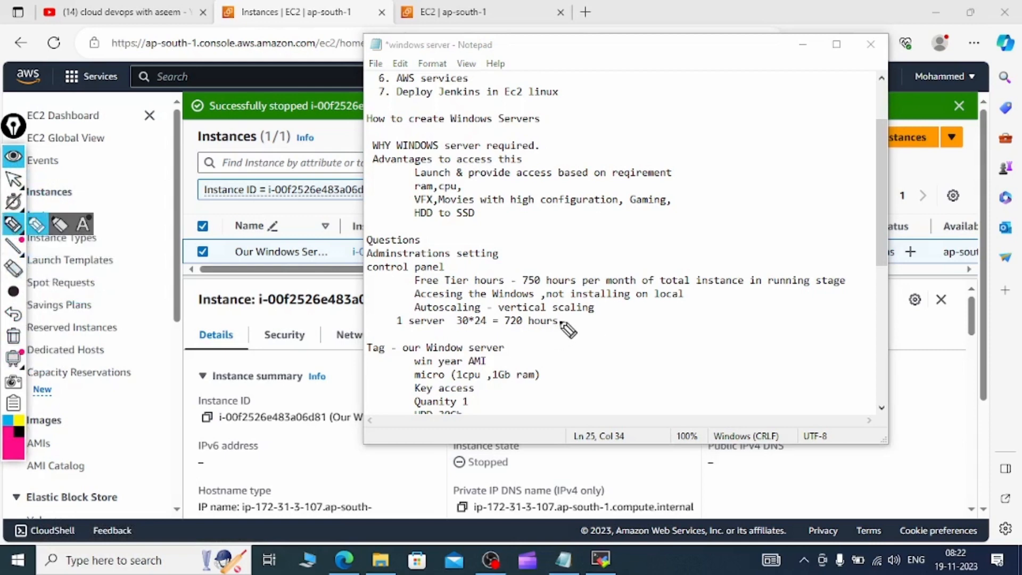
left_click_drag(559, 326, 591, 326)
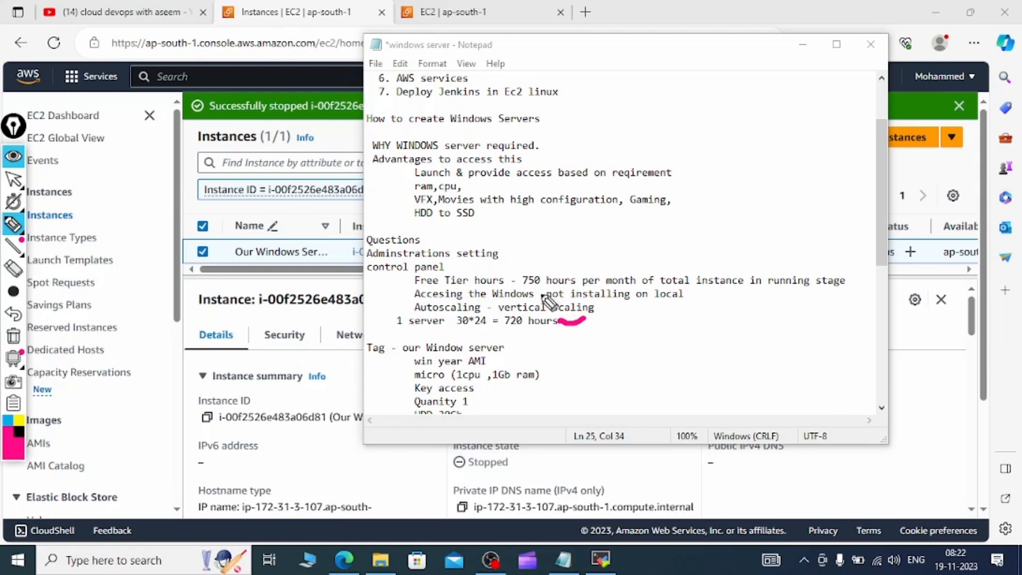
left_click_drag(522, 270, 569, 267)
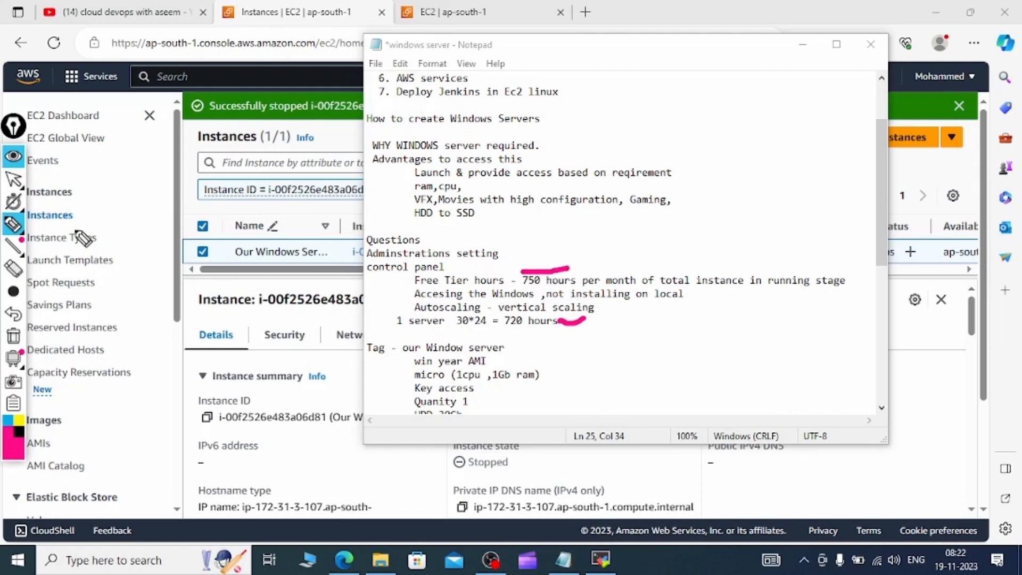
left_click(5, 182)
Add the line "1 webserver 30*24 - 720 hours runing" below the 1 server line, and append "runing" to the 1 server line
left_click(615, 322)
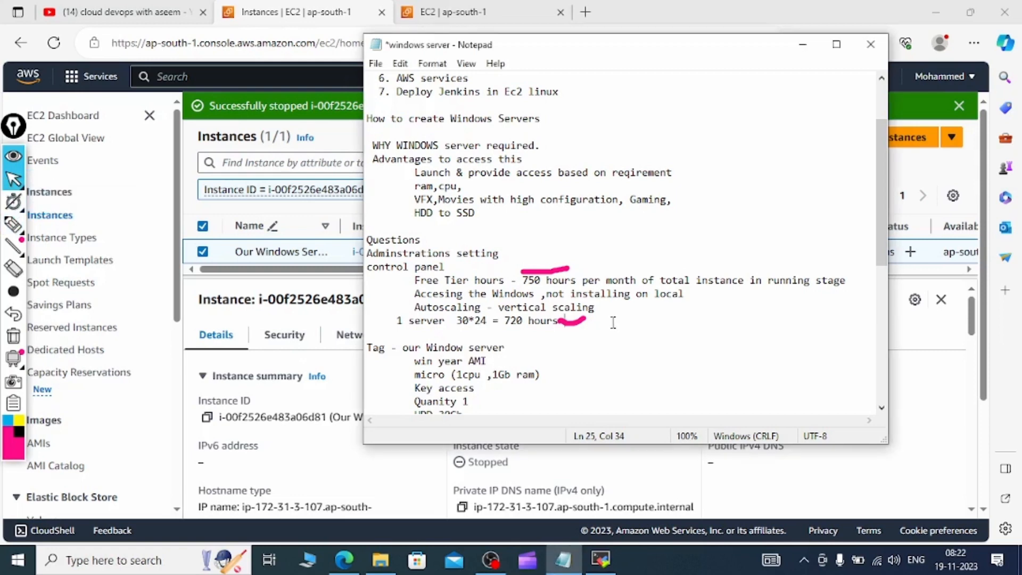
key("Return")
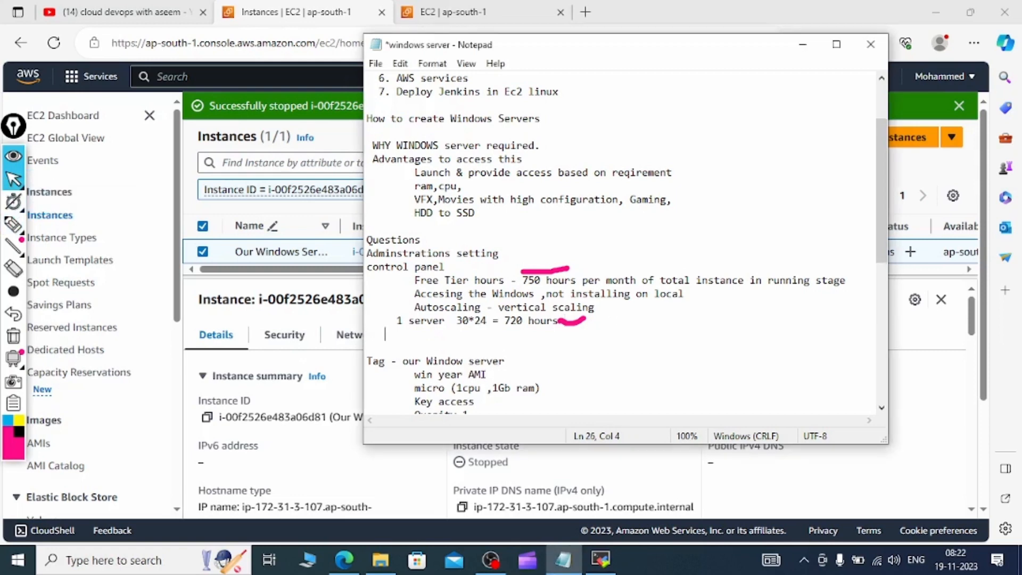
type("1  webserver 30*")
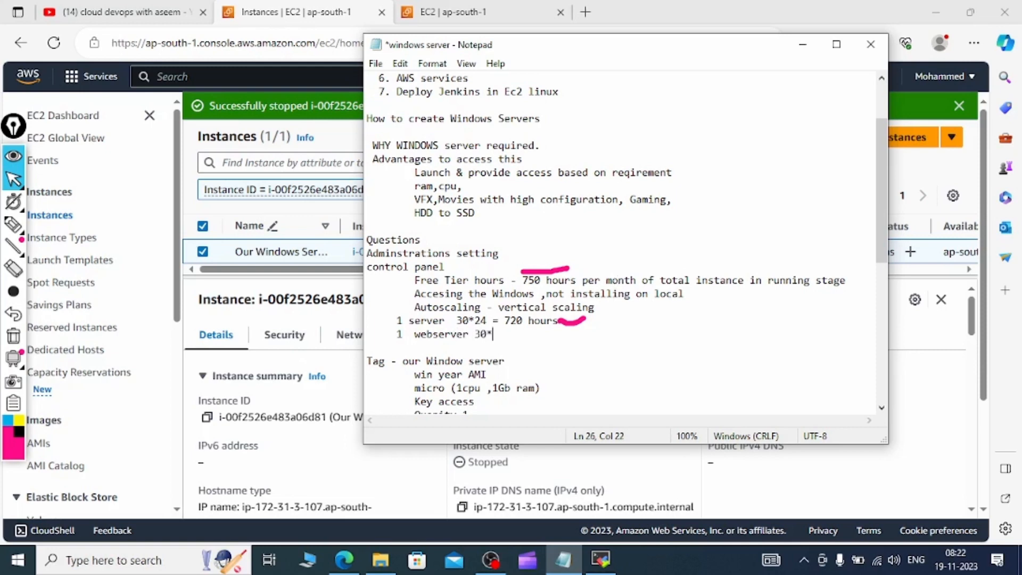
type("24 - 720 hours")
type("runing")
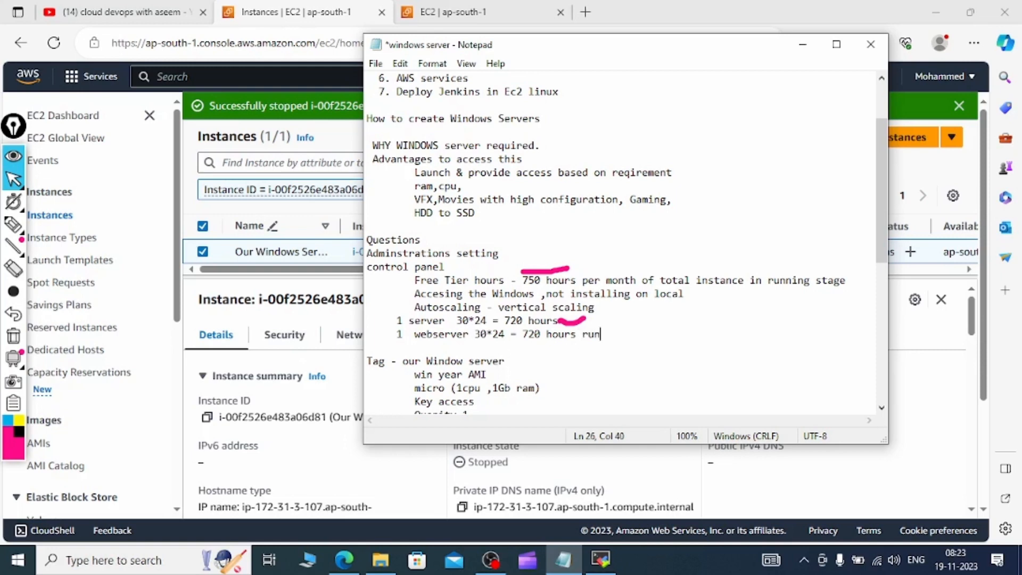
left_click(613, 319)
type("running")
Add the line "total runing hours - fre tier hours =" below the webserver line, followed by blank lines
left_click(641, 336)
key("Return")
key("Return")
type("total ")
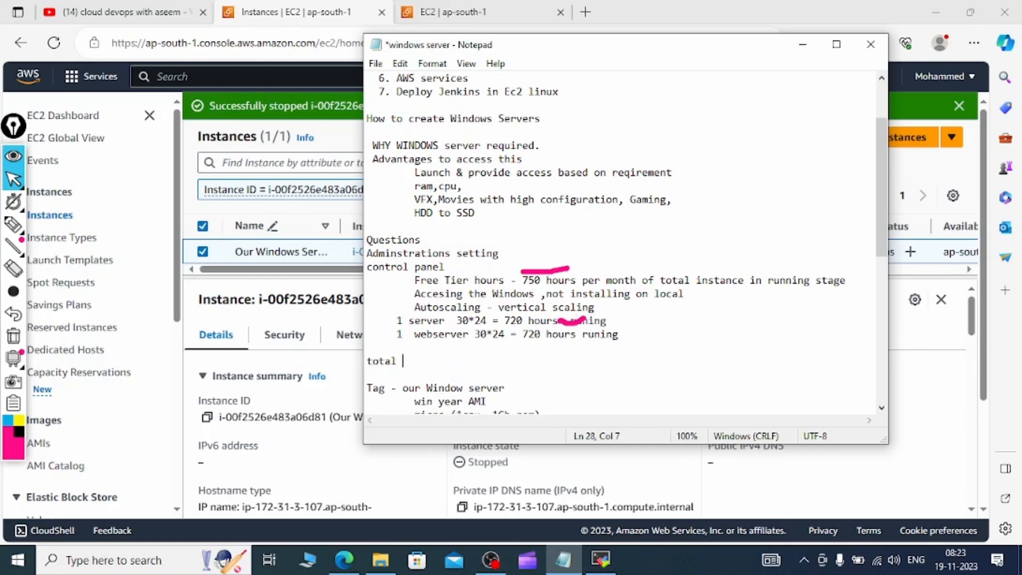
type("runing")
type(" hours")
type(" - t")
type("fre")
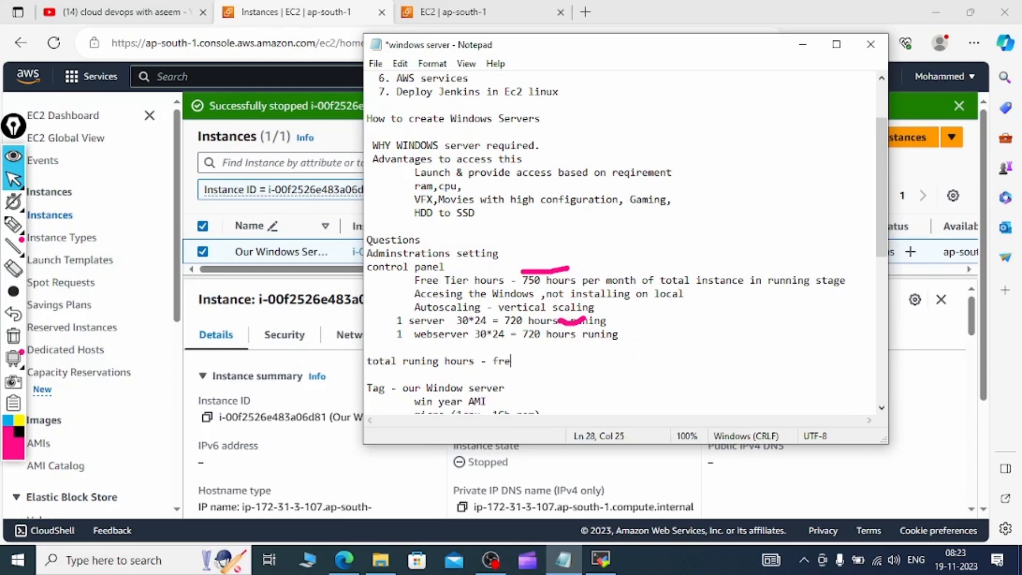
type(" tier hours")
key("Return")
key("Return")
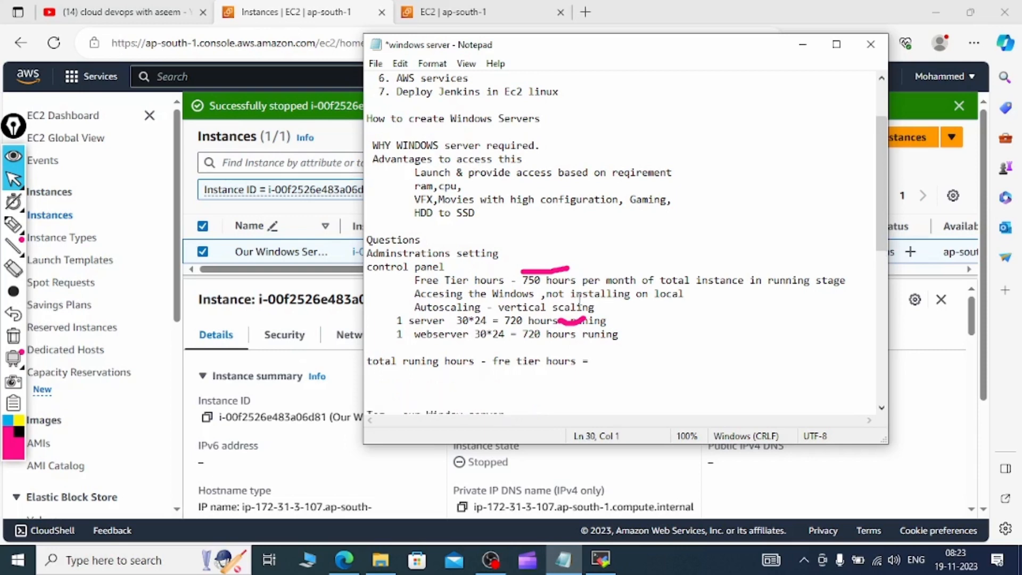
Return to the EC2 instances list, refresh it, and clear the pink annotations, keeping Our Windows Server selected
left_click(803, 44)
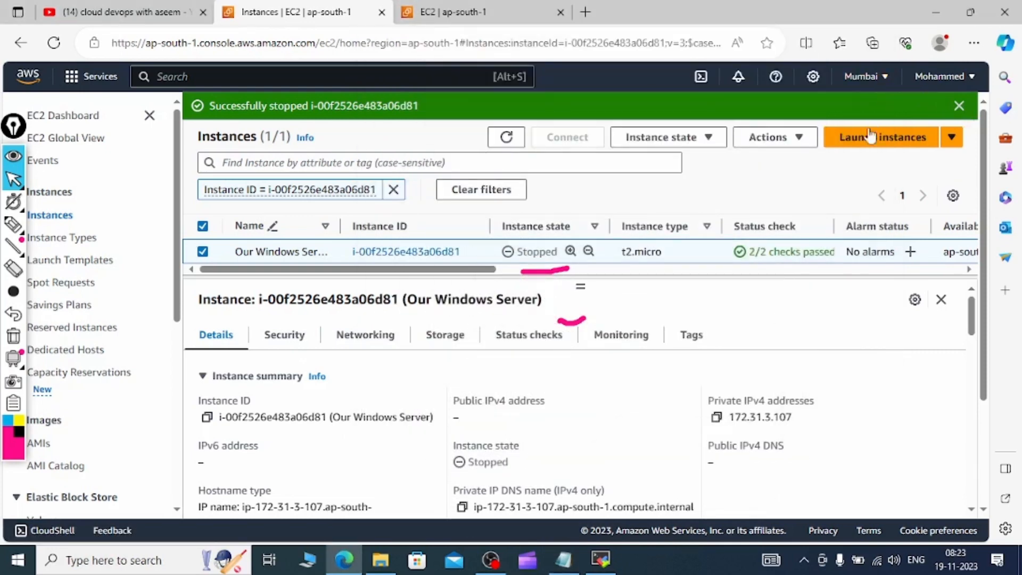
left_click(506, 109)
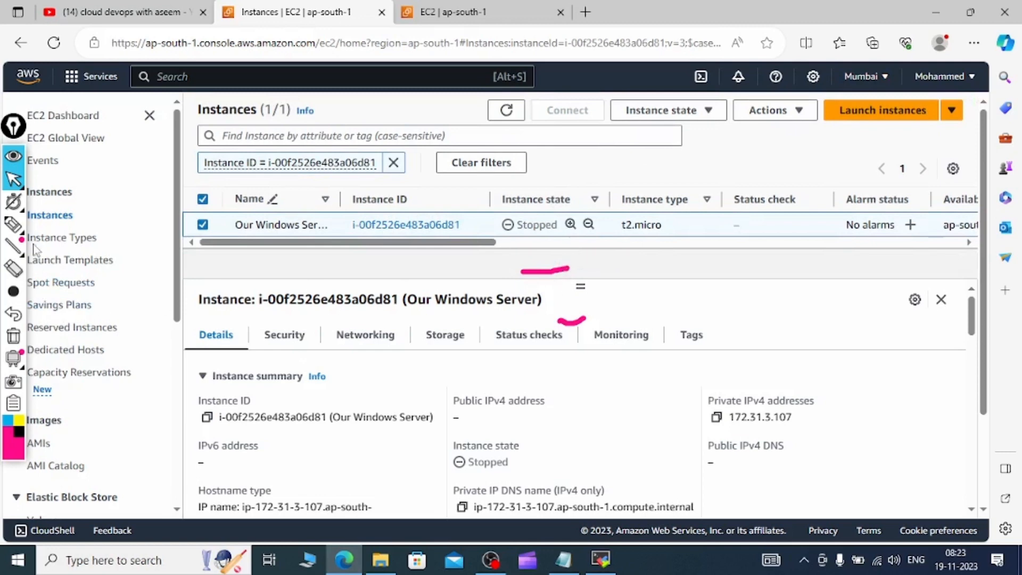
mouse_move(19, 228)
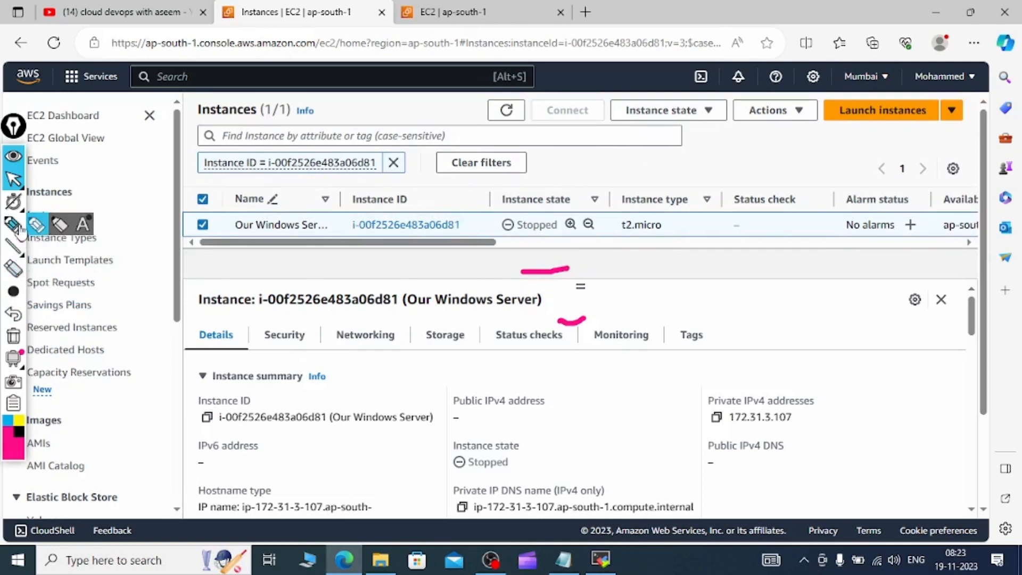
left_click(13, 335)
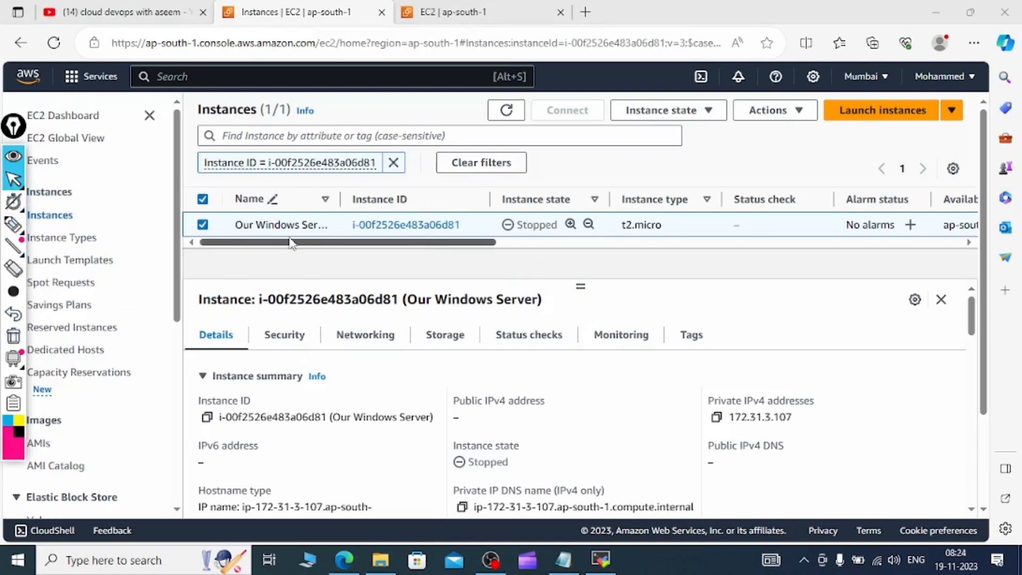
left_click(202, 226)
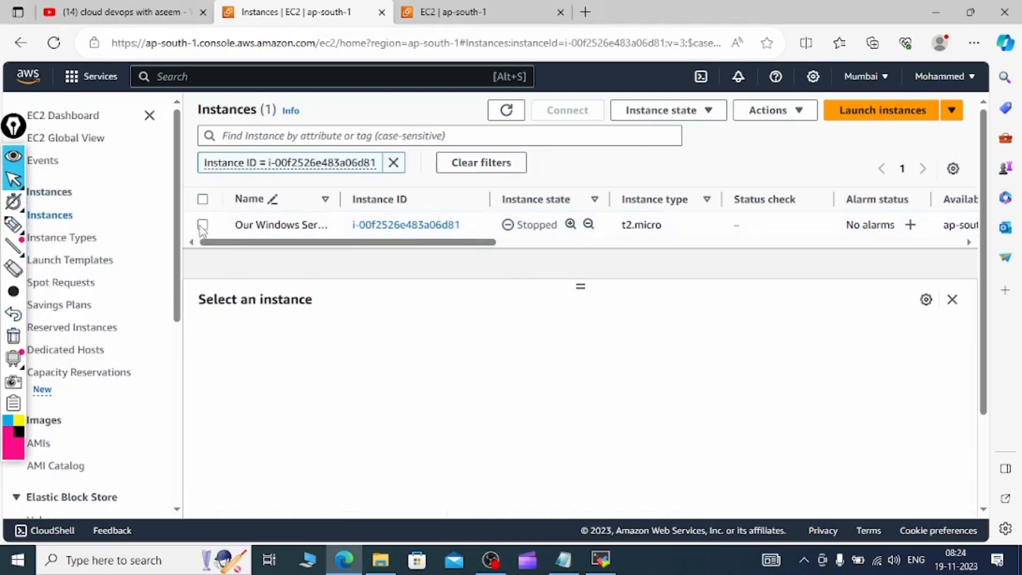
left_click(202, 224)
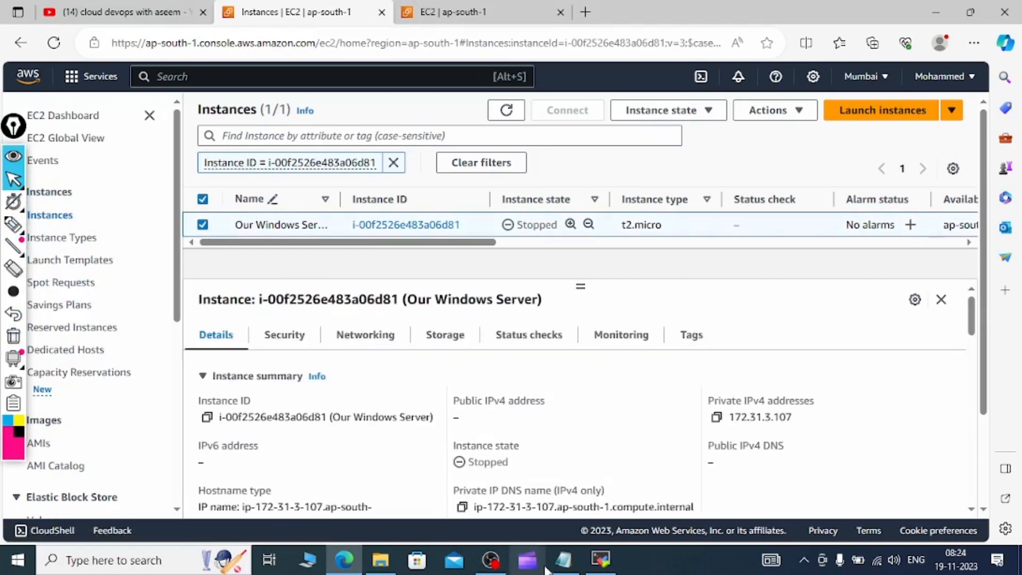
Reopen the notes and add the line "10 server x 75 hours = 750 hours" above the total running hours line
left_click(563, 559)
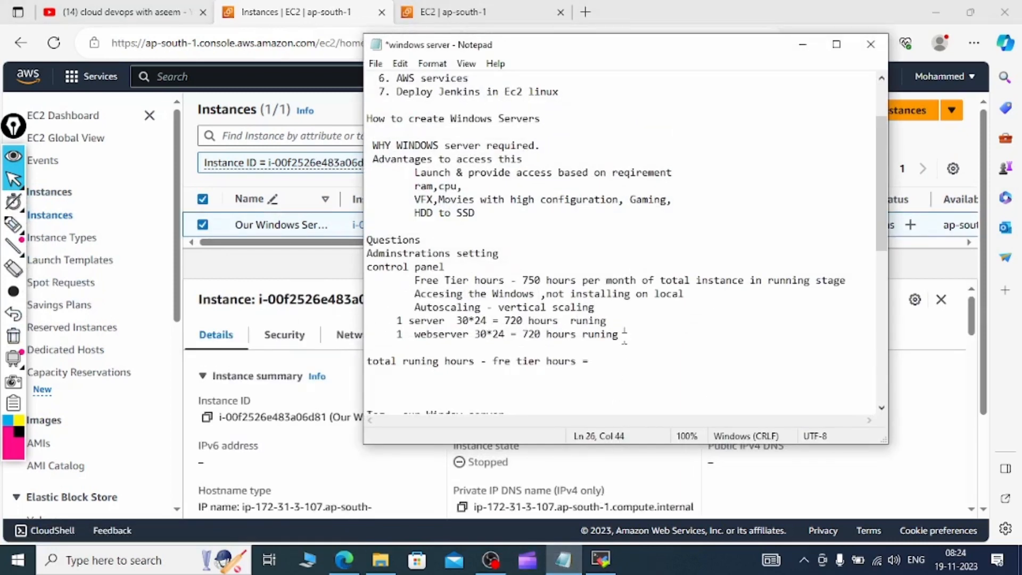
key("Down")
key("Return")
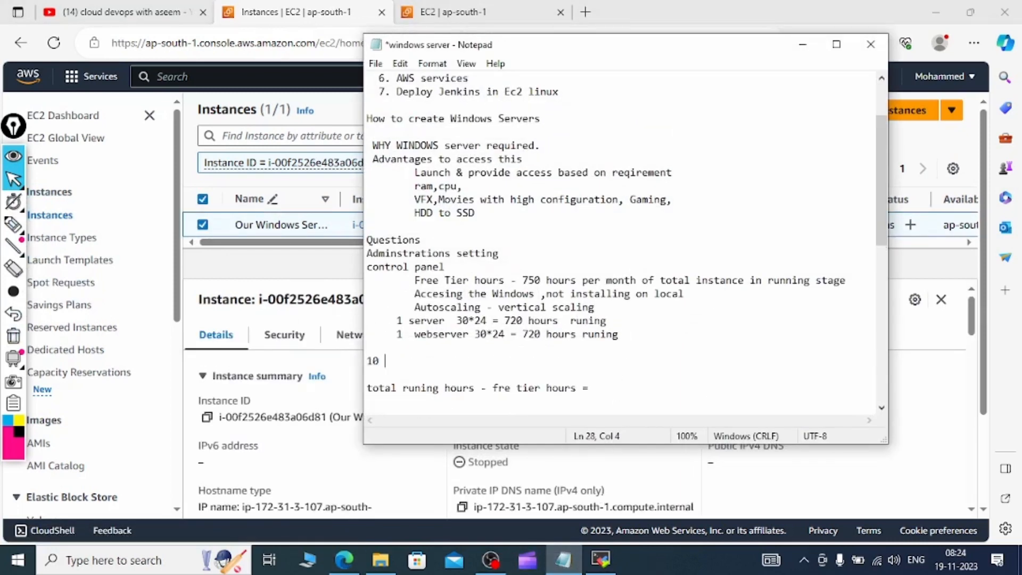
type("10 w")
key("BackSpace")
type("server x 75 hours = 750 hours")
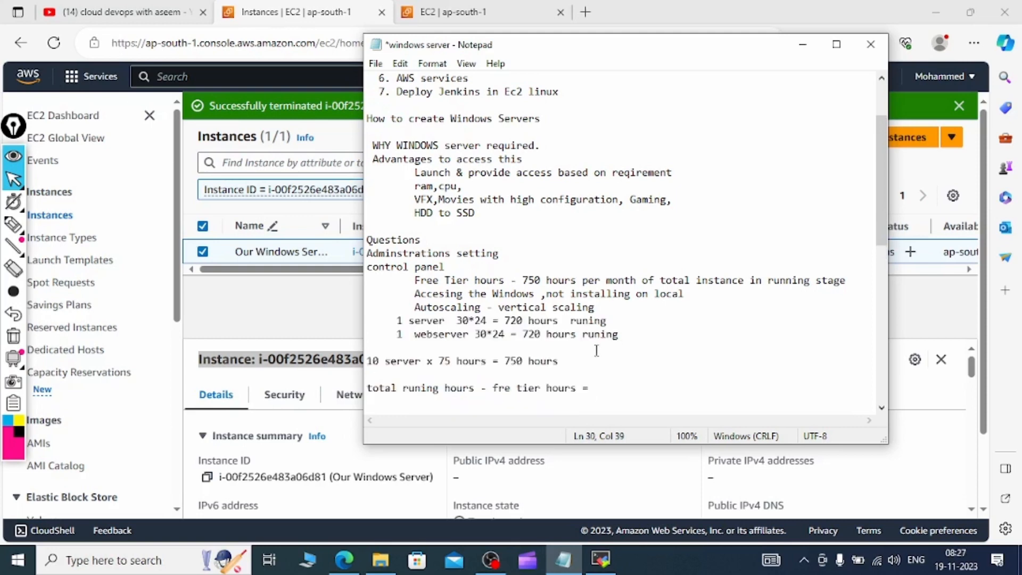
Draw pink check marks beside the 1 server 720 hours line and above the 750 hours free tier line
scroll(601, 337, "down", 1)
scroll(439, 275, "up", 1)
left_click(13, 224)
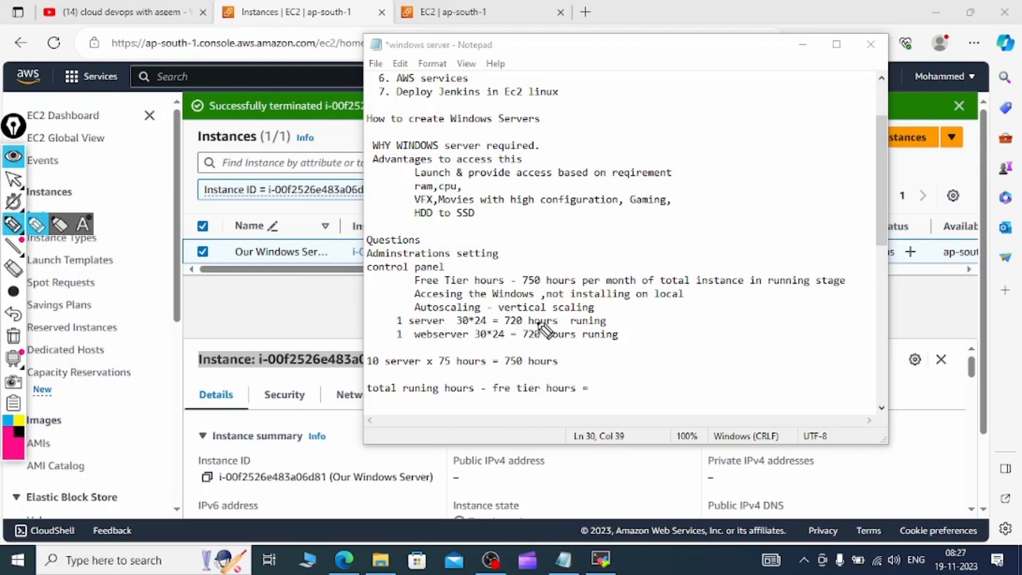
left_click_drag(607, 321, 637, 313)
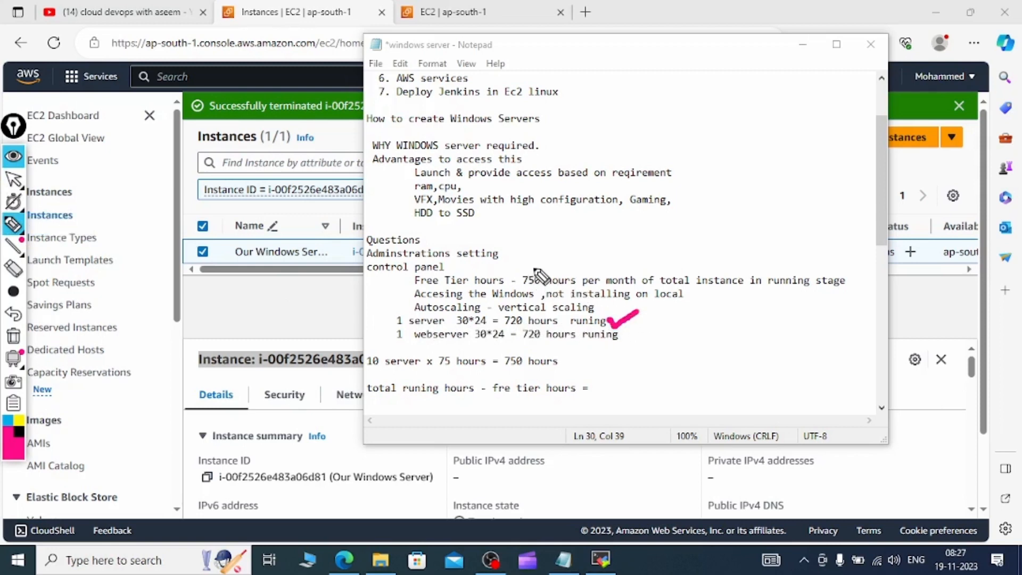
left_click_drag(532, 268, 568, 254)
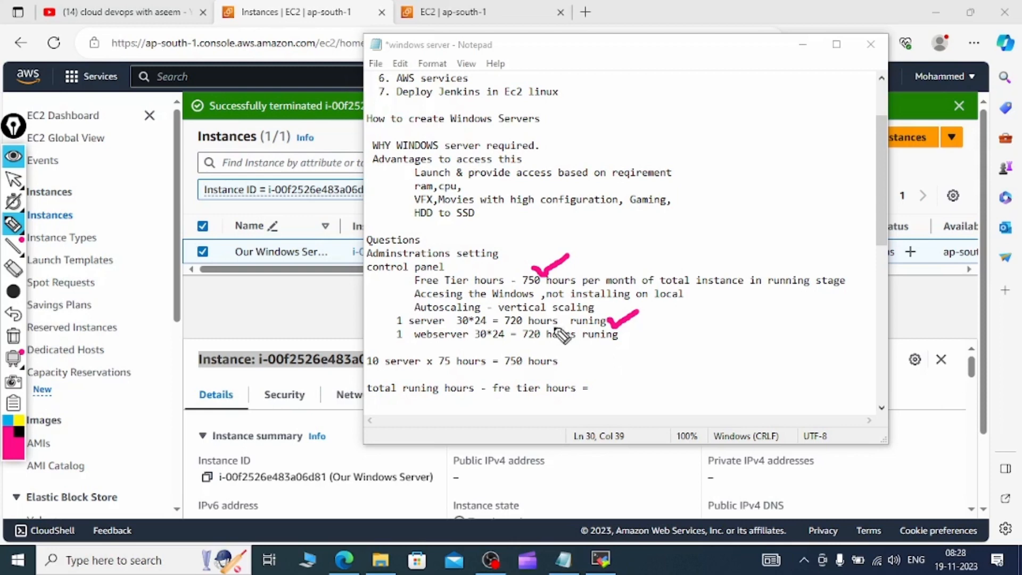
Clear all pink annotations from the notes and collapse the annotation tools
left_click(13, 224)
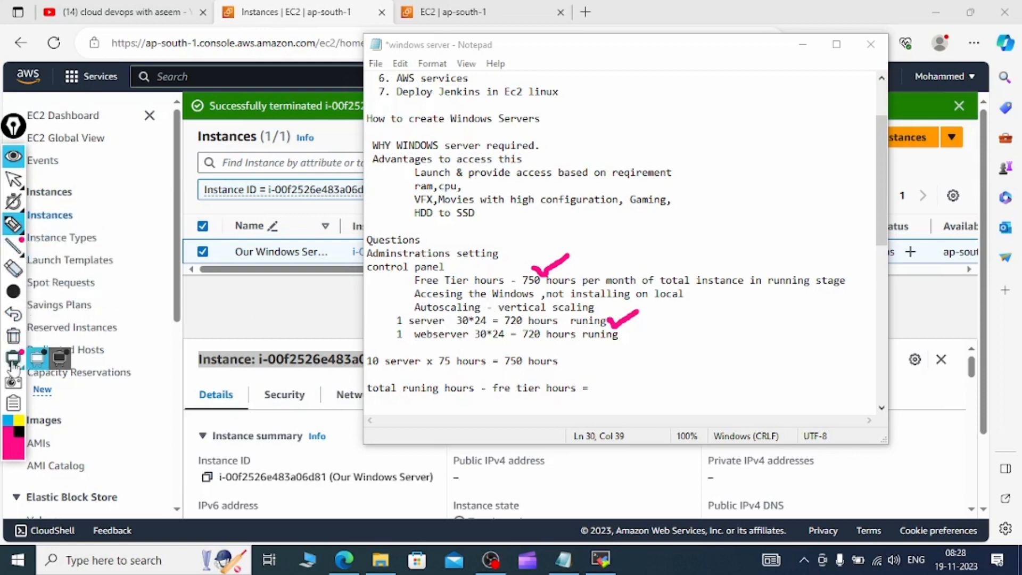
left_click(14, 336)
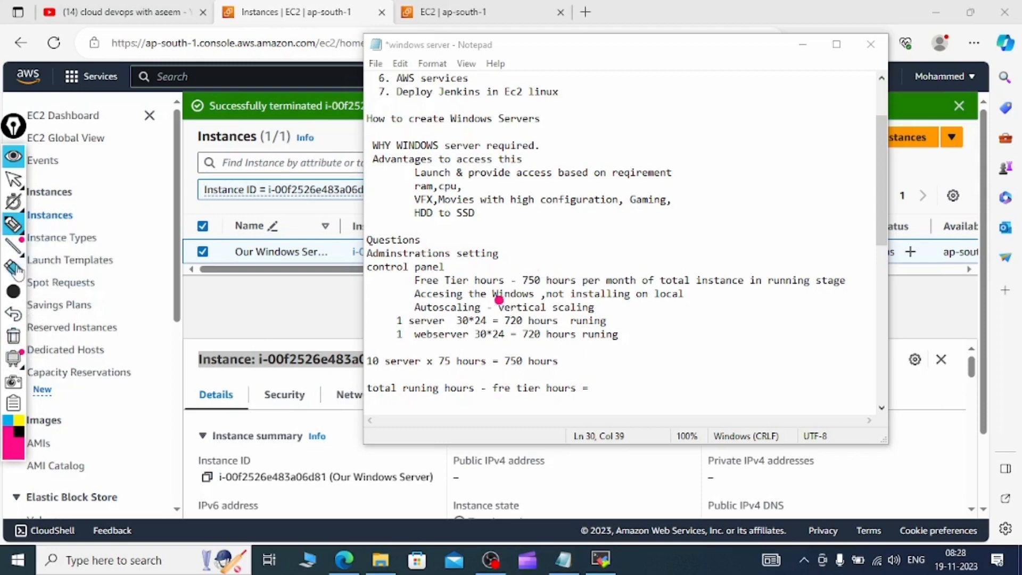
left_click(14, 337)
left_click(14, 156)
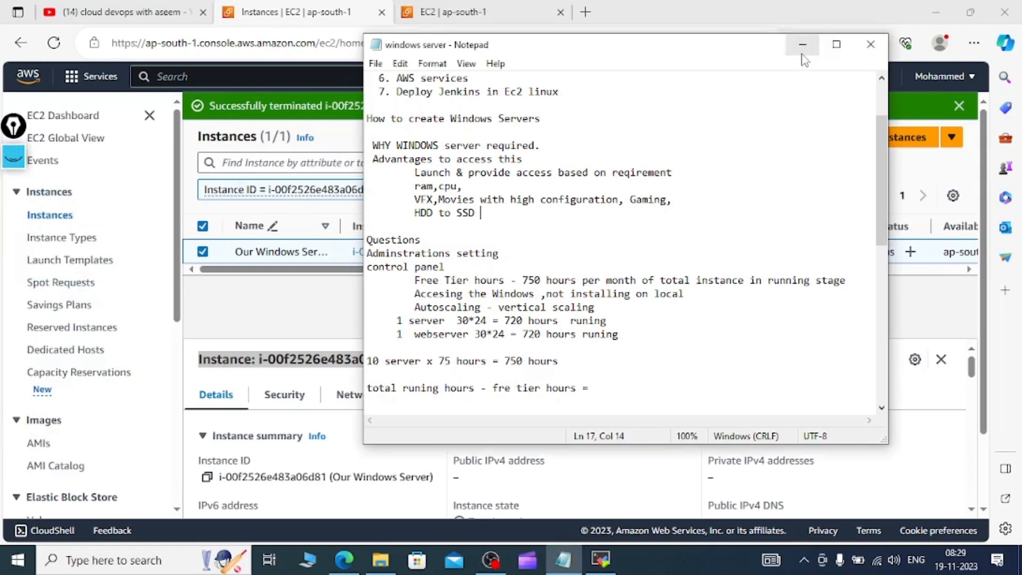
Return to the EC2 instances list, terminate Our Windows Server, and dismiss the notifications
left_click(803, 44)
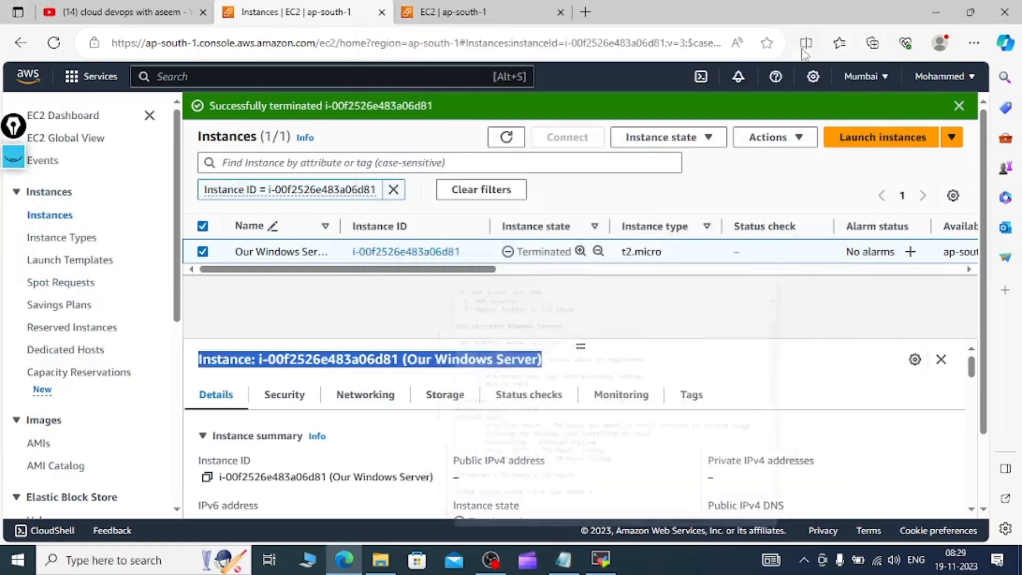
left_click(416, 307)
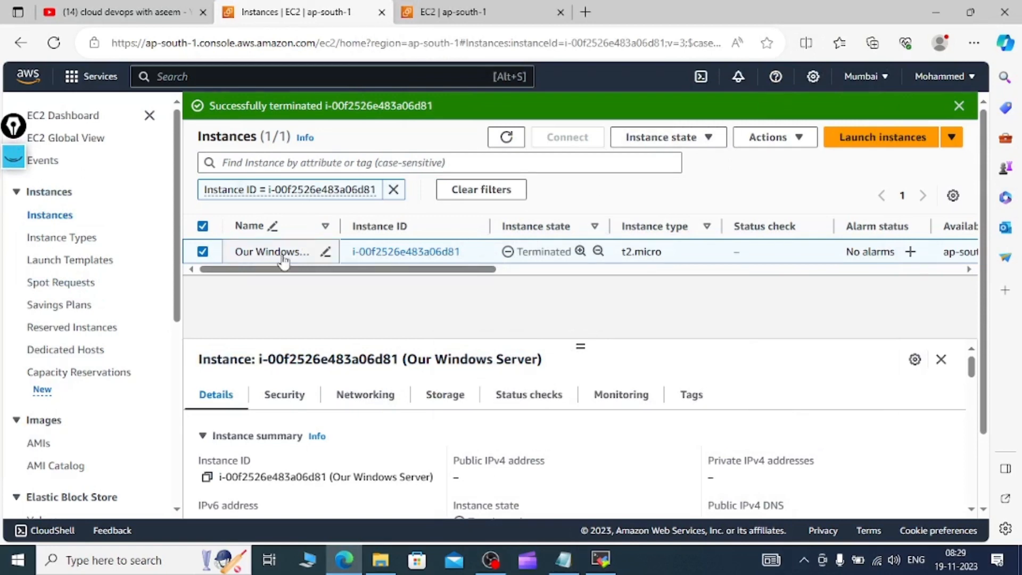
left_click(660, 137)
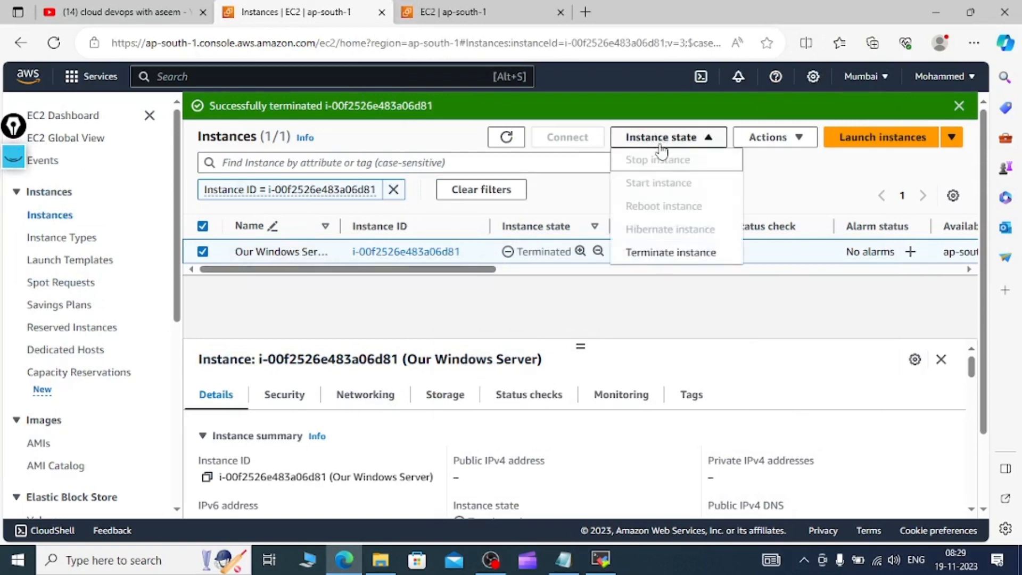
left_click(681, 251)
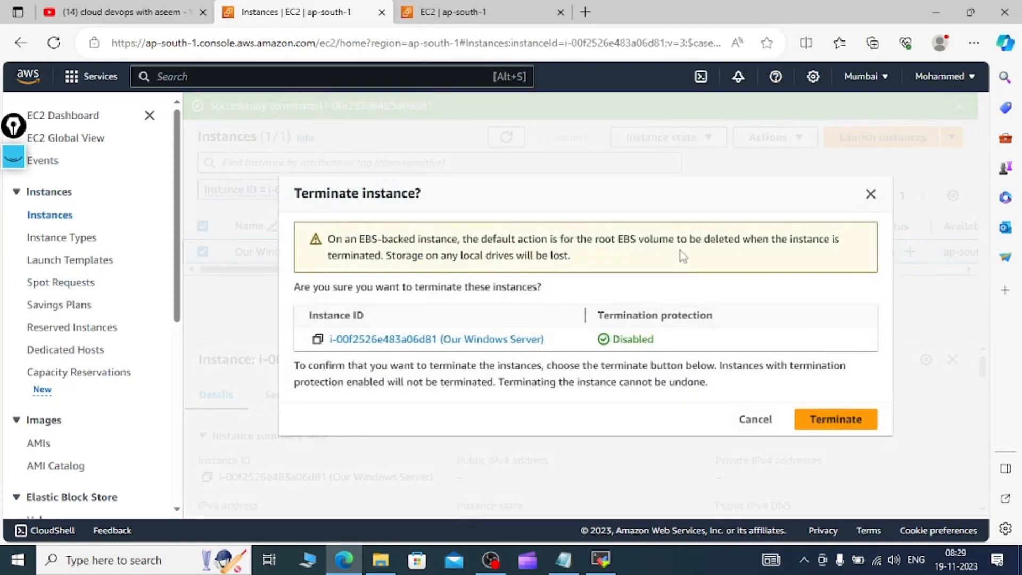
left_click(847, 422)
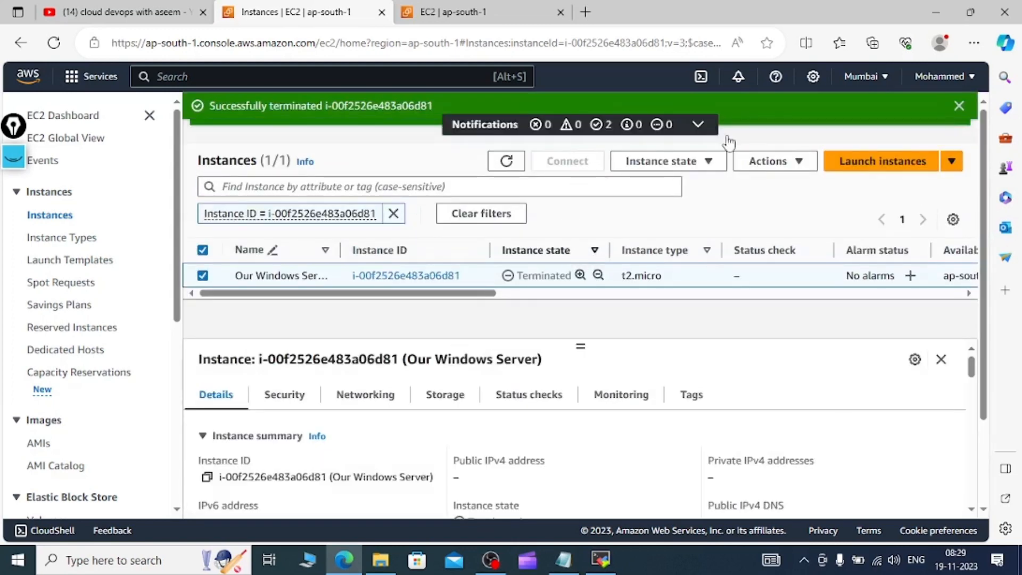
left_click(958, 107)
left_click(960, 107)
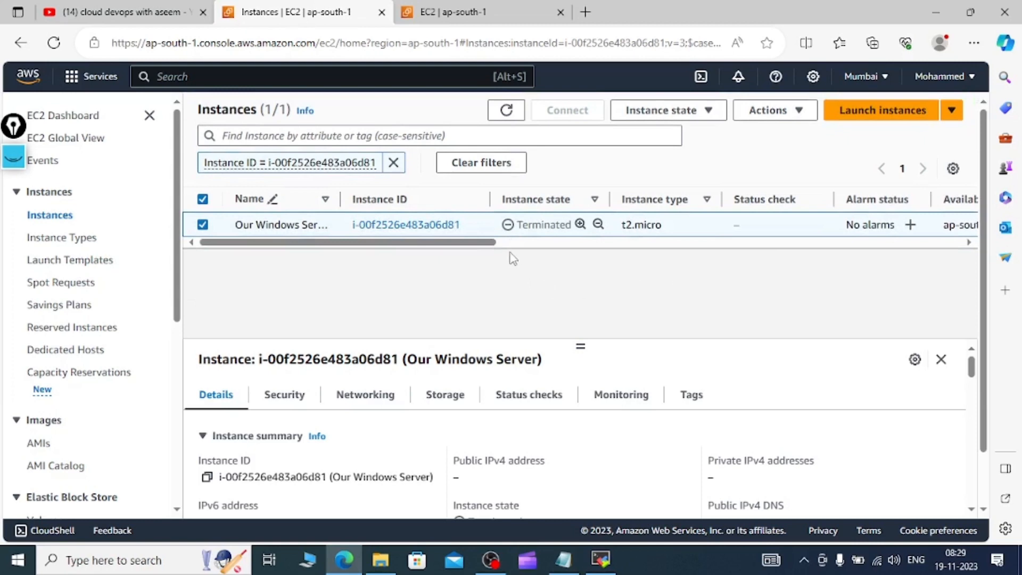
Mark the Enable option in Our Windows Server's termination protection settings in pink, and try to save with it unticked
left_click_drag(483, 242, 527, 248)
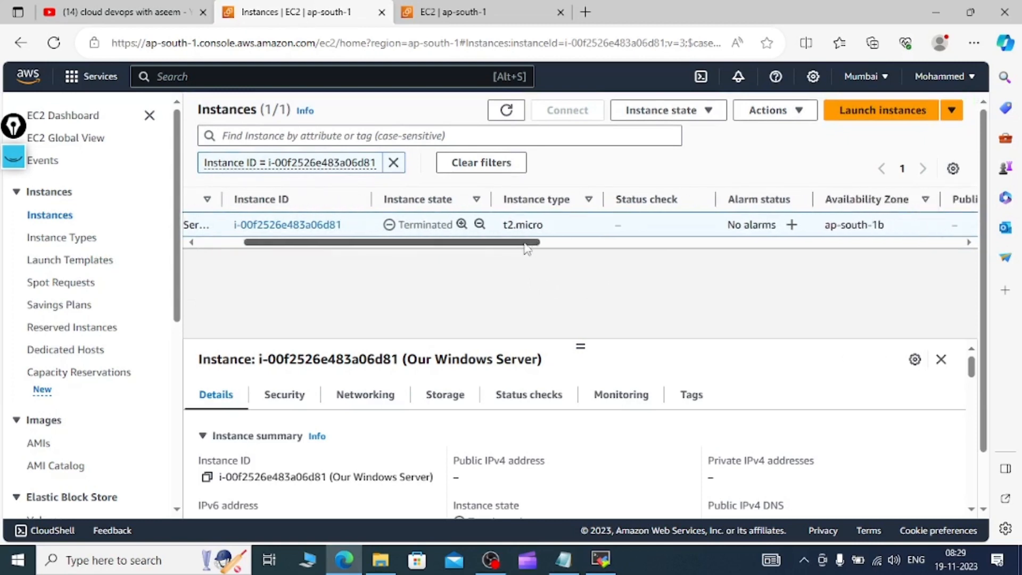
left_click(783, 111)
mouse_move(792, 210)
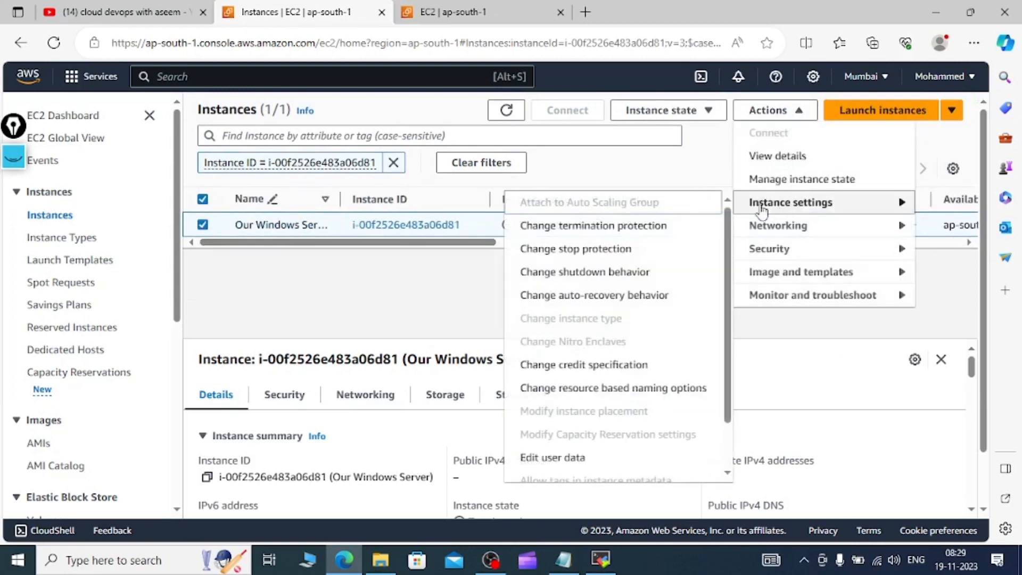
left_click(602, 229)
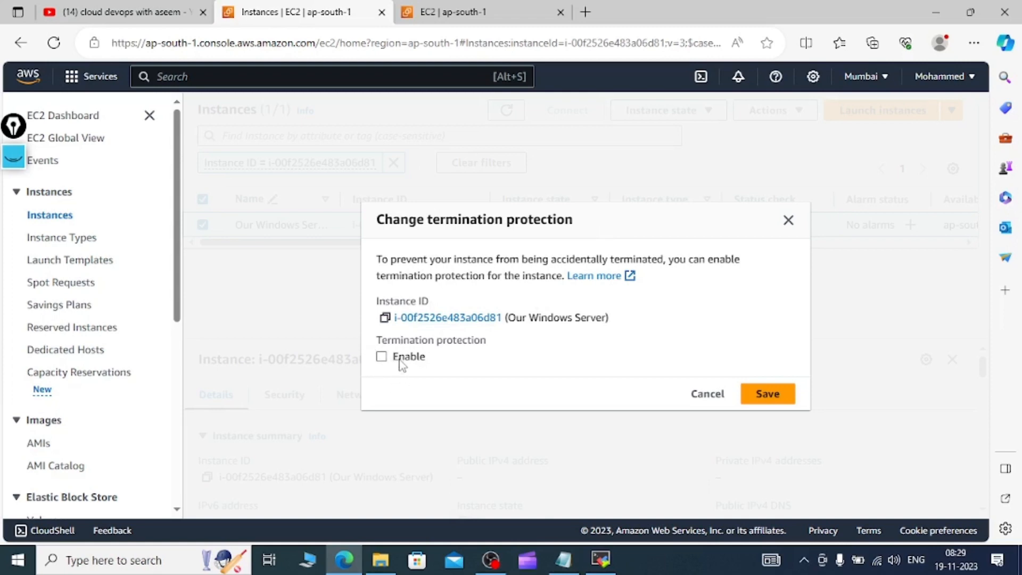
left_click(12, 158)
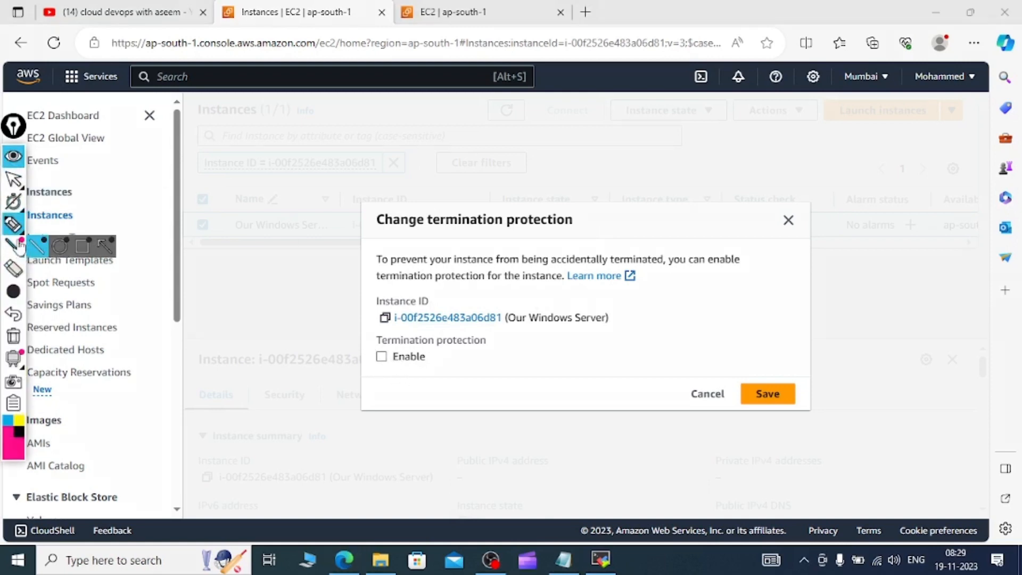
left_click(15, 225)
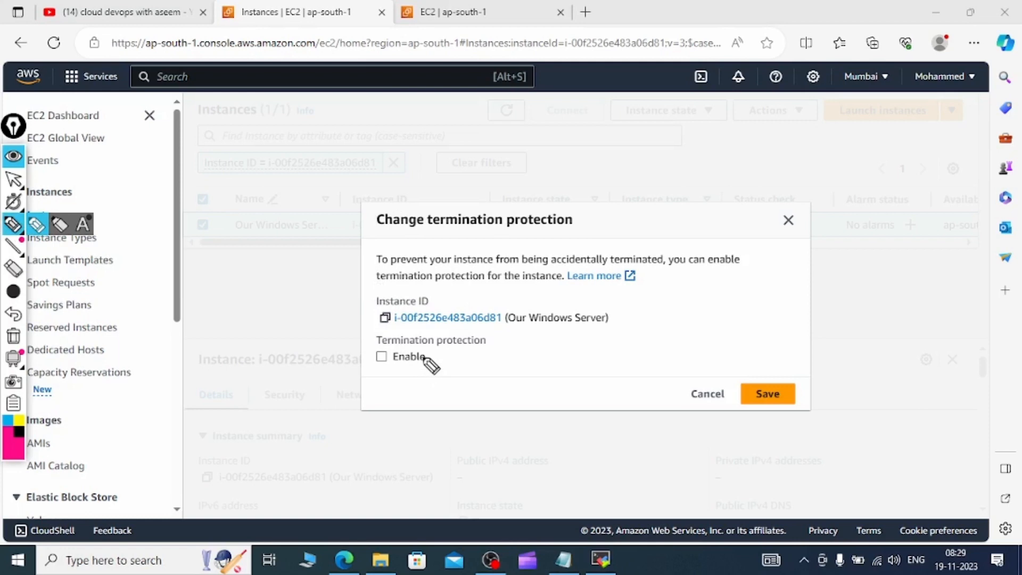
left_click_drag(420, 358, 479, 349)
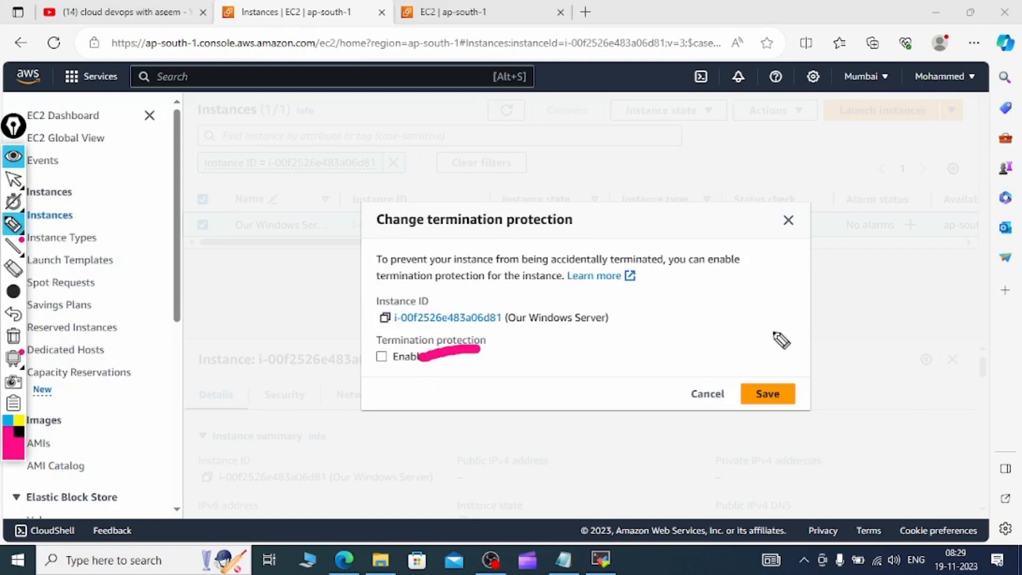
left_click(13, 180)
left_click(791, 392)
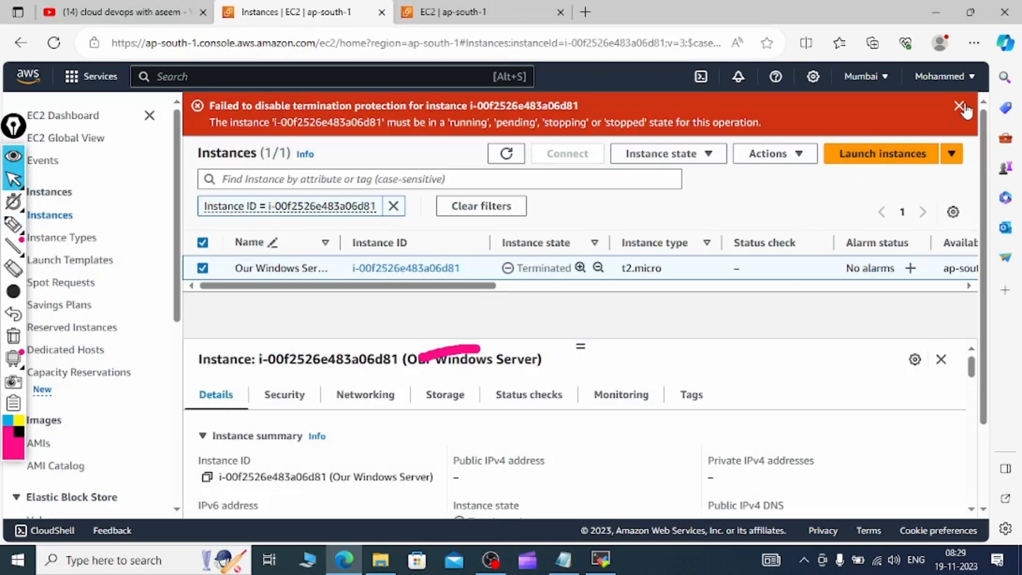
left_click(961, 107)
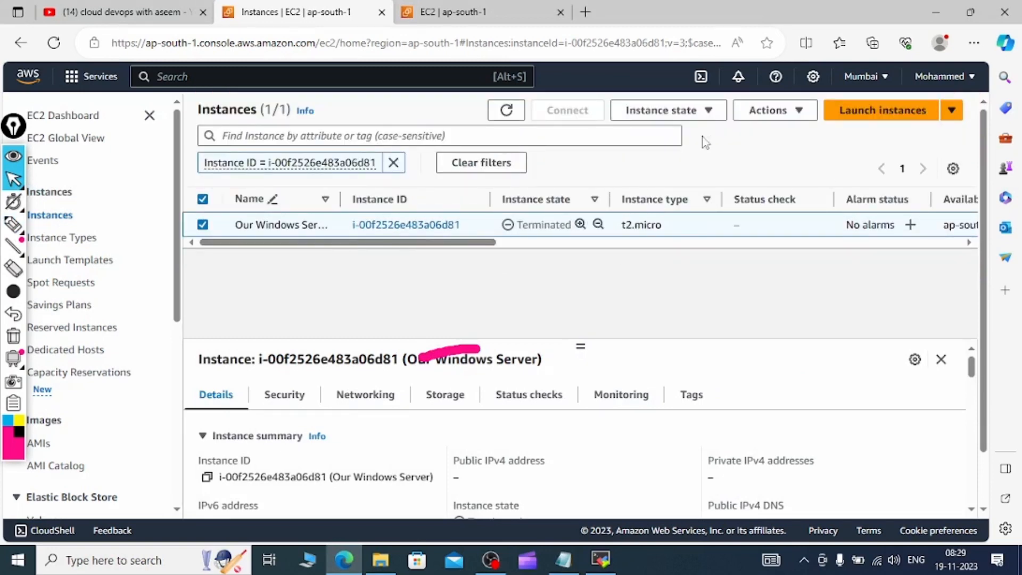
Terminate Our Windows Server once more from the instances list and dismiss the notification
left_click(708, 112)
left_click(686, 234)
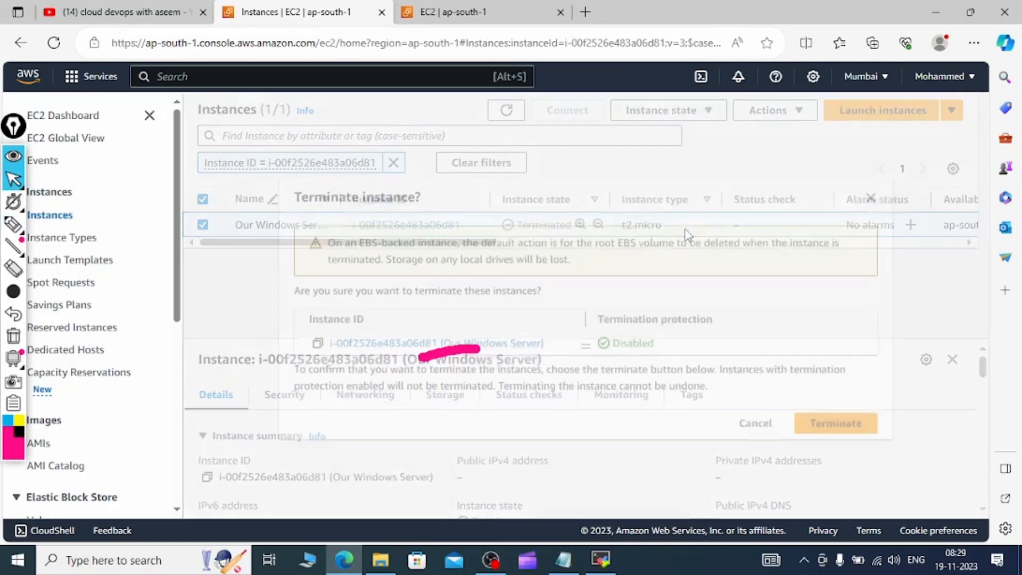
left_click(826, 423)
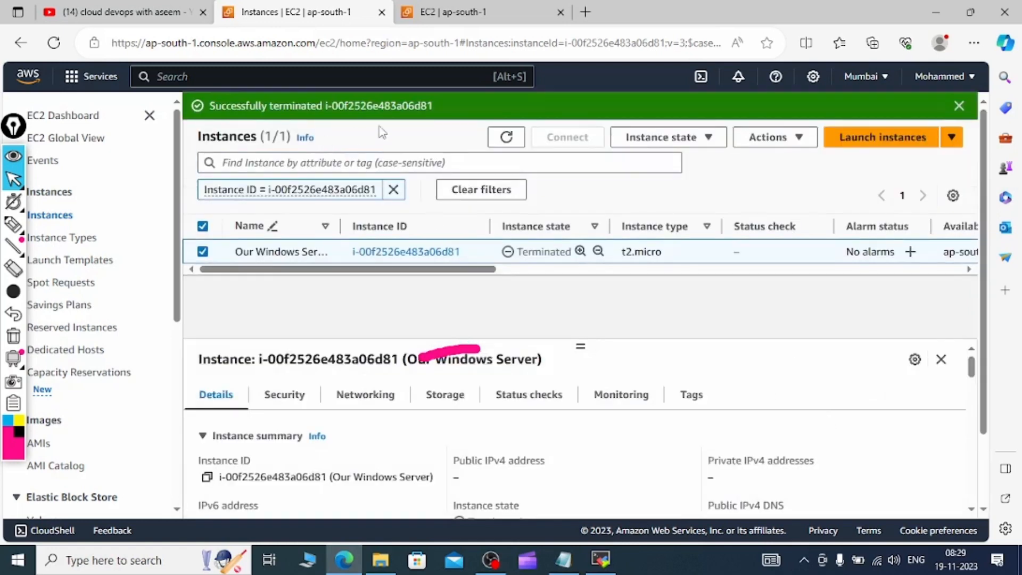
left_click(959, 106)
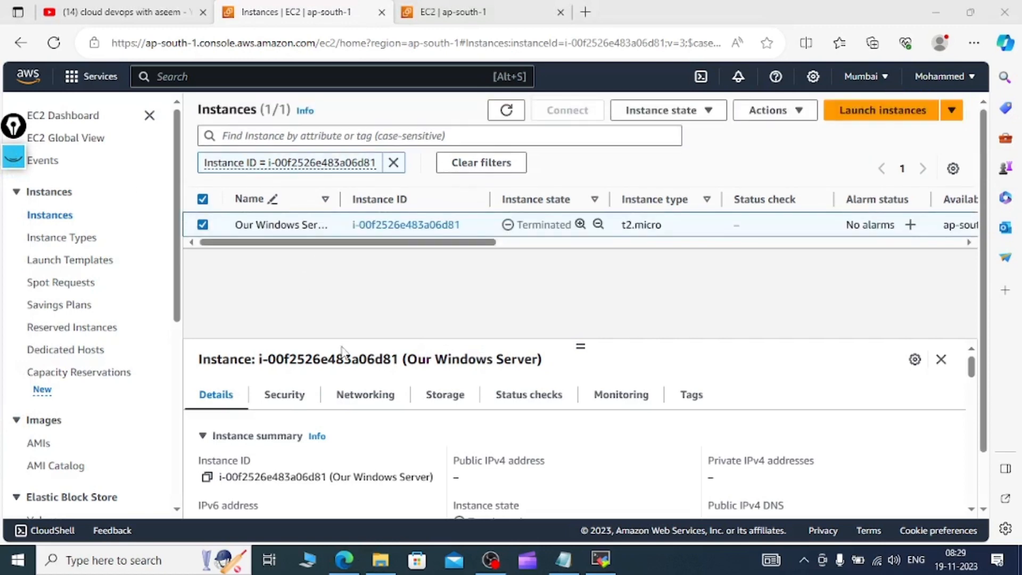
Reopen the windows server notes, make their window taller, and review them from the series outline down to the Termination line
left_click(563, 559)
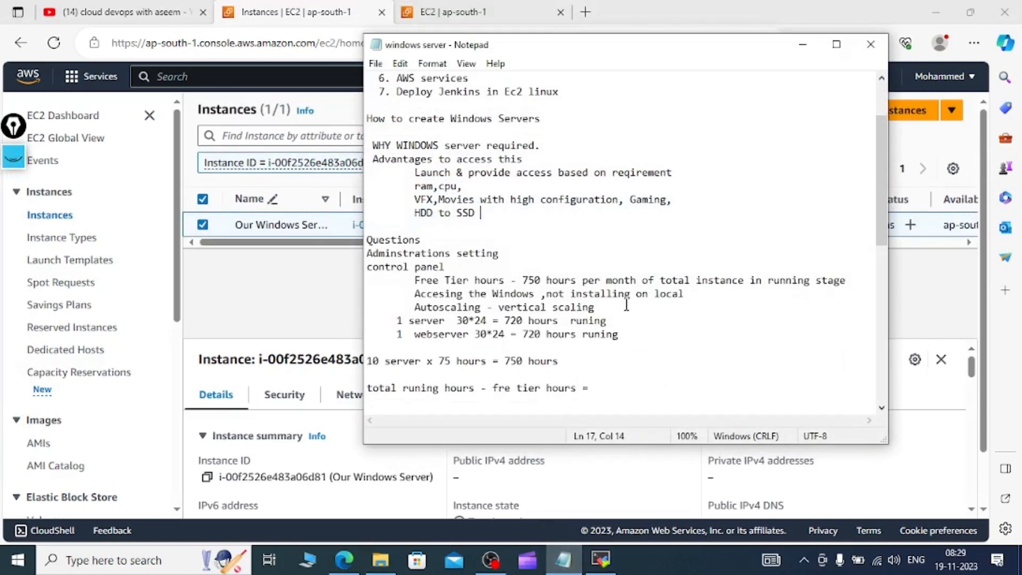
scroll(627, 305, "up", 2)
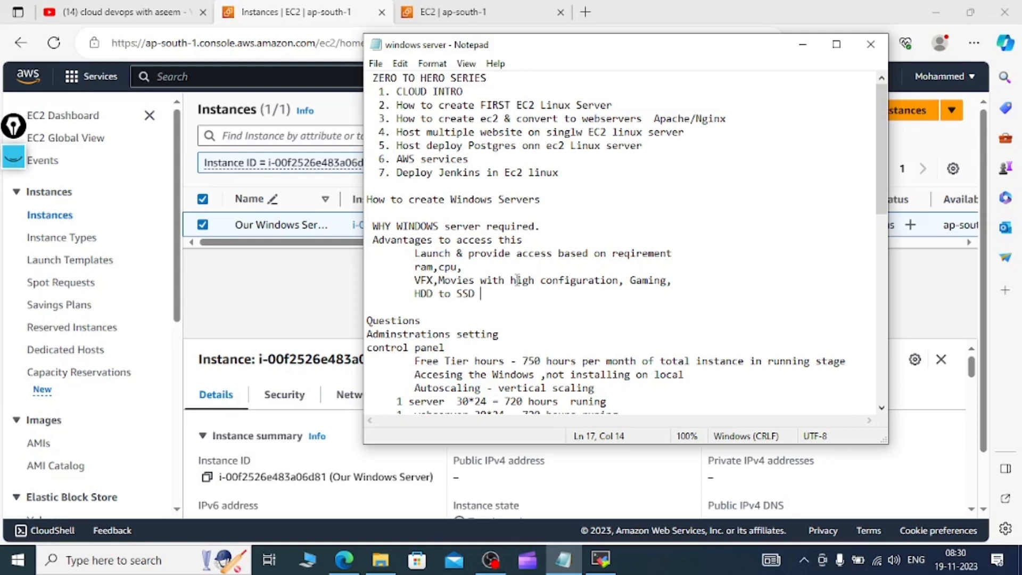
scroll(524, 322, "down", 4)
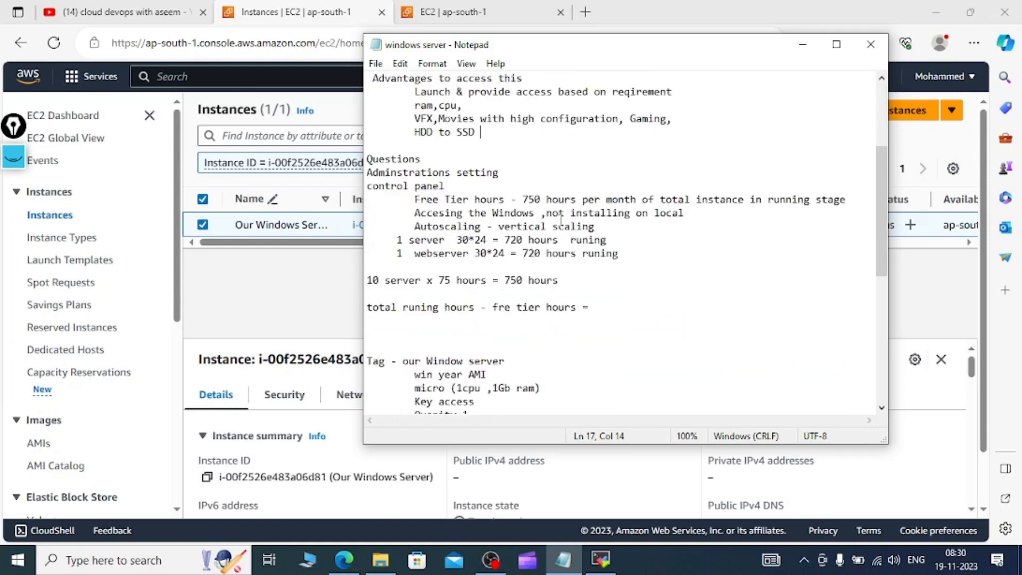
scroll(550, 251, "down", 8)
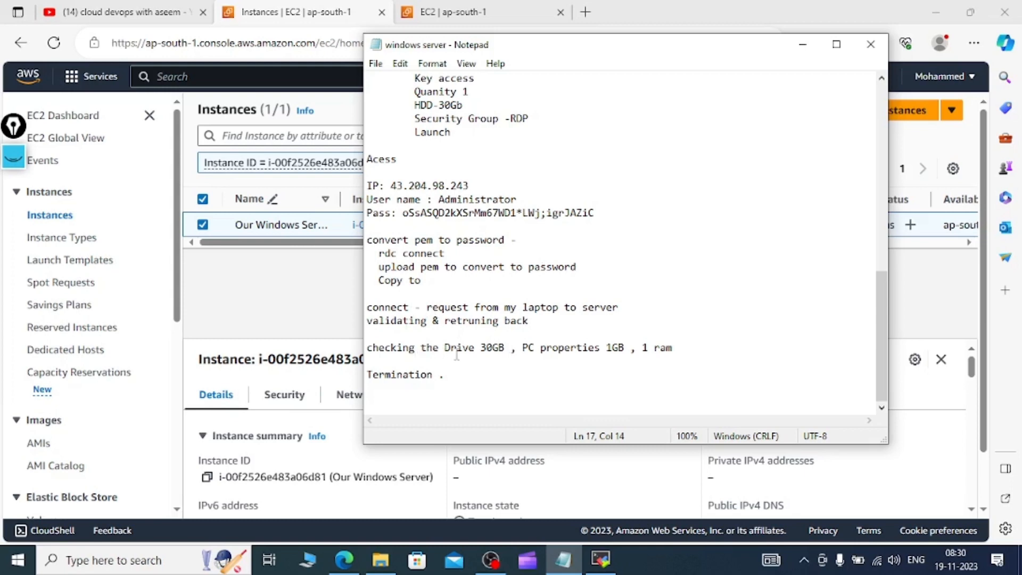
scroll(481, 354, "up", 5)
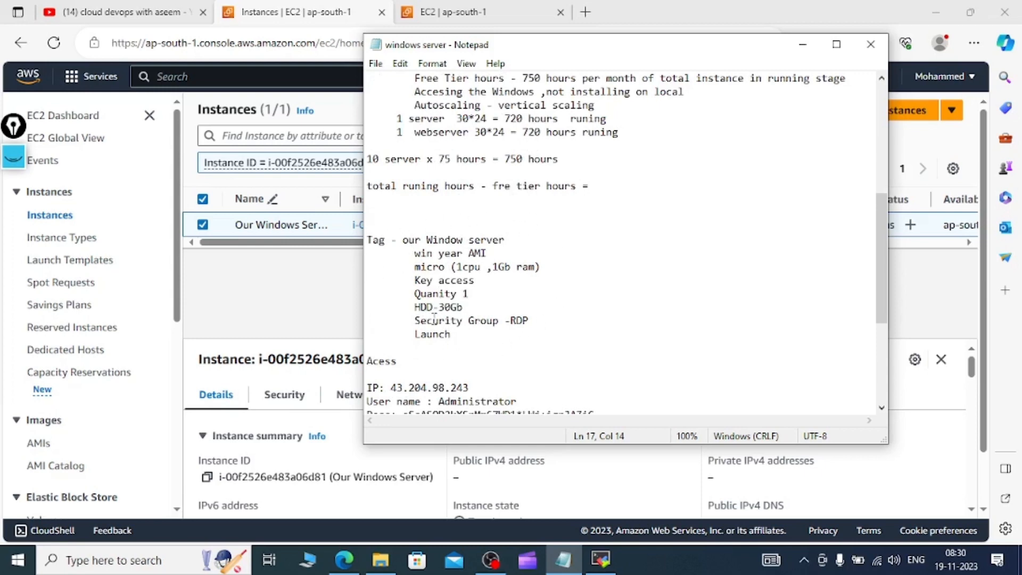
scroll(481, 316, "up", 7)
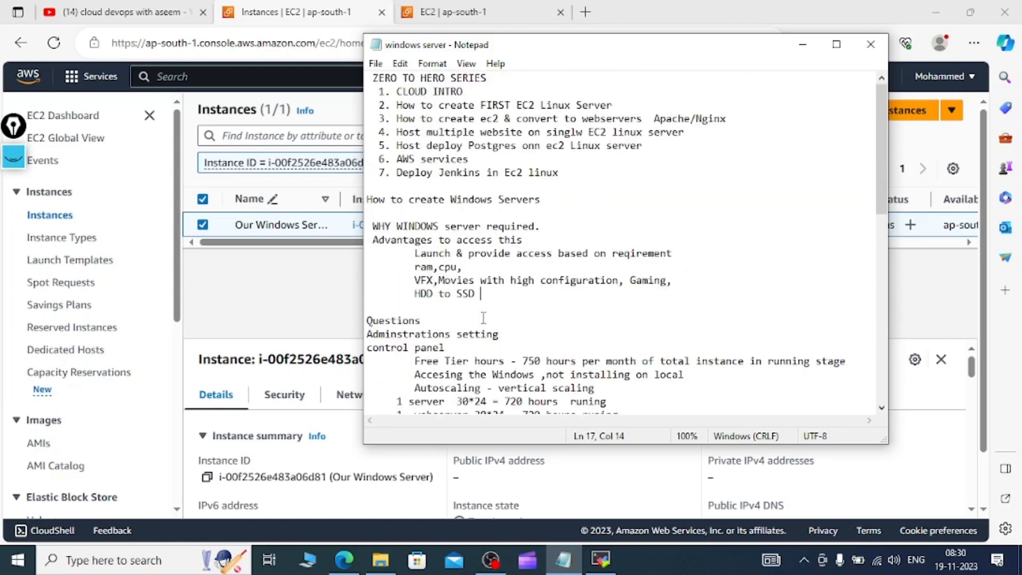
scroll(483, 317, "down", 7)
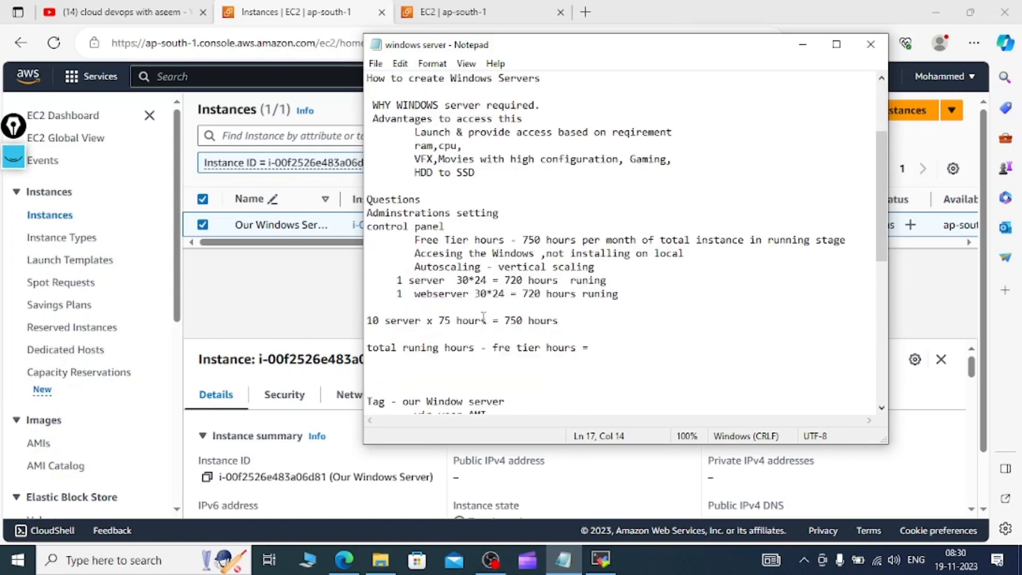
scroll(483, 318, "down", 5)
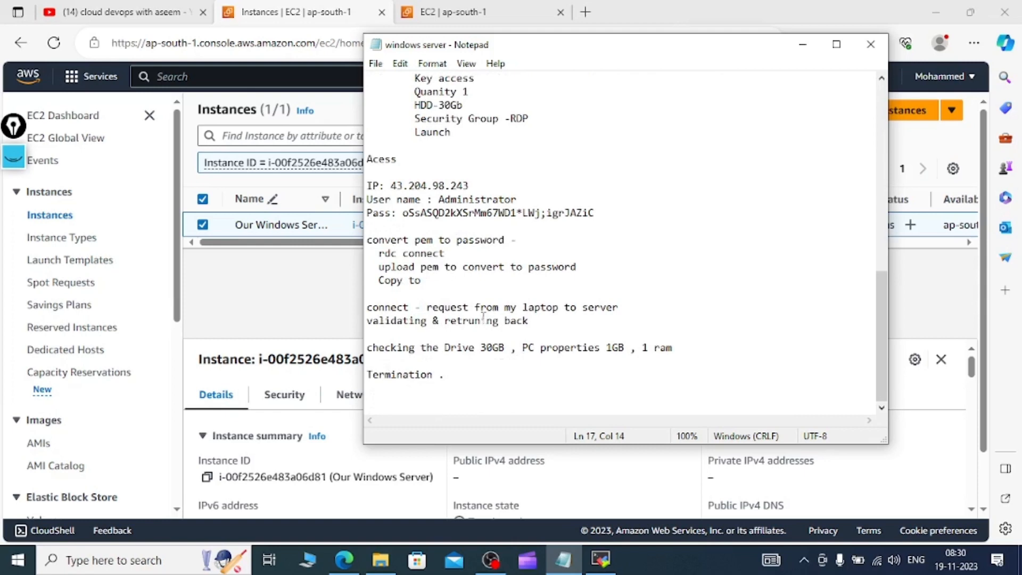
scroll(492, 296, "up", 3)
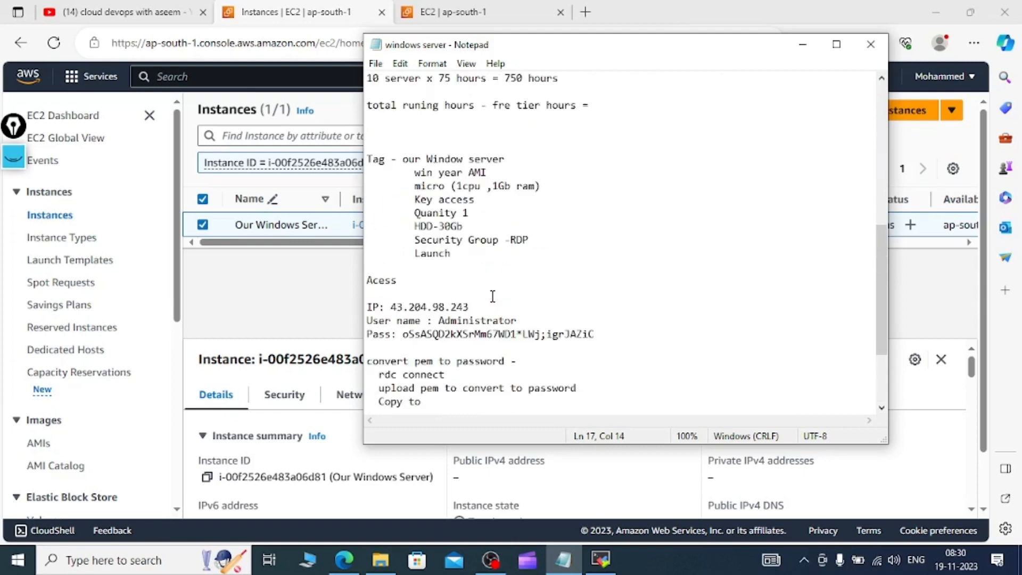
scroll(492, 297, "up", 9)
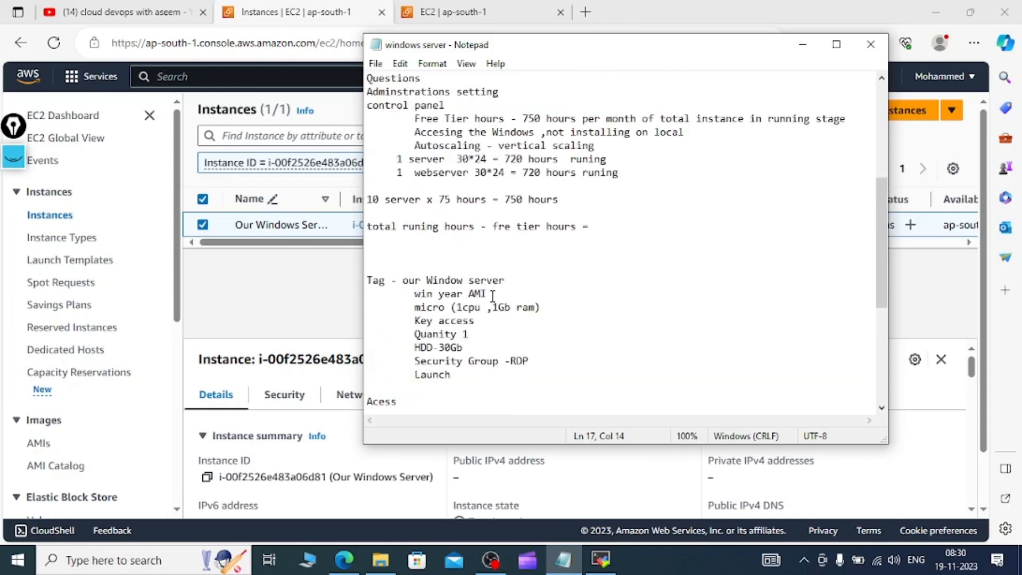
scroll(493, 297, "down", 4)
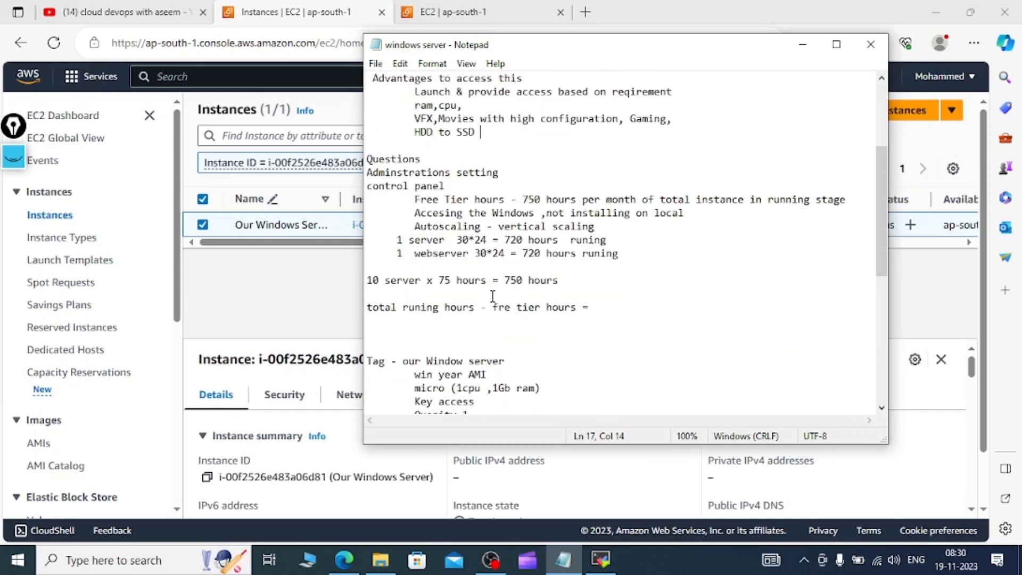
left_click_drag(489, 444, 488, 496)
scroll(477, 428, "down", 2)
scroll(478, 428, "down", 5)
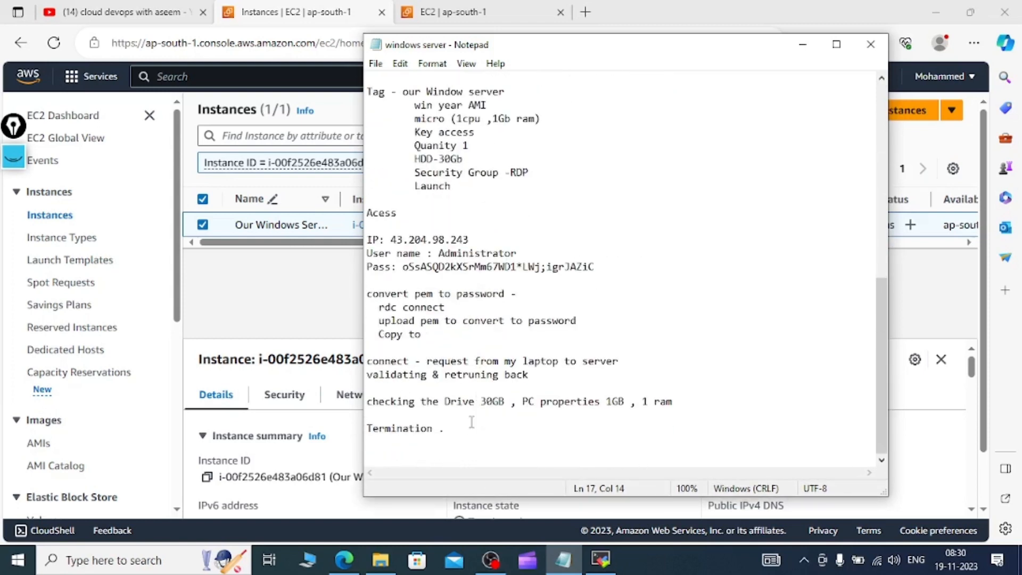
left_click(471, 425)
Switch to YouTube in the browser and look through the cloud DevOps channel's latest videos
left_click(344, 559)
left_click(102, 8)
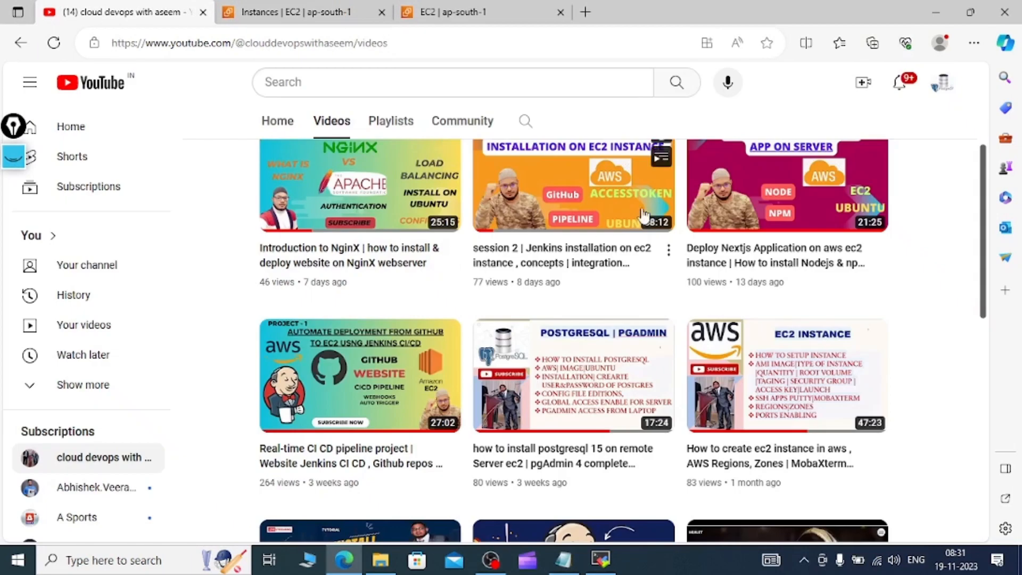
scroll(479, 333, "up", 3)
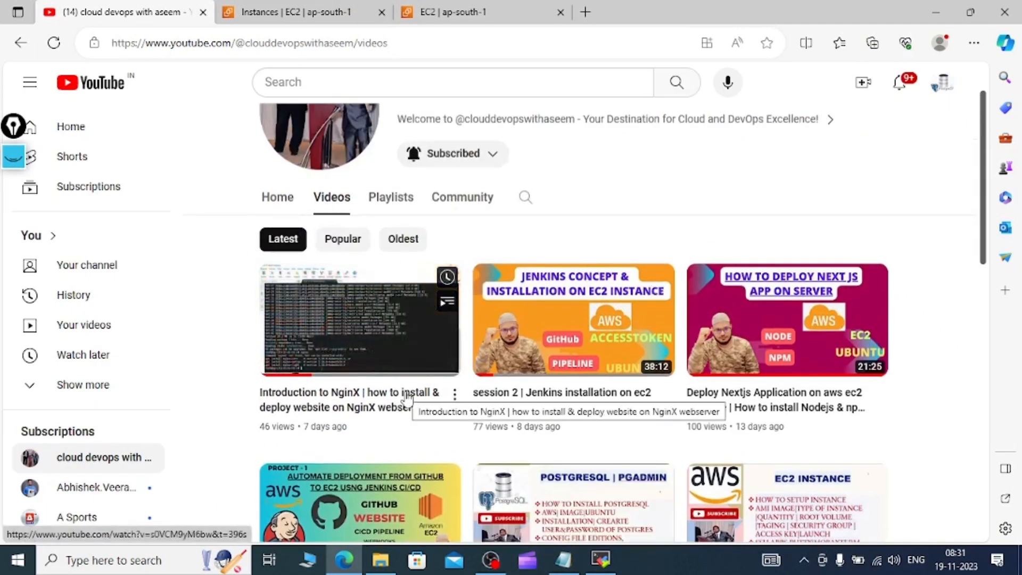
scroll(471, 350, "down", 1)
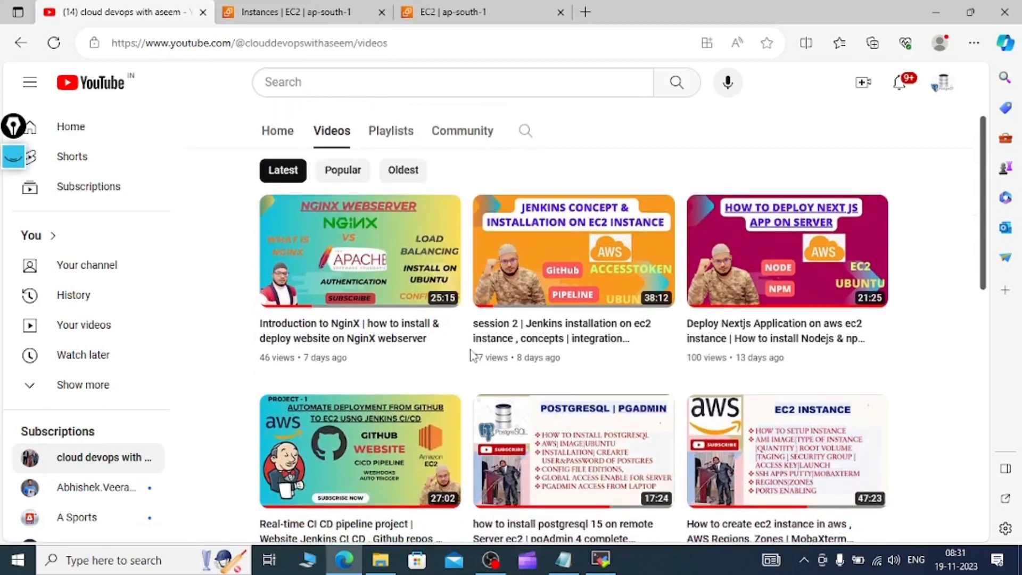